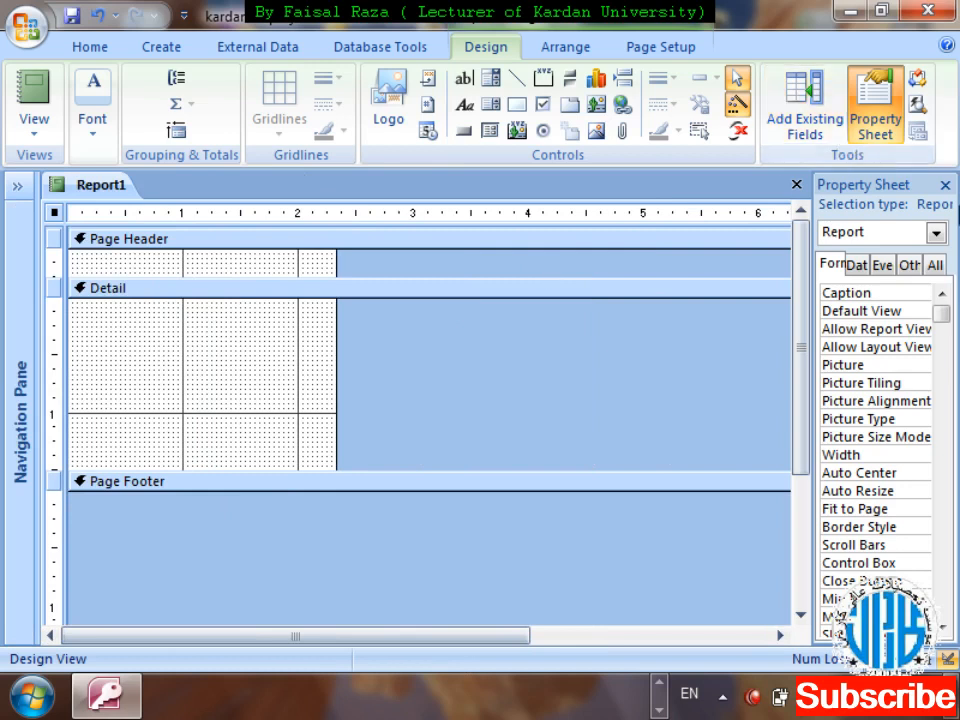
Close the property sheet and resize the report to about 3.3 inches wide, with a detail section about 1.6 inches tall and a short page footer
click(945, 185)
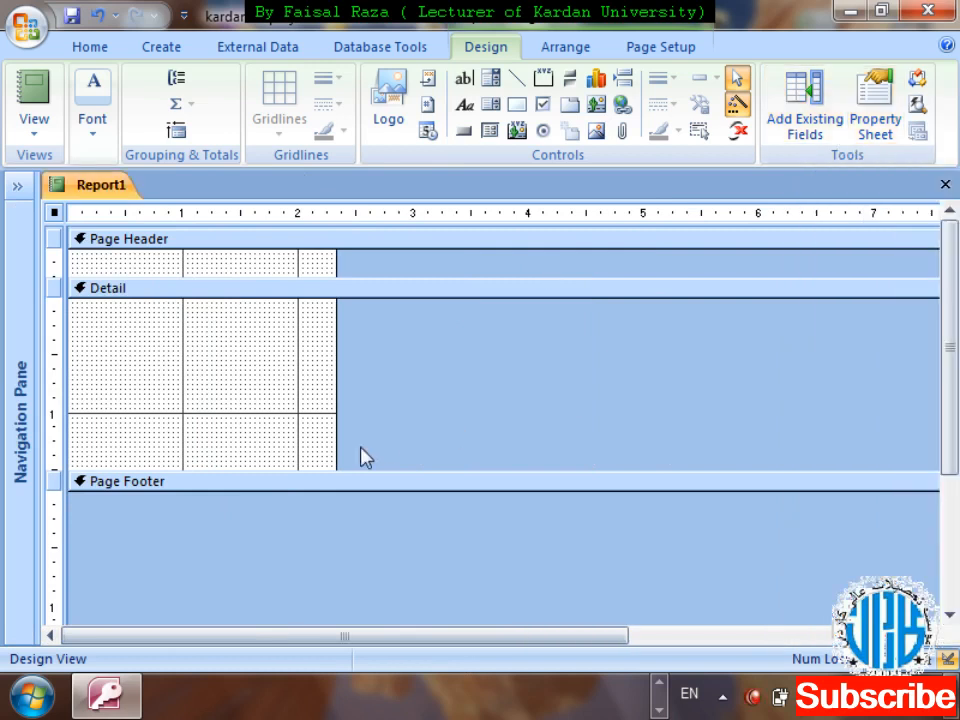
drag(328, 469, 354, 508)
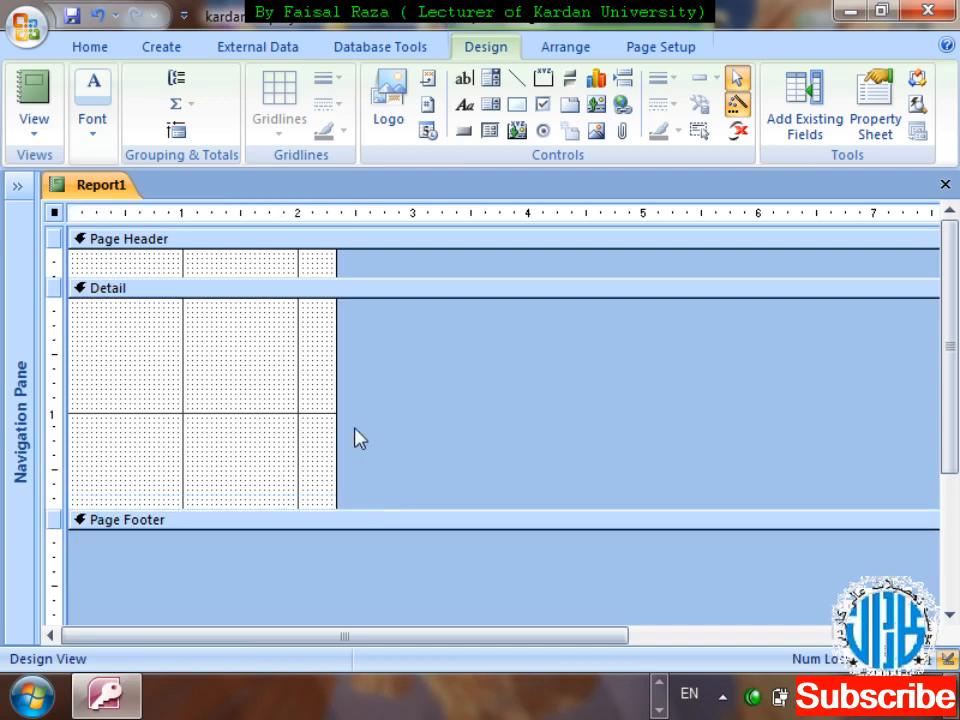
drag(341, 420, 451, 408)
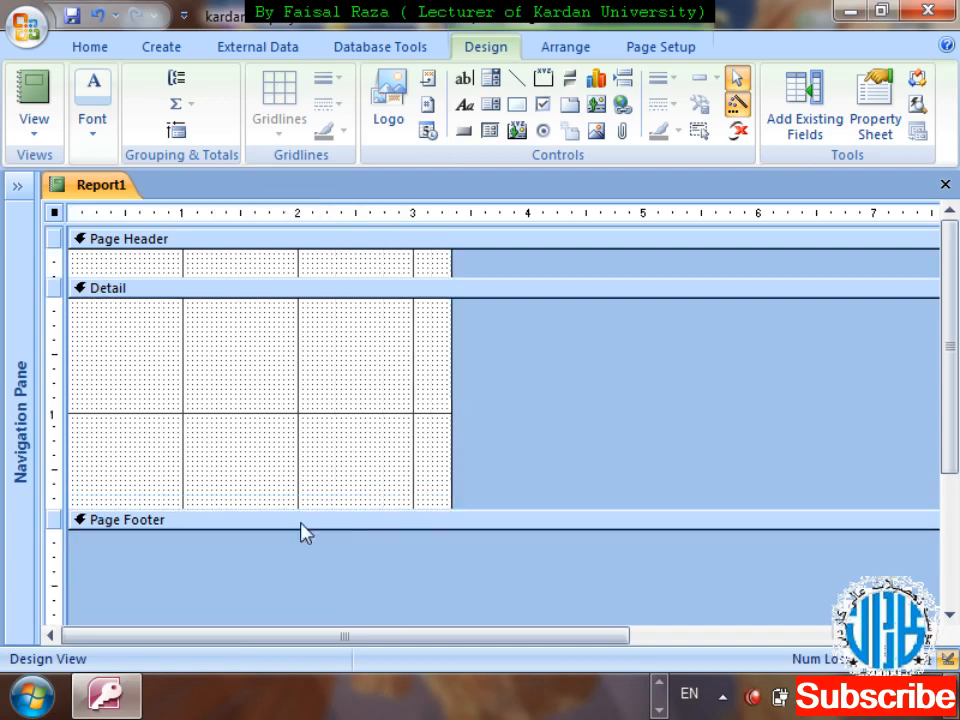
click(293, 507)
drag(294, 510, 296, 544)
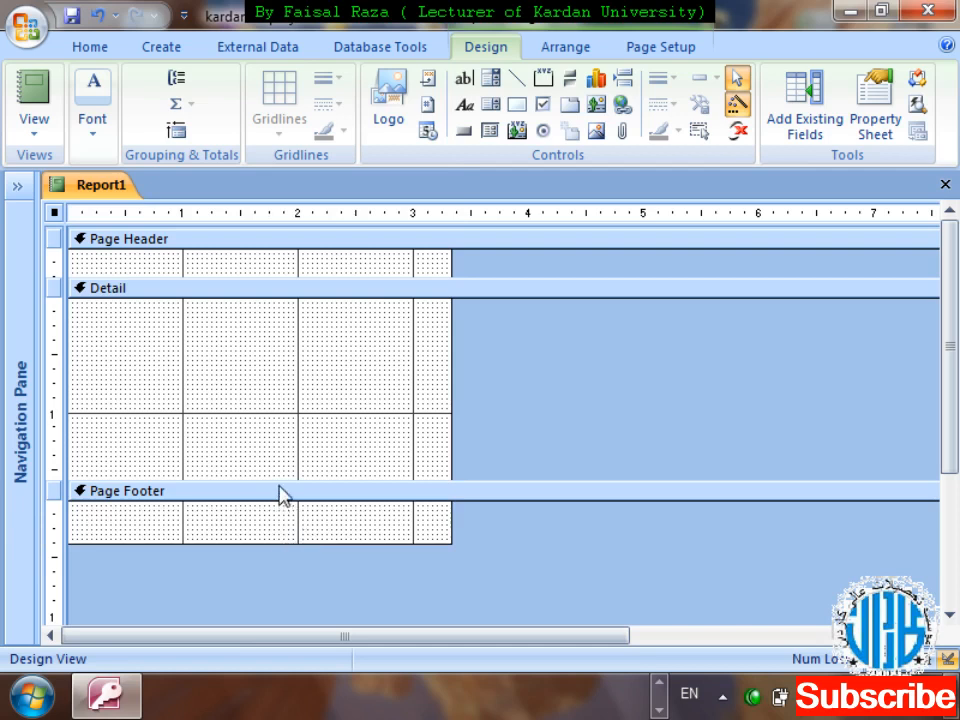
drag(278, 478, 277, 482)
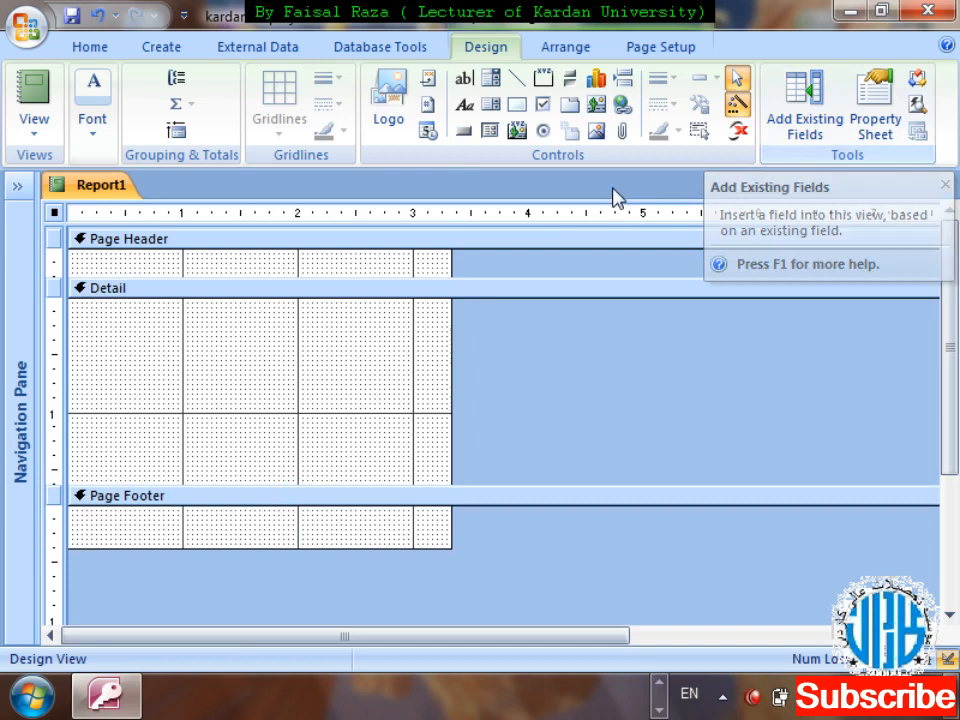
Show the existing fields in a widened list and expand the employees table
click(818, 142)
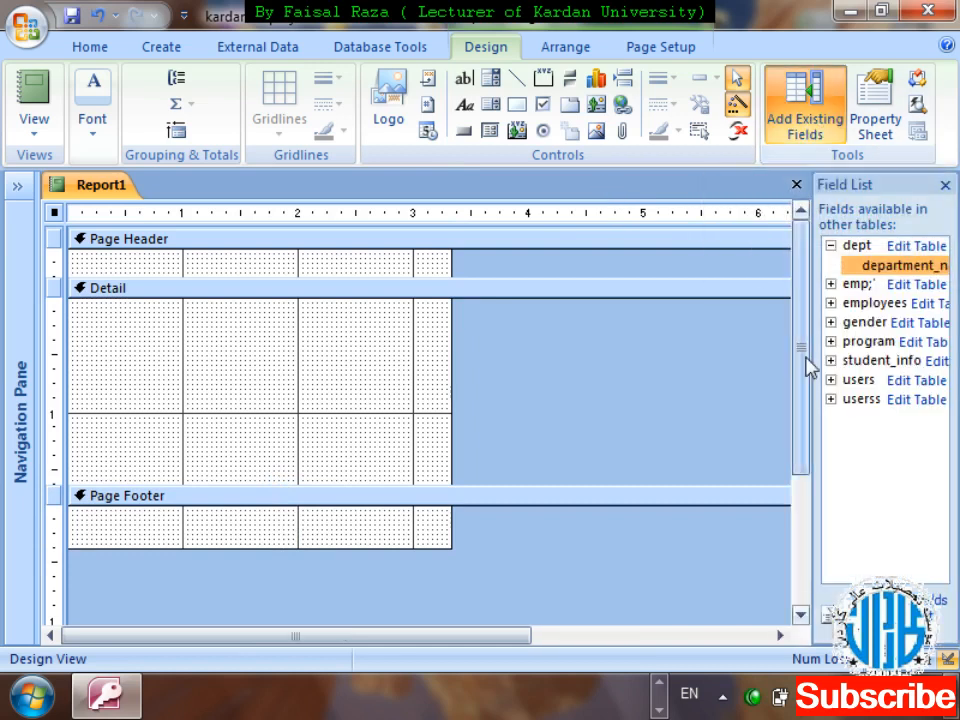
drag(806, 354, 755, 354)
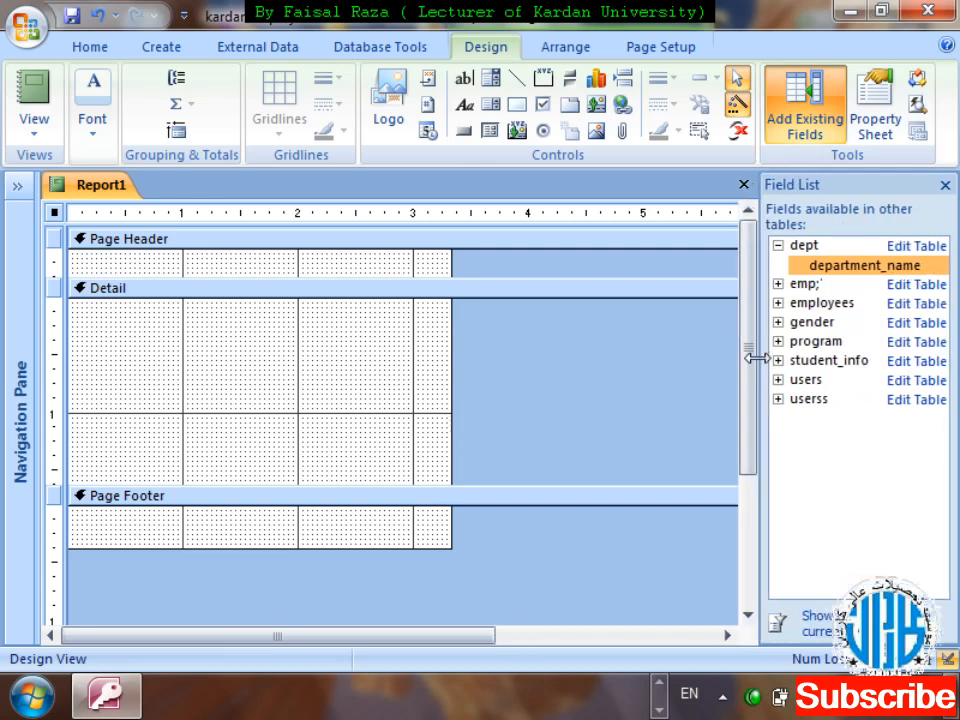
click(778, 303)
click(778, 282)
click(778, 361)
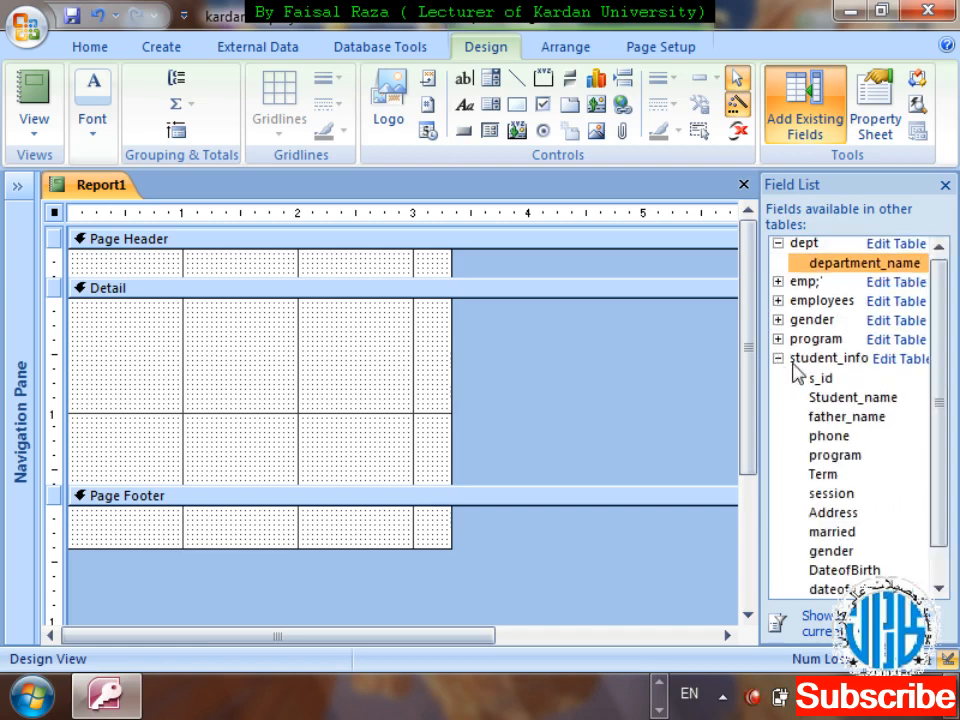
click(778, 358)
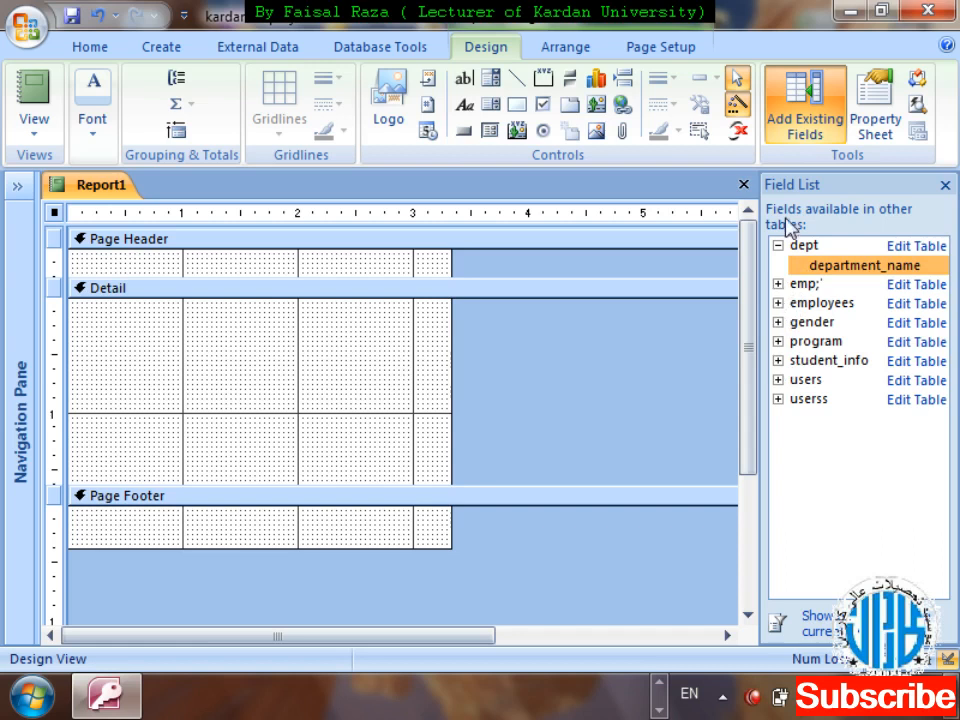
click(778, 302)
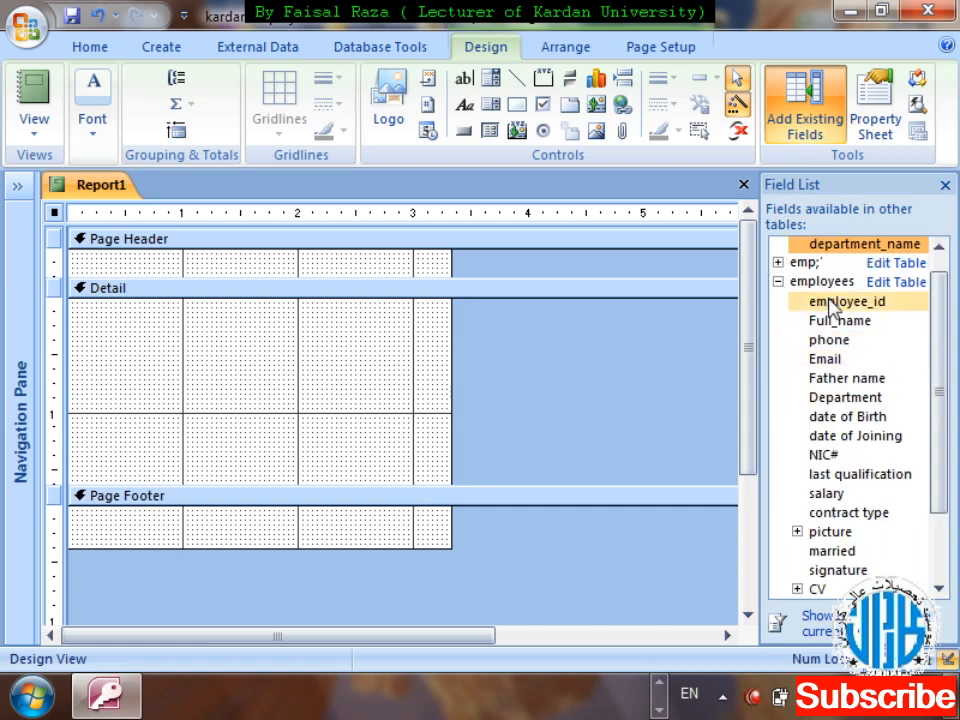
Place the employee_id, Full_name, Department and date of Joining fields from employees in one column in the detail section
drag(830, 306, 147, 322)
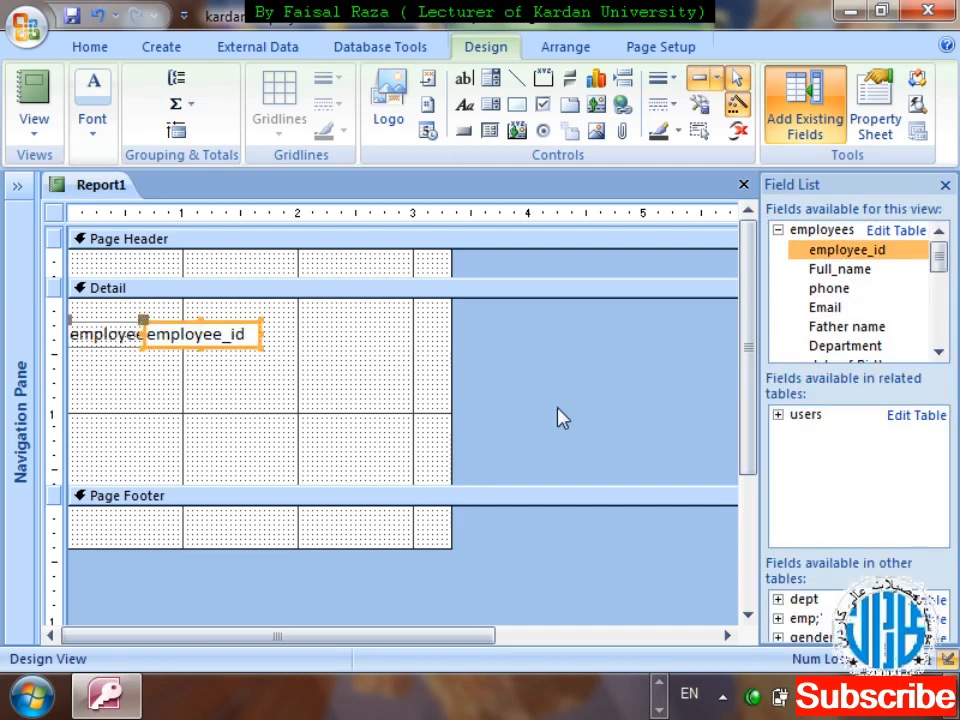
drag(854, 279, 153, 361)
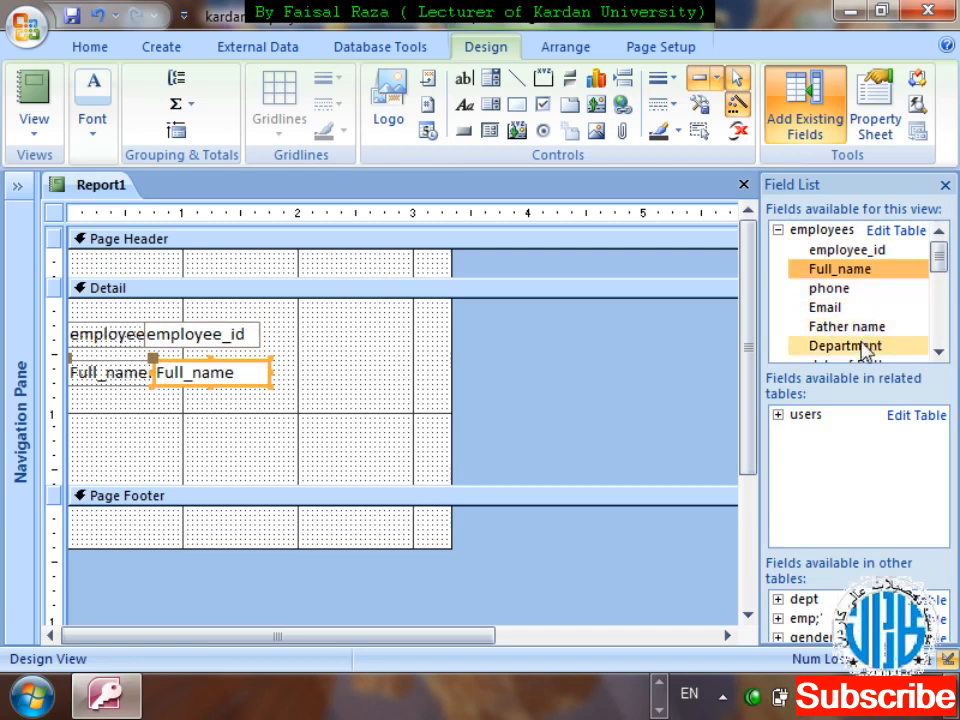
drag(862, 346, 156, 412)
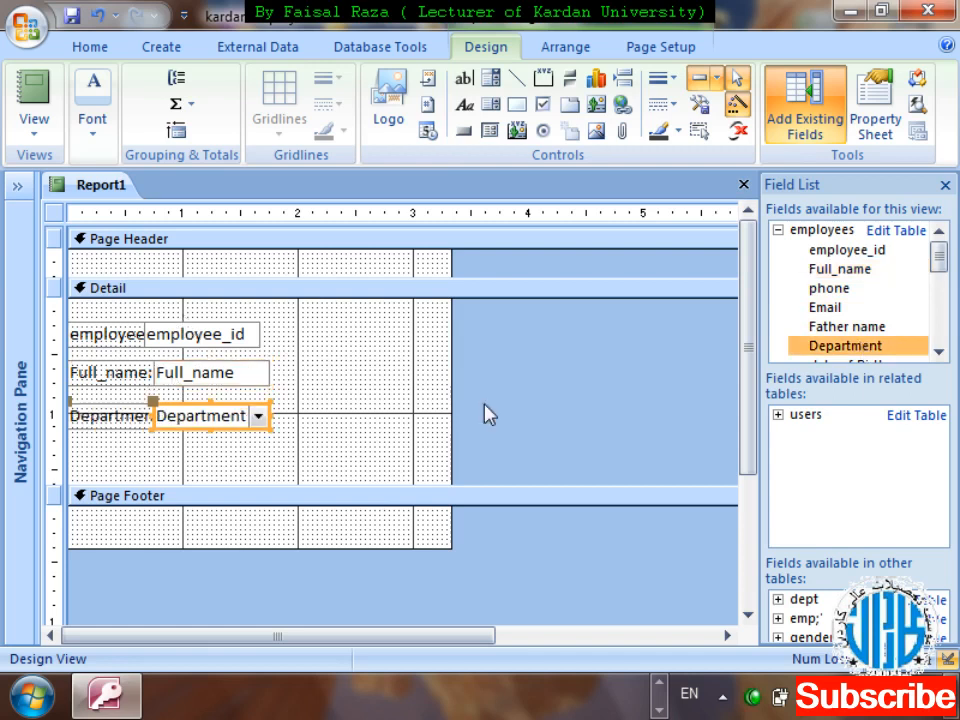
click(938, 352)
click(938, 352)
click(938, 352)
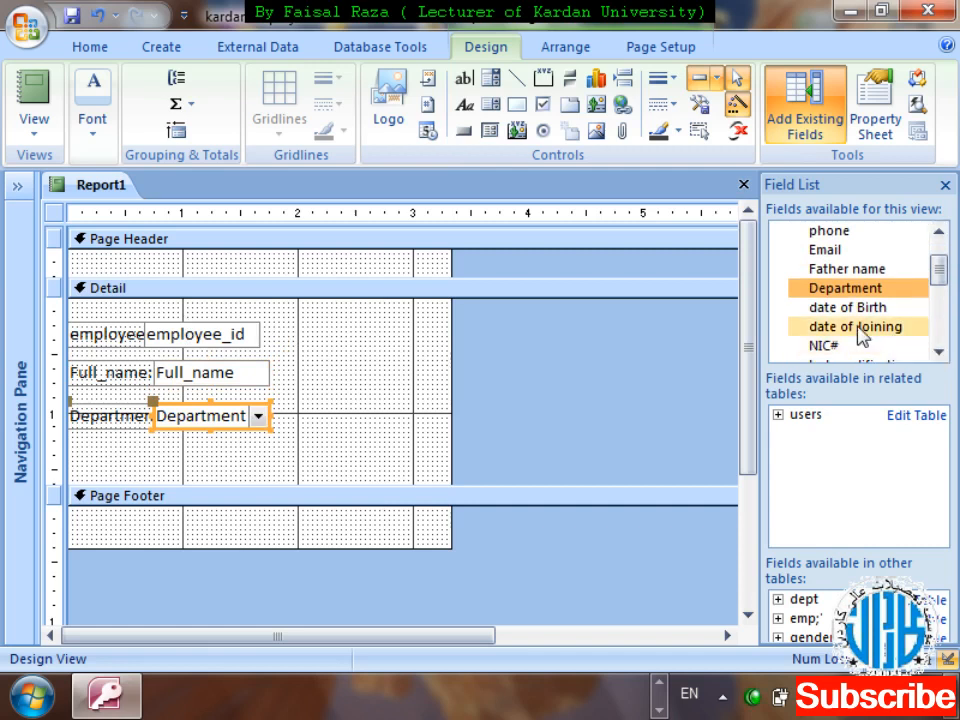
drag(857, 327, 162, 454)
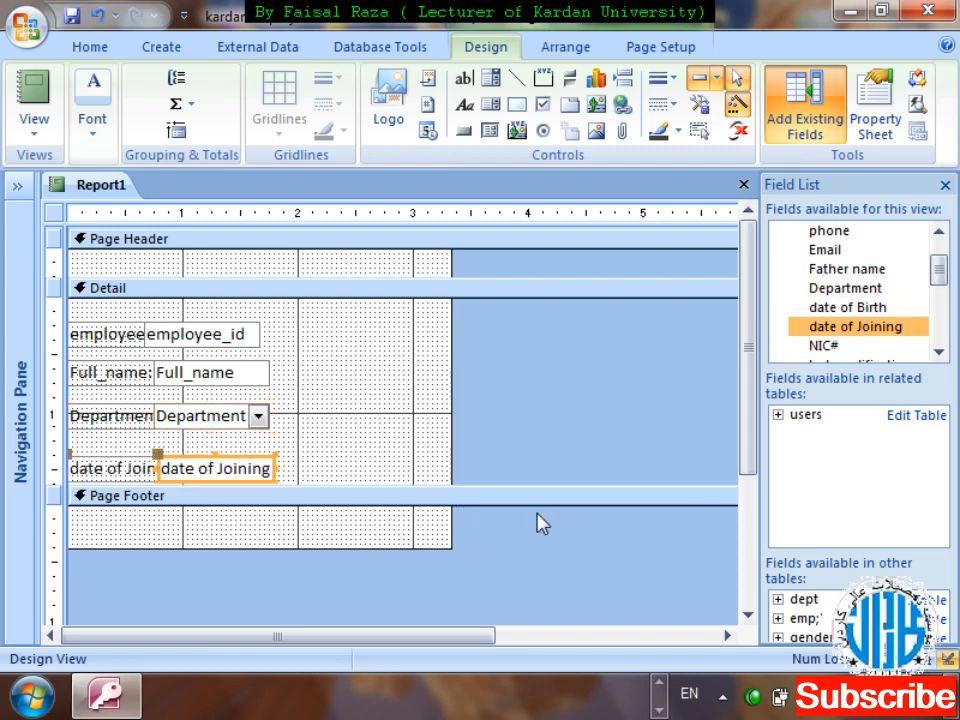
Add the employees picture field to the detail section, beside the employee_id and Full_name fields
click(940, 352)
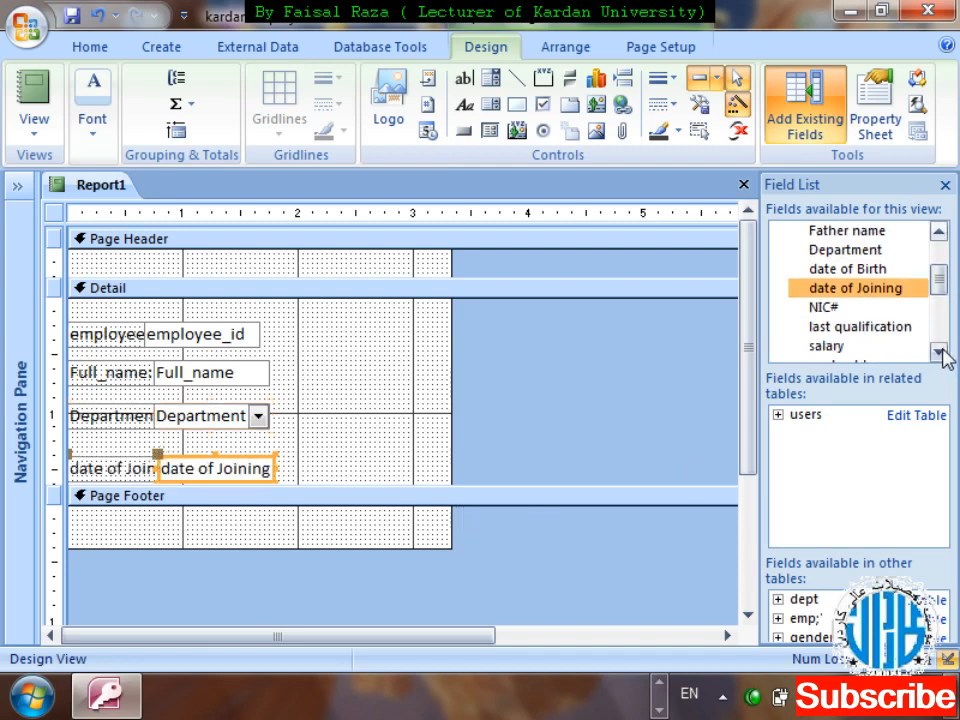
click(940, 352)
click(940, 352)
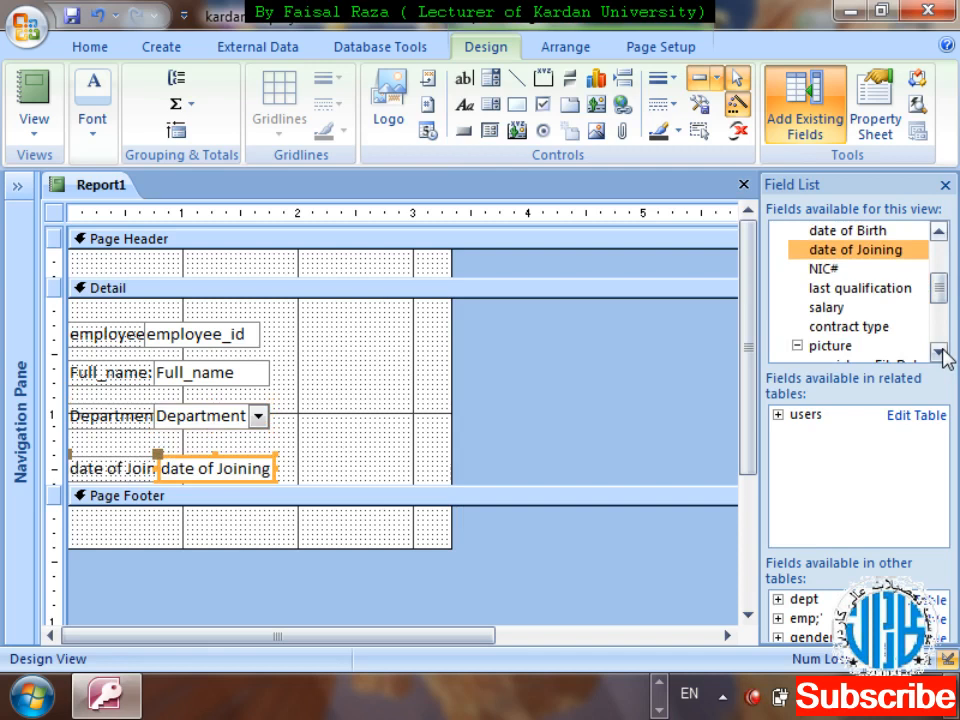
click(940, 352)
drag(840, 330, 311, 332)
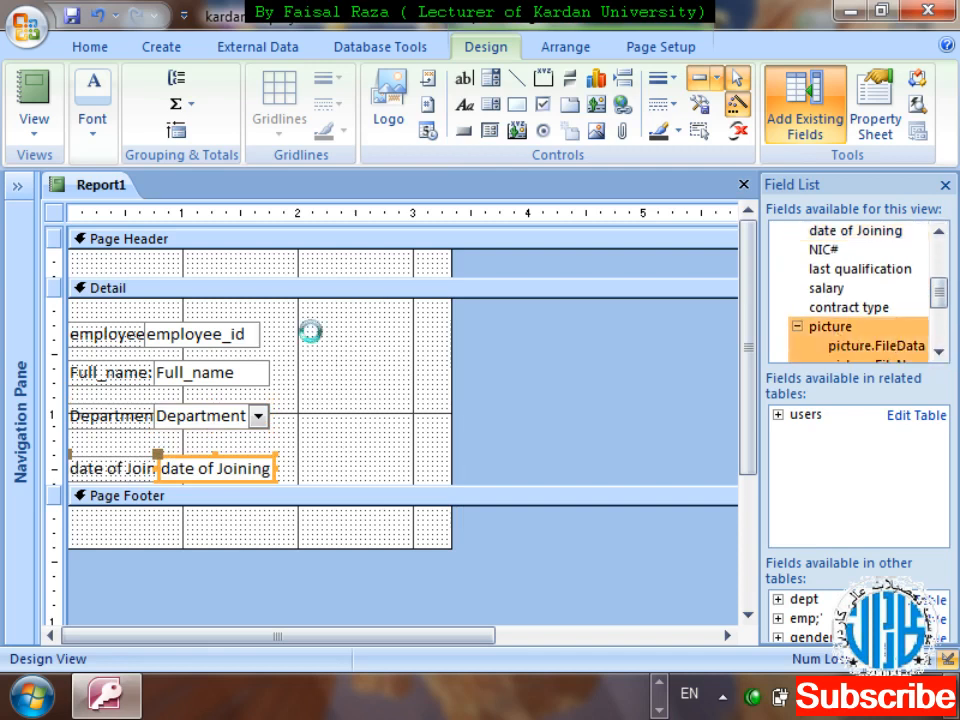
Add the signature field below the picture in the detail section and place its label directly above the signature frame
click(939, 352)
click(939, 352)
click(939, 352)
click(939, 352)
click(939, 352)
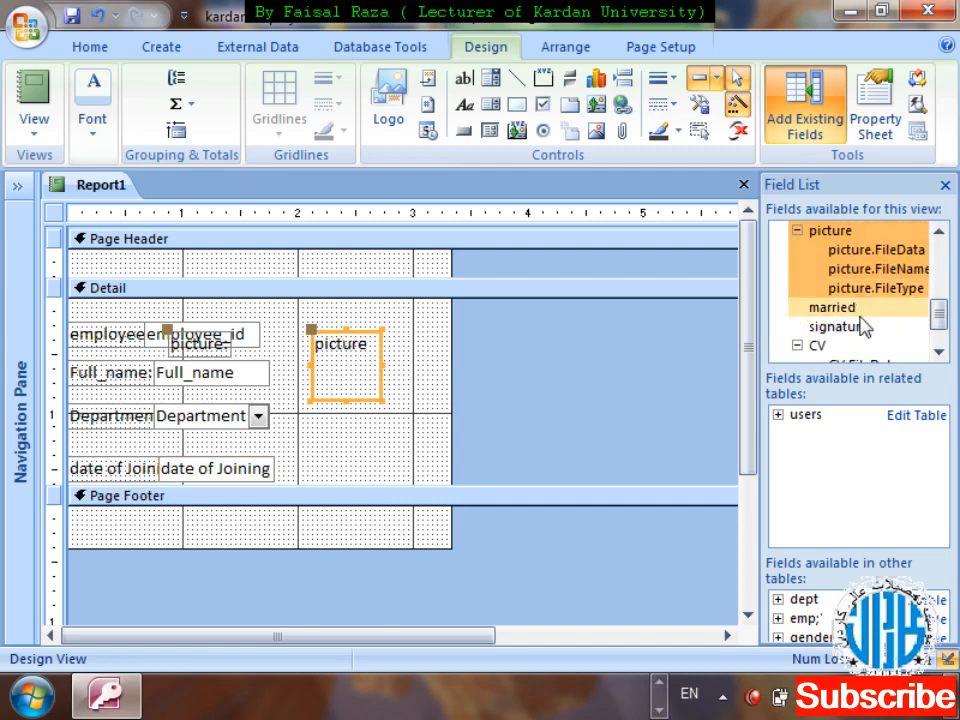
mouse_move(866, 326)
mouse_down()
mouse_move(710, 372)
mouse_move(328, 456)
mouse_up()
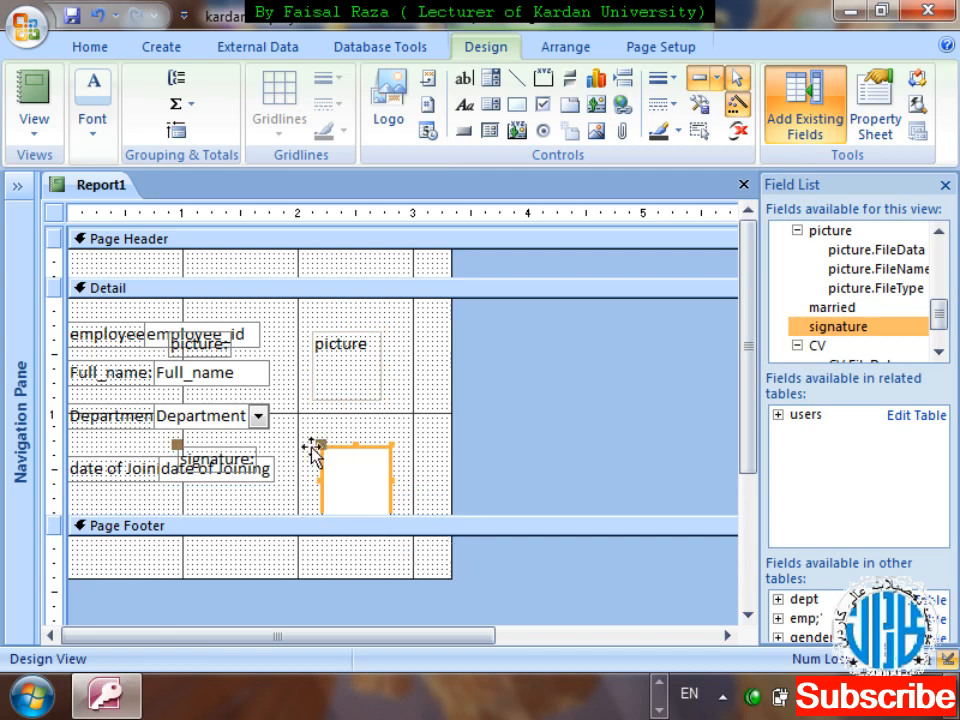
drag(336, 450, 363, 450)
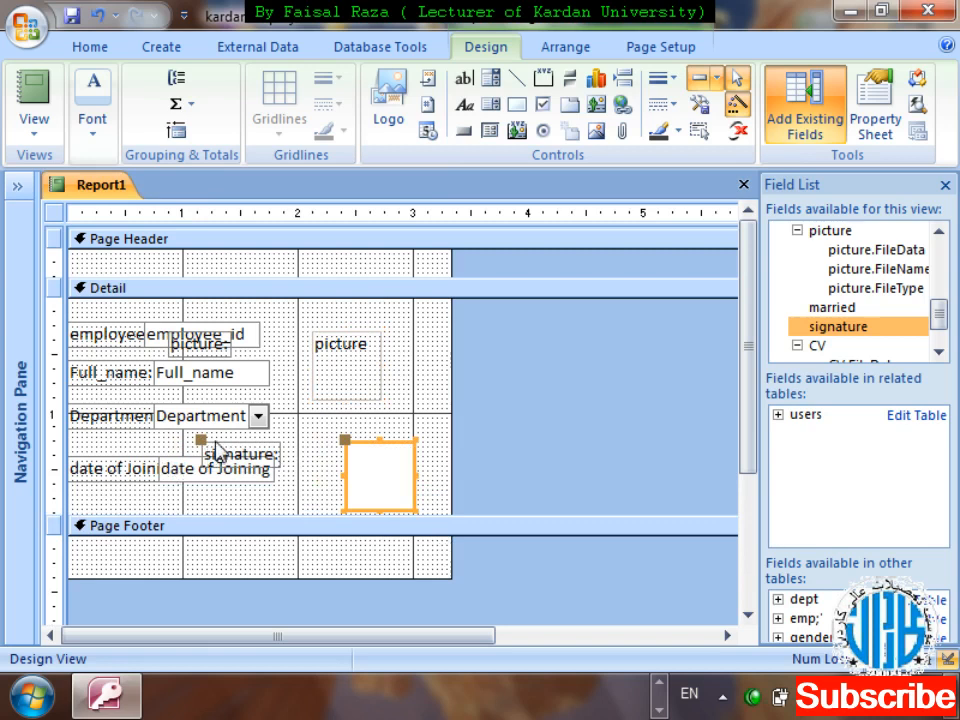
drag(199, 439, 343, 418)
Enlarge the picture frame to about 0.9 inch wide and move its label above the frame
click(352, 370)
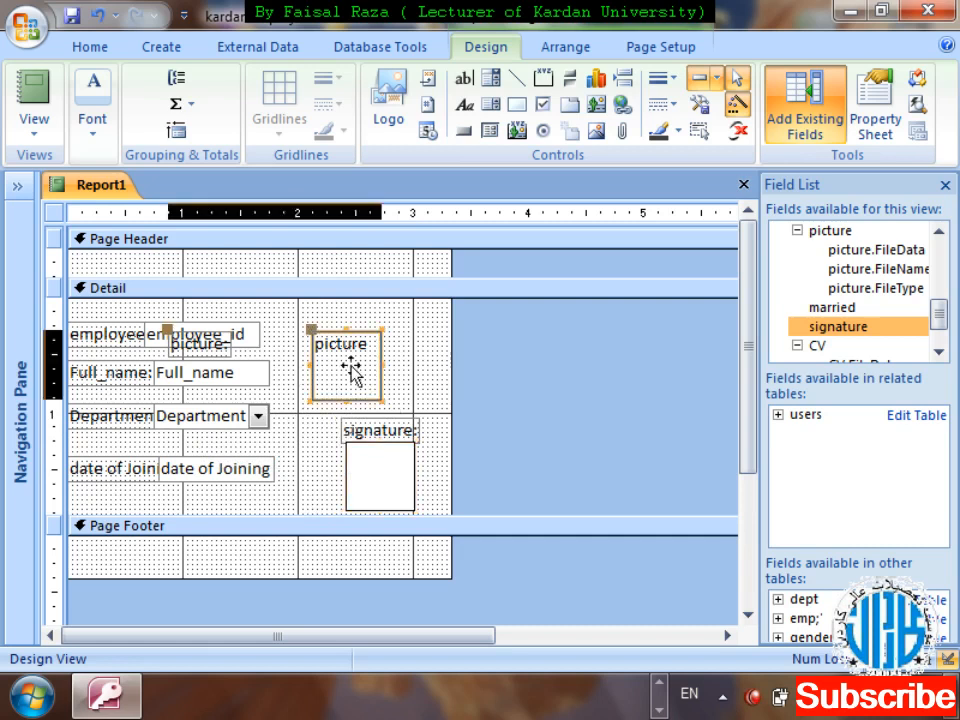
drag(379, 397, 414, 418)
drag(199, 343, 317, 306)
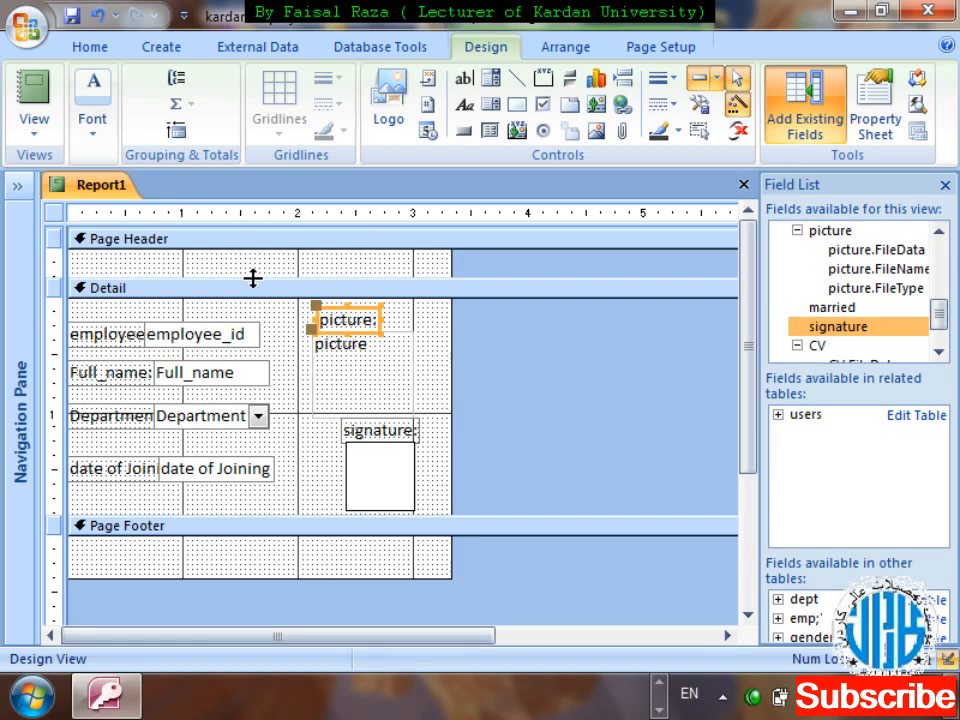
Increase the page header height to about 0.5 inch and add a label reading "Kardan Institute of Higher Education" in it
drag(253, 279, 248, 306)
click(212, 297)
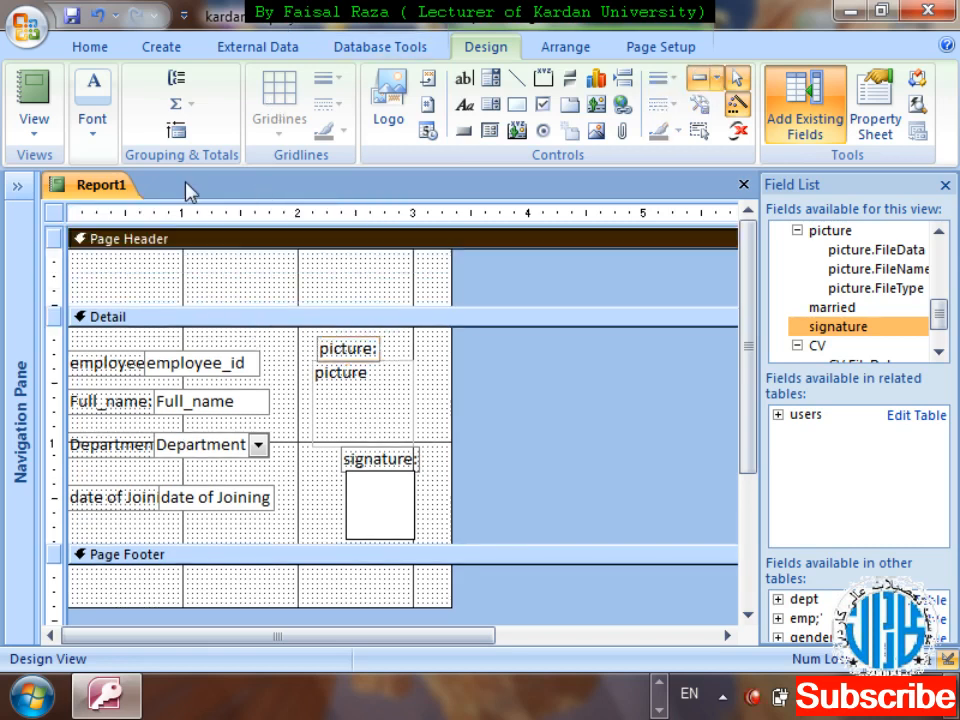
click(468, 106)
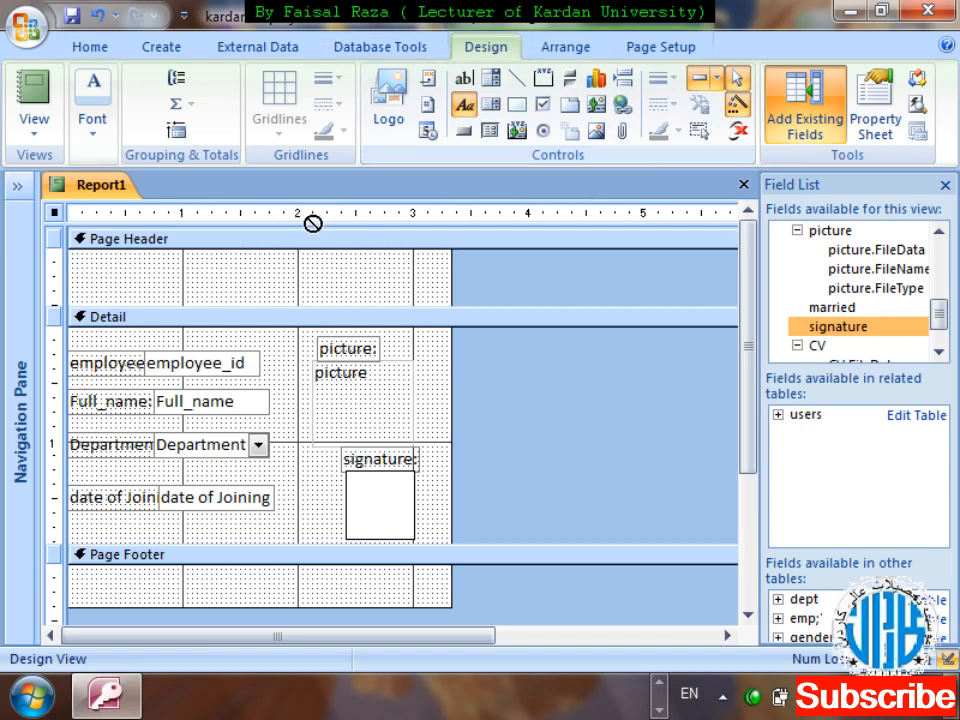
drag(121, 255, 408, 292)
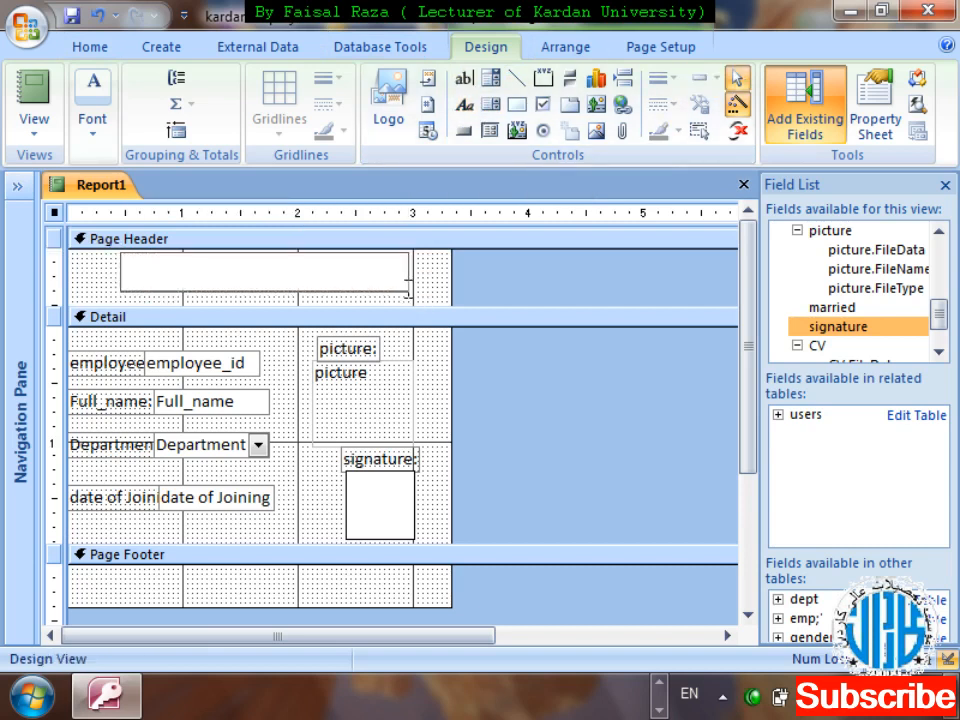
text(Kardaqn)
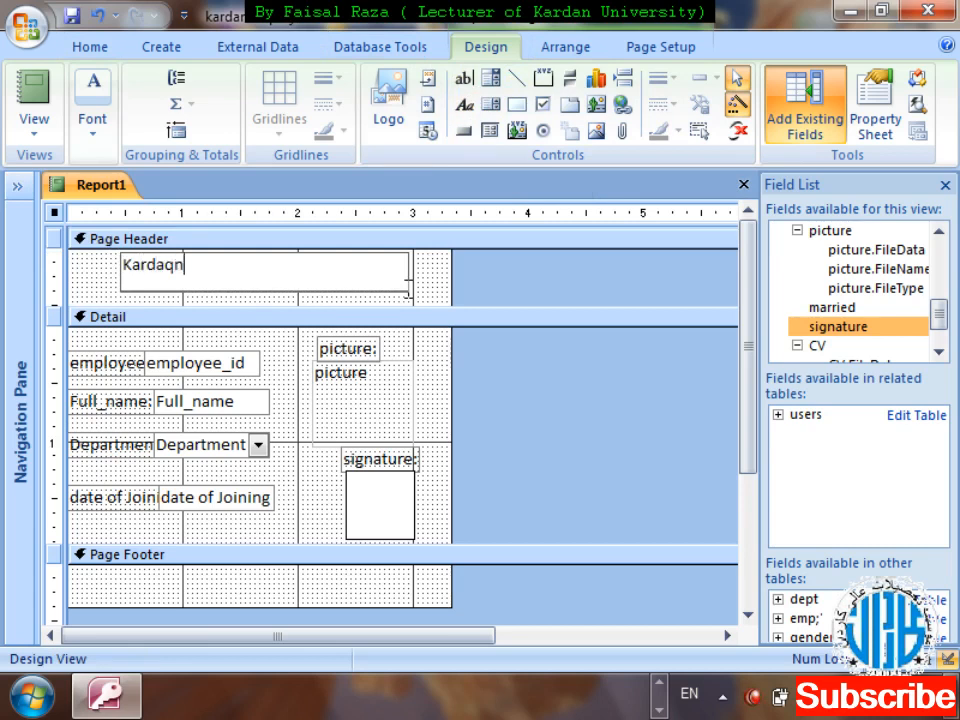
key(BackSpace)
key(BackSpace)
text(n Institute of H)
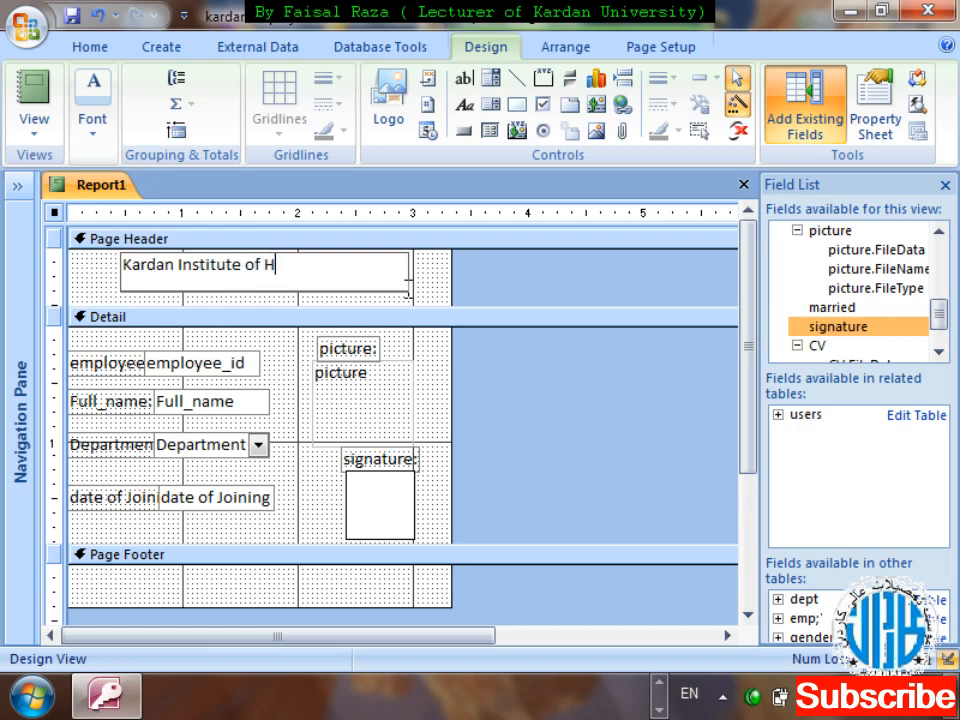
text(igher Education)
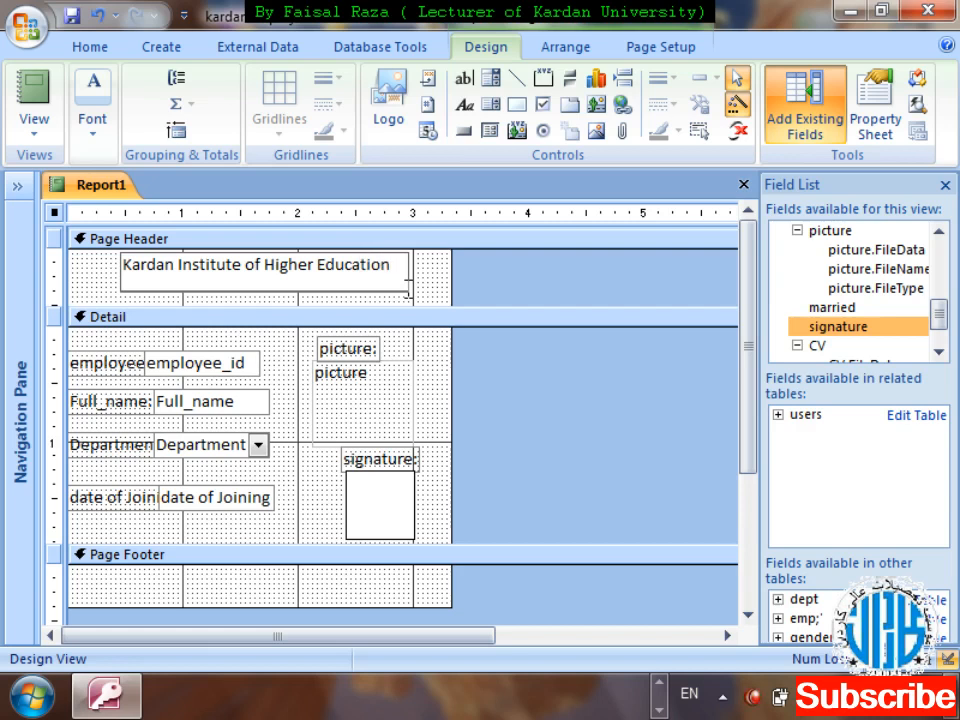
key(Return)
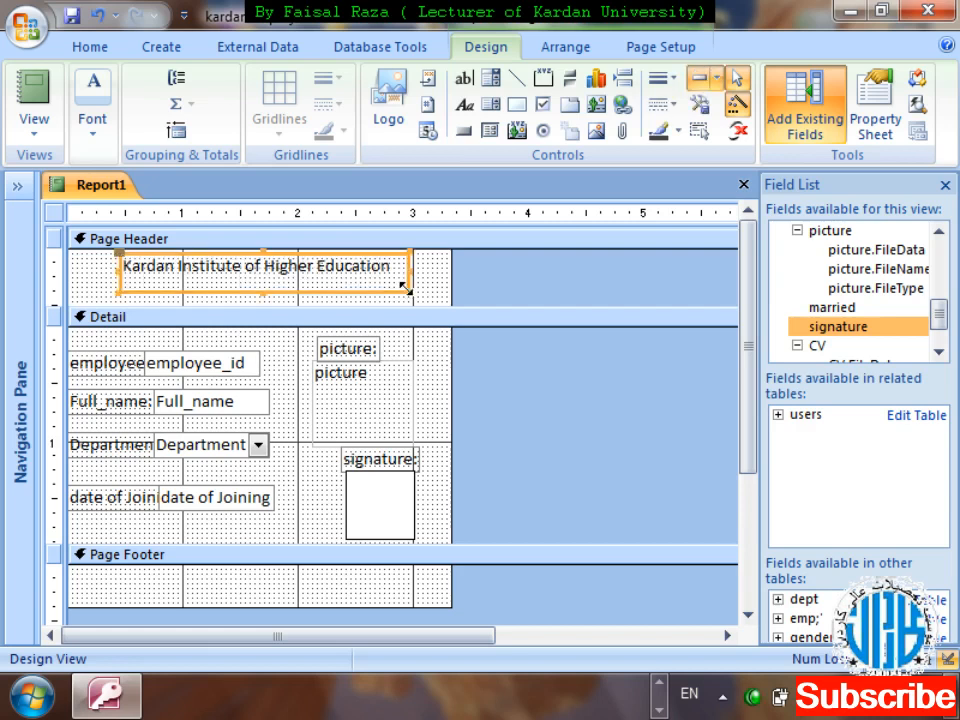
Set the header title's font size to 16 and widen its label across the full report width
click(256, 280)
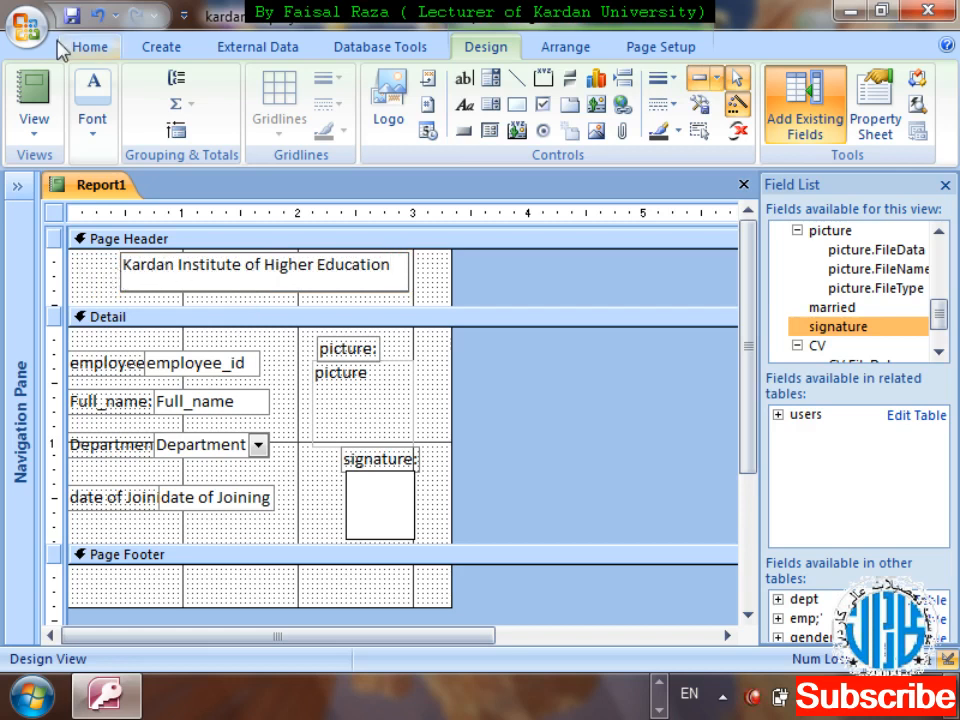
click(89, 46)
click(391, 79)
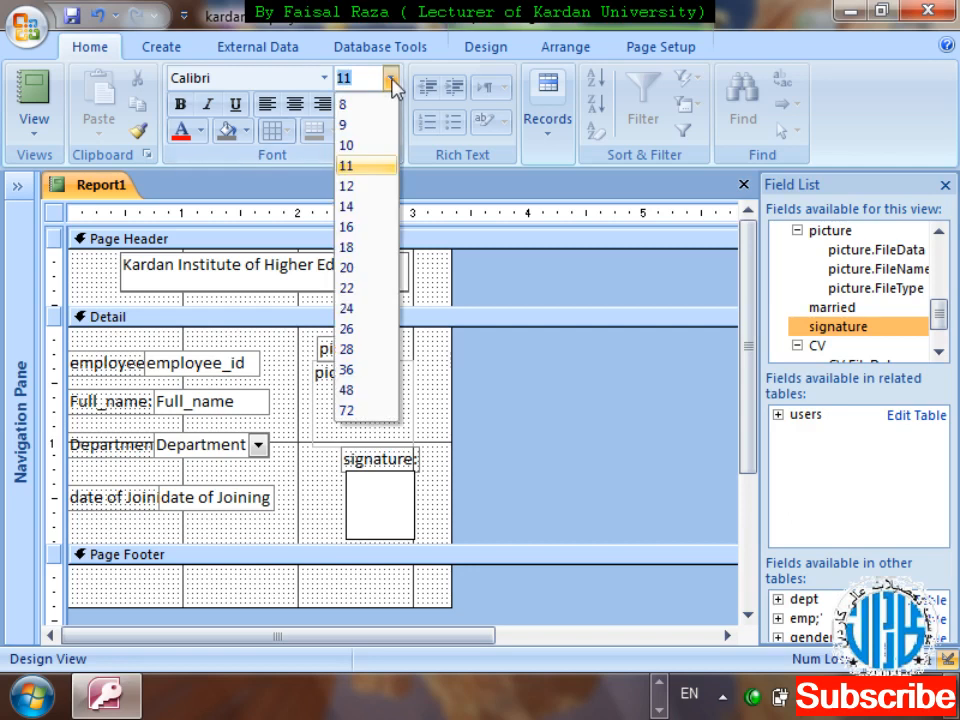
click(350, 227)
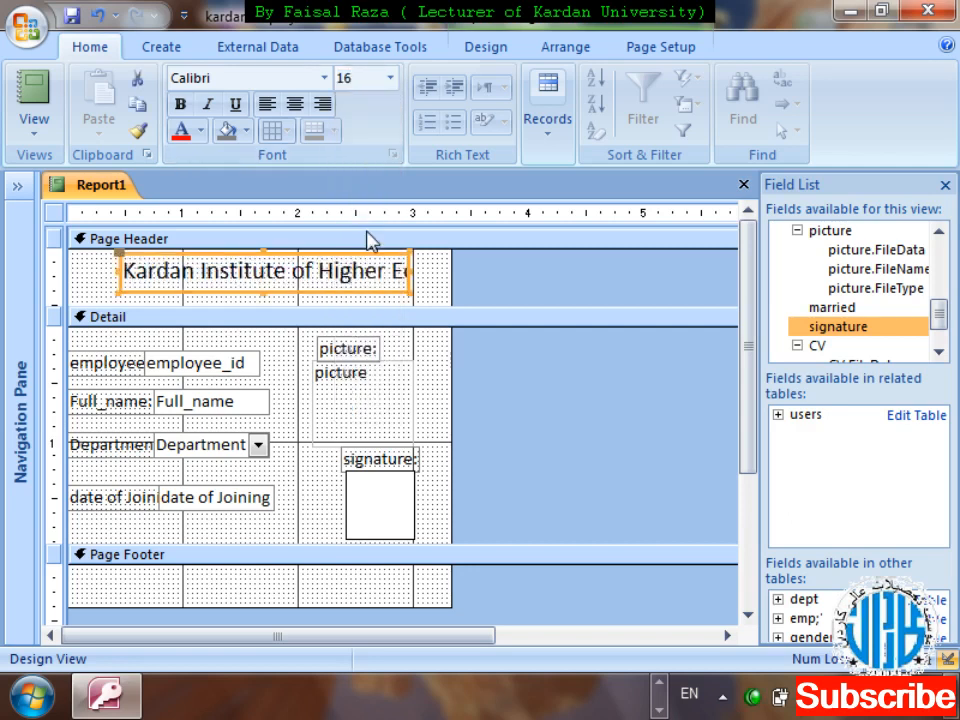
drag(117, 270, 70, 270)
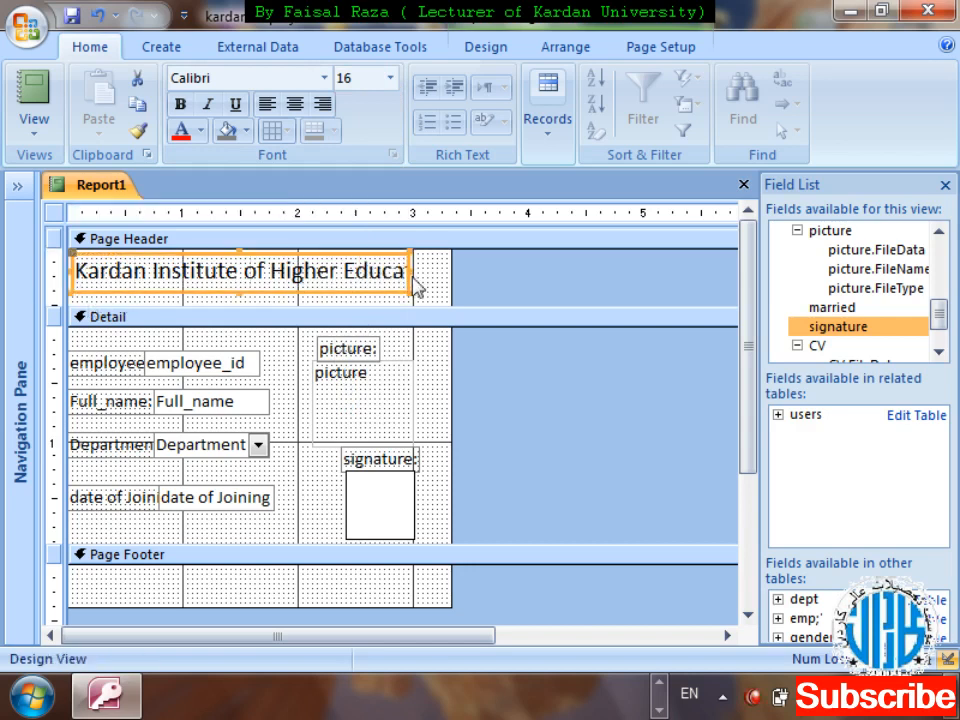
drag(414, 270, 452, 271)
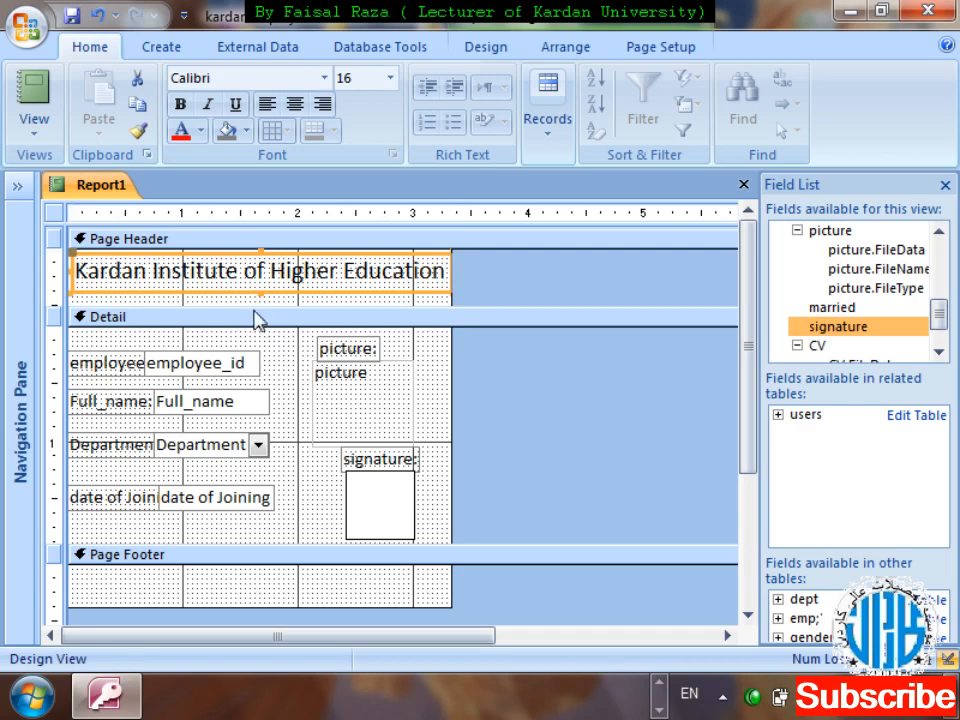
Increase the page header height to about 0.75 inch and add a label reading "Student Card" below the title
drag(253, 308, 266, 334)
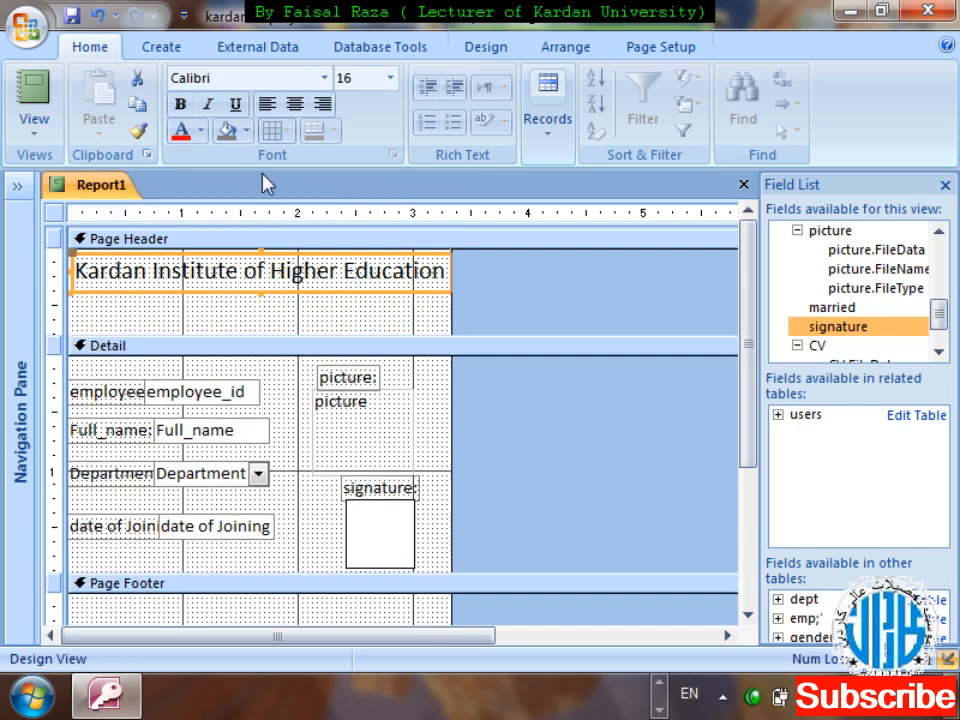
click(568, 52)
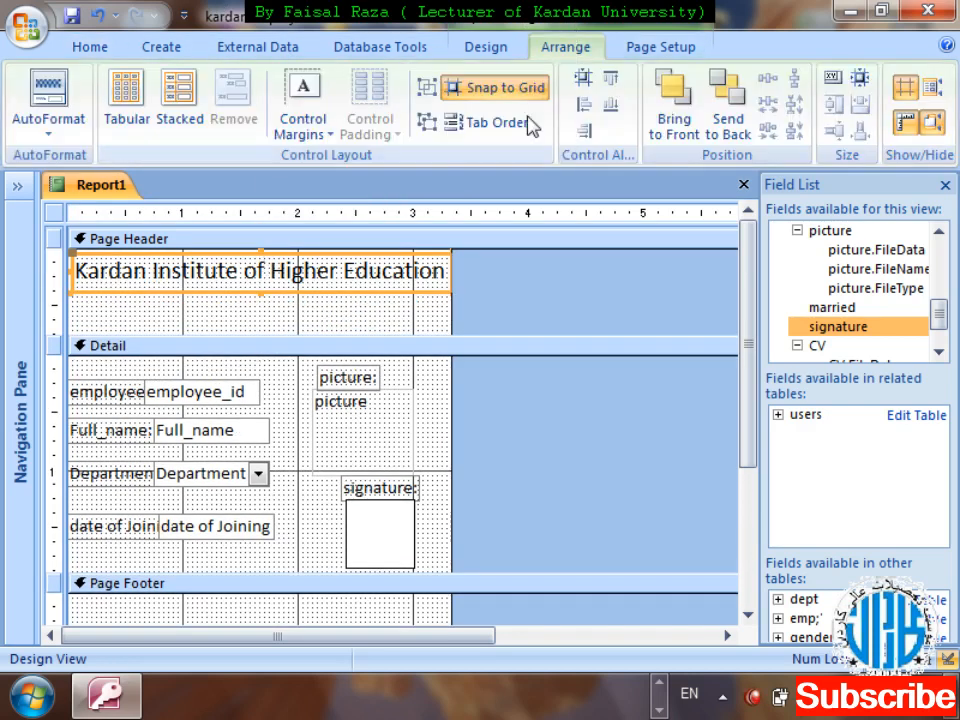
click(485, 50)
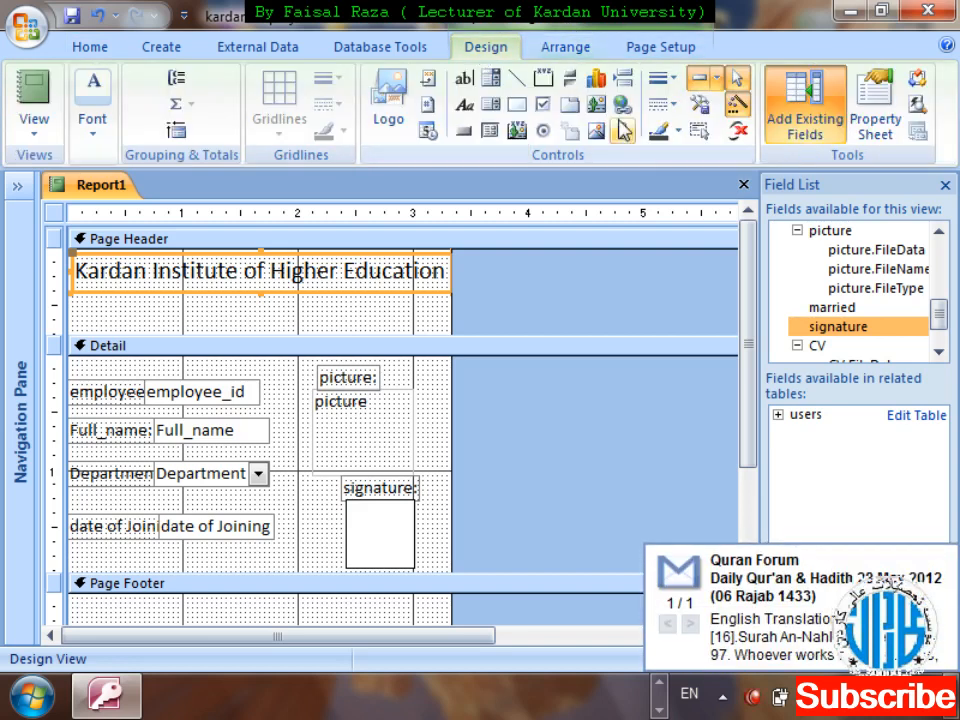
click(465, 106)
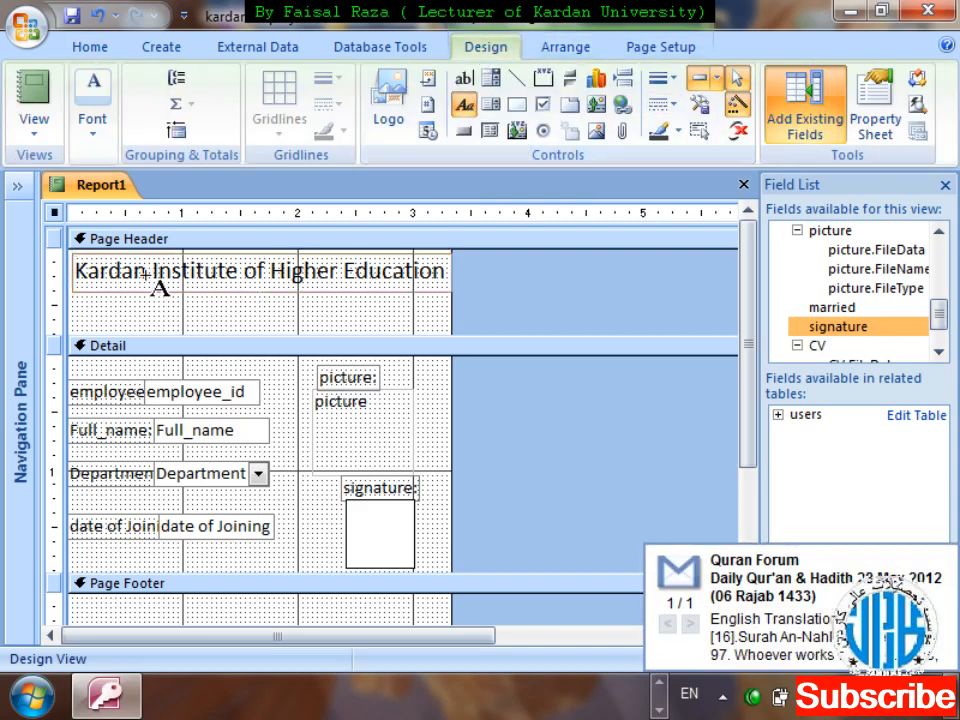
drag(293, 310, 350, 327)
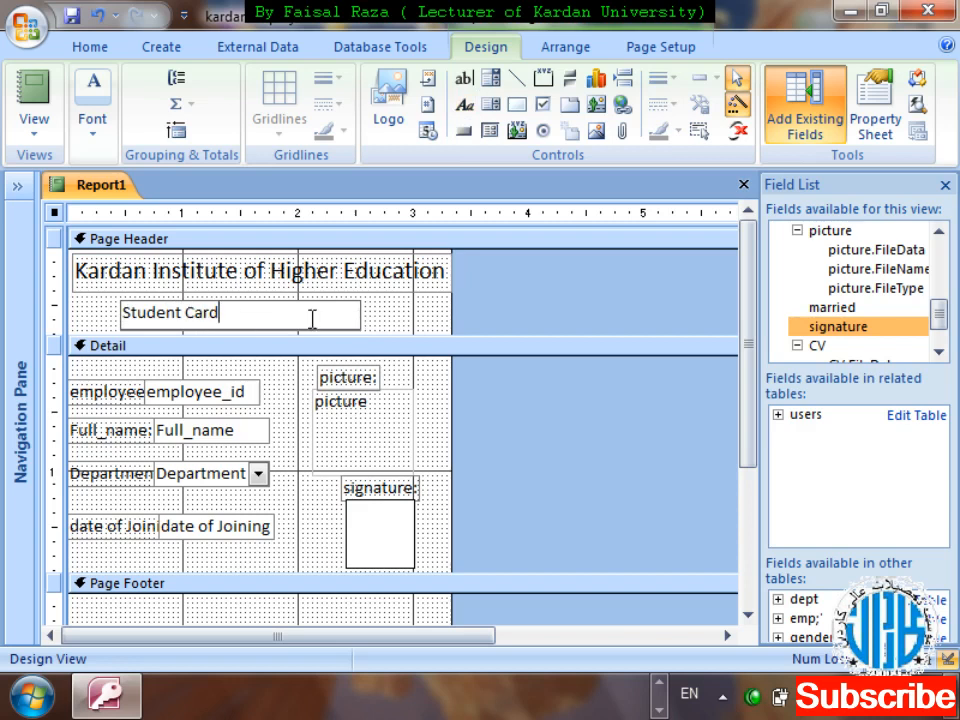
click(381, 326)
Narrow the Student Card label to about 1 inch and center it beneath the institute title
click(343, 315)
drag(360, 317, 232, 318)
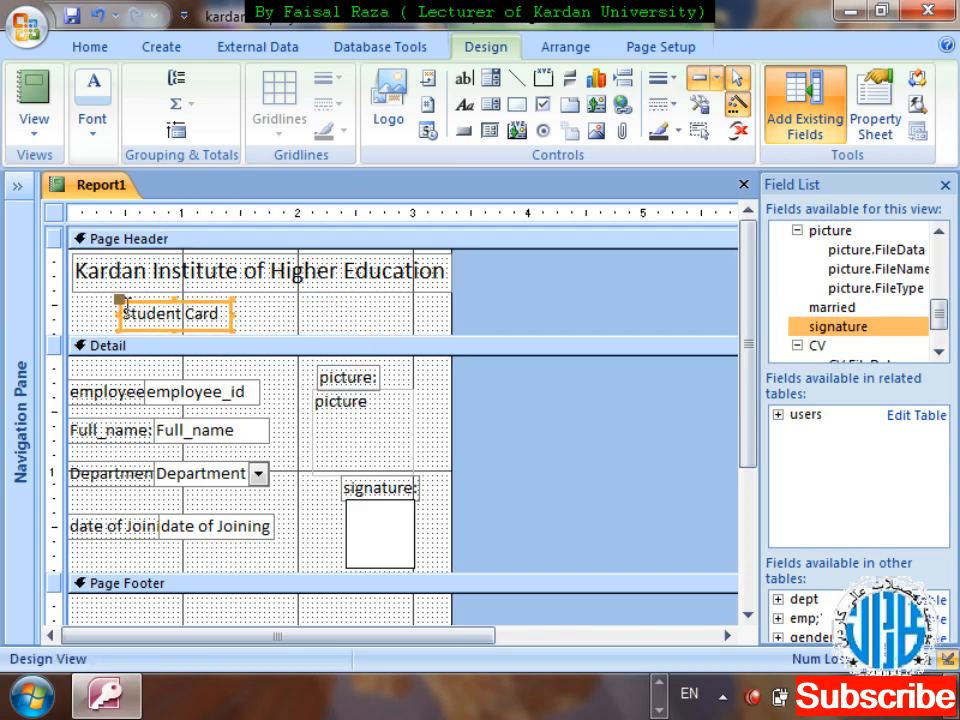
drag(120, 300, 197, 296)
click(141, 270)
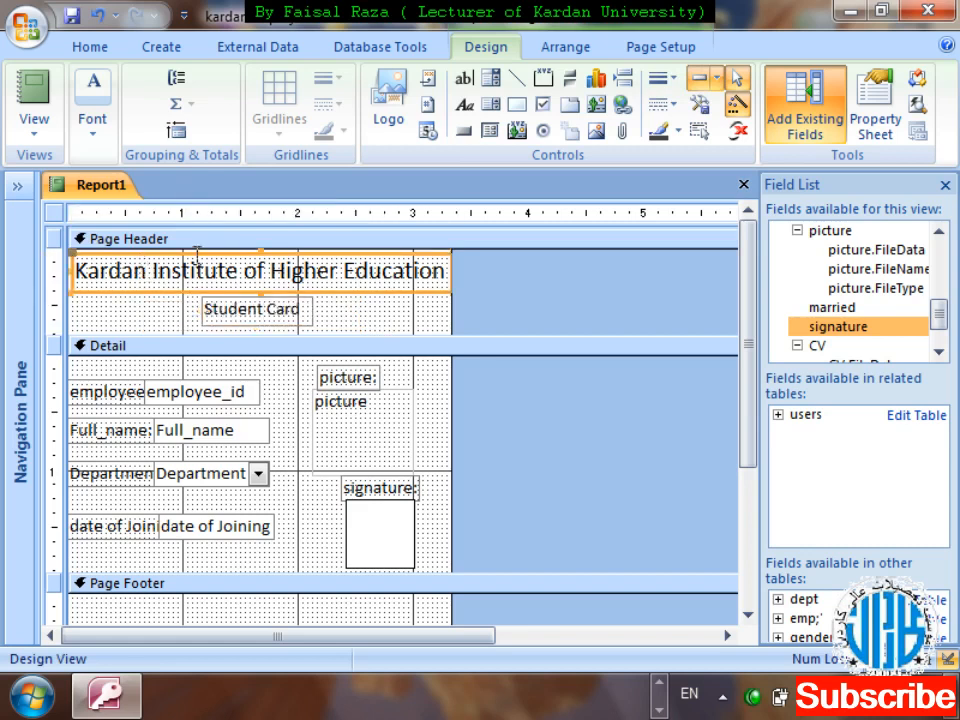
Make the Student Card label bold and reduce the page header and detail section heights to fit their contents
click(270, 309)
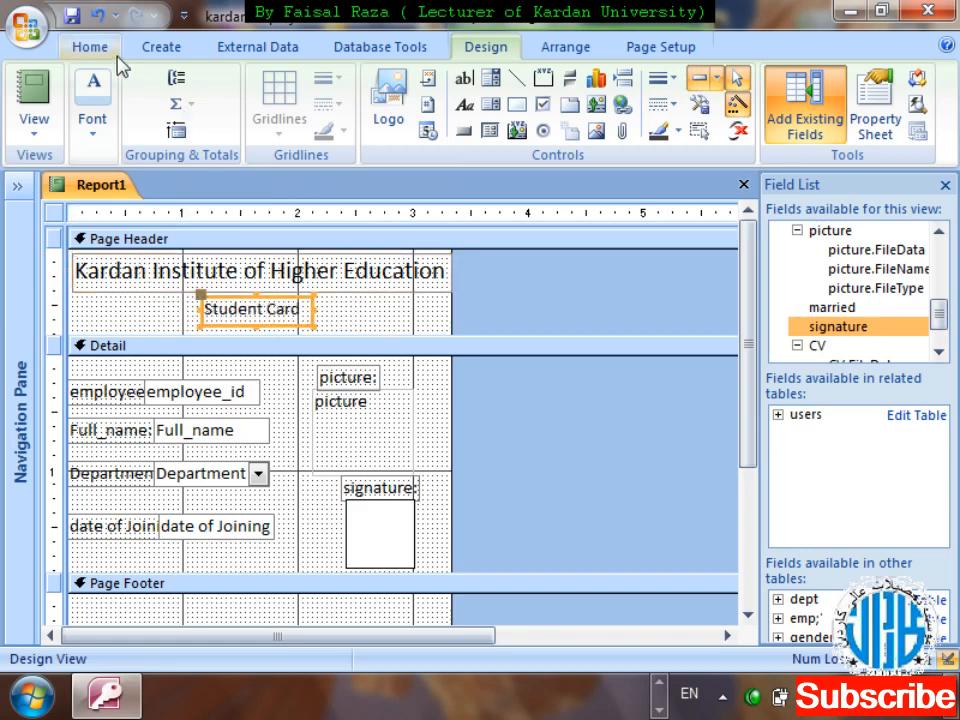
click(100, 48)
click(180, 104)
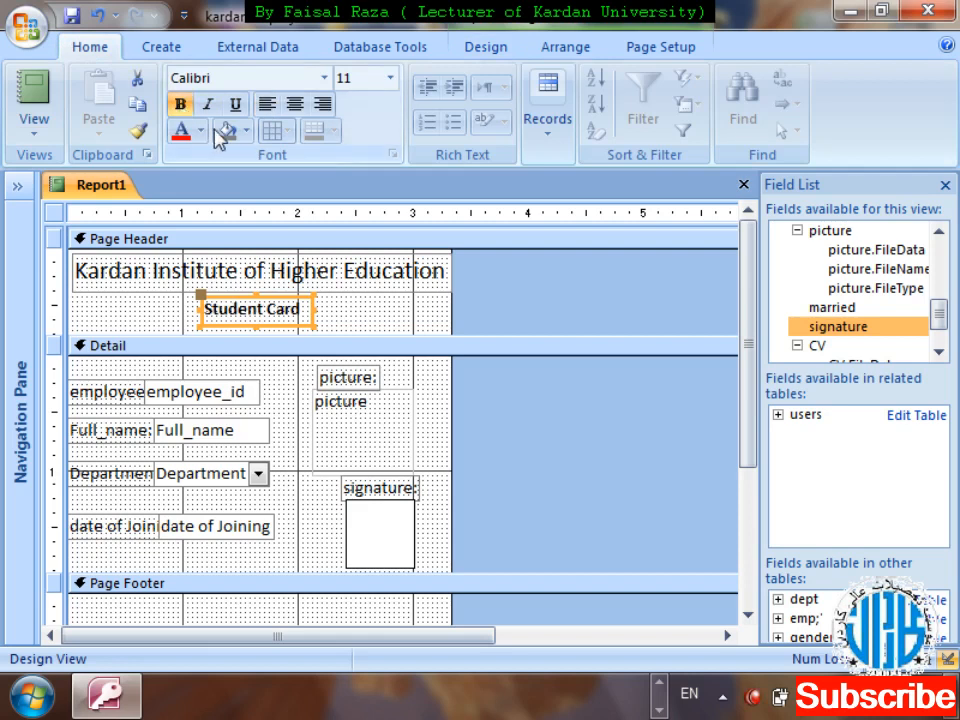
drag(200, 336, 199, 316)
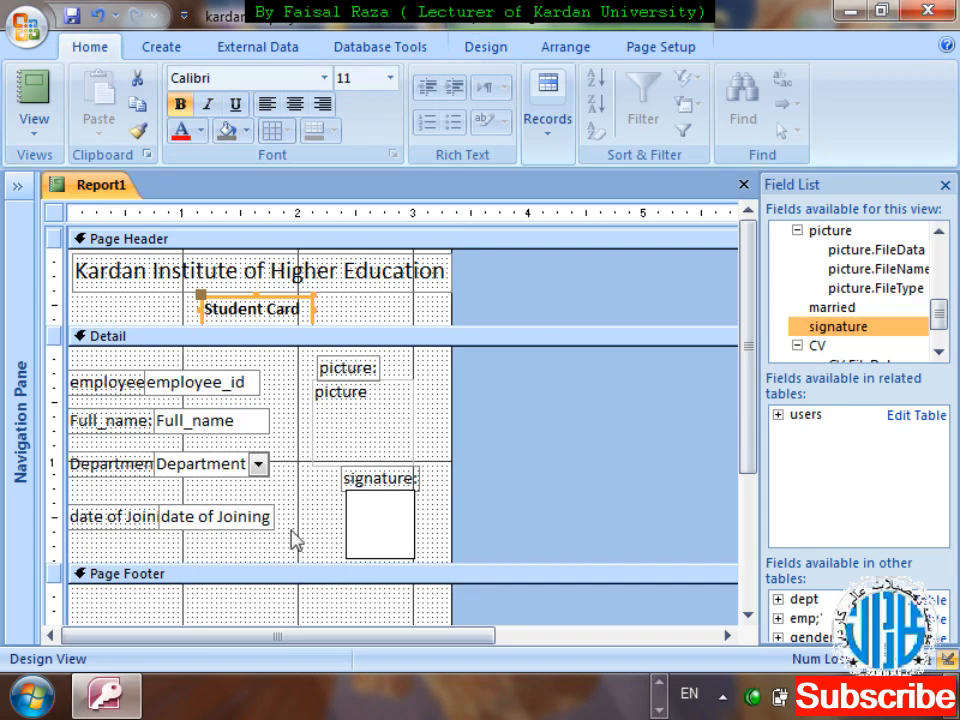
mouse_move(244, 564)
mouse_down()
mouse_move(249, 536)
mouse_move(249, 546)
mouse_up()
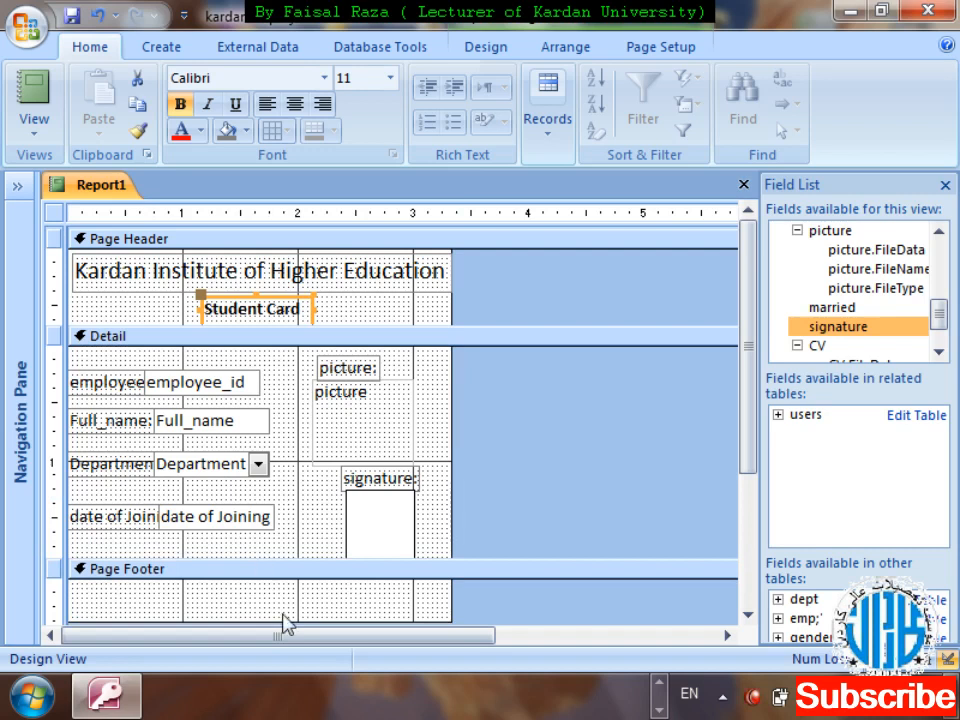
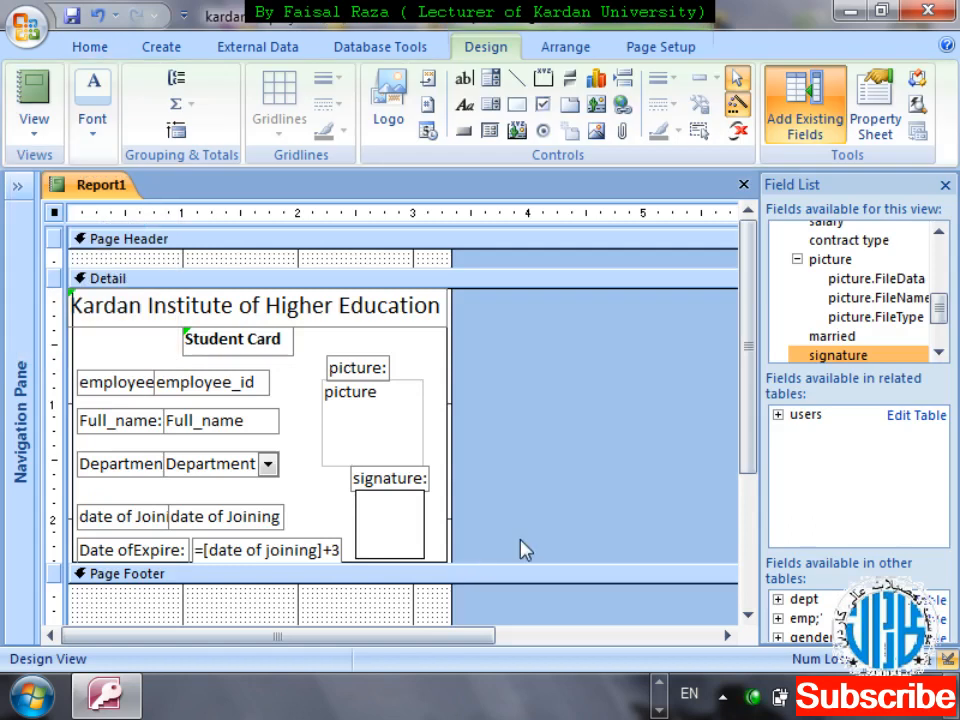
Close the report and save it under the name "All Employees cards"
click(29, 130)
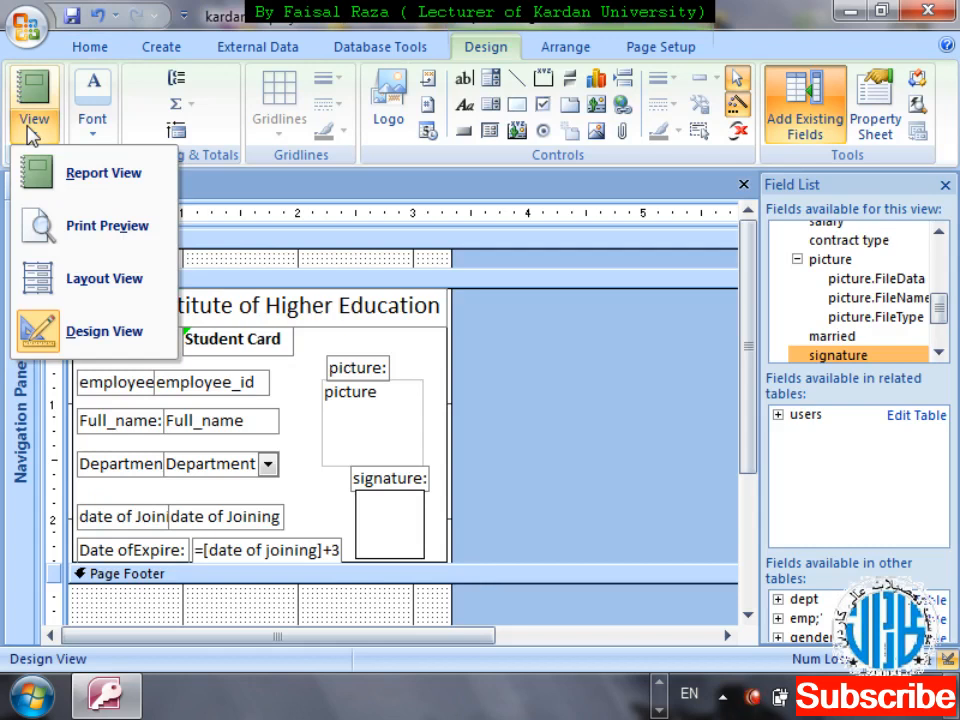
click(555, 327)
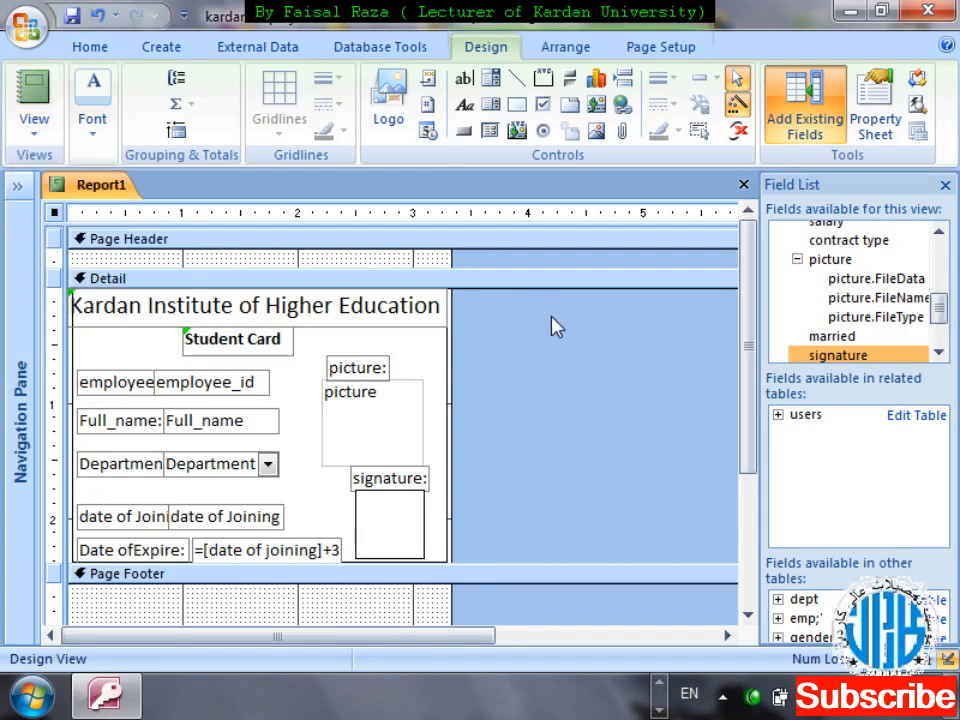
key(ctrl+w)
key(Return)
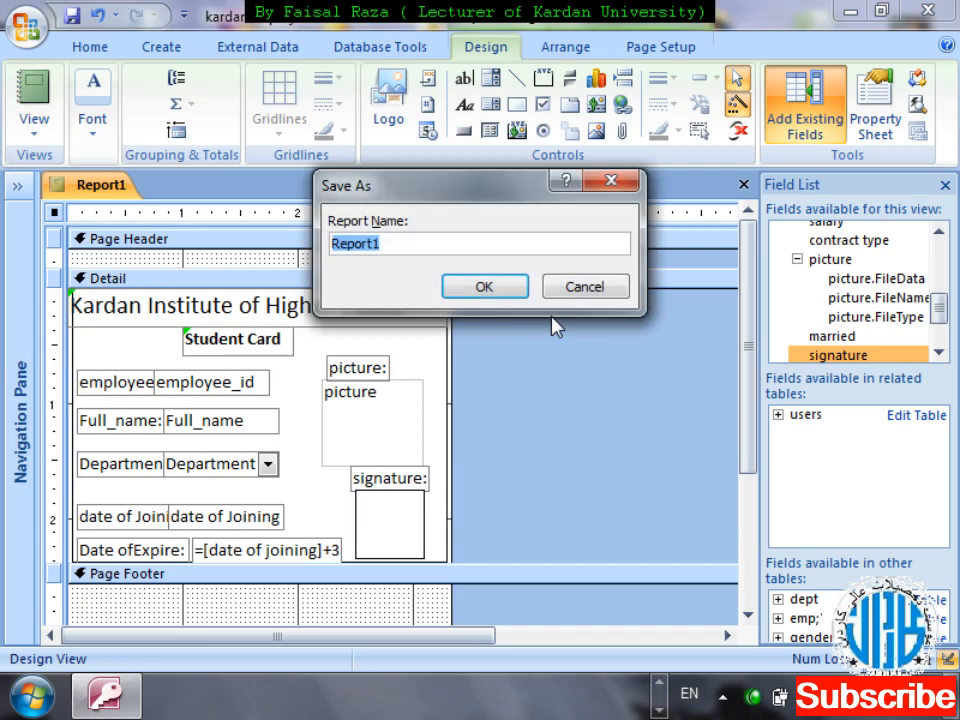
text(All s)
key(BackSpace)
text(Emploh)
key(BackSpace)
text(yees)
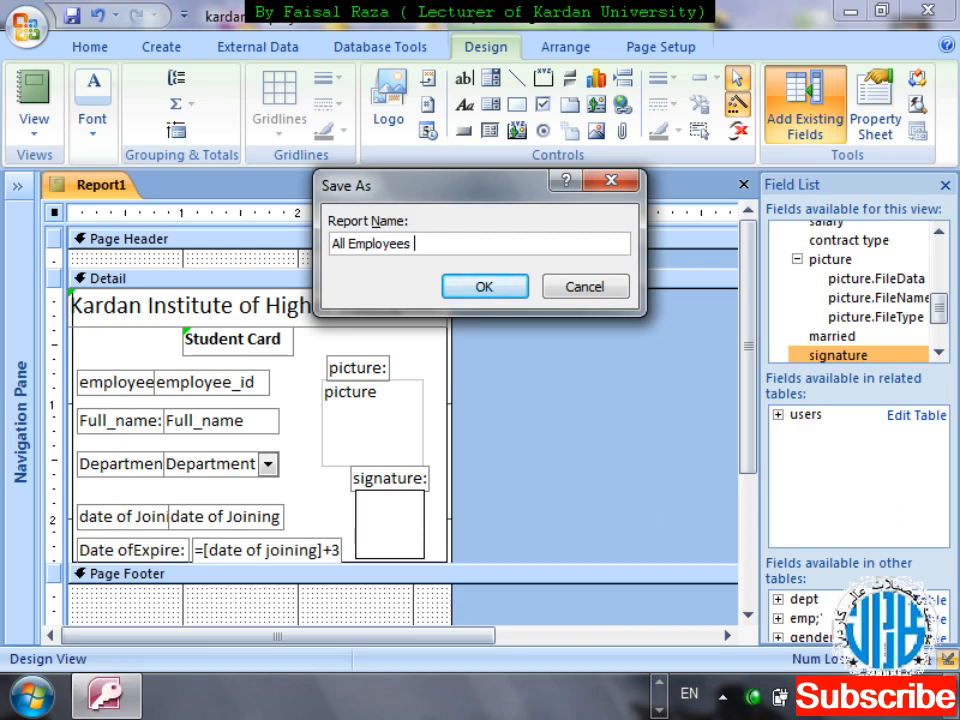
text(cards)
key(Return)
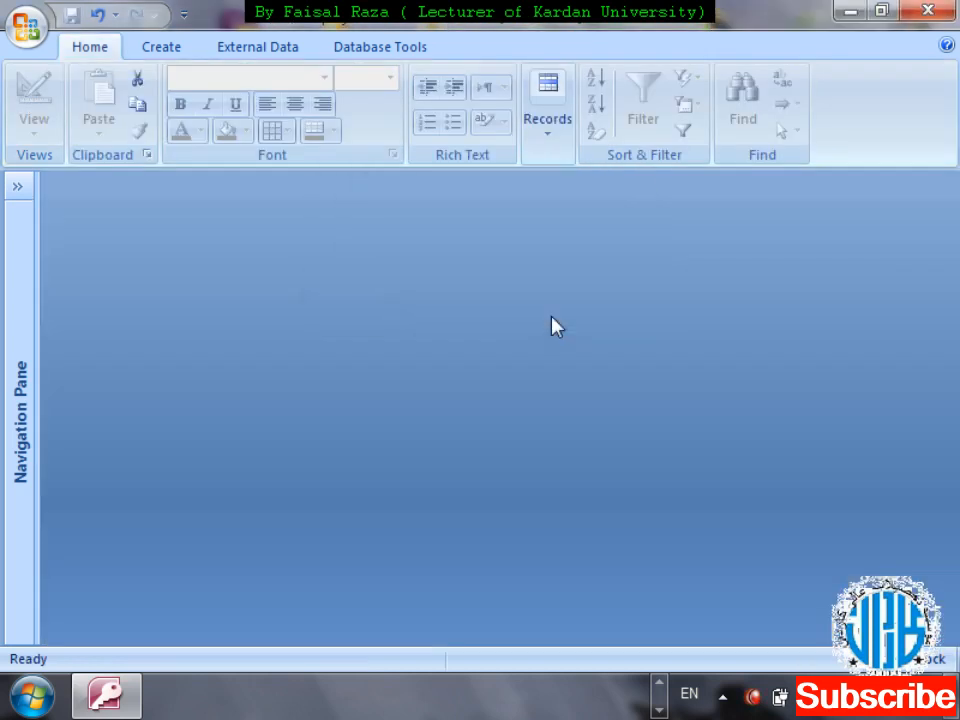
Browse the list of database objects, view the employees table in Design View and close it again
click(20, 188)
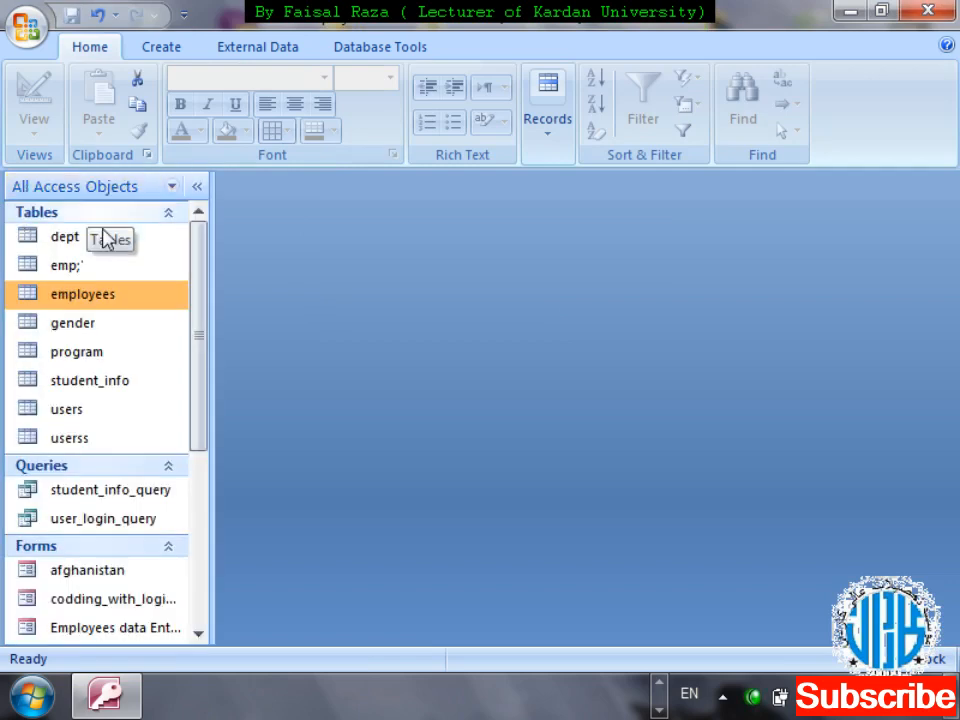
scroll(205, 360, down, 4)
scroll(210, 385, down, 3)
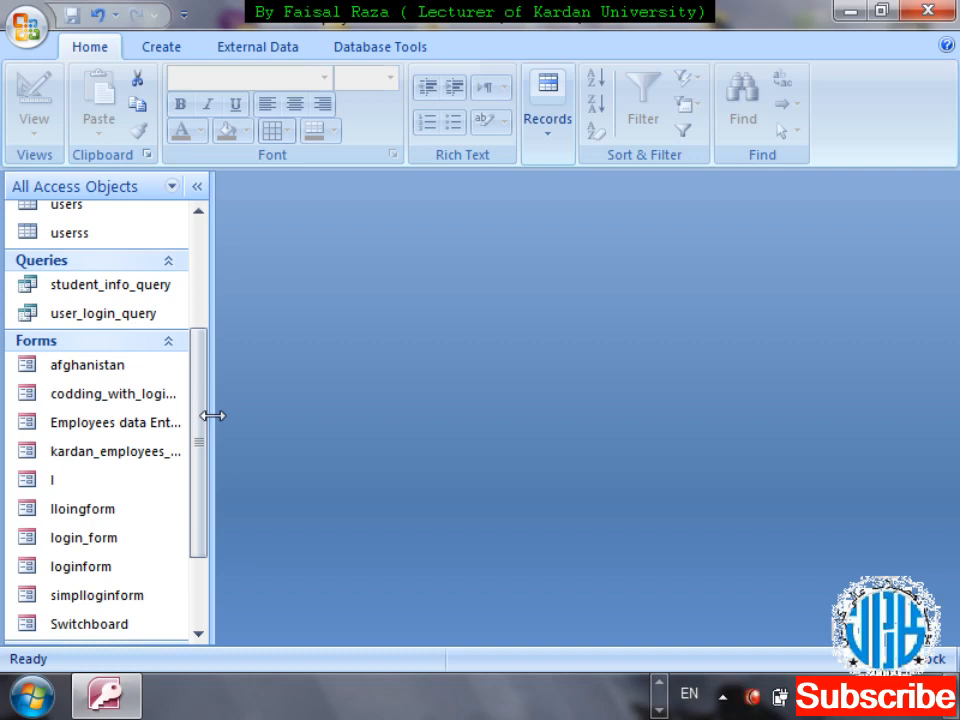
drag(204, 424, 204, 311)
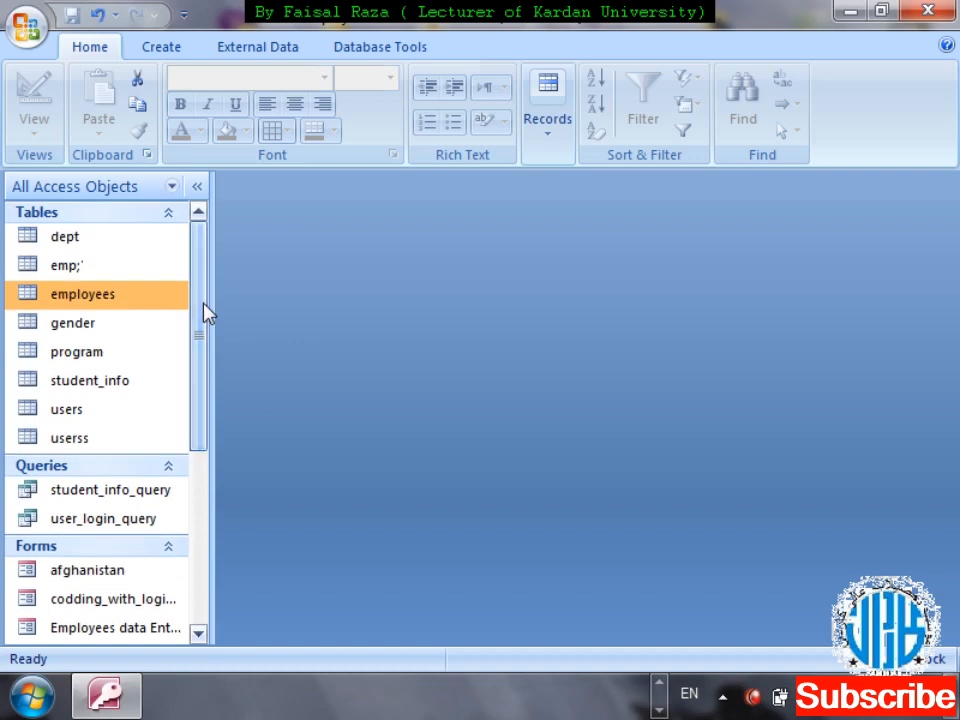
right_click(112, 300)
key(Down)
key(Down)
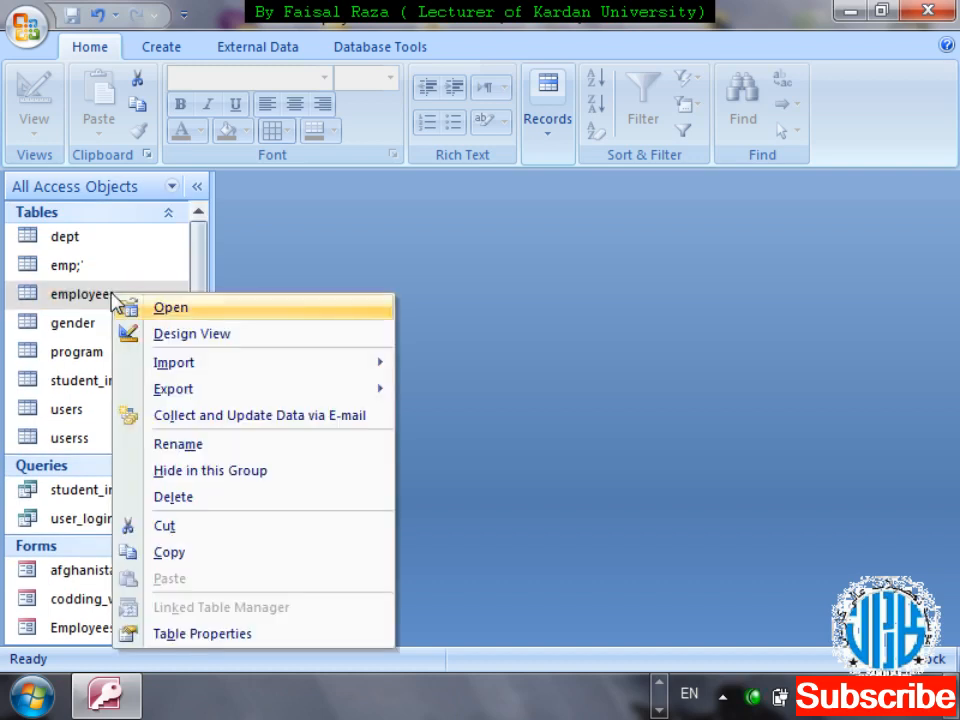
key(Return)
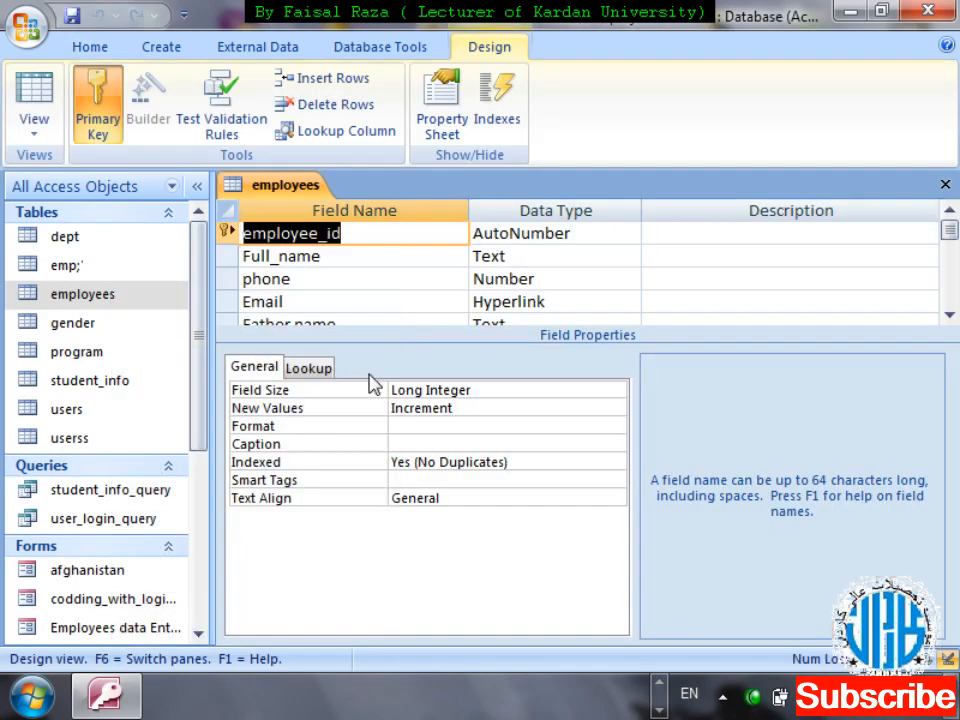
click(944, 185)
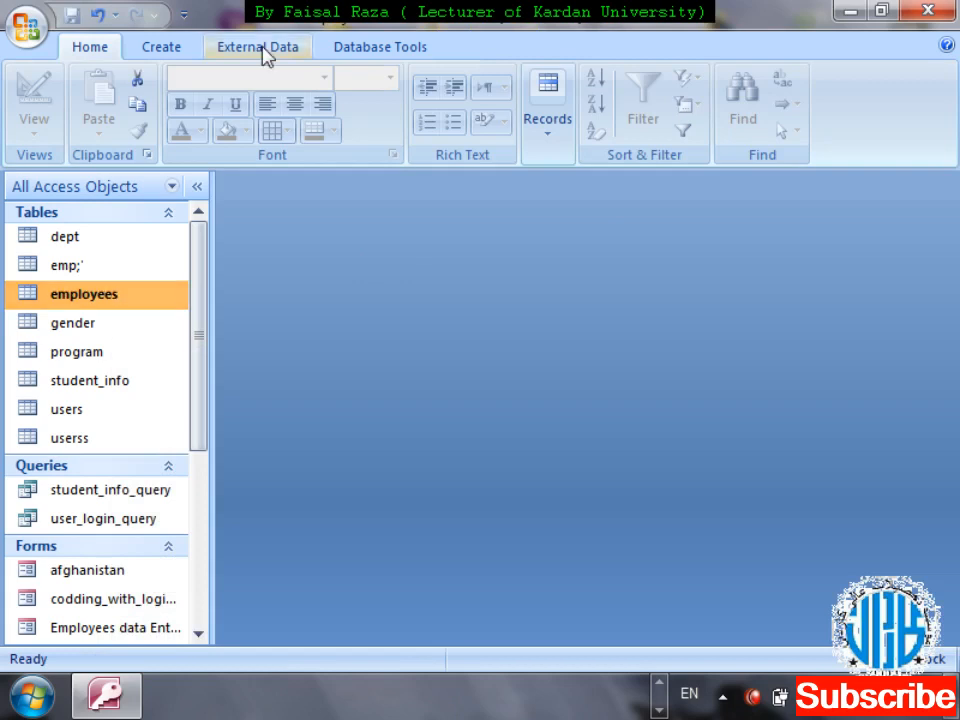
Create a new query in Design View based on the employees table
click(161, 50)
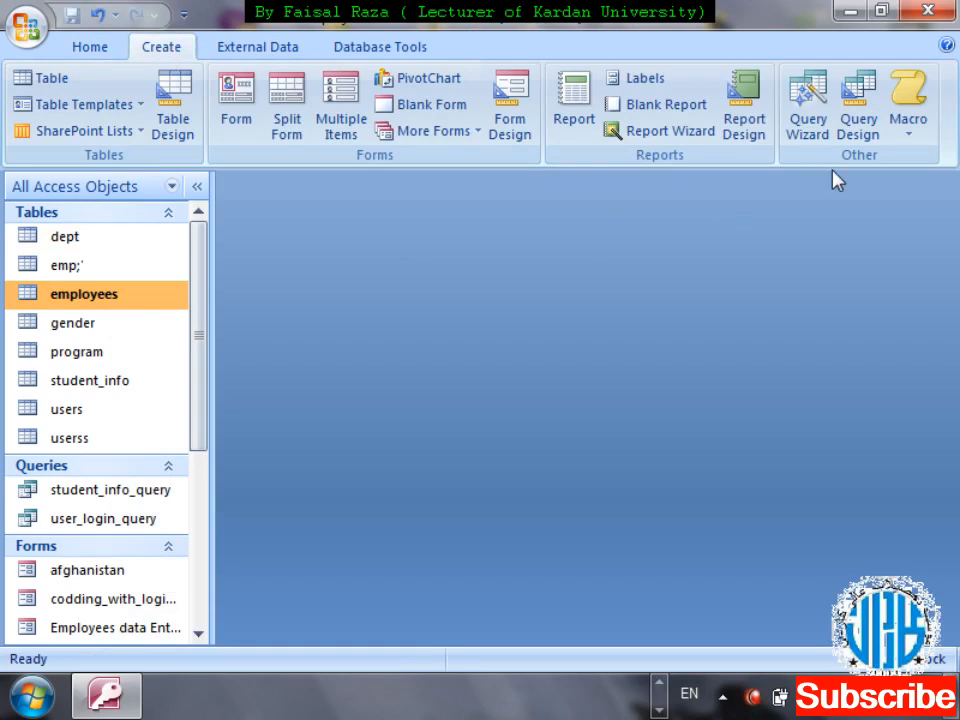
click(851, 146)
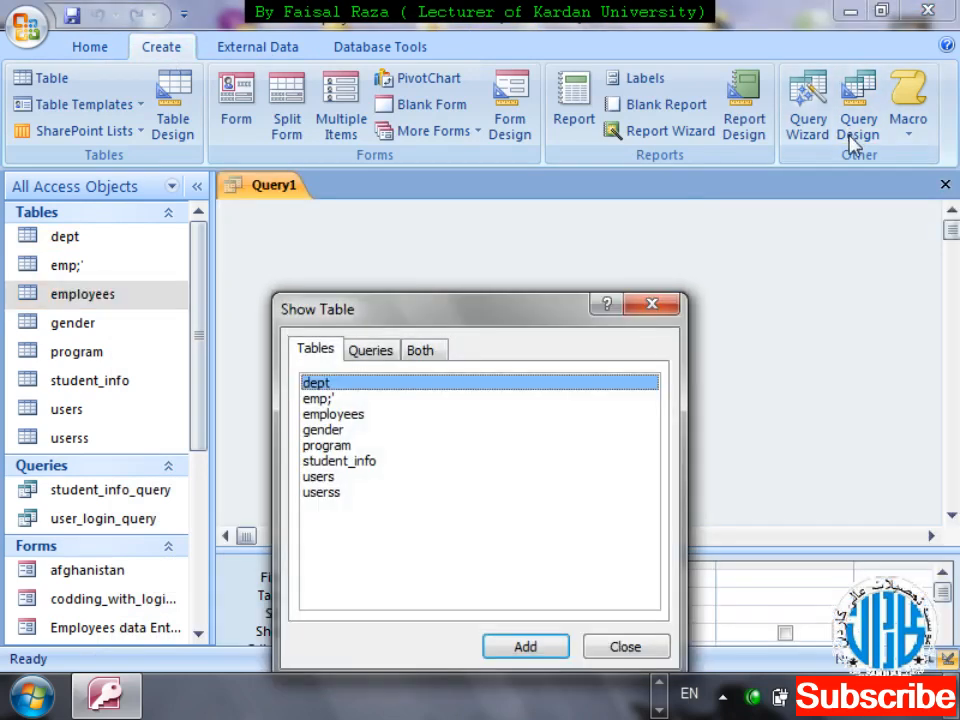
click(330, 414)
click(512, 648)
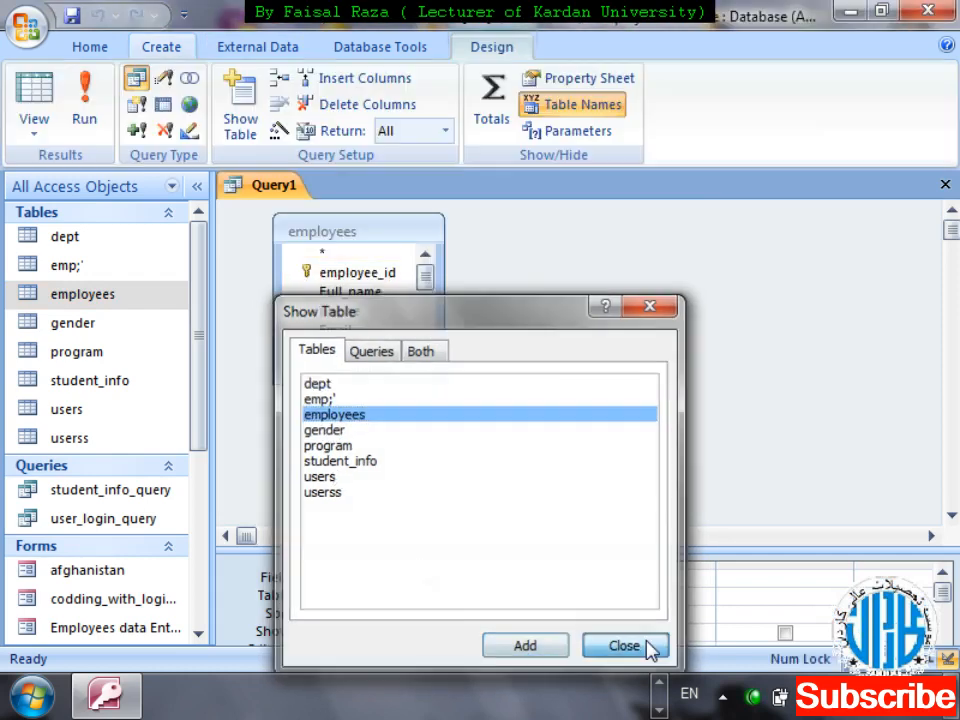
click(624, 646)
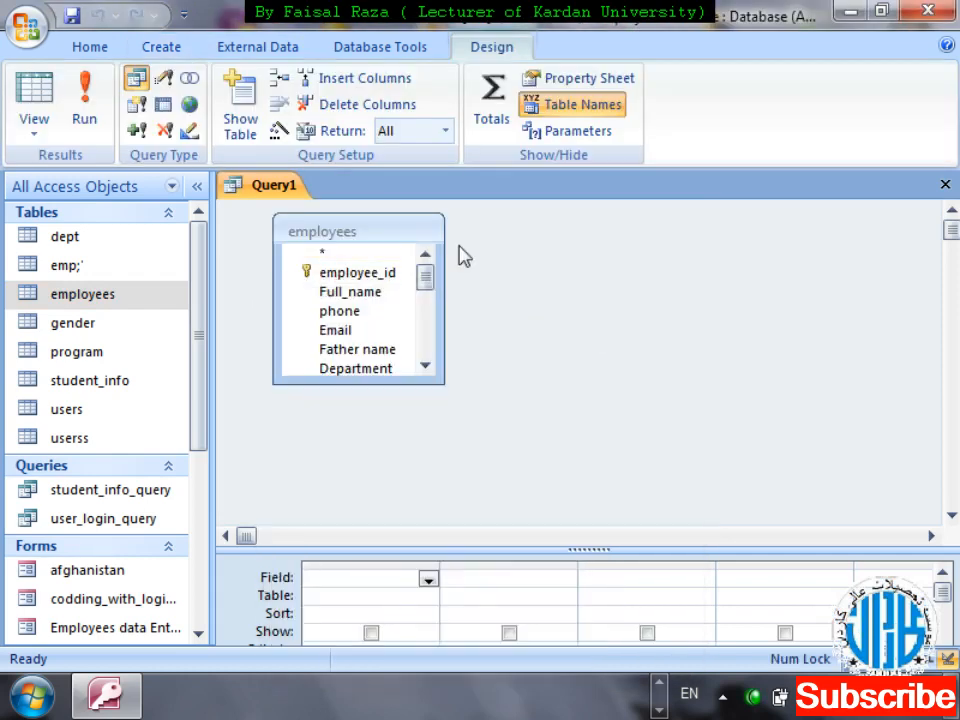
Add the employee_id, Full_name, Department and date of Joining fields to the query grid
double_click(368, 282)
double_click(345, 294)
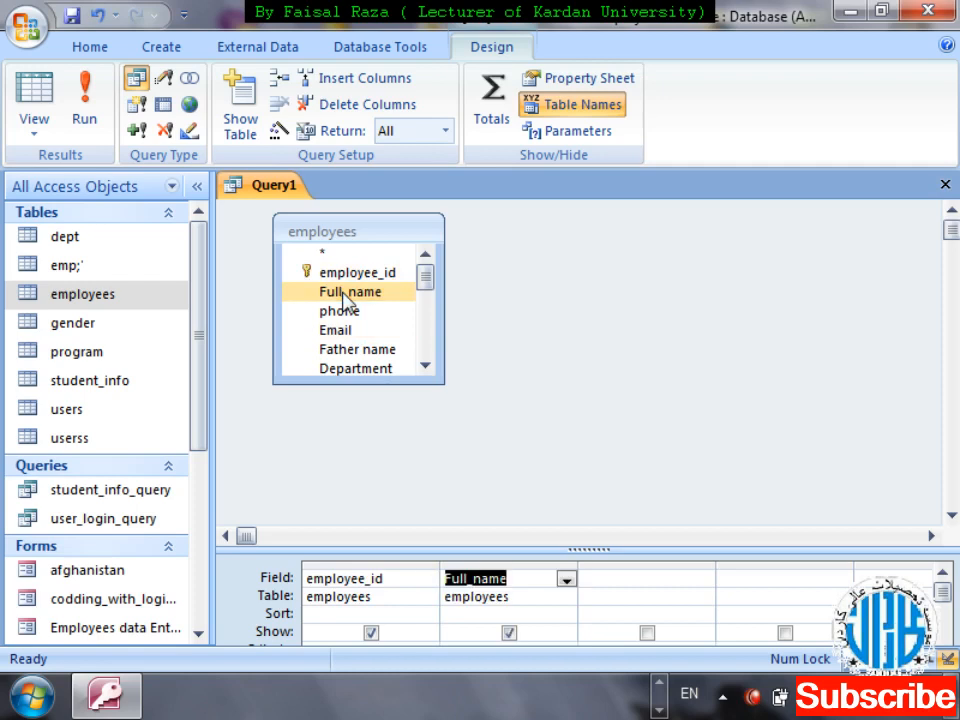
double_click(390, 376)
click(426, 367)
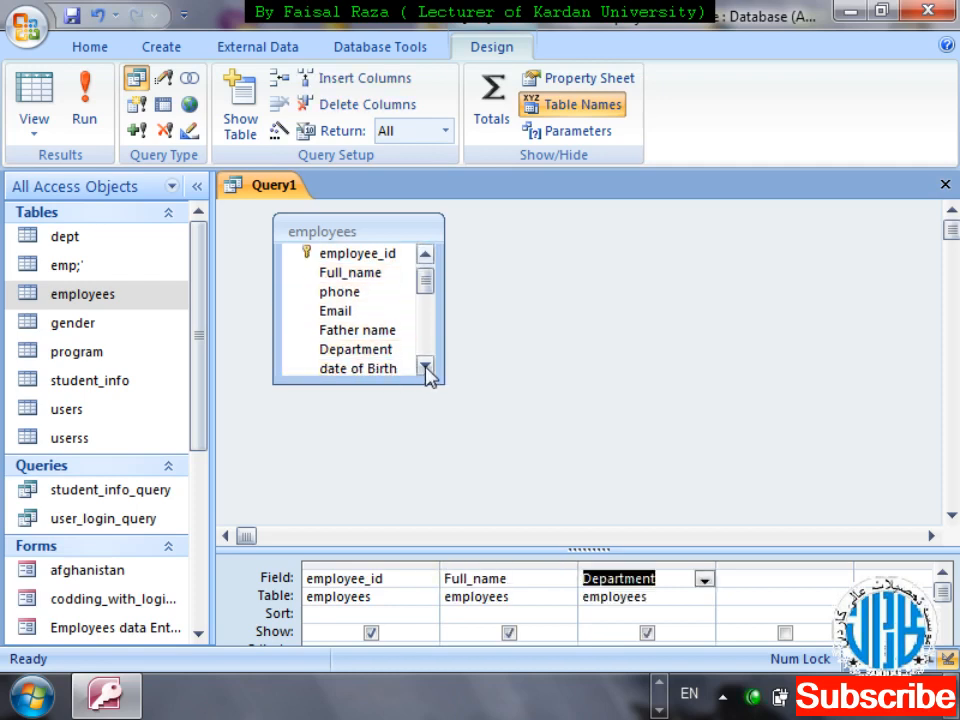
click(426, 367)
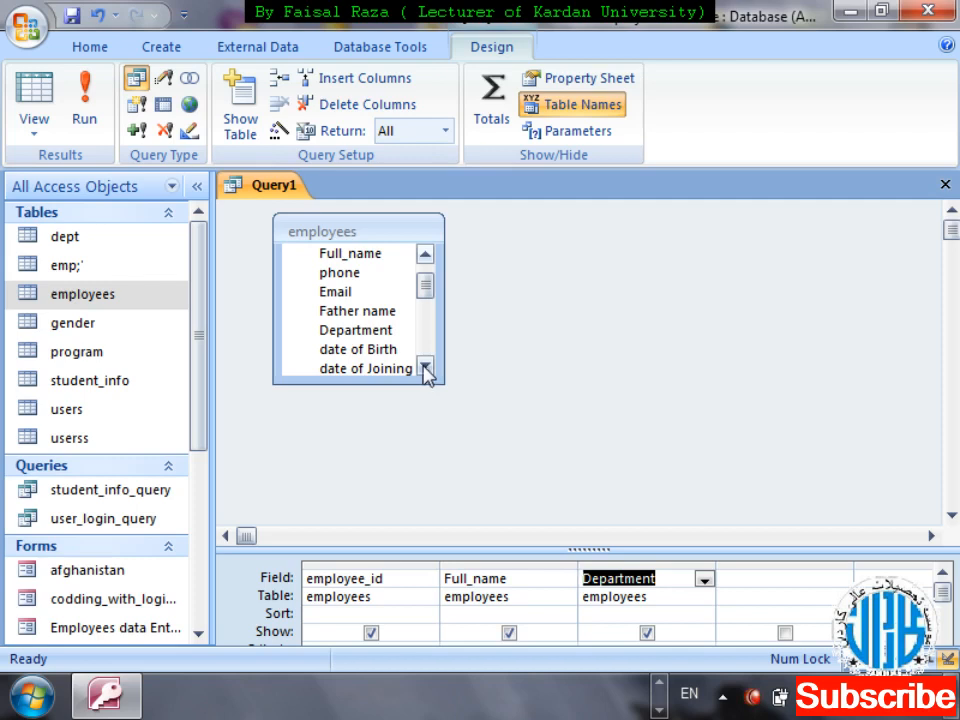
double_click(398, 368)
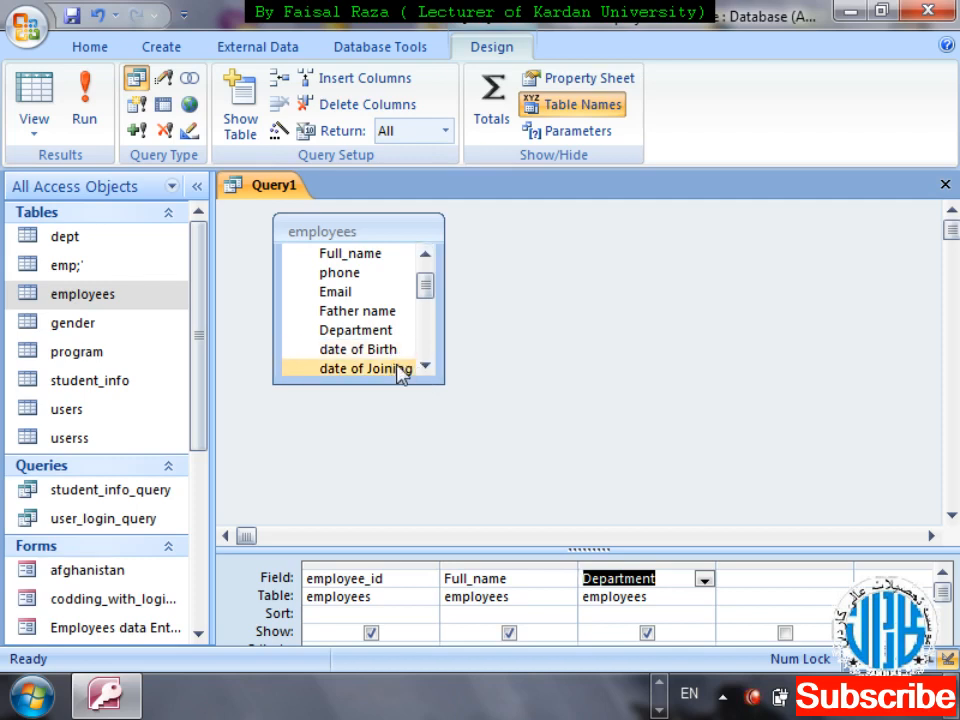
Add the contract type field from the employees table to the query grid
click(426, 366)
click(426, 366)
click(426, 366)
click(426, 367)
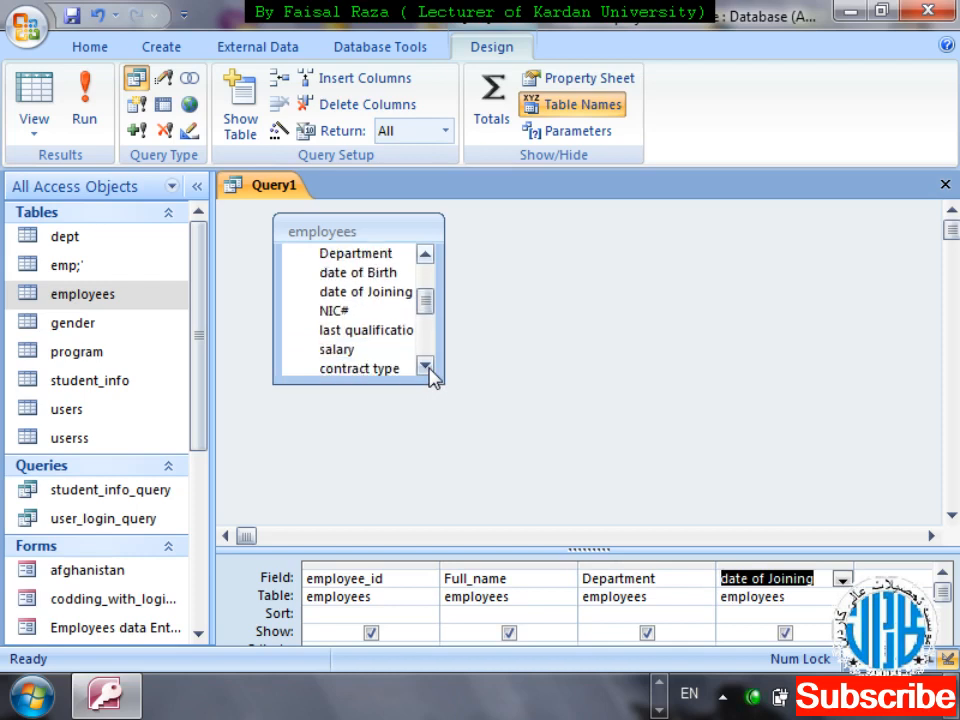
click(426, 367)
click(426, 367)
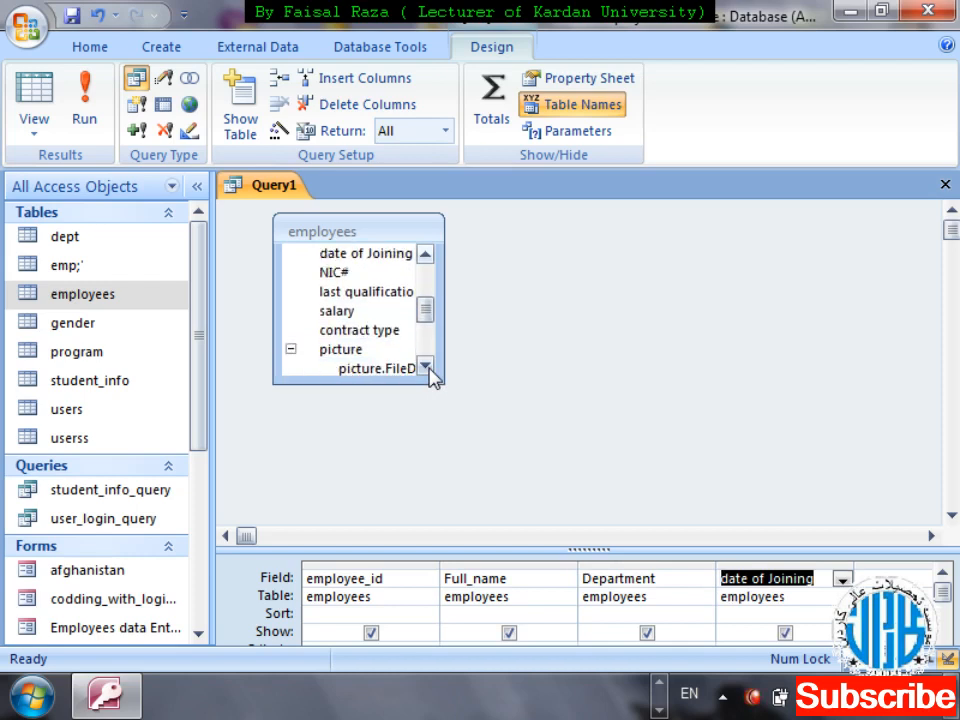
double_click(375, 331)
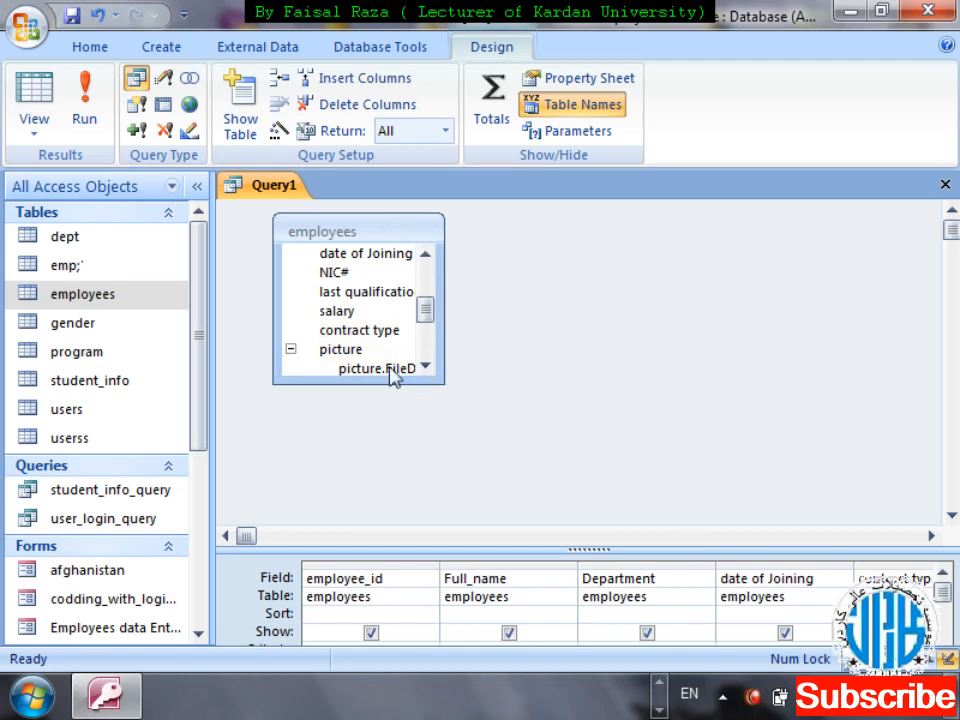
Insert the text Reg in front of employee_id in the first field cell of the query grid
click(389, 586)
key(Left)
key(Left)
key(Left)
key(Left)
key(Left)
key(Left)
key(Left)
key(Left)
key(Left)
key(Left)
key(Right)
key(Right)
key(Right)
key(Right)
key(Left)
key(Left)
key(Left)
key(Left)
text(Reg)
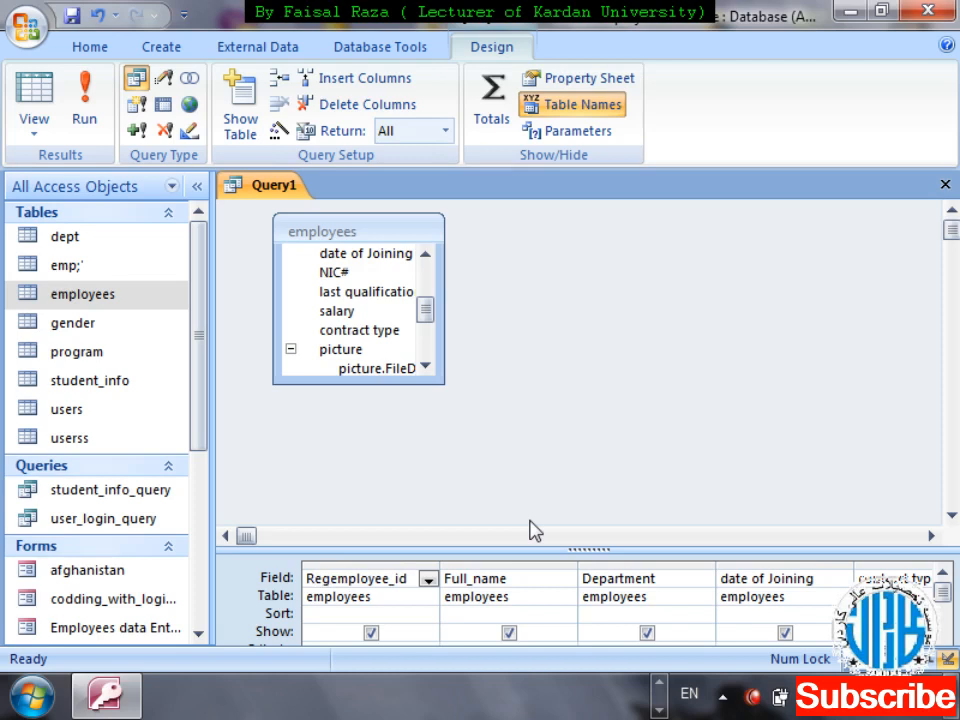
Show the first column's field expression in the Zoom window and set its font to bold, size 16
right_click(363, 590)
click(405, 537)
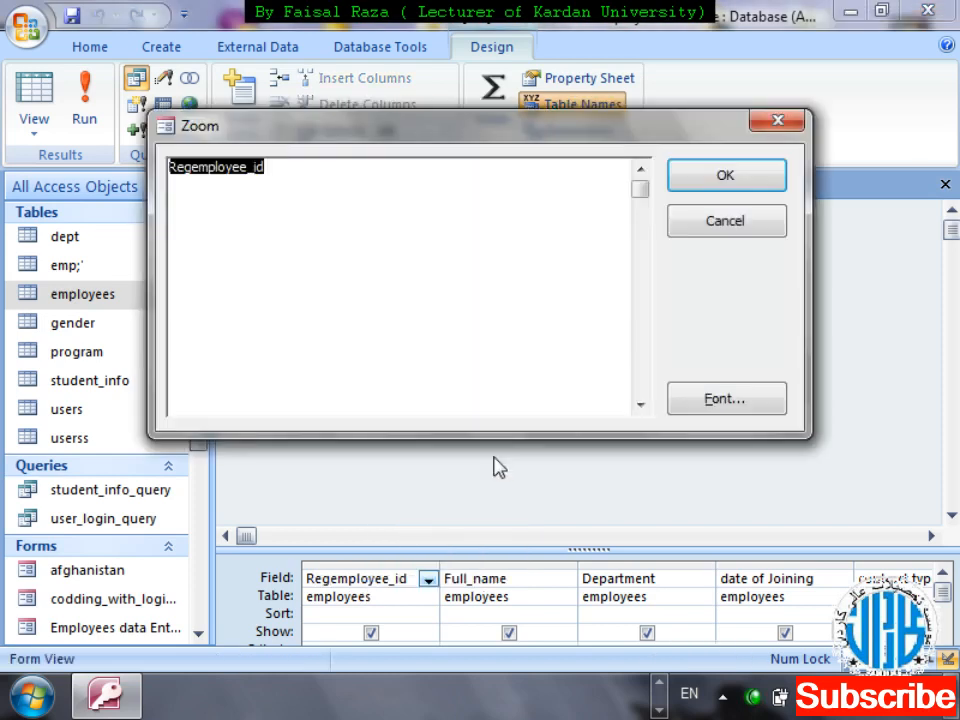
click(728, 397)
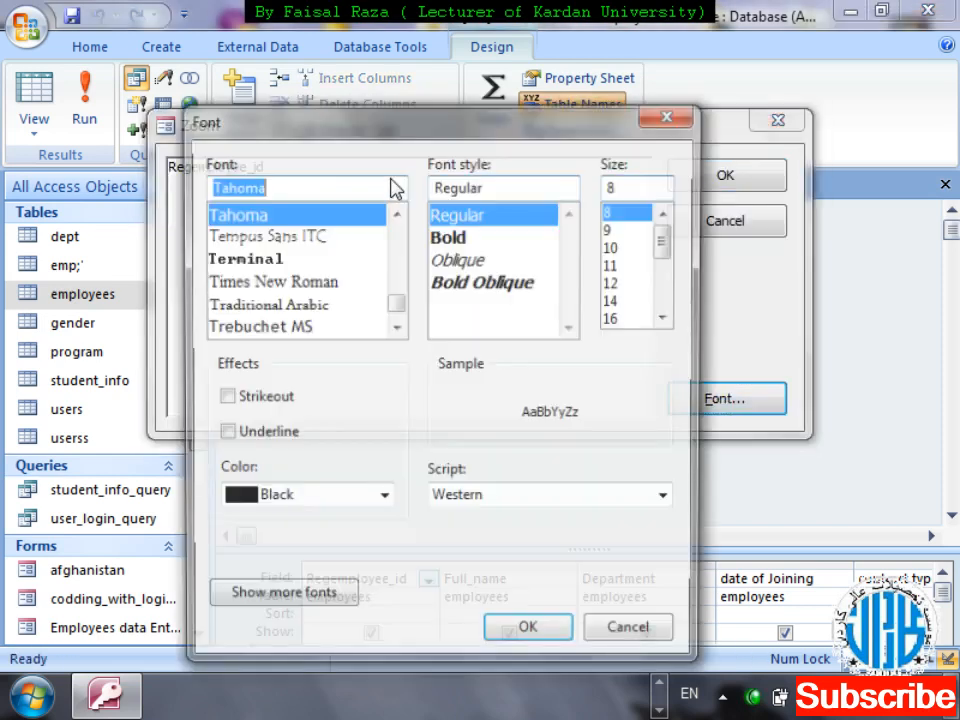
click(610, 319)
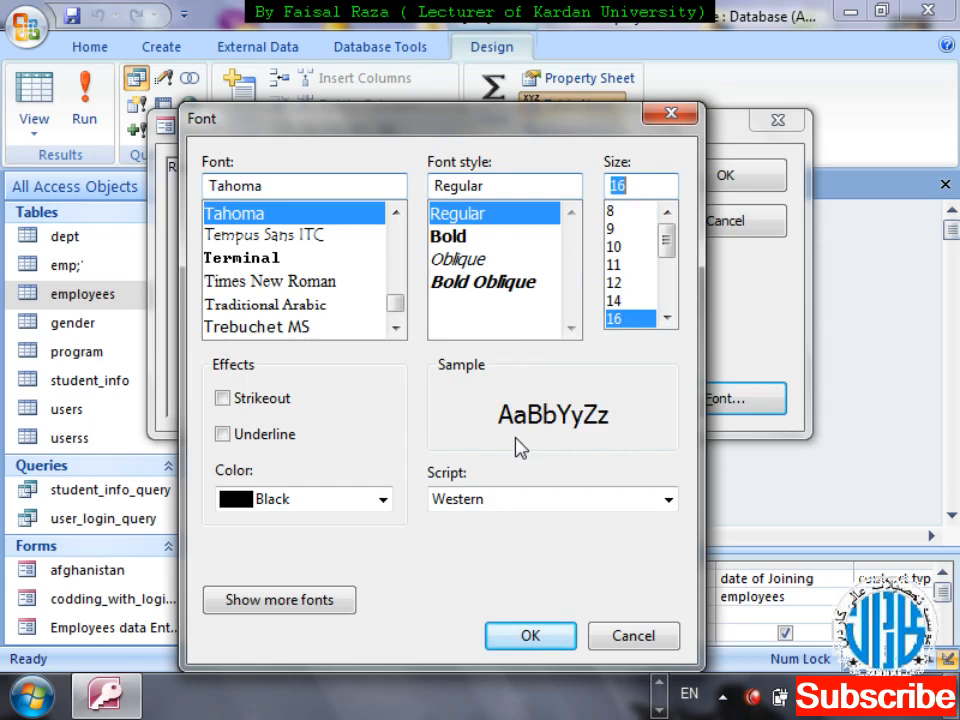
click(450, 237)
click(543, 642)
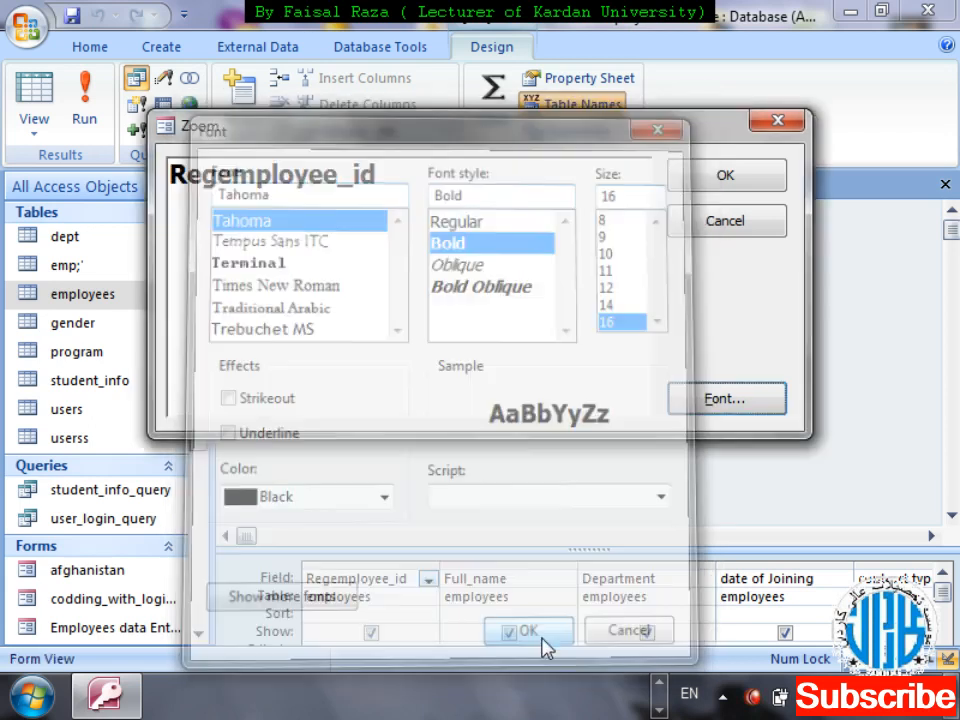
click(219, 177)
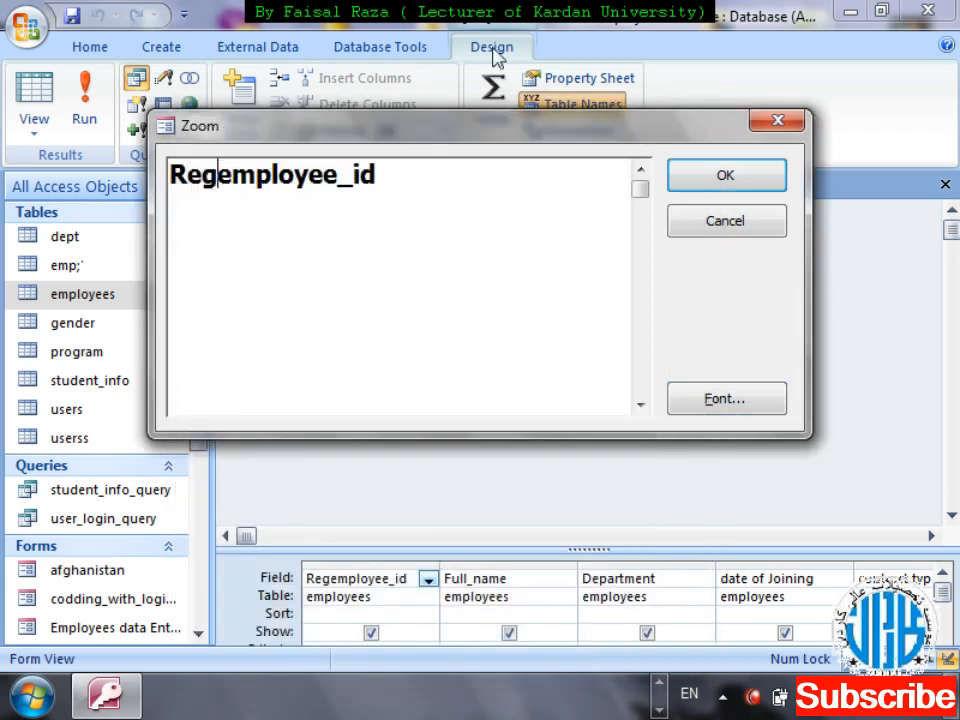
text(:)
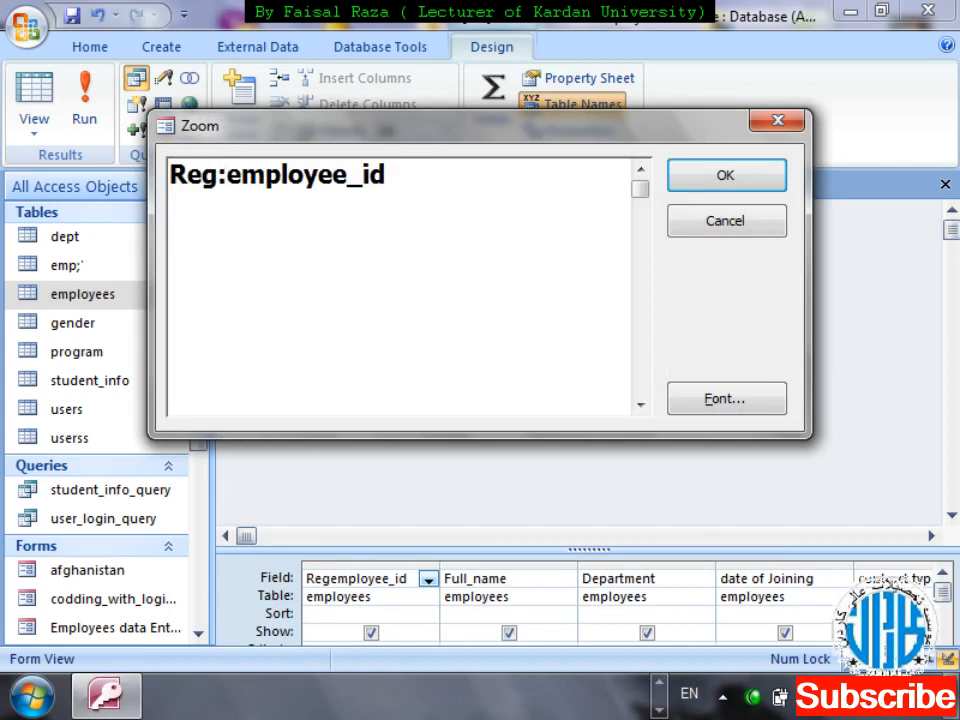
key(Right)
key(Right)
key(Right)
key(Right)
key(Right)
key(Right)
key(Right)
key(Right)
key(Right)
key(Right)
key(Right)
text(+701)
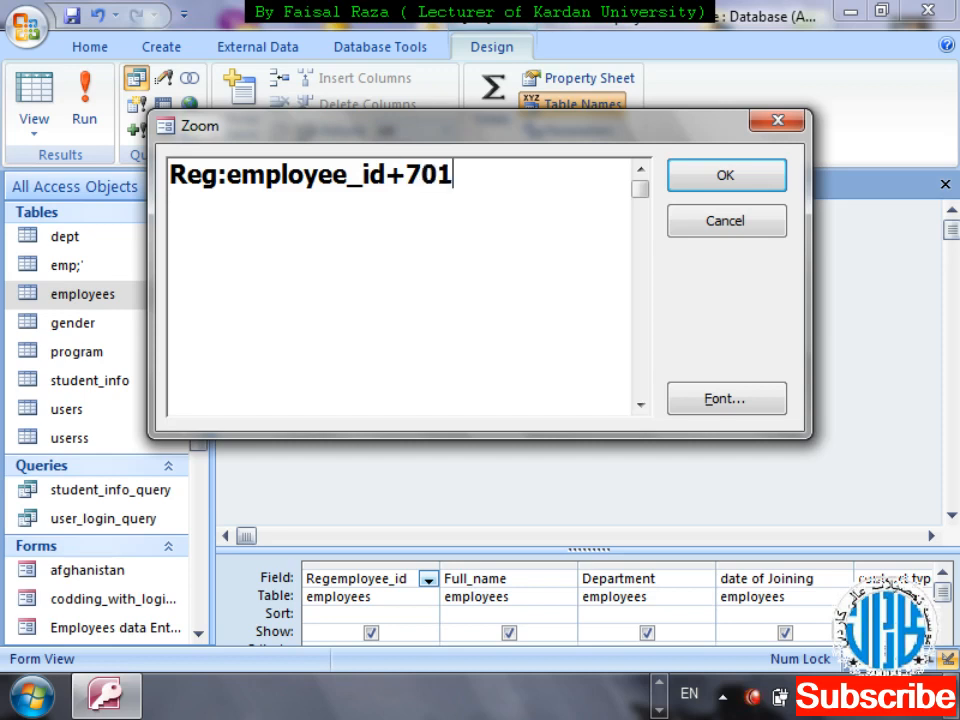
text(10)
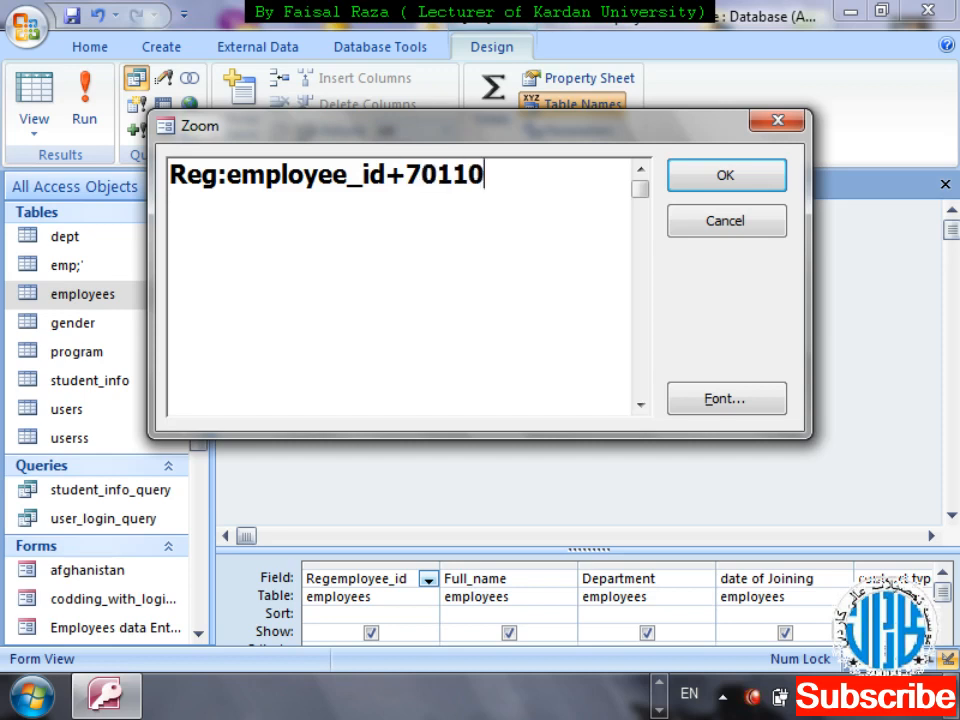
text(15000)
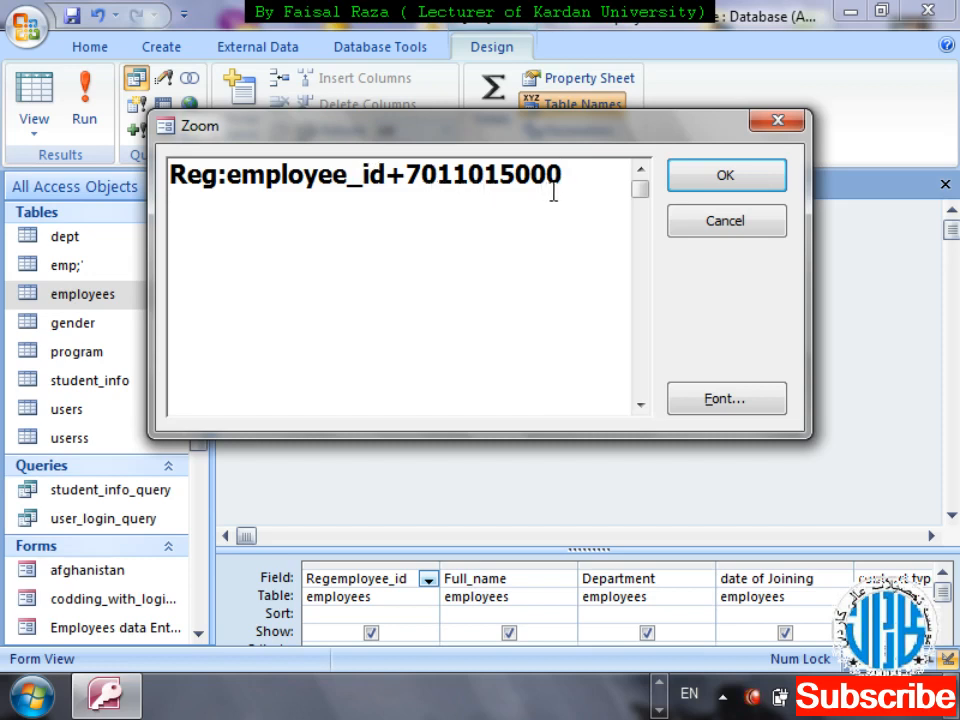
click(720, 183)
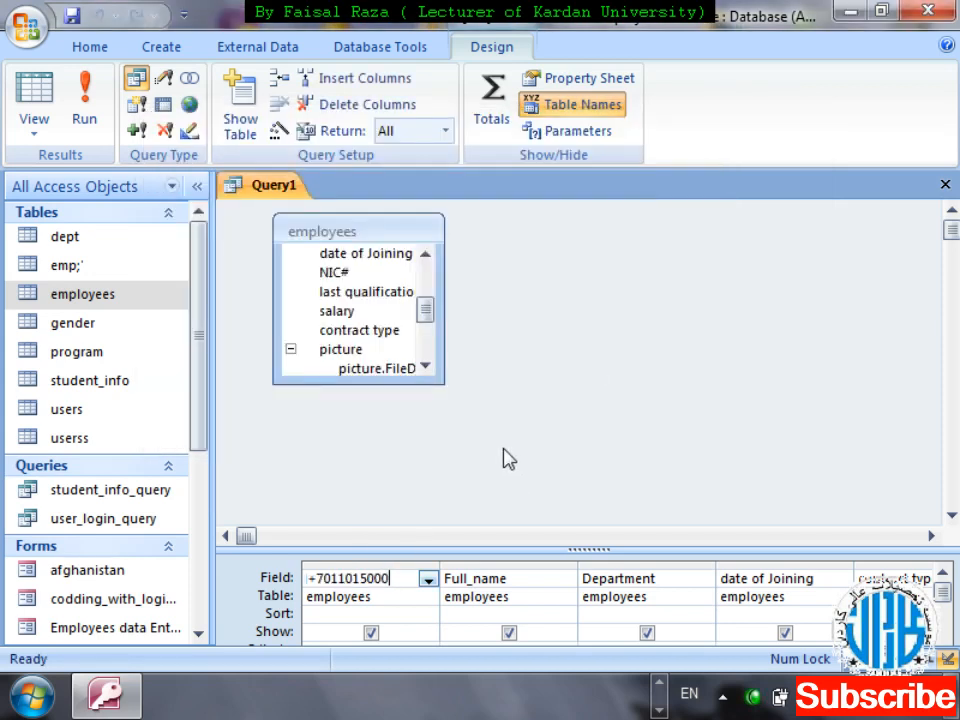
Close the query, saving it as employees_card_query, and check its records in Datasheet View
key(ctrl+w)
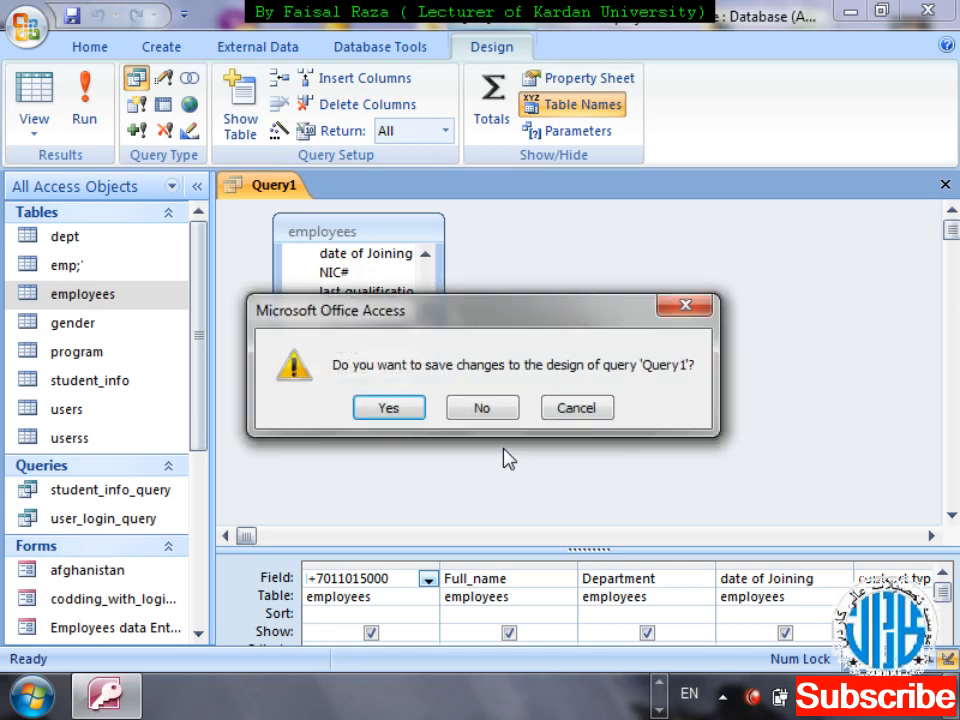
click(392, 408)
key(BackSpace)
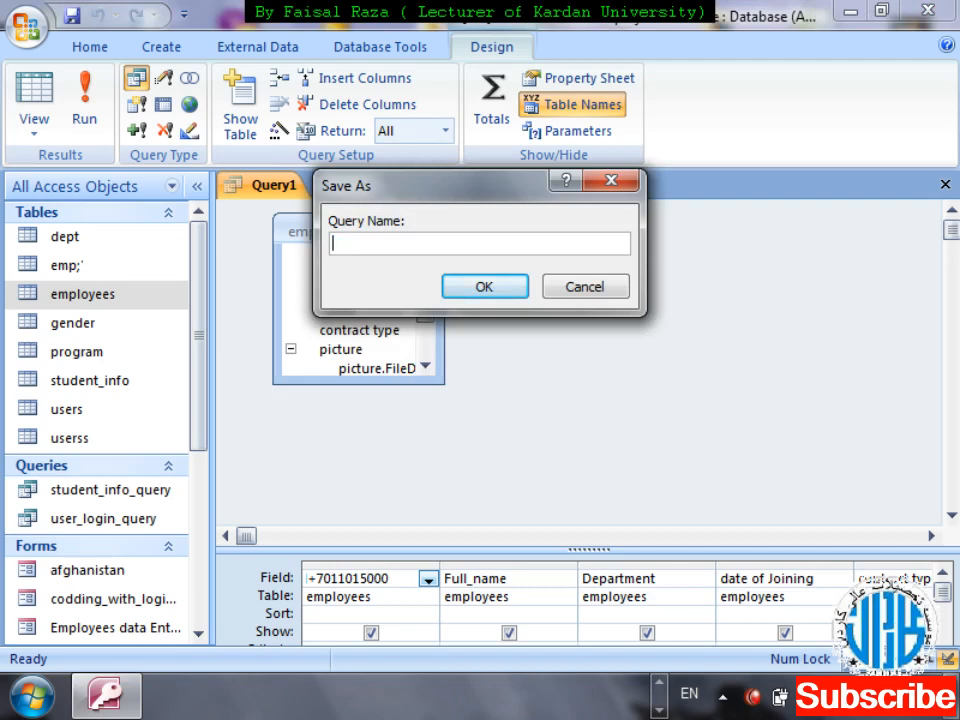
text(employees_card)
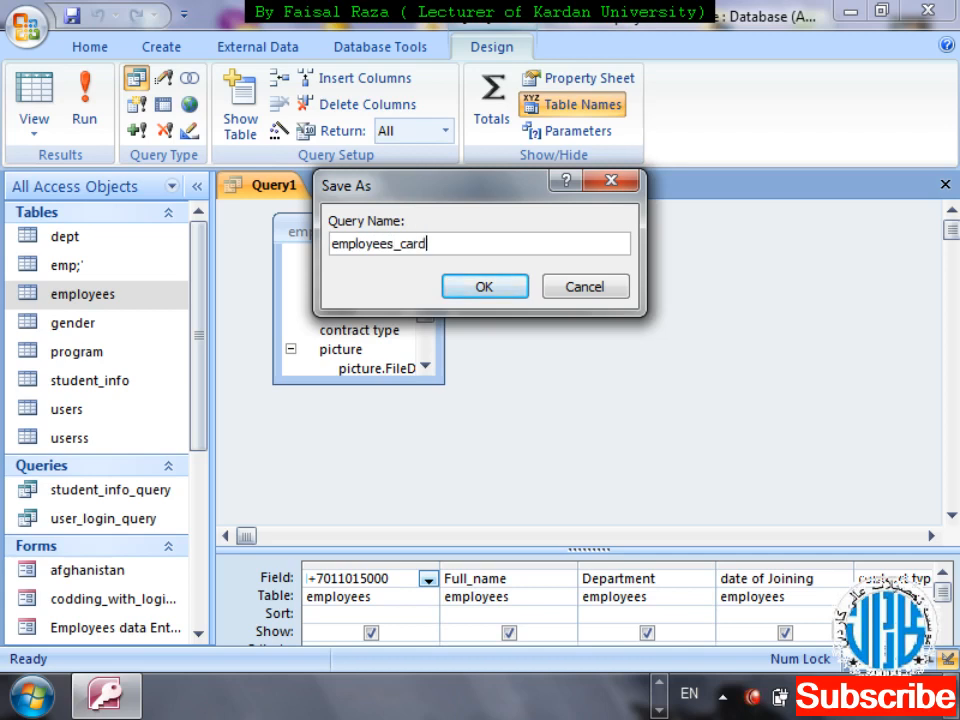
text(_query)
key(Return)
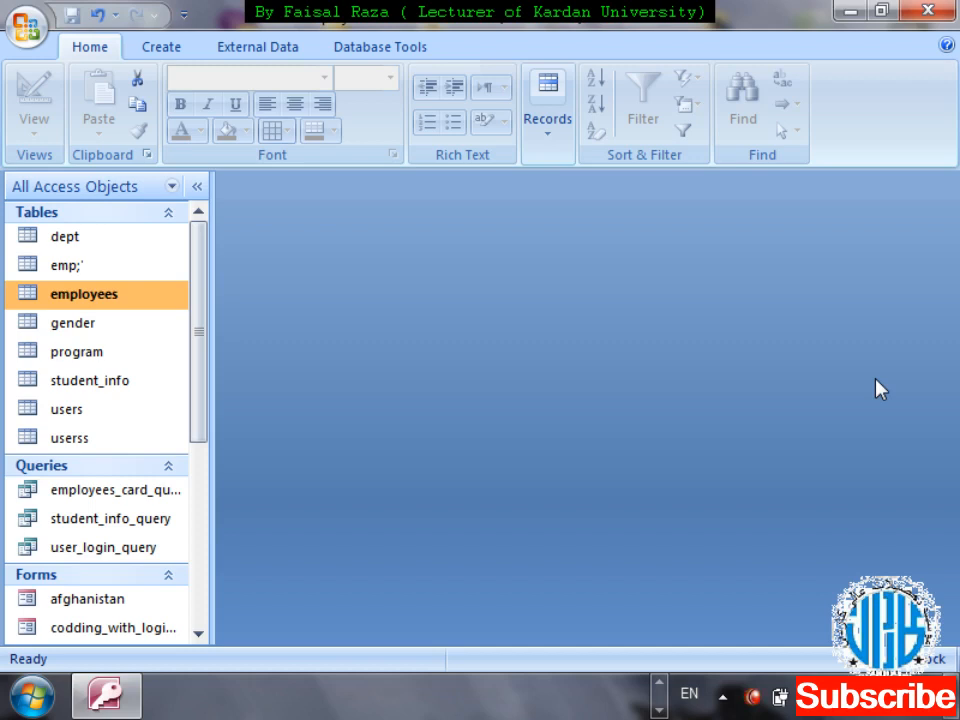
double_click(163, 492)
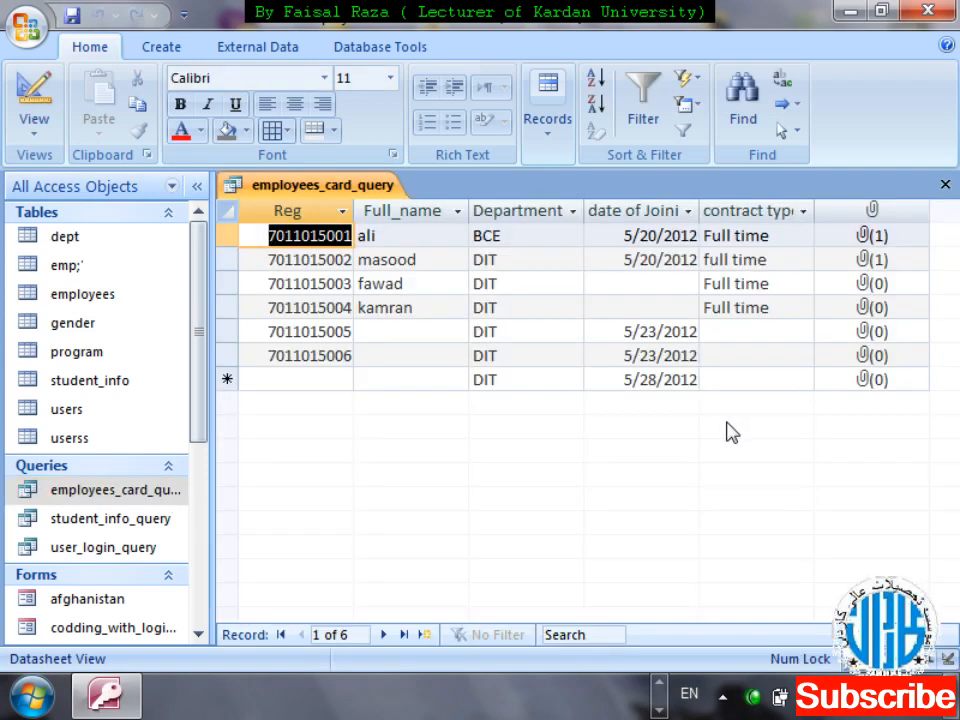
key(ctrl+w)
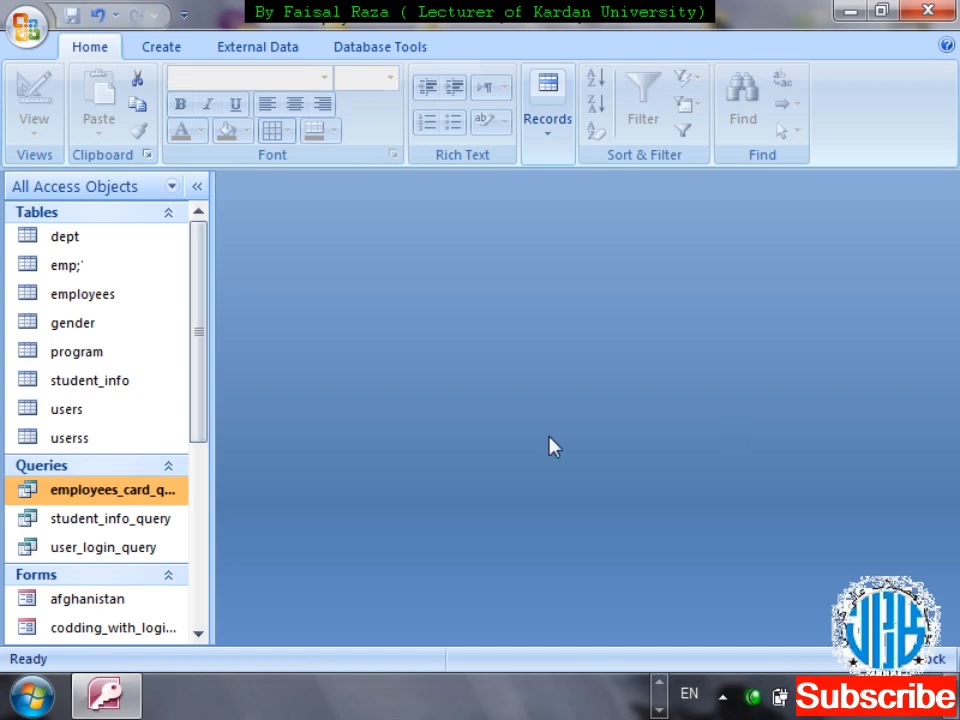
Add the parameter criterion [Enter Registration] to the Reg column of employees_card_query in Design View and save the query
right_click(105, 494)
key(Down)
key(Down)
key(Return)
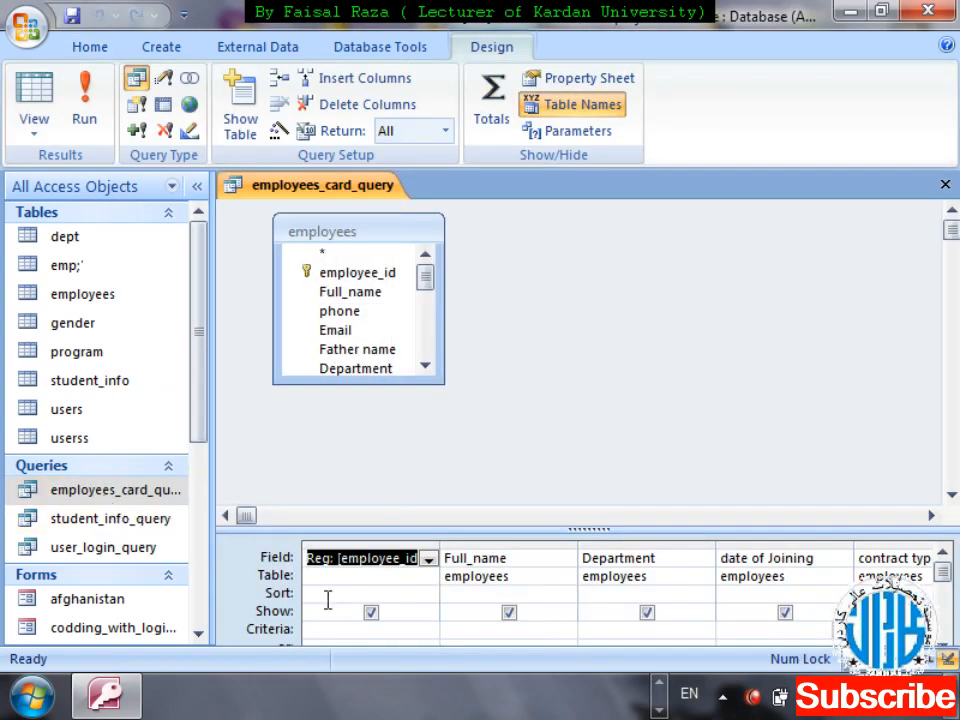
click(328, 629)
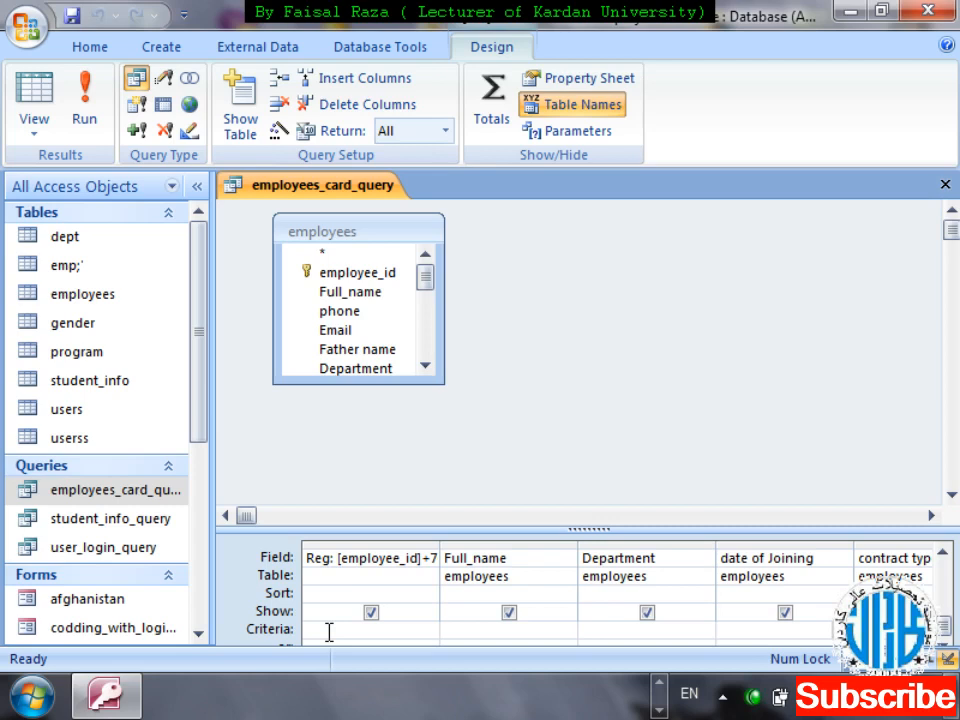
text(0)
text(Enter])
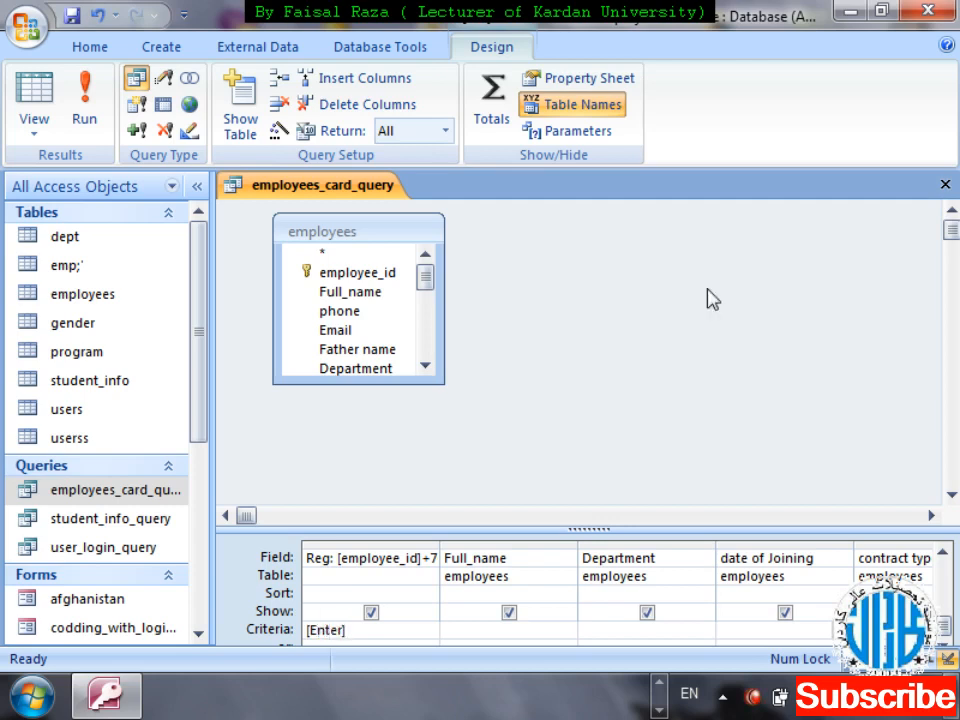
text( Registration])
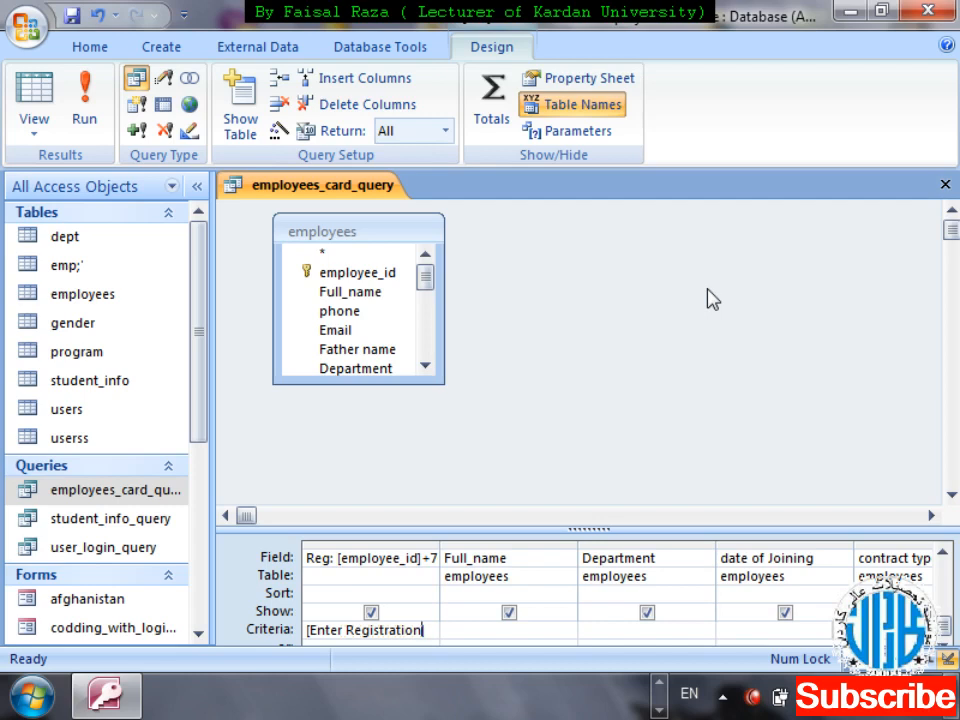
text(])
key(ctrl+w)
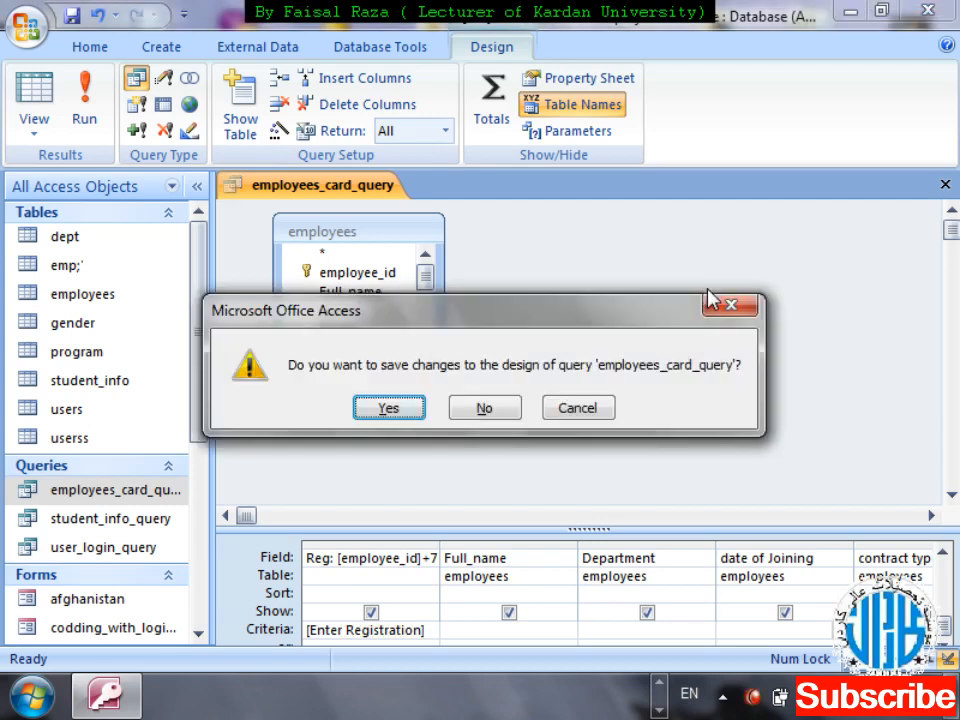
key(Return)
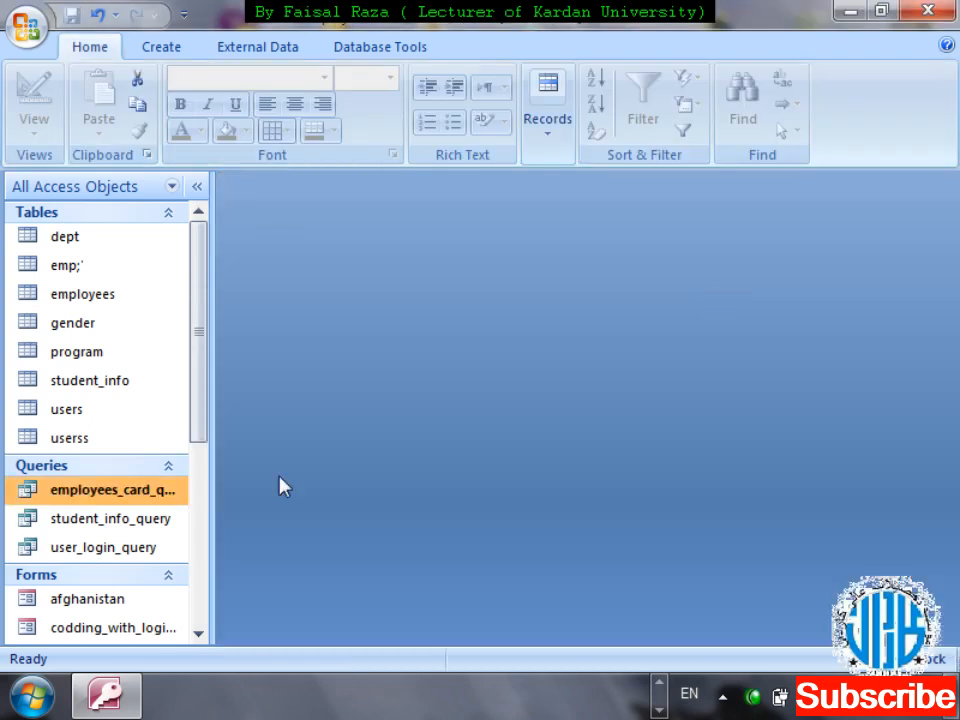
Test employees_card_query by running it with an employee's registration number, and close the result
double_click(118, 490)
text(7011015)
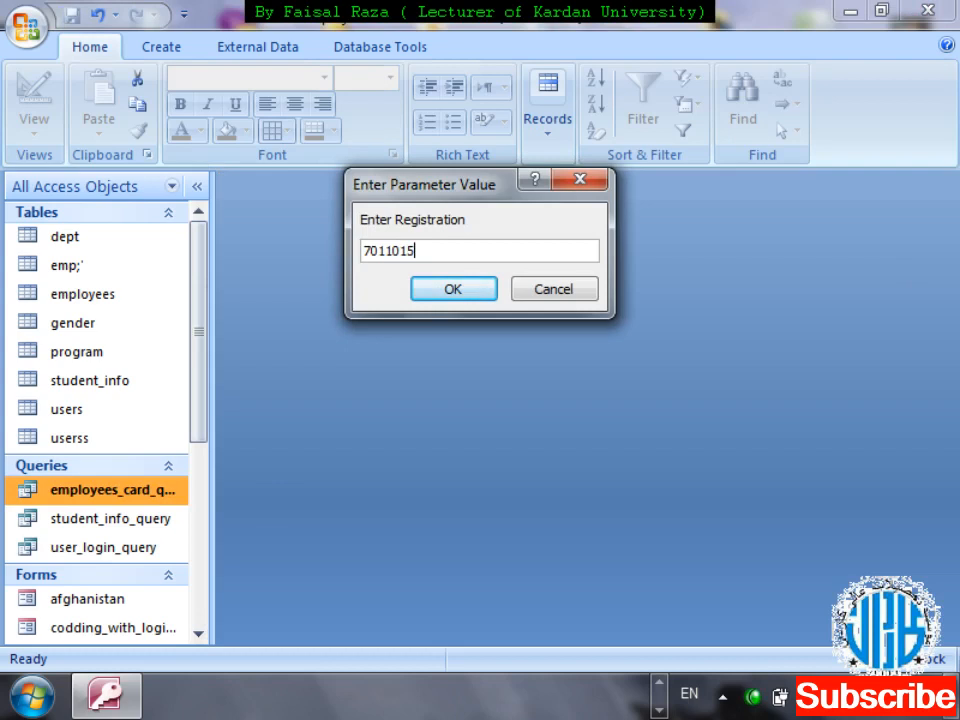
text(002)
key(Return)
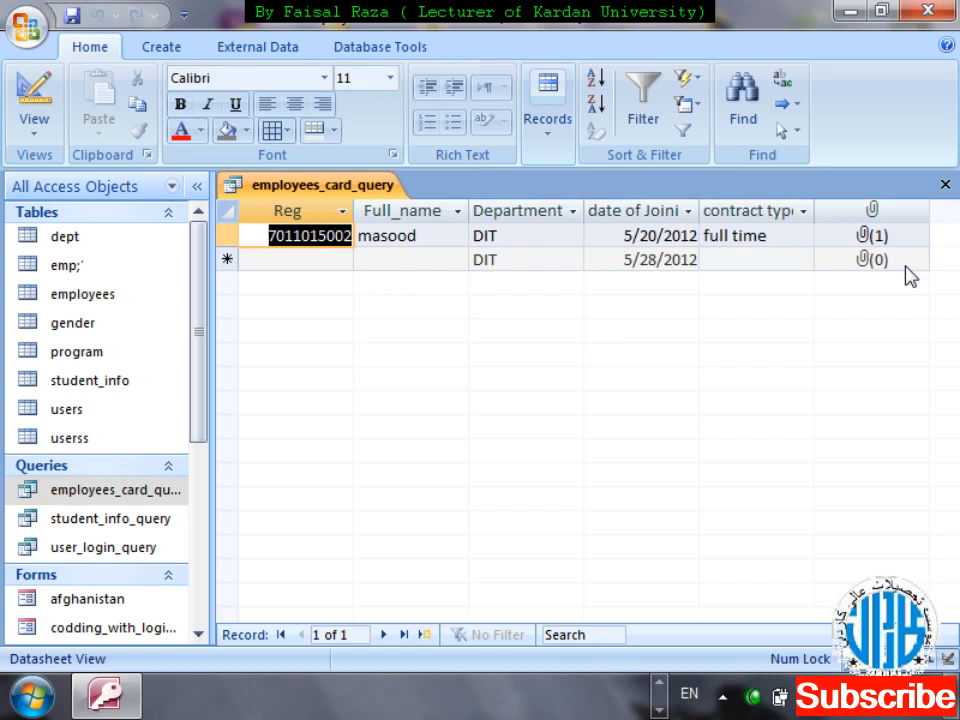
key(ctrl+w)
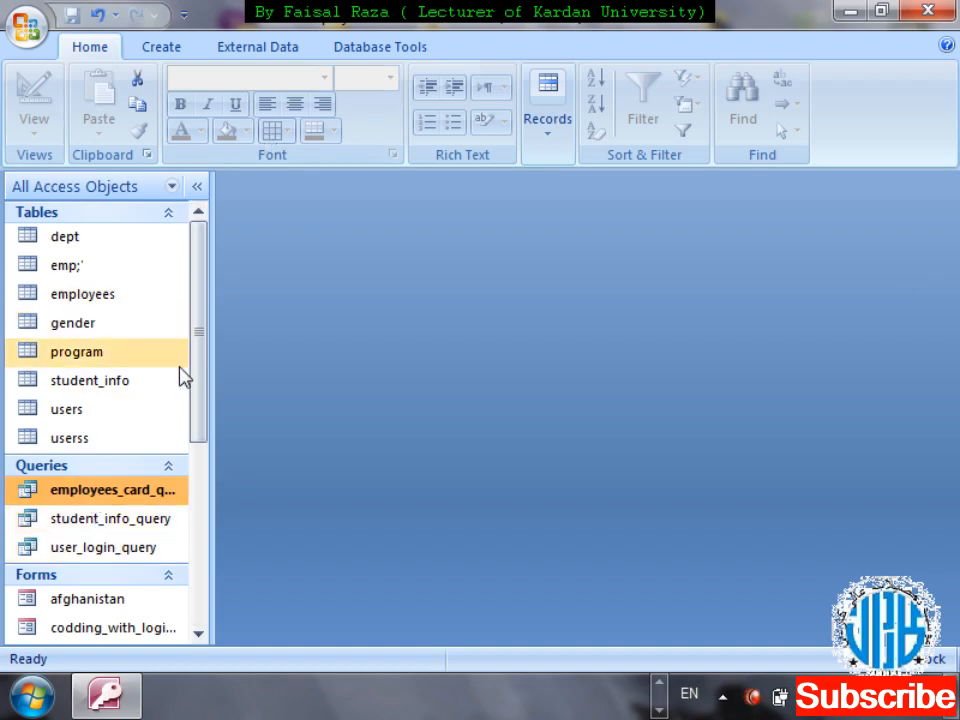
Widen the Navigation Pane and create a report from employees_card_query, supplying an employee's registration number as the parameter
drag(210, 480, 275, 485)
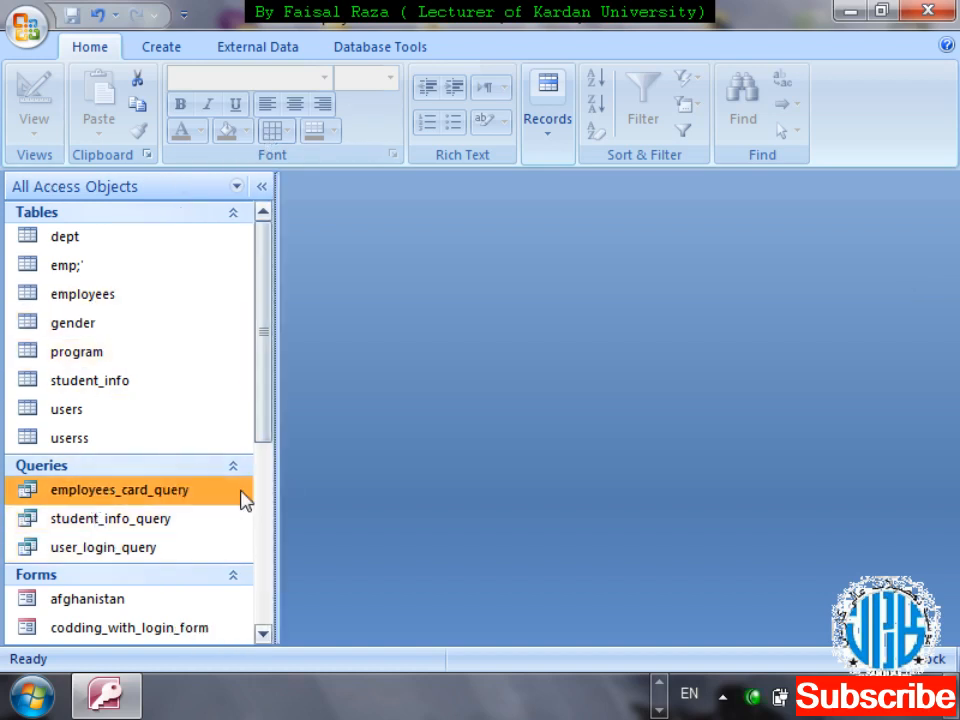
click(164, 42)
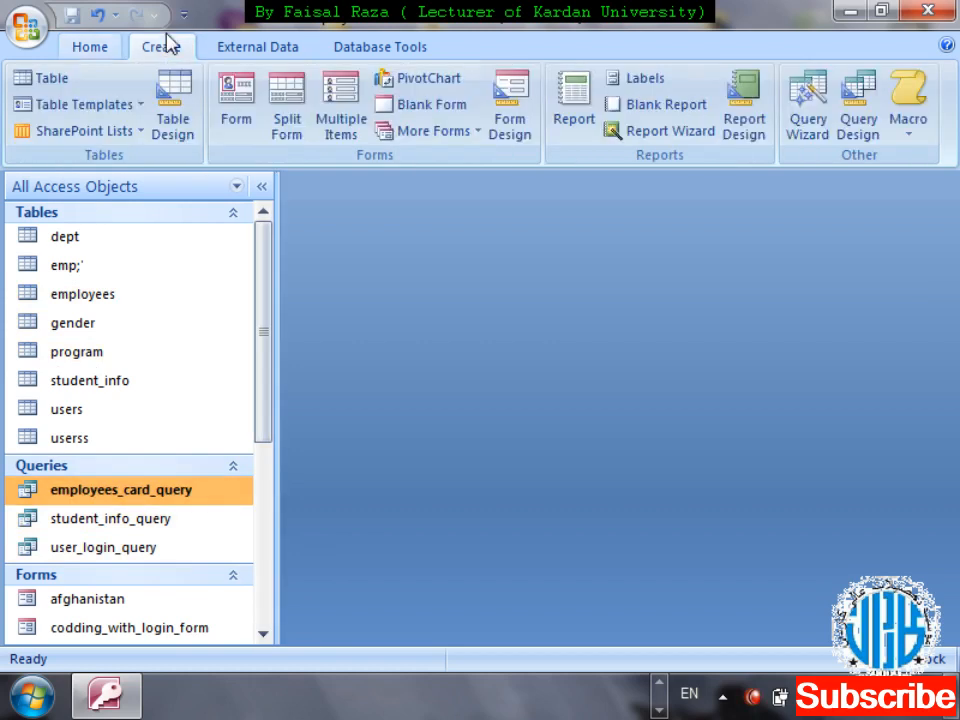
click(560, 137)
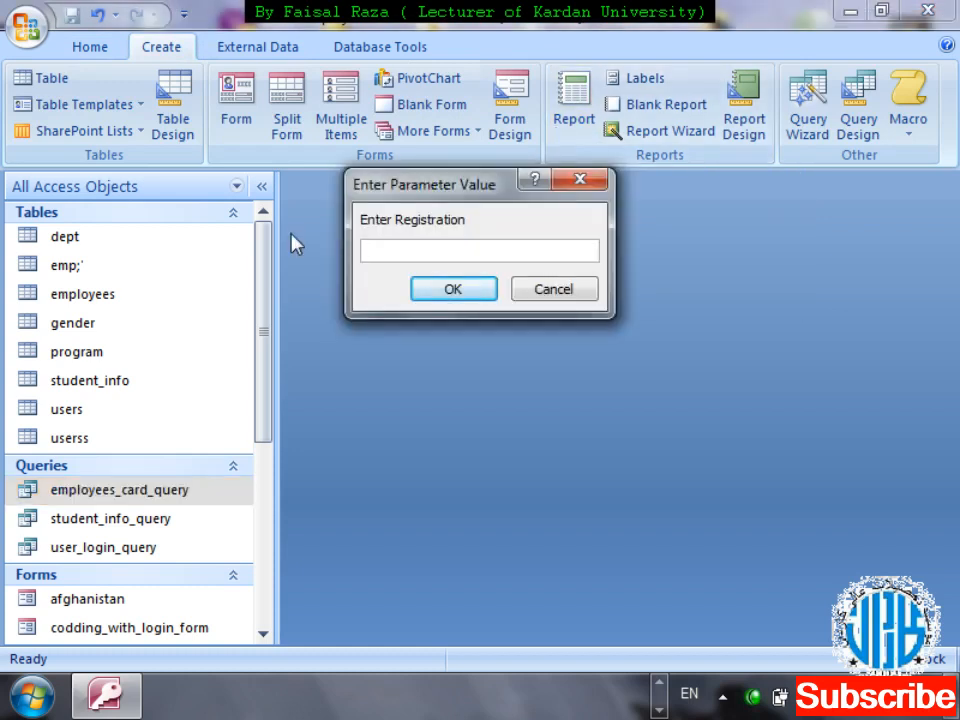
text(701101500)
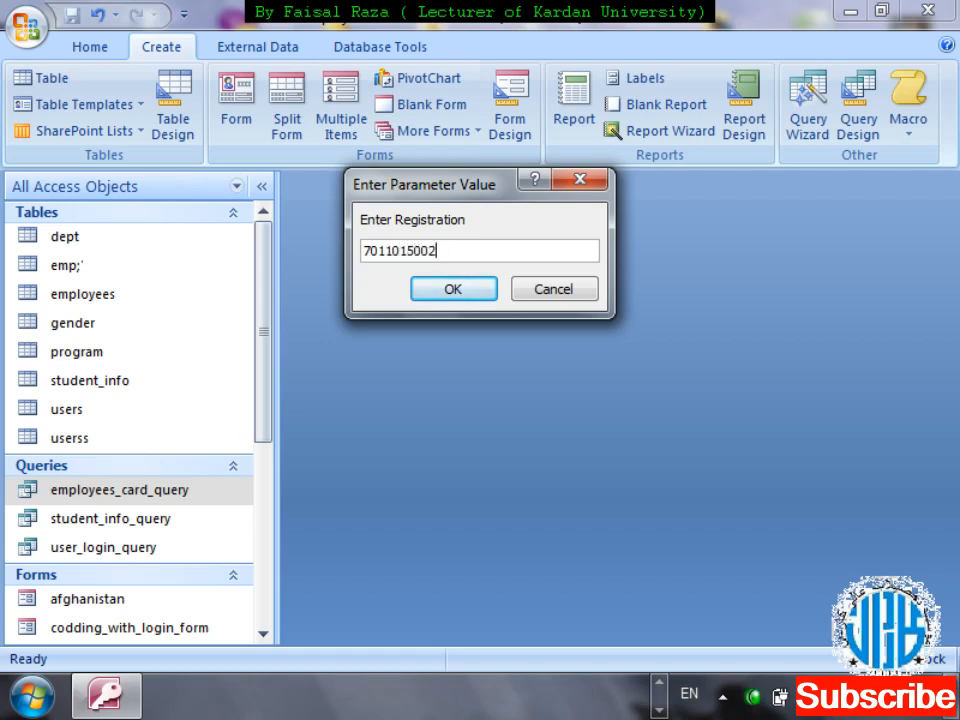
text(2)
key(Return)
Switch the new employees_card_query report from Layout View to Design View
drag(388, 636, 312, 612)
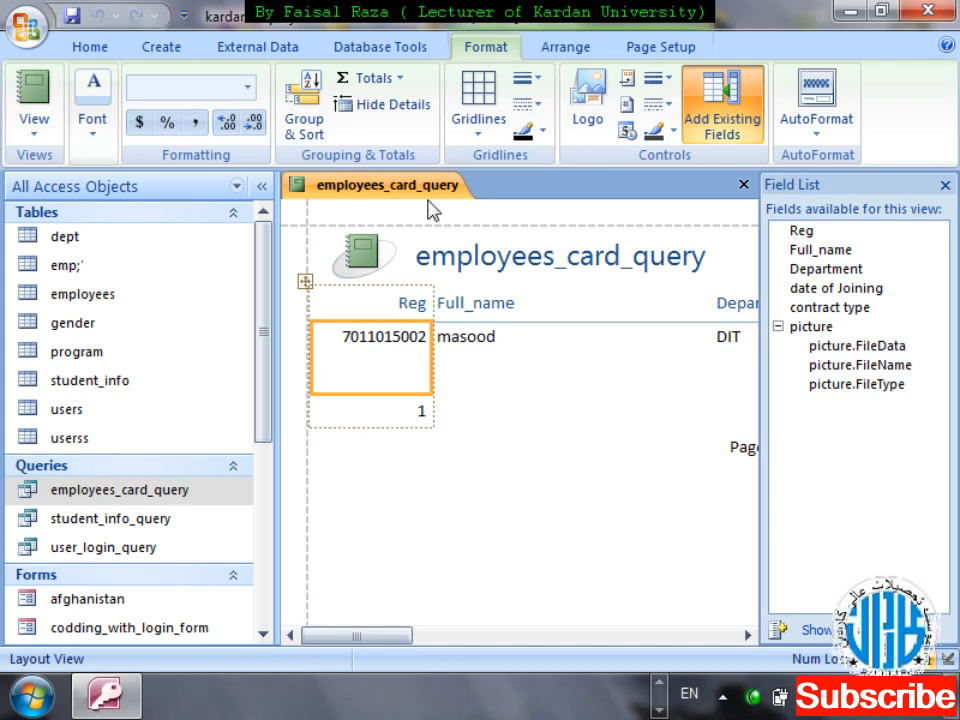
right_click(338, 203)
key(Down)
key(Down)
key(Down)
key(Down)
key(Down)
key(Down)
key(Return)
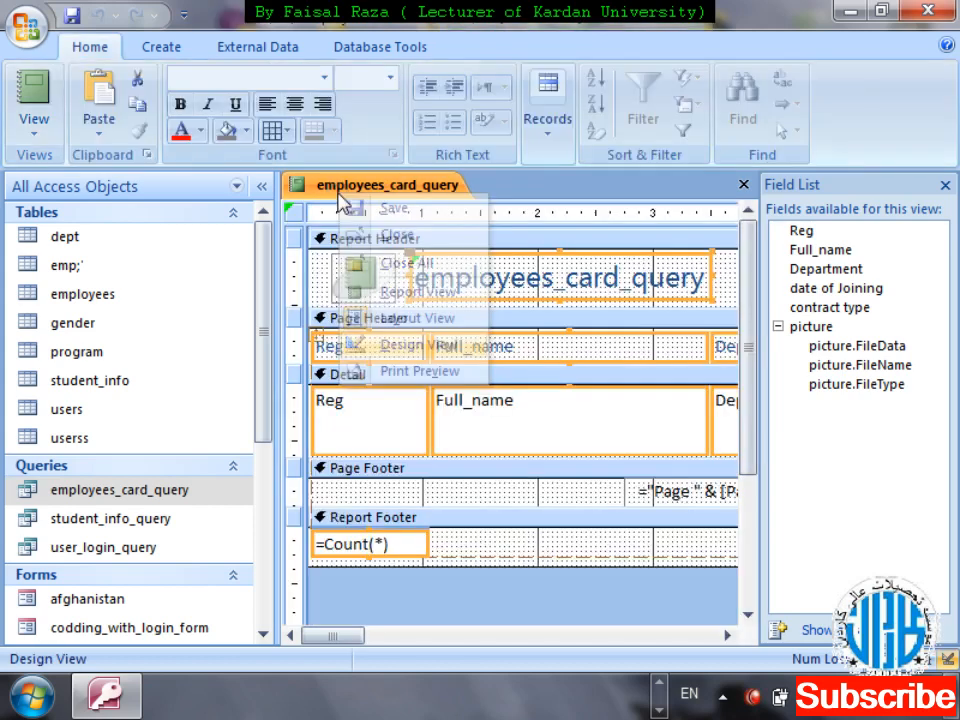
Collapse the Navigation Pane and enlarge the report's Detail section to about 1.3 inches high
drag(350, 640, 369, 648)
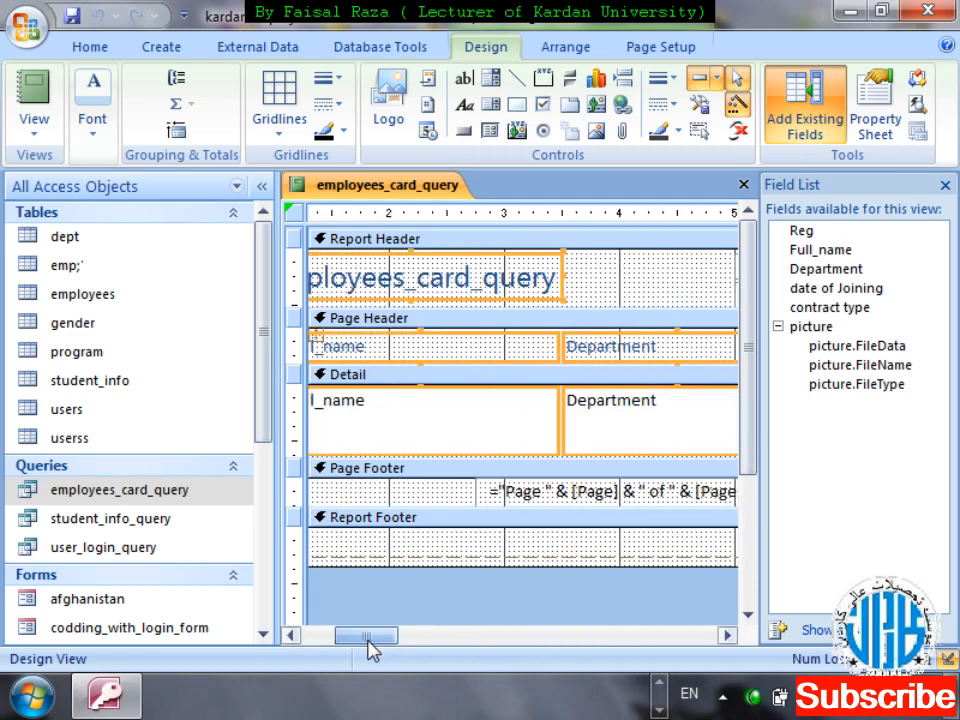
click(261, 186)
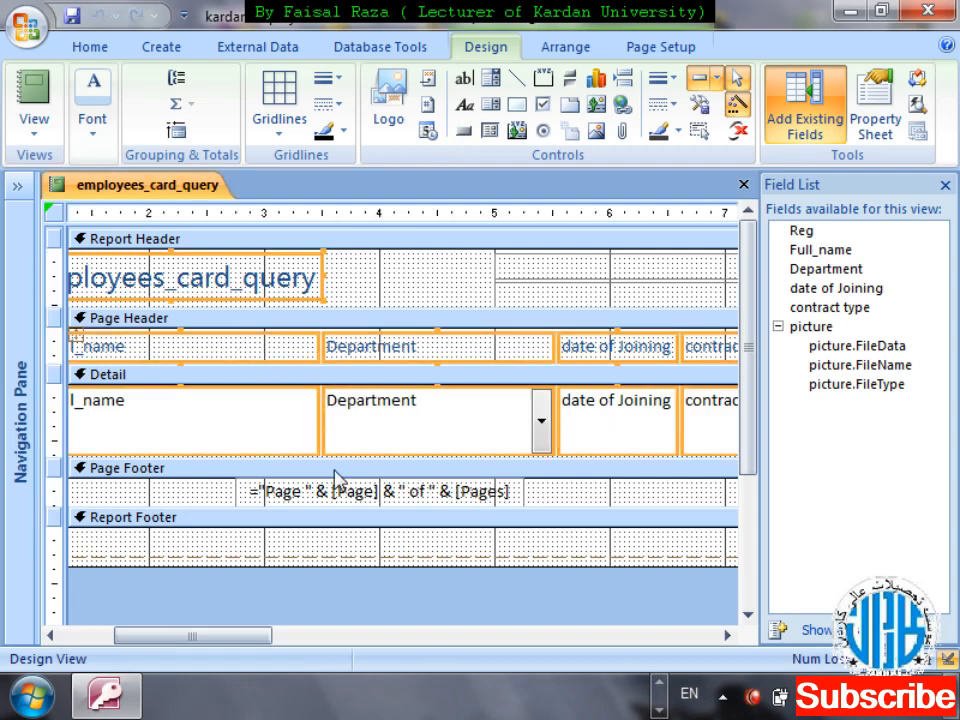
drag(333, 456, 334, 536)
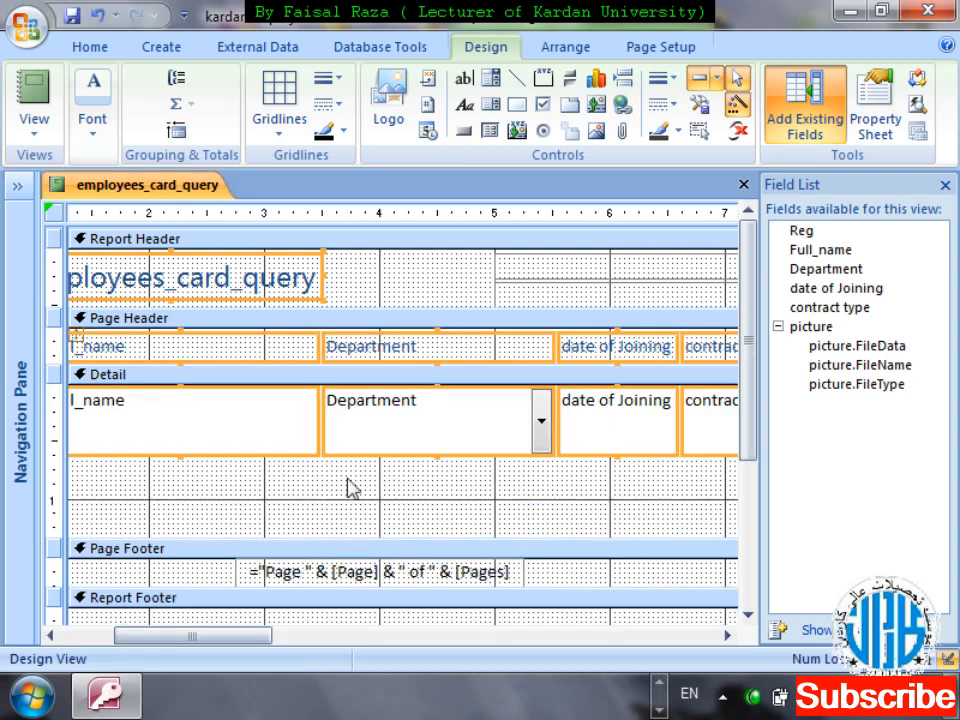
click(224, 430)
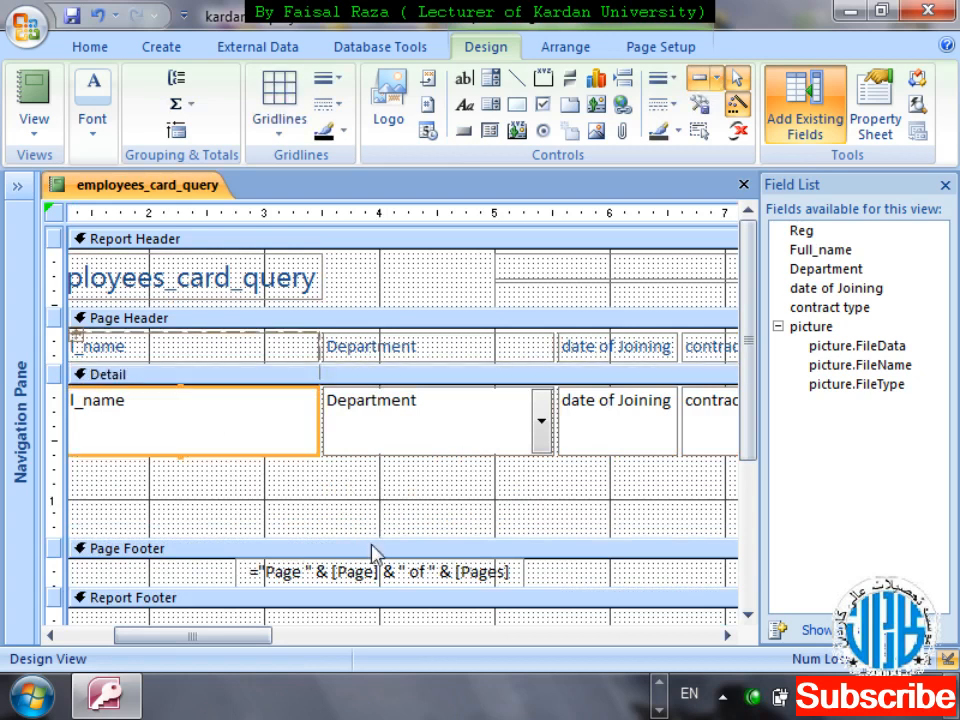
drag(257, 636, 176, 636)
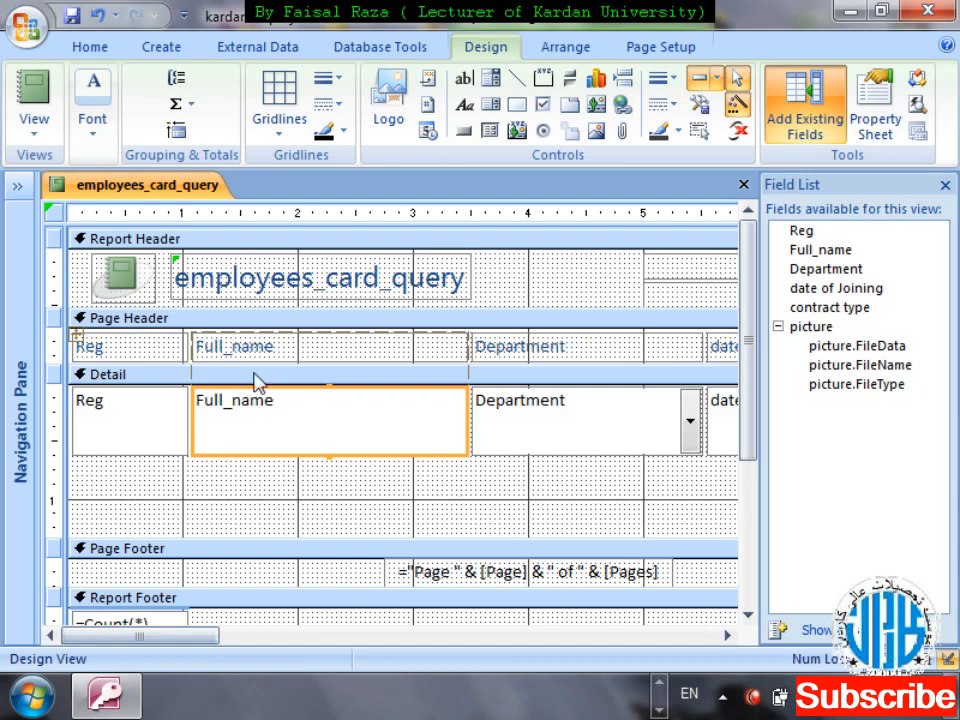
click(201, 340)
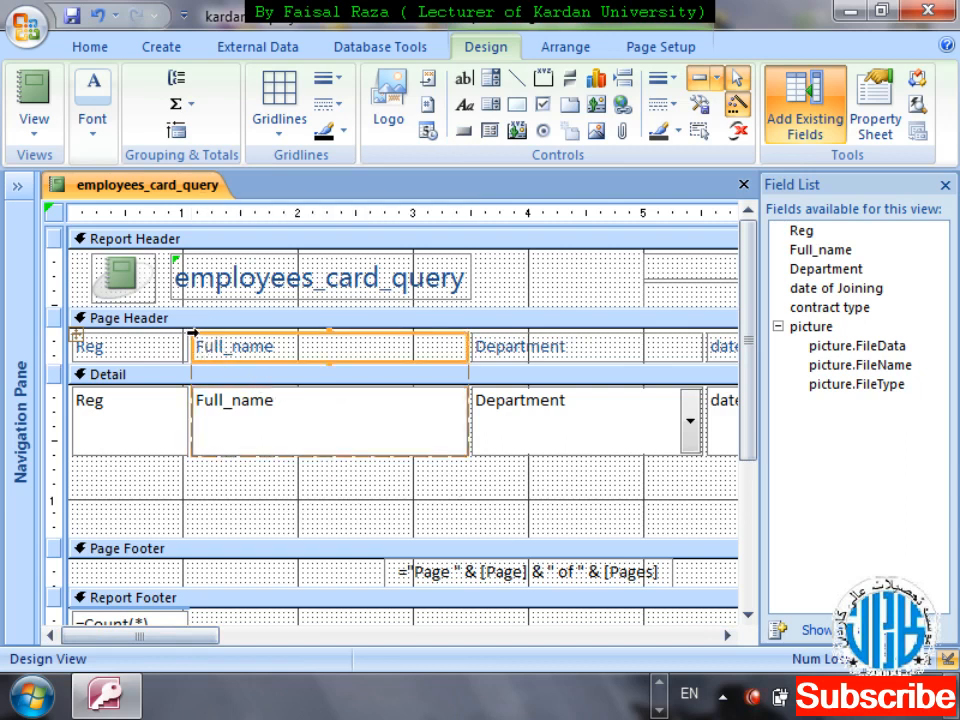
drag(191, 336, 162, 472)
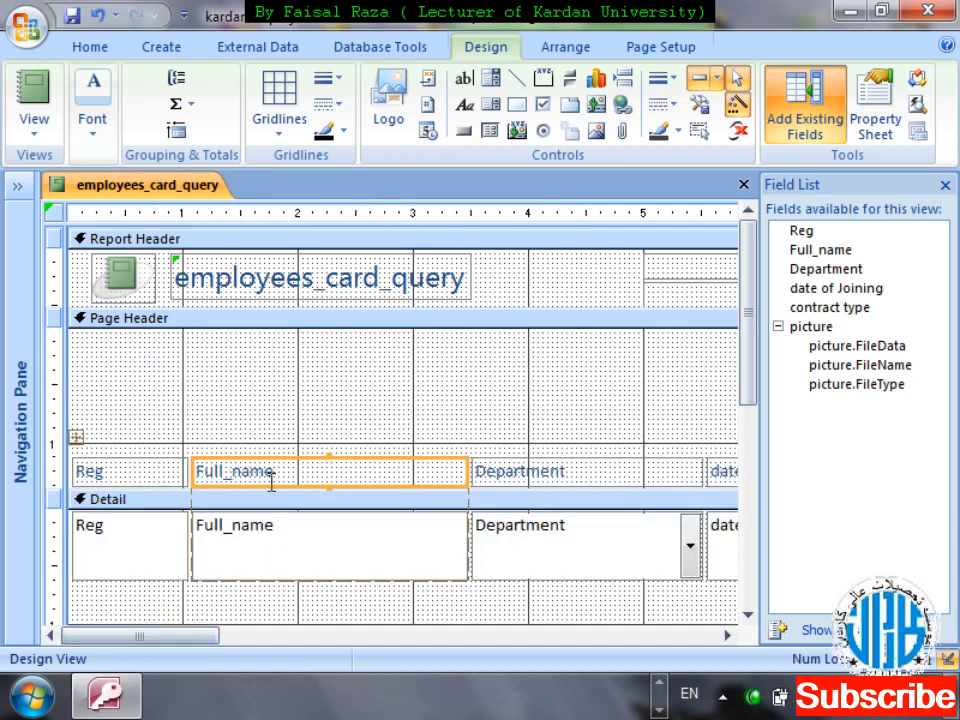
key(ctrl+z)
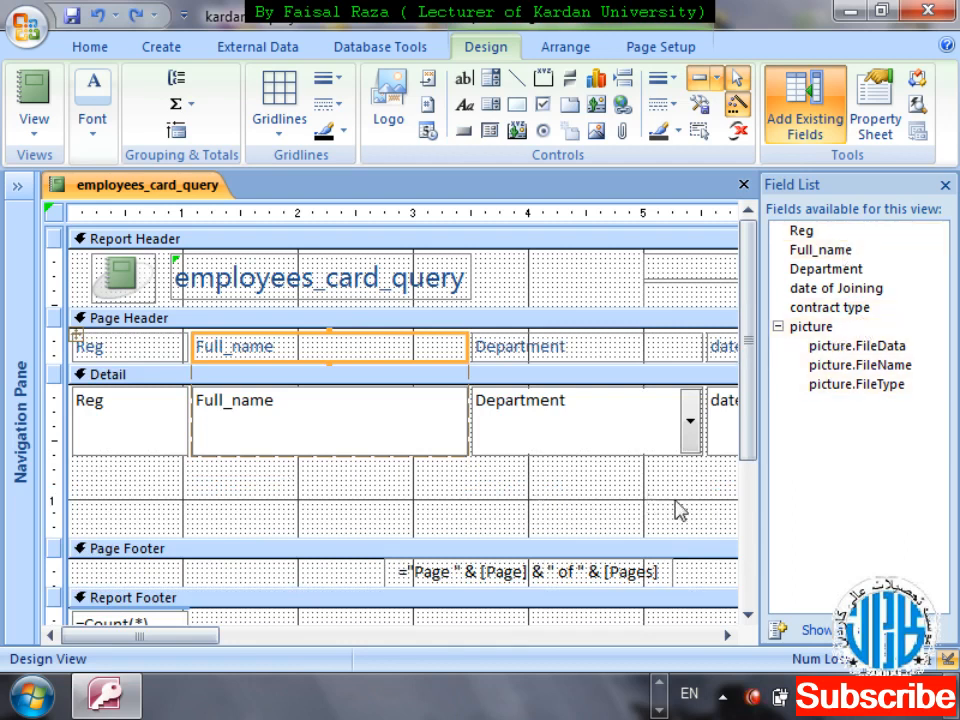
Delete all the automatically generated controls from the report
click(542, 506)
key(ctrl+a)
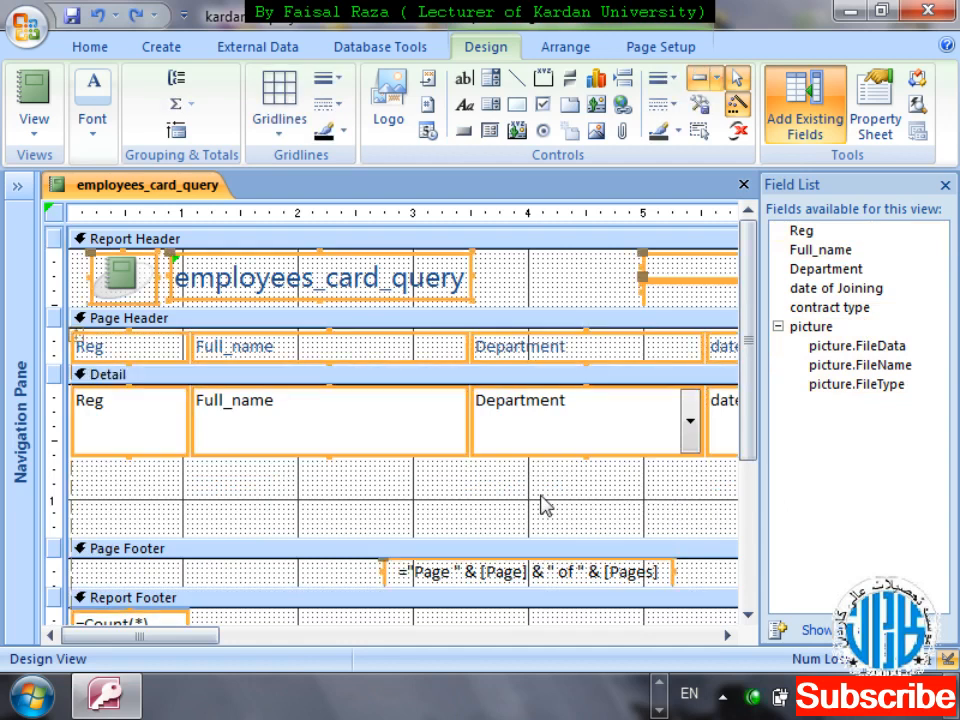
key(Delete)
Shrink the Report Header to about 0.2 inches high and collapse the Page Header to zero height
drag(168, 305, 167, 271)
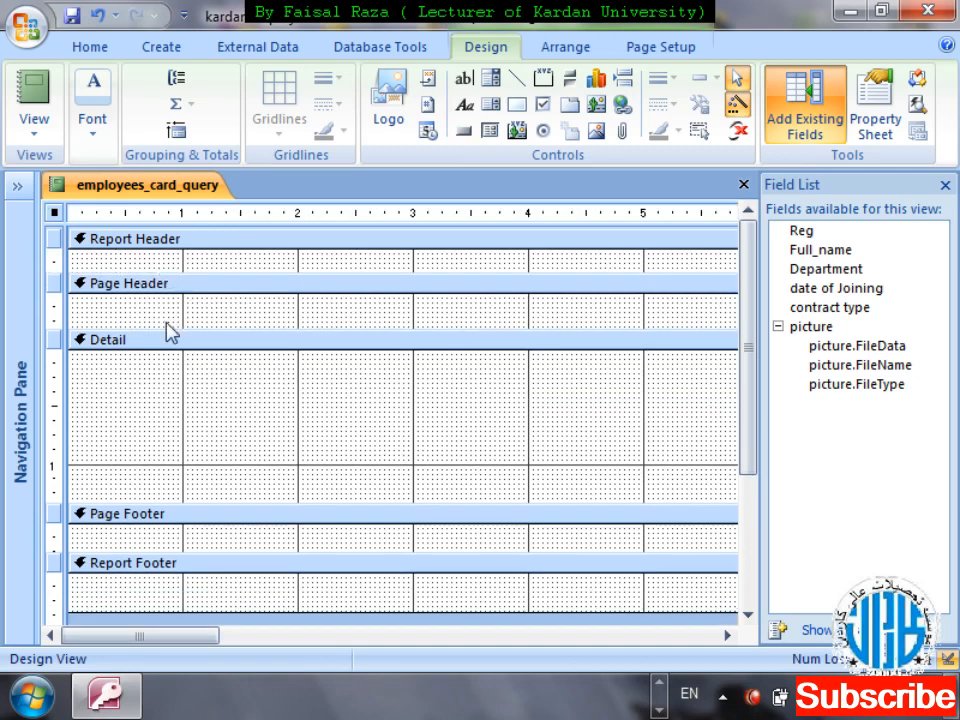
click(171, 329)
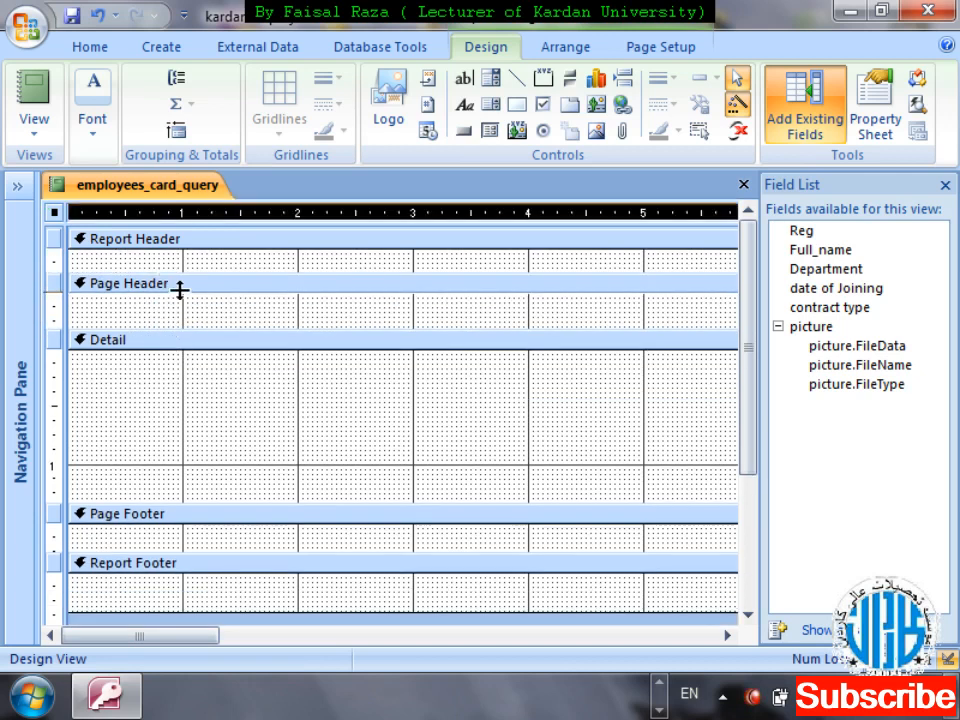
drag(179, 289, 180, 285)
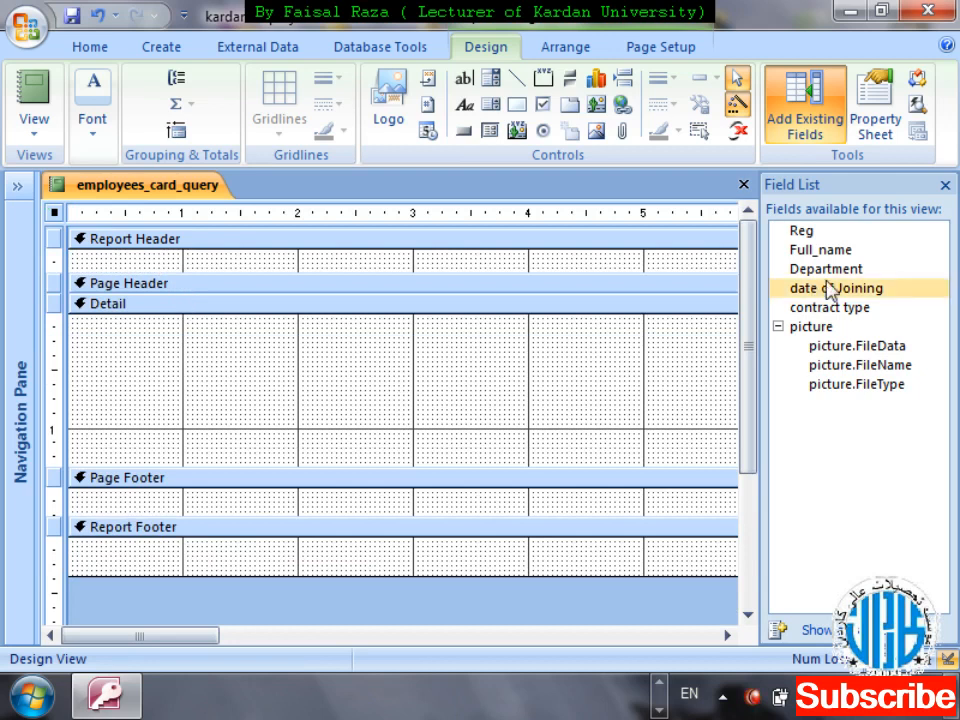
Stack the Reg, Full_name, Department, date of Joining and contract type fields in the Detail section, extending it to about 1.8 inches high
click(401, 381)
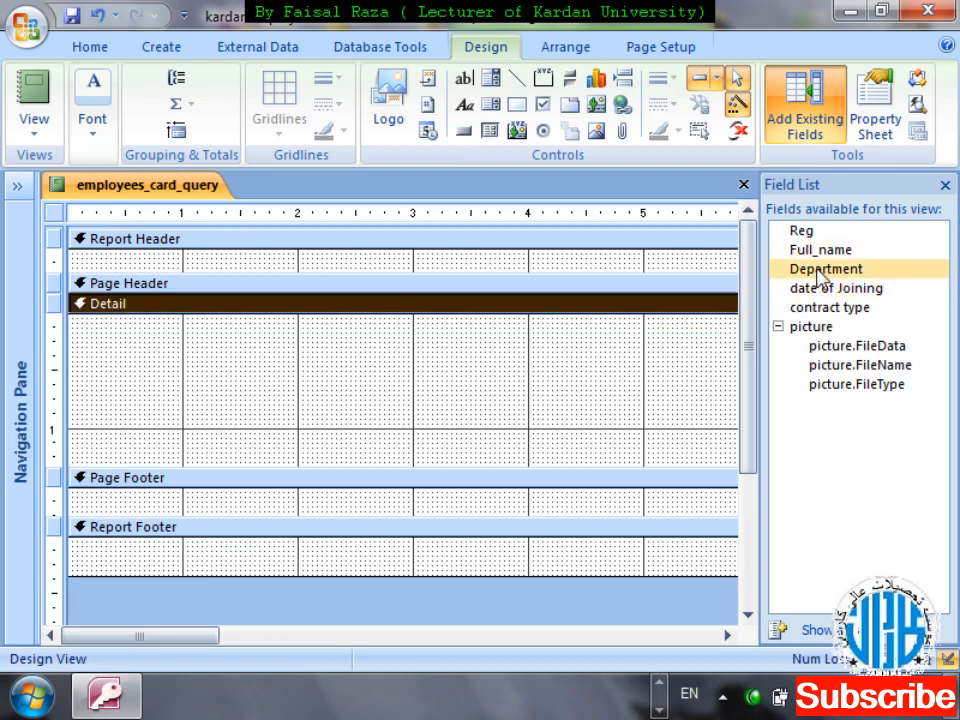
drag(831, 234, 214, 332)
drag(828, 258, 229, 366)
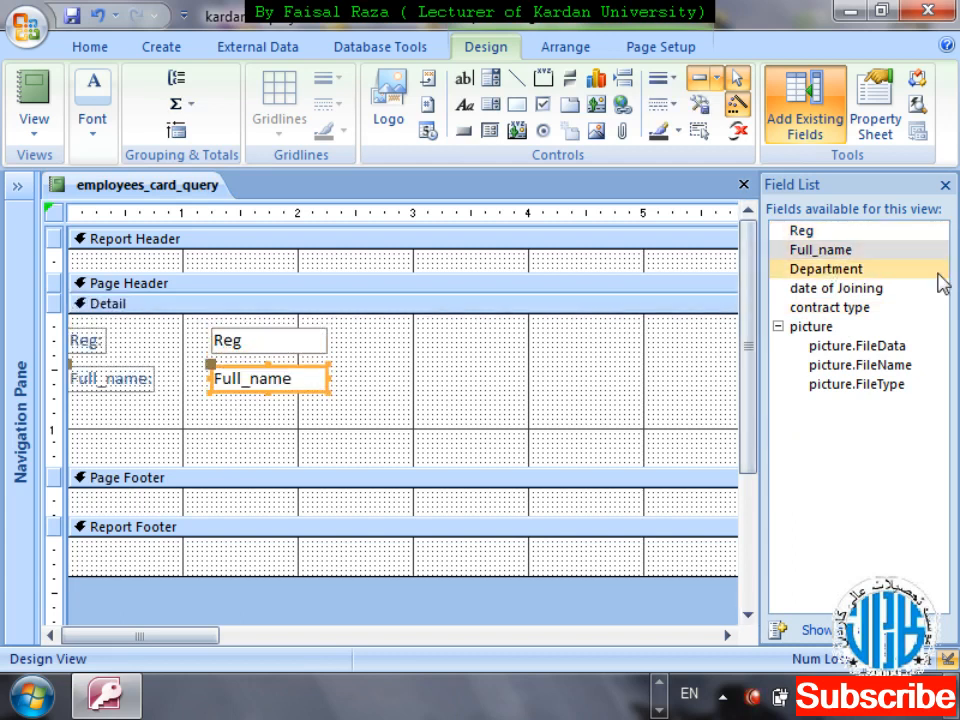
drag(872, 272, 212, 404)
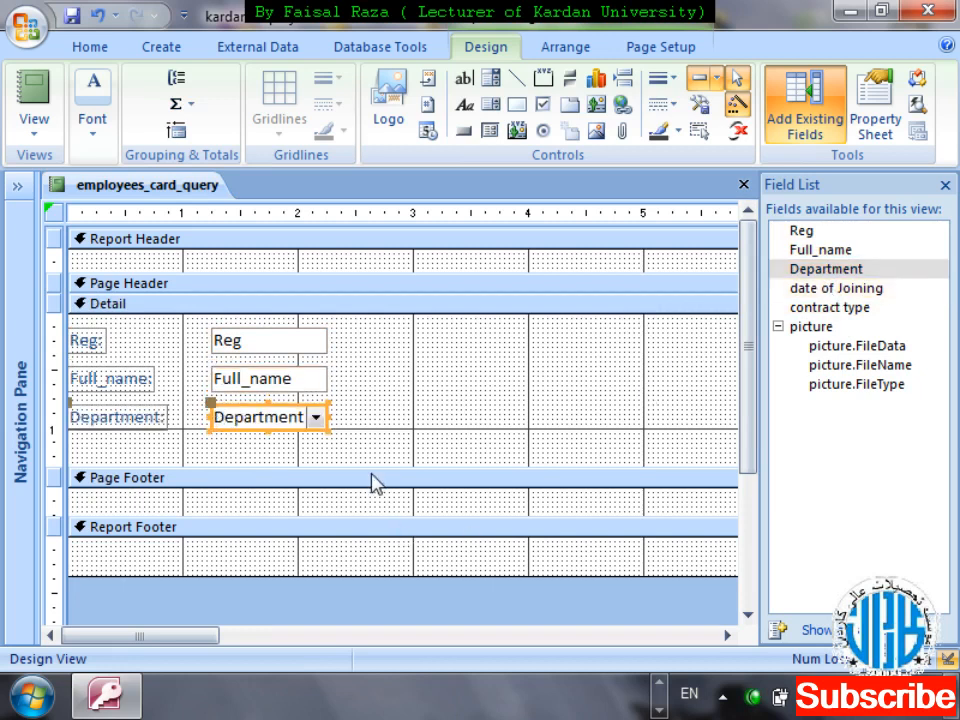
drag(850, 290, 214, 454)
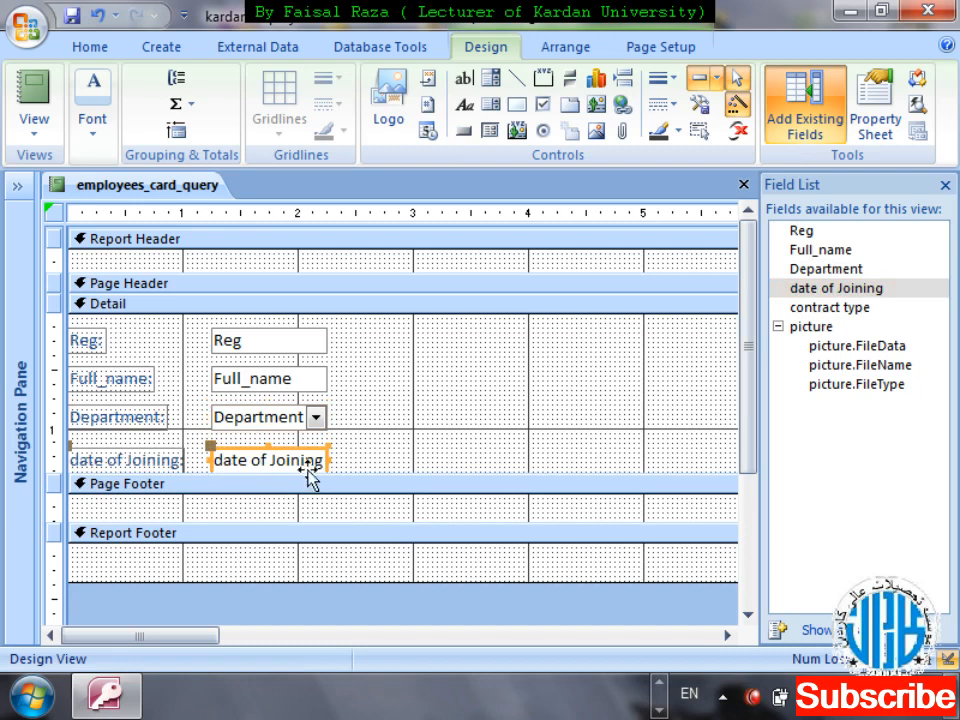
drag(308, 478, 311, 524)
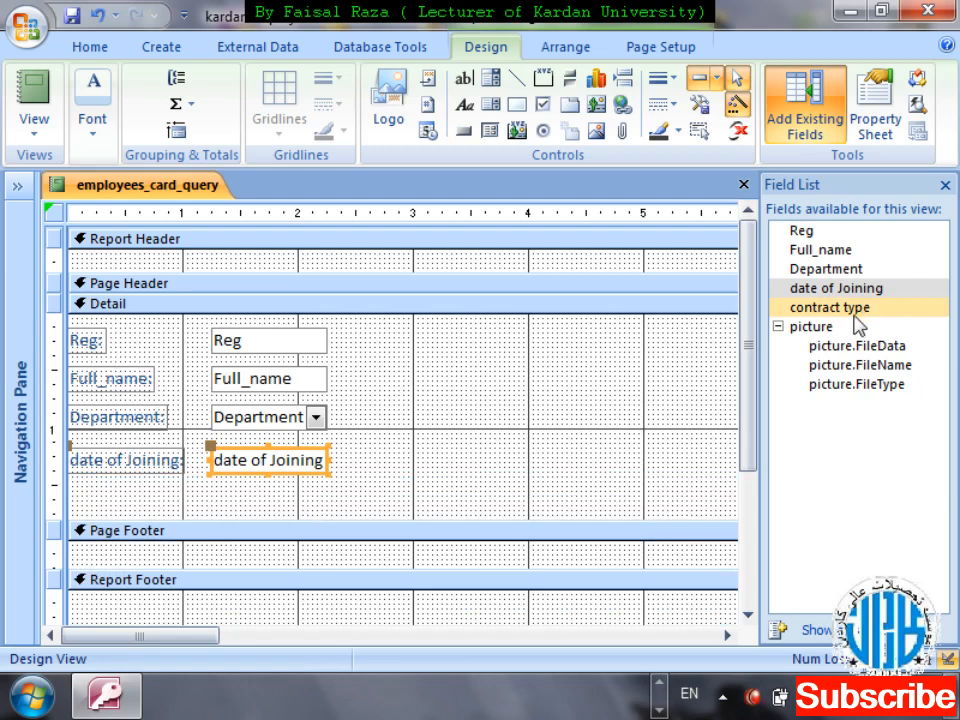
drag(858, 318, 208, 489)
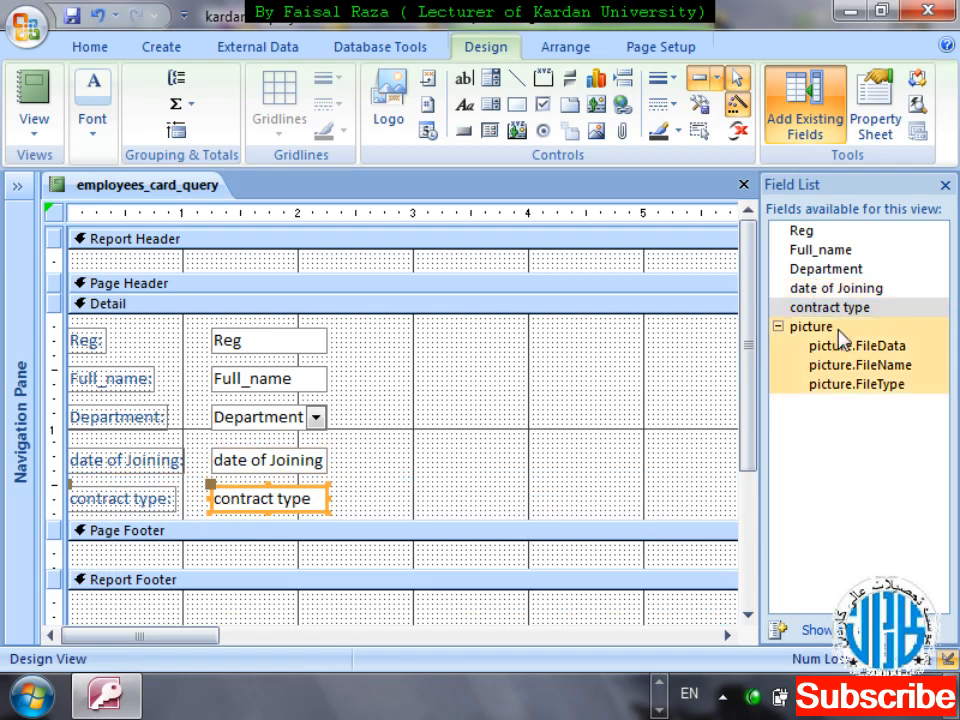
Add the picture field beside the stacked fields with its label above it, sized about 0.9 by 0.8 inches
drag(804, 328, 378, 348)
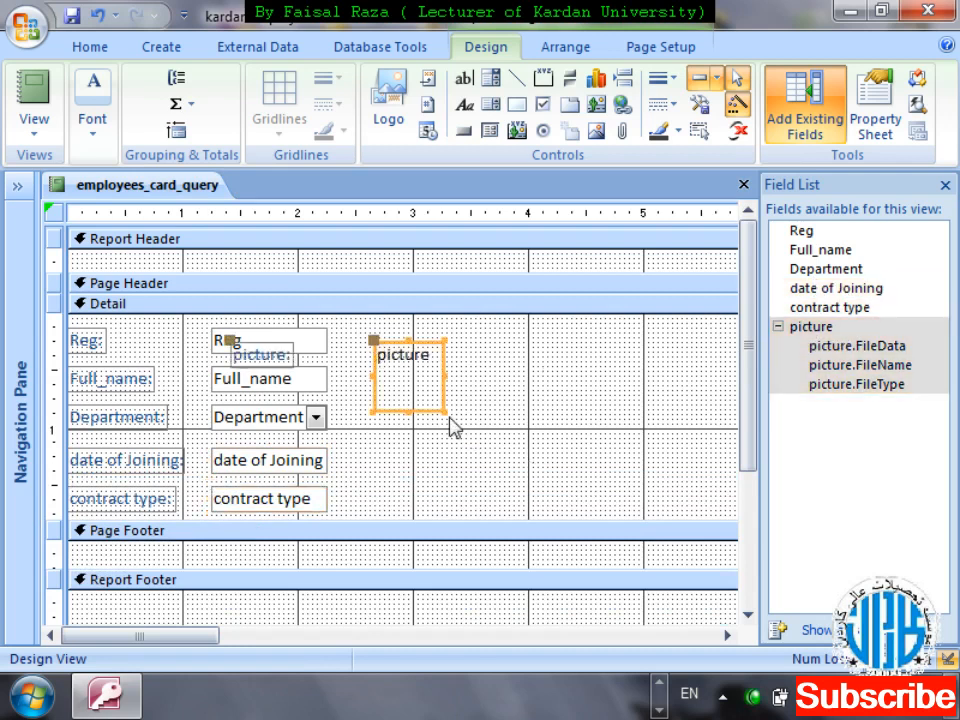
drag(403, 375, 407, 374)
drag(227, 340, 403, 340)
drag(473, 441, 510, 470)
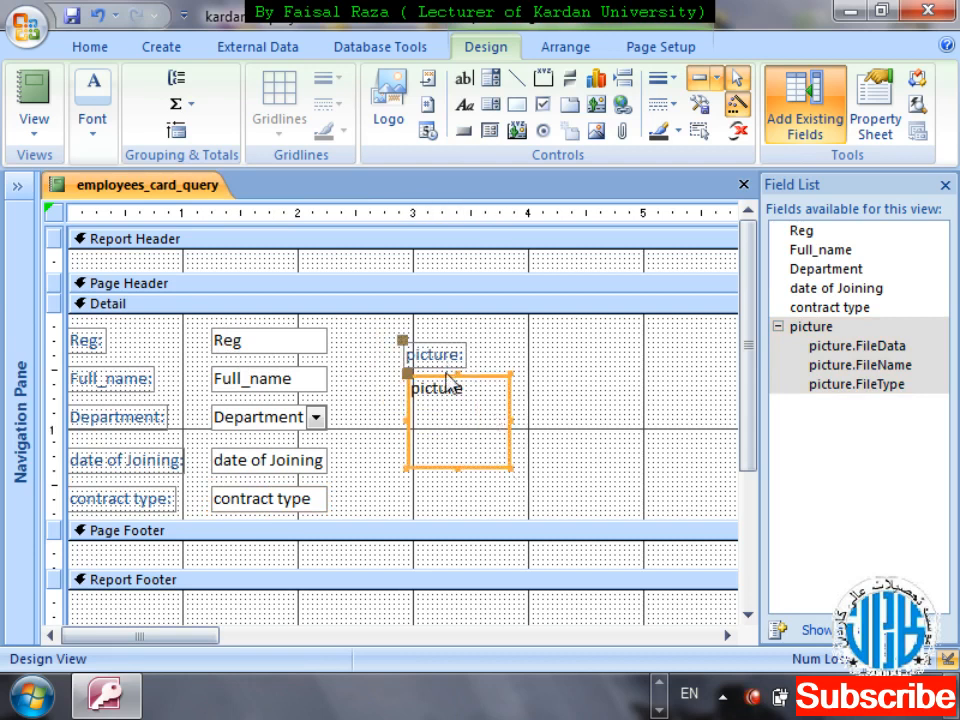
drag(407, 373, 378, 338)
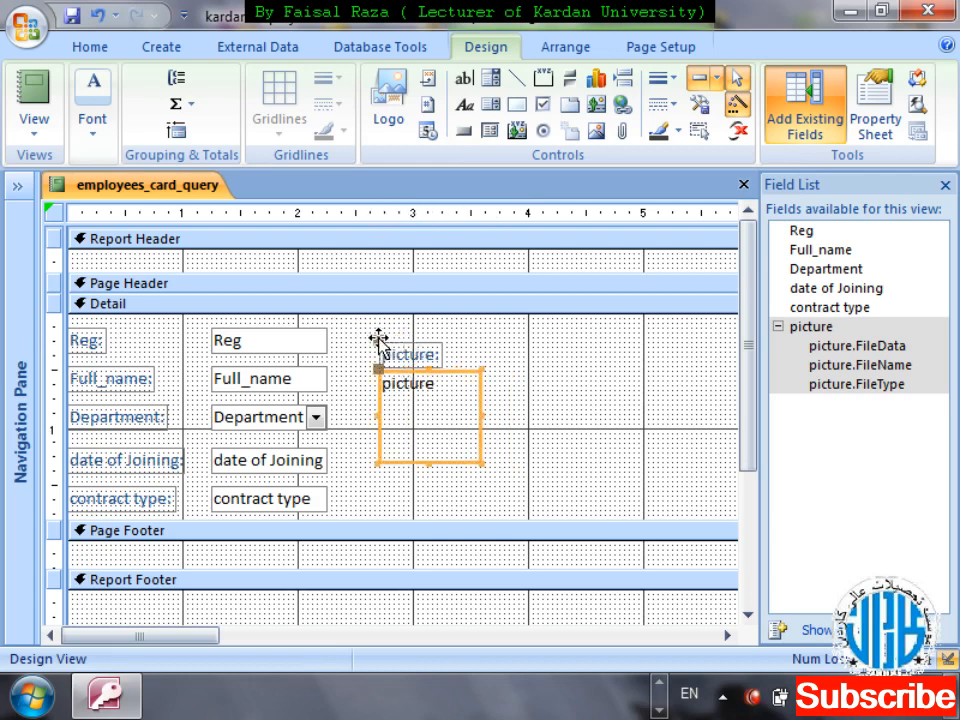
Narrow the report to about 3.7 inches wide, just past the picture field
click(597, 436)
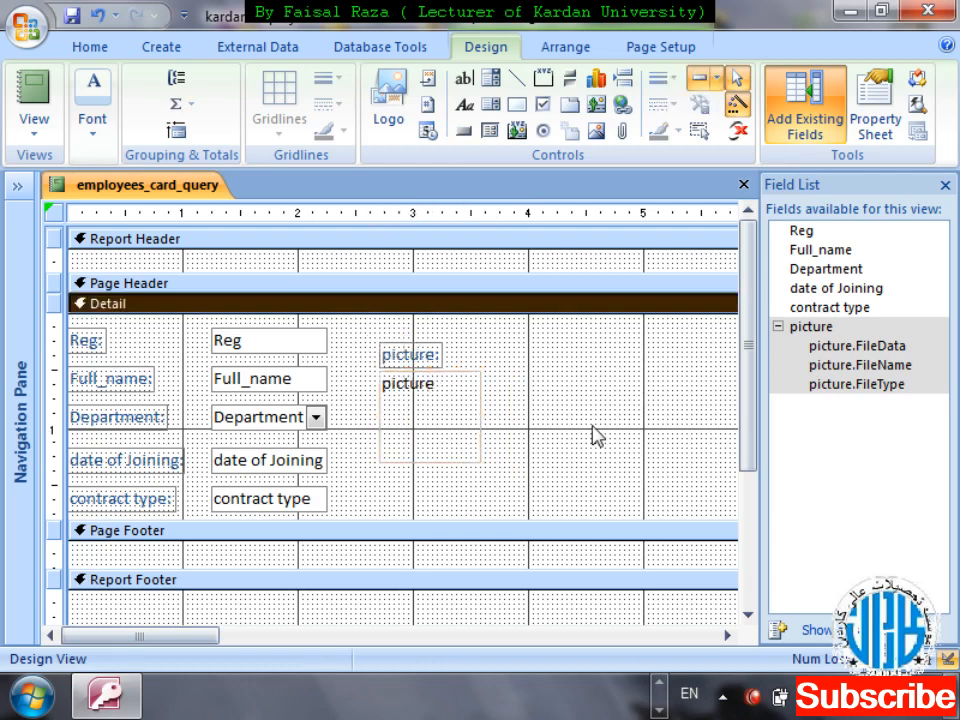
drag(193, 639, 775, 683)
drag(514, 459, 96, 433)
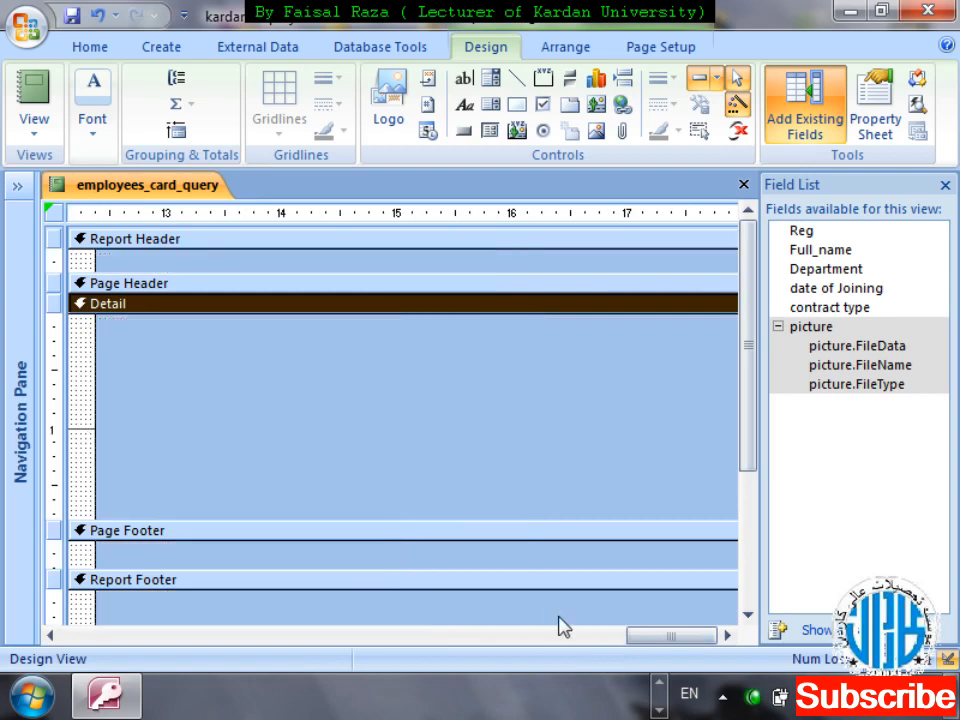
drag(639, 641, 548, 650)
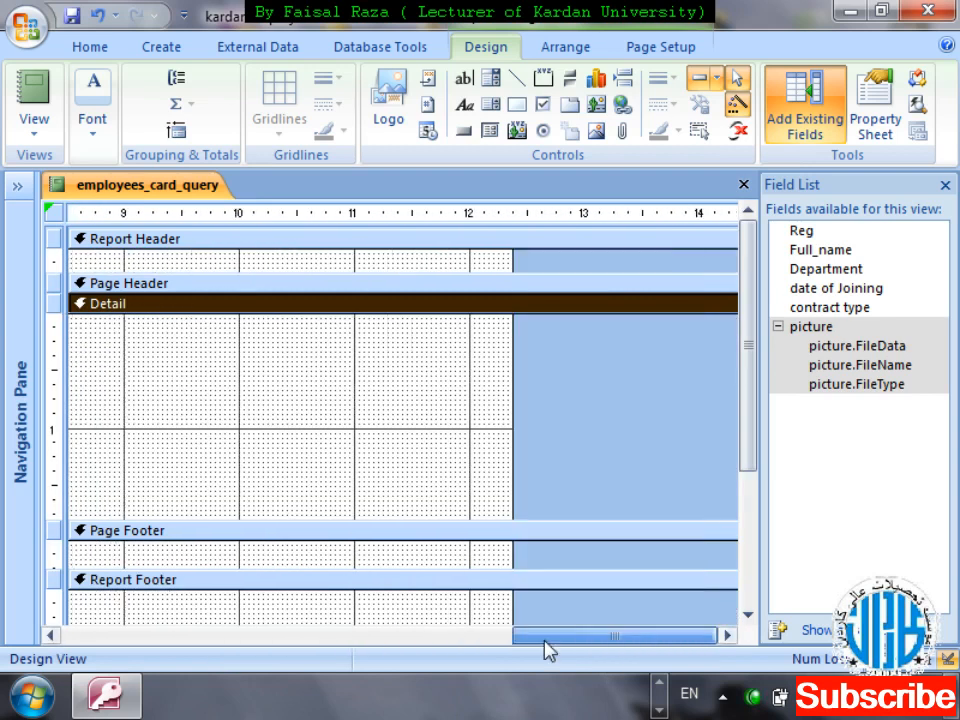
drag(512, 431, 94, 467)
drag(590, 645, 446, 636)
drag(557, 398, 108, 431)
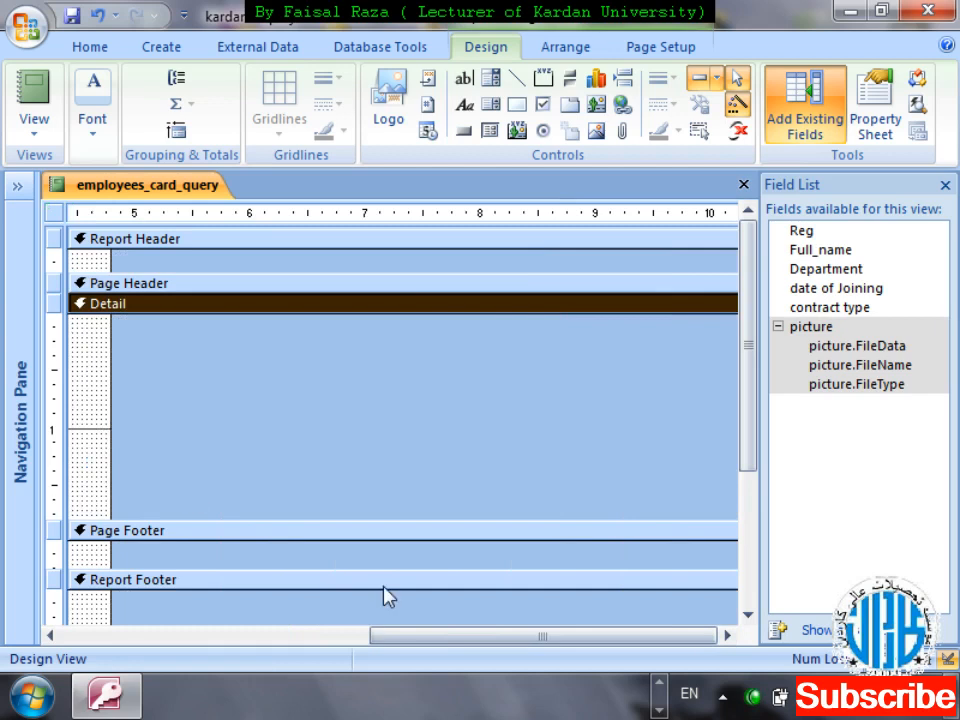
scroll(387, 596, down, 3)
drag(504, 640, 221, 671)
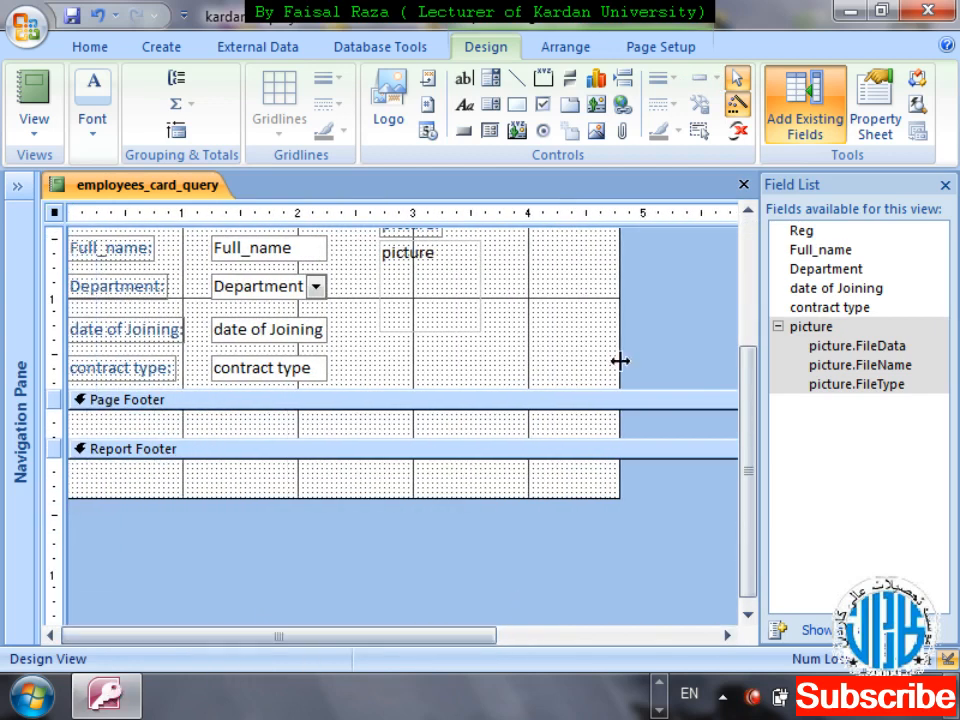
drag(619, 336, 491, 343)
drag(754, 459, 752, 302)
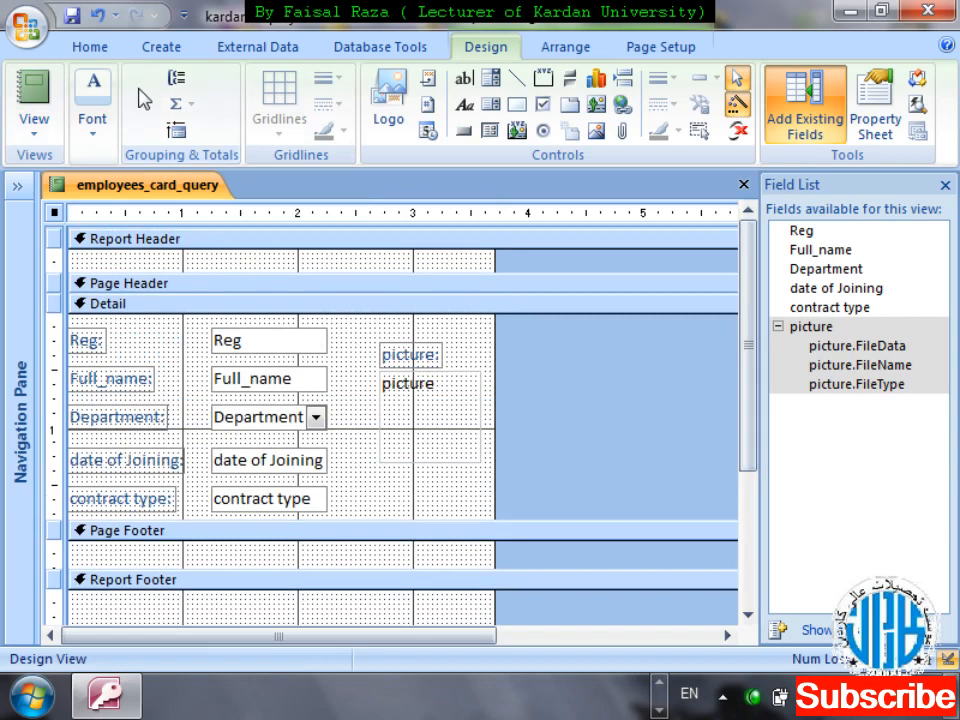
Add a label reading "Kardan Institute of Higher Education" in the Report Header
click(463, 104)
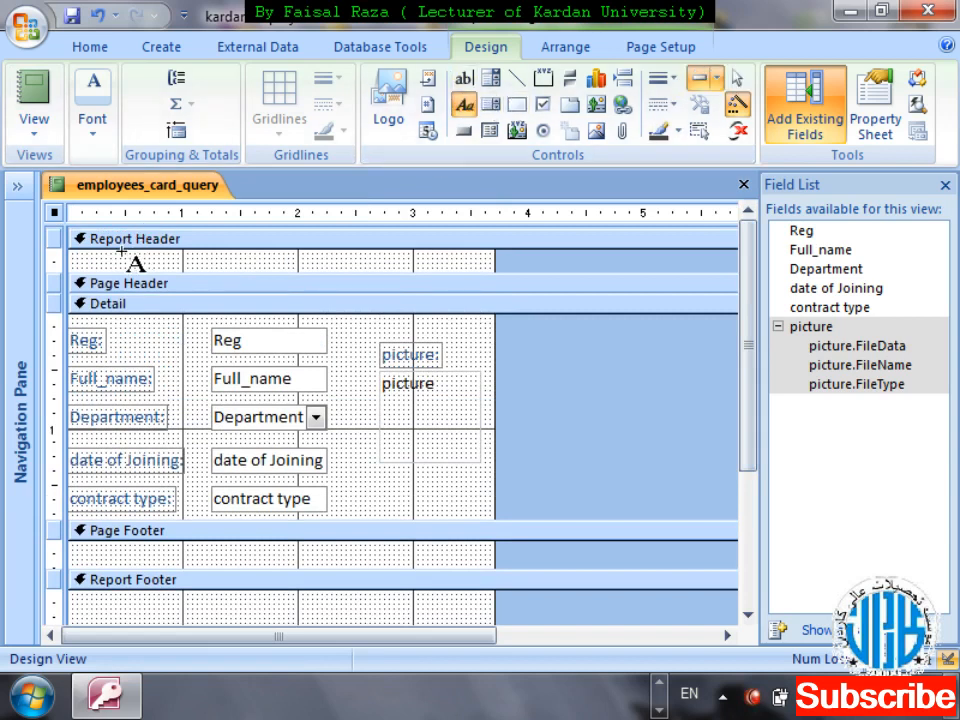
drag(121, 251, 370, 272)
text(K)
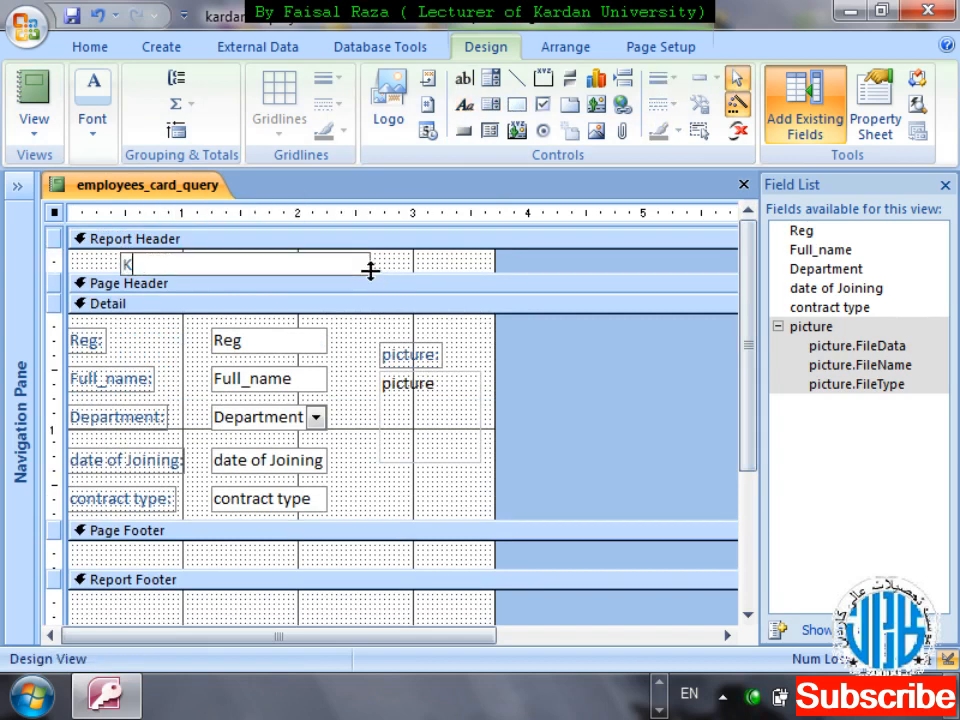
text(ardan Institu)
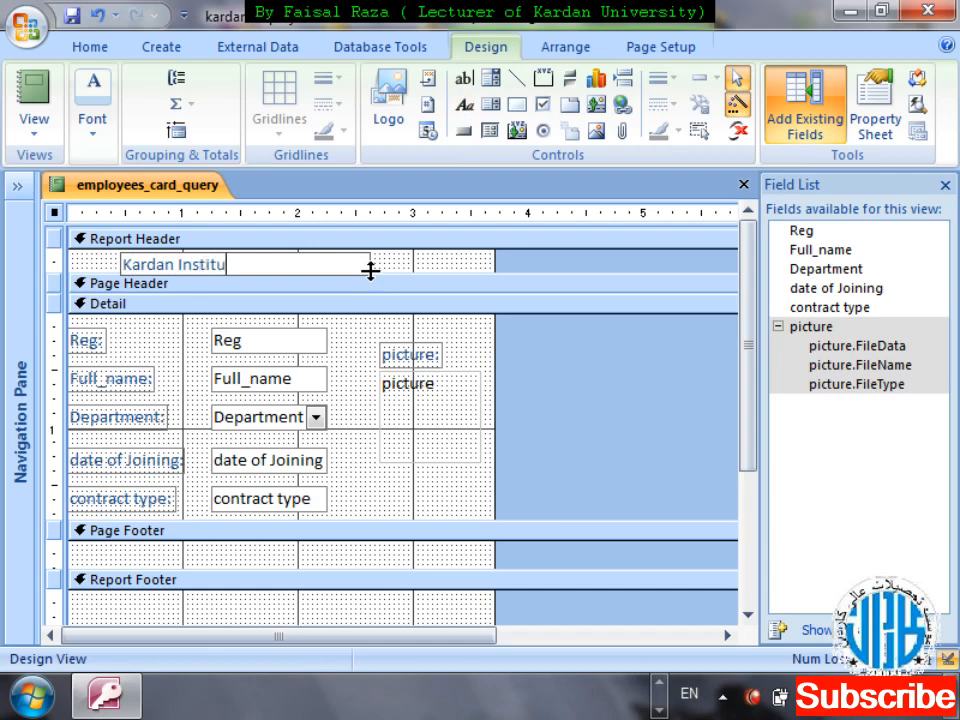
text(te of Higher Education)
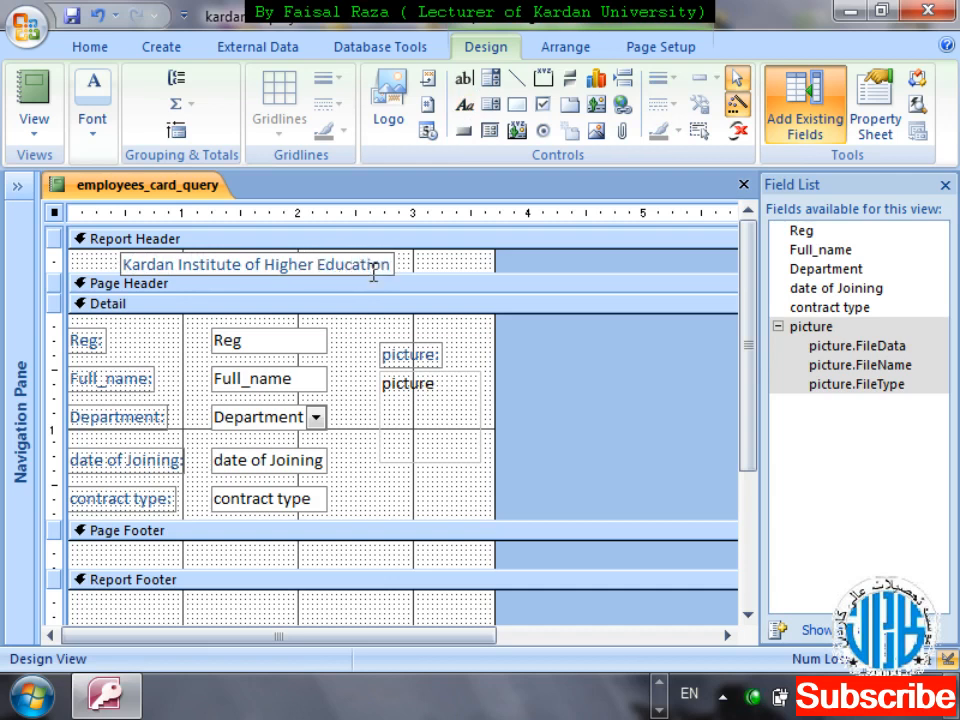
click(467, 330)
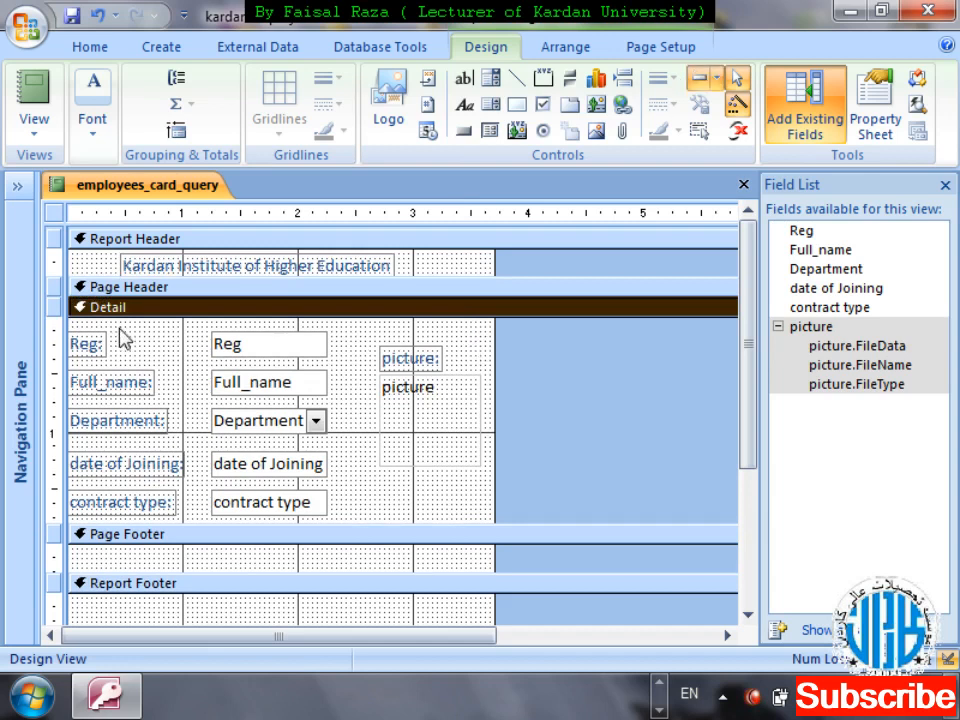
Collapse the Page Footer and Report Footer sections to zero height
drag(234, 572, 251, 545)
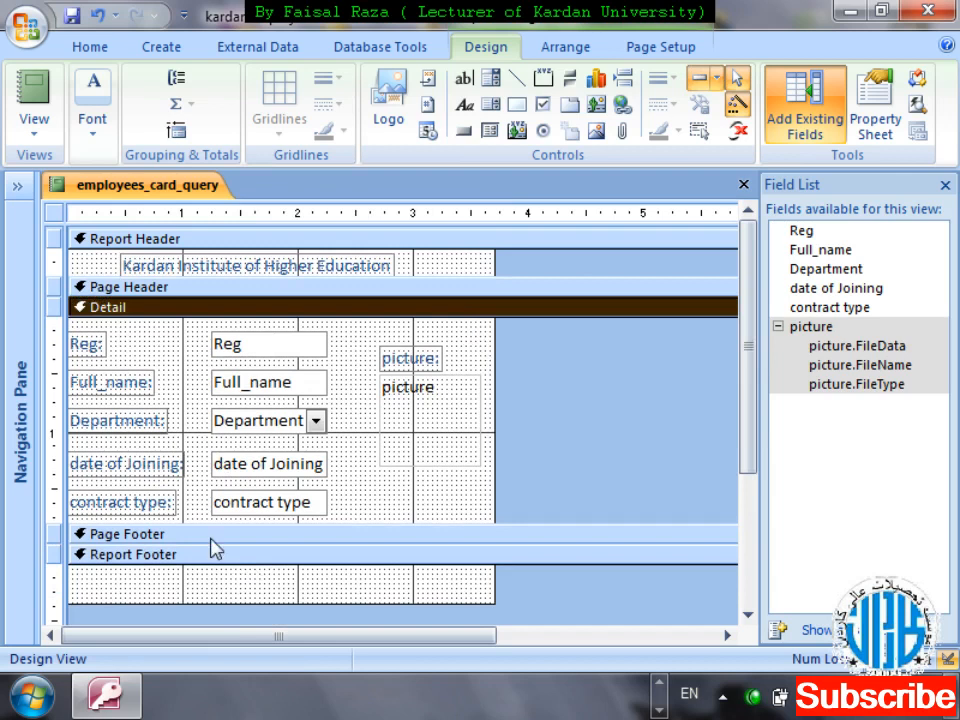
click(240, 596)
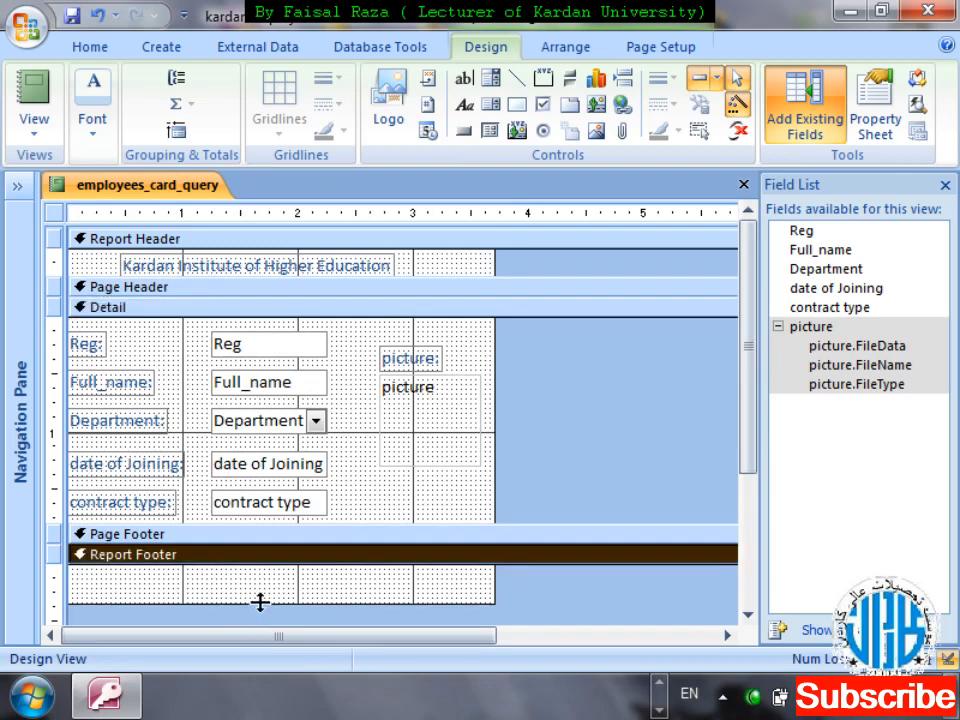
drag(260, 602, 291, 546)
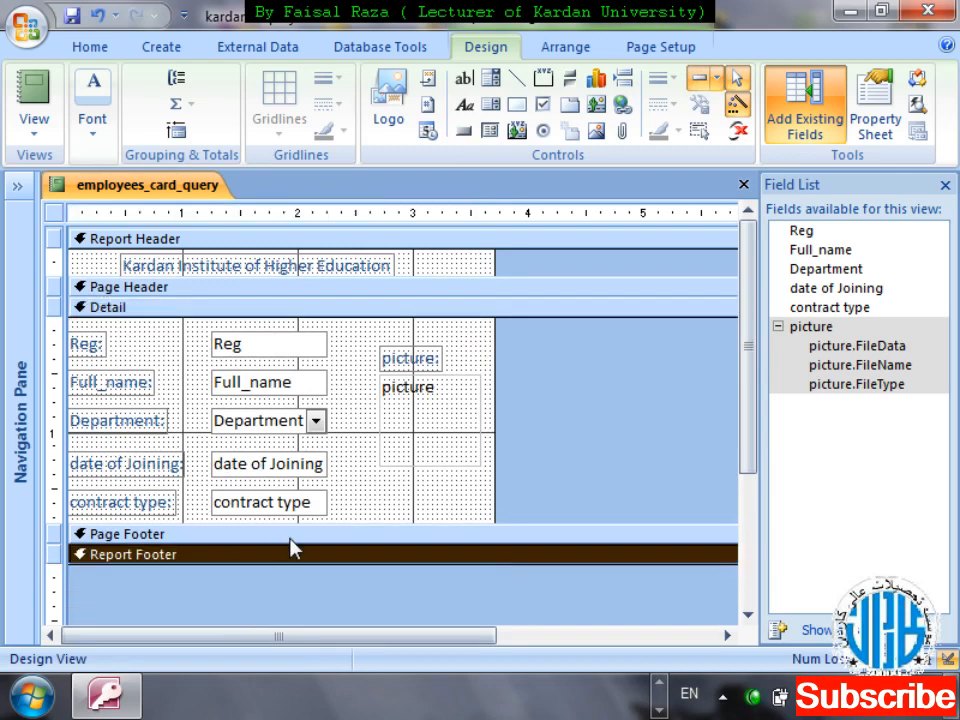
Show the card report in Report View for one employee by entering the employee's registration number
click(355, 339)
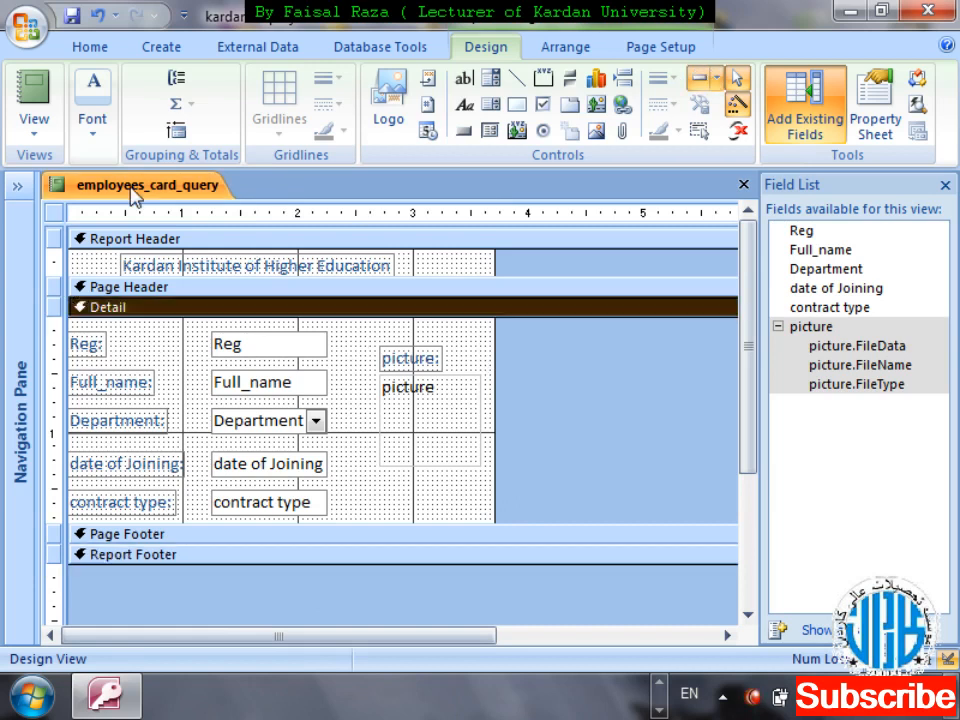
click(47, 90)
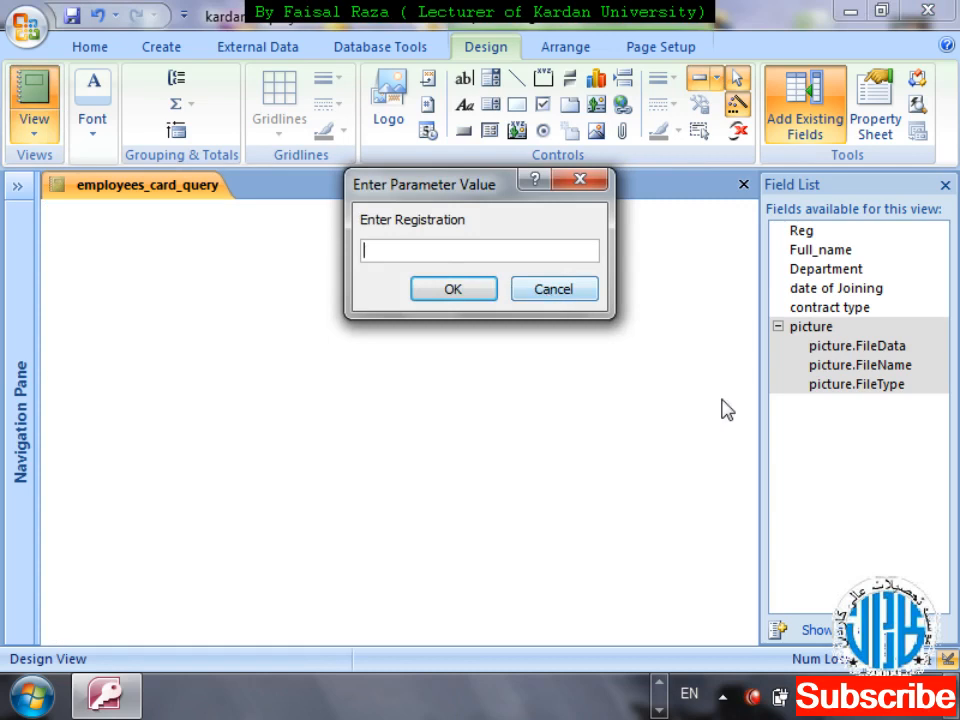
text(7011015001)
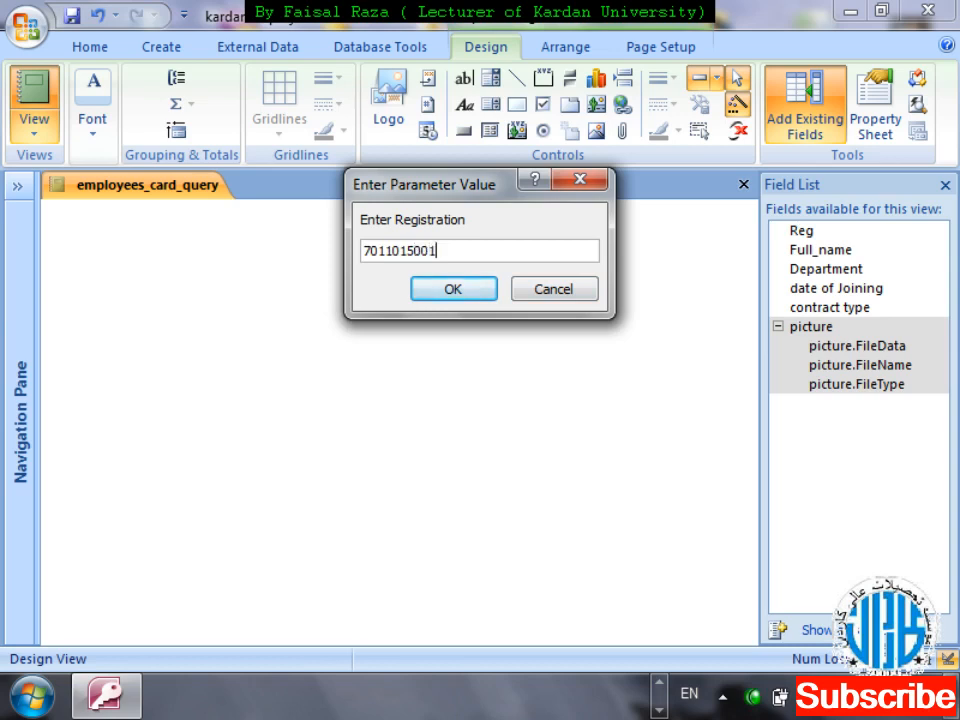
key(Return)
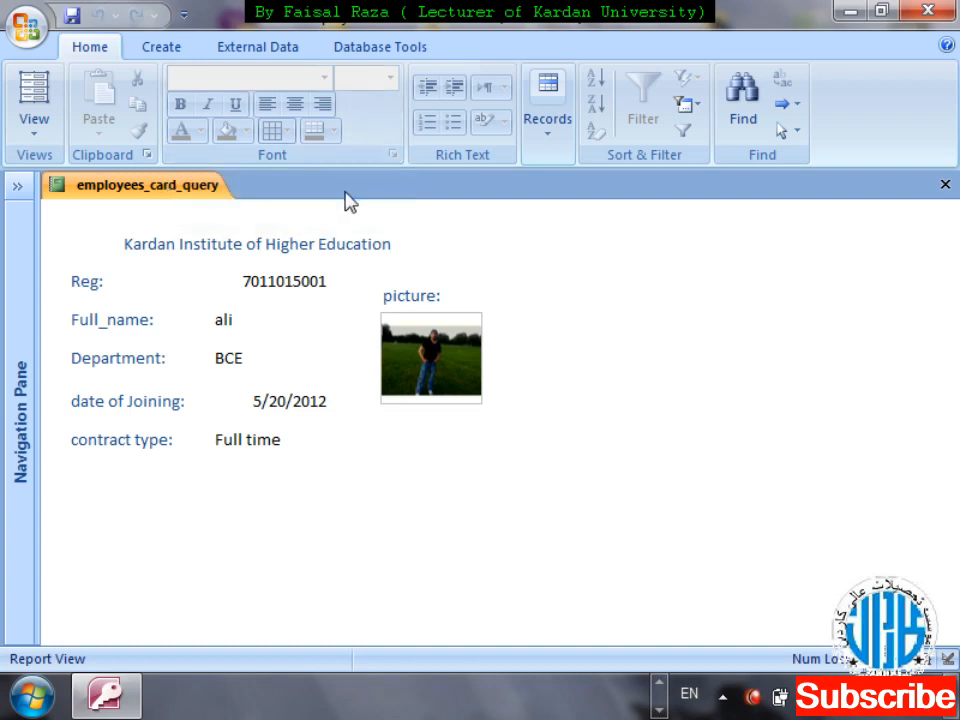
Check the employee card in Print Preview and return the report to Design View
right_click(150, 195)
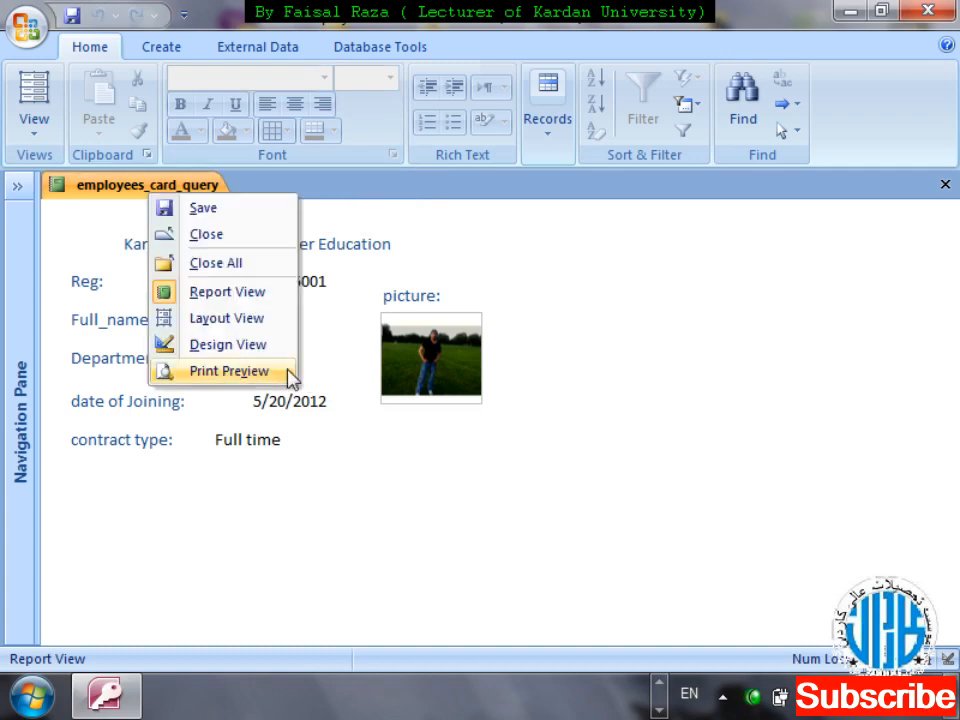
click(259, 375)
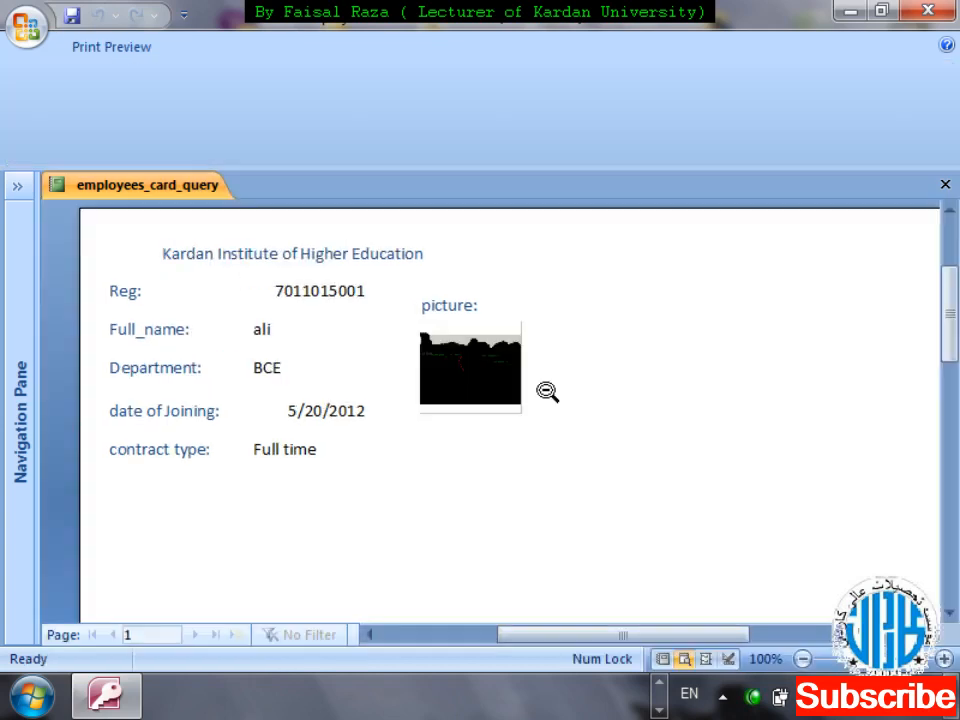
drag(945, 317, 957, 243)
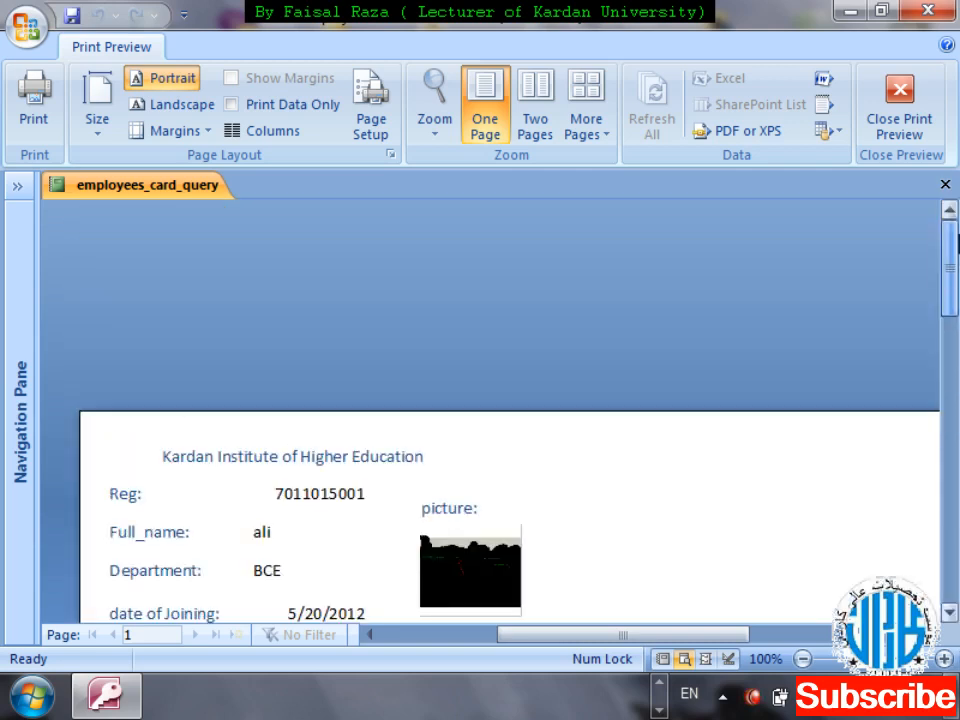
right_click(170, 195)
key(Up)
key(Up)
key(Up)
key(Up)
key(Down)
key(Down)
key(Return)
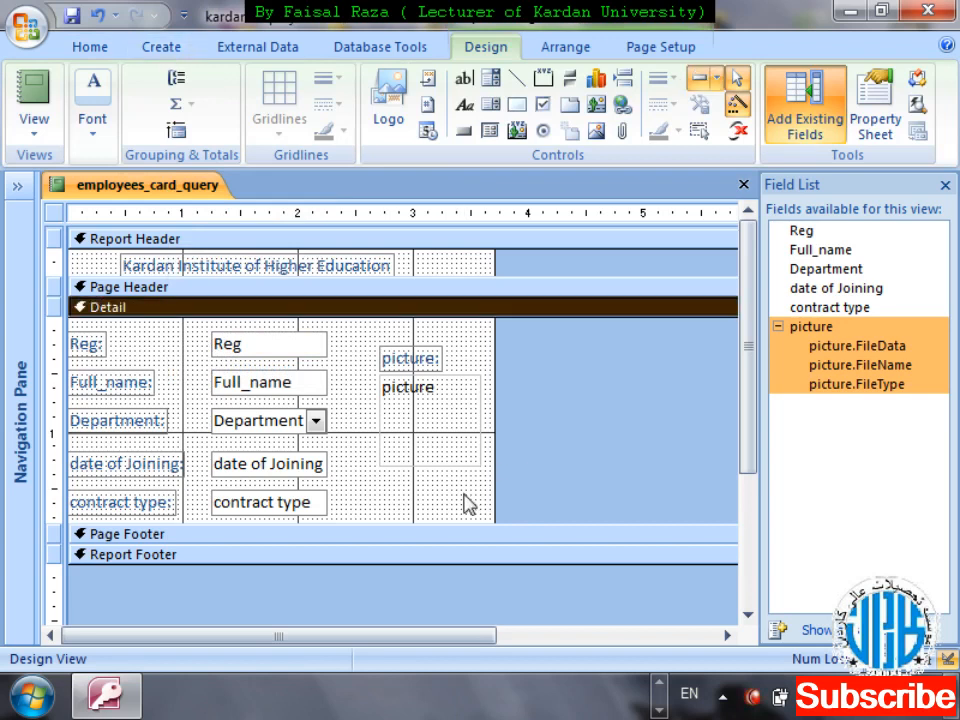
Close the report and save it under the name "employees_card_with entry of Reg"
key(ctrl+w)
key(Return)
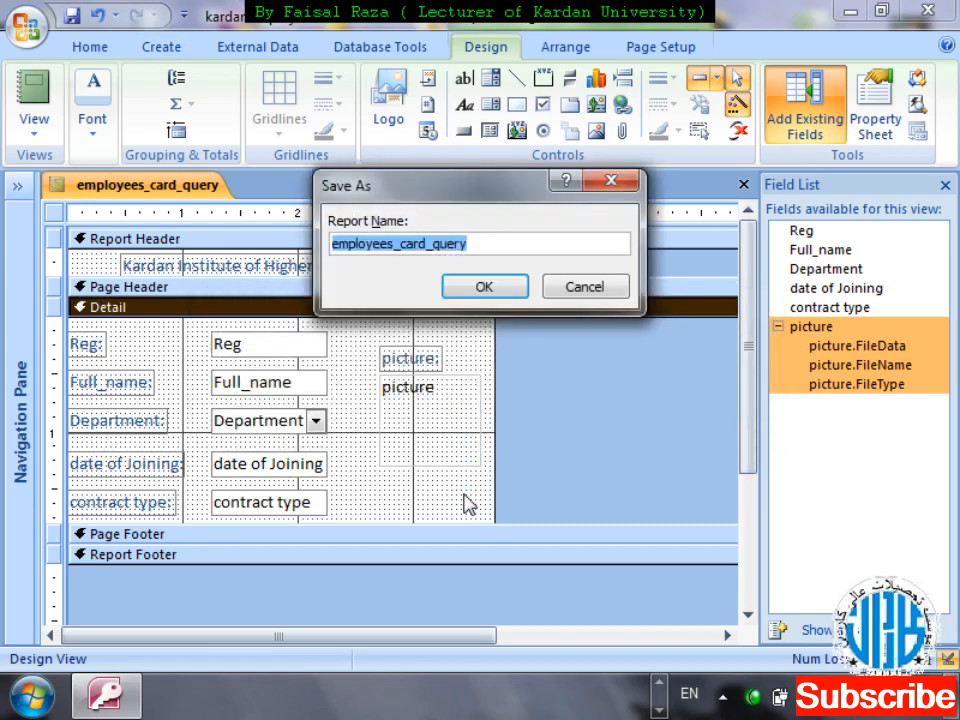
key(Home)
key(Right)
key(Right)
key(Right)
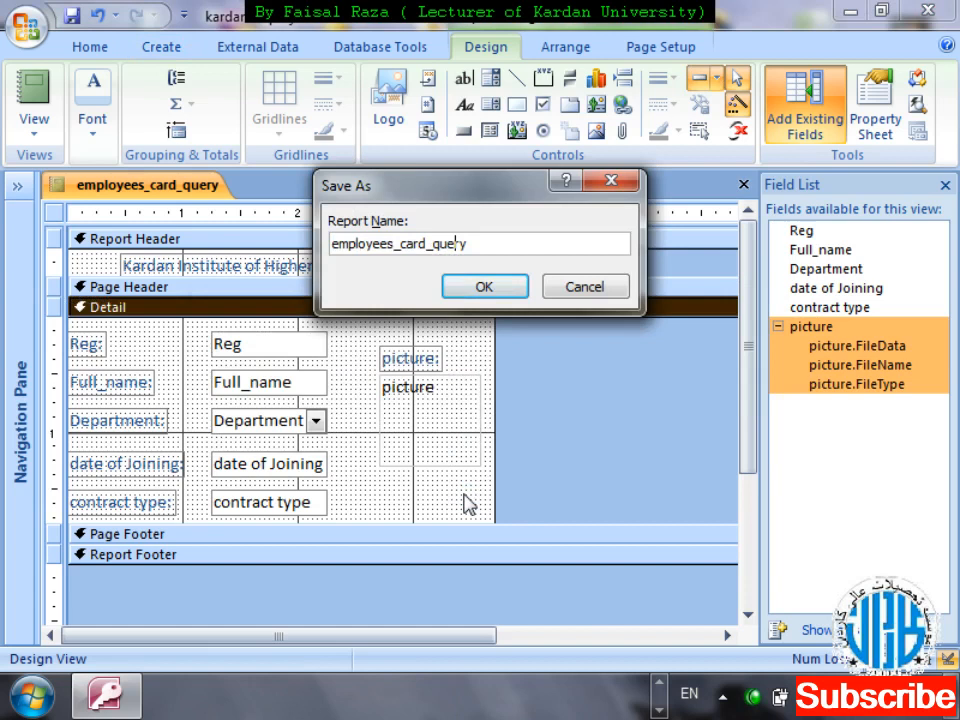
key(BackSpace)
key(BackSpace)
key(BackSpace)
key(BackSpace)
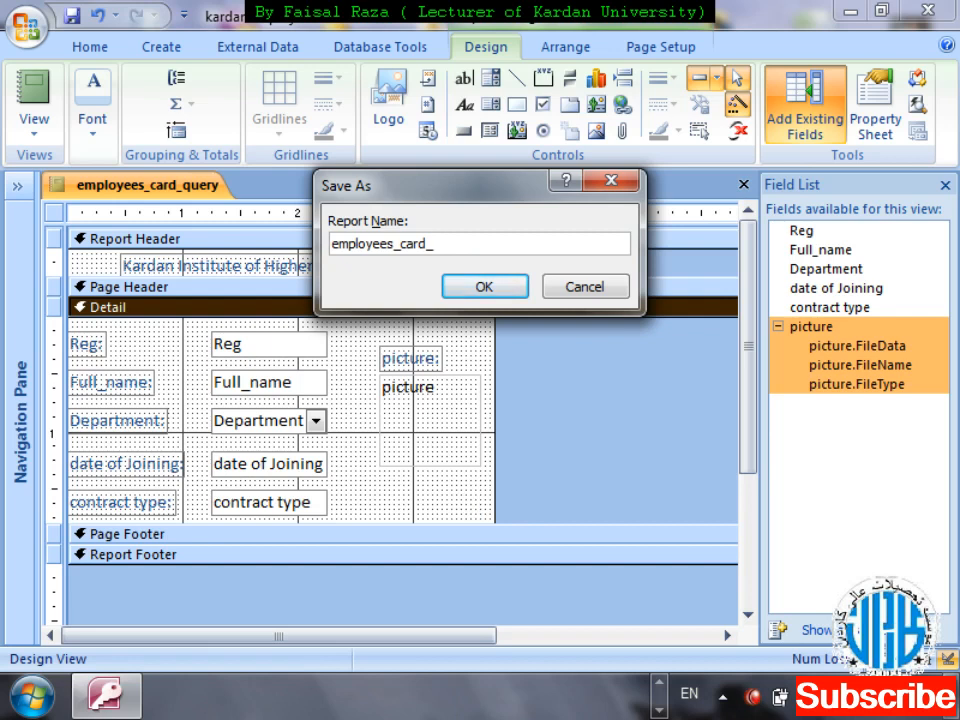
text(with enty of)
key(BackSpace)
key(BackSpace)
key(BackSpace)
text(ry of Reg)
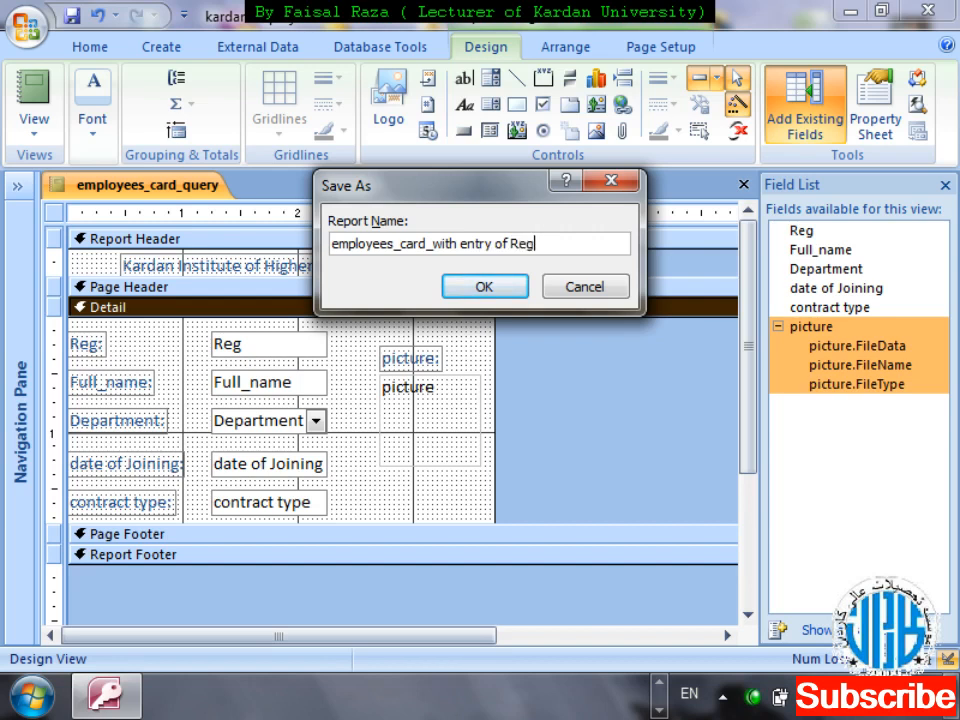
key(Return)
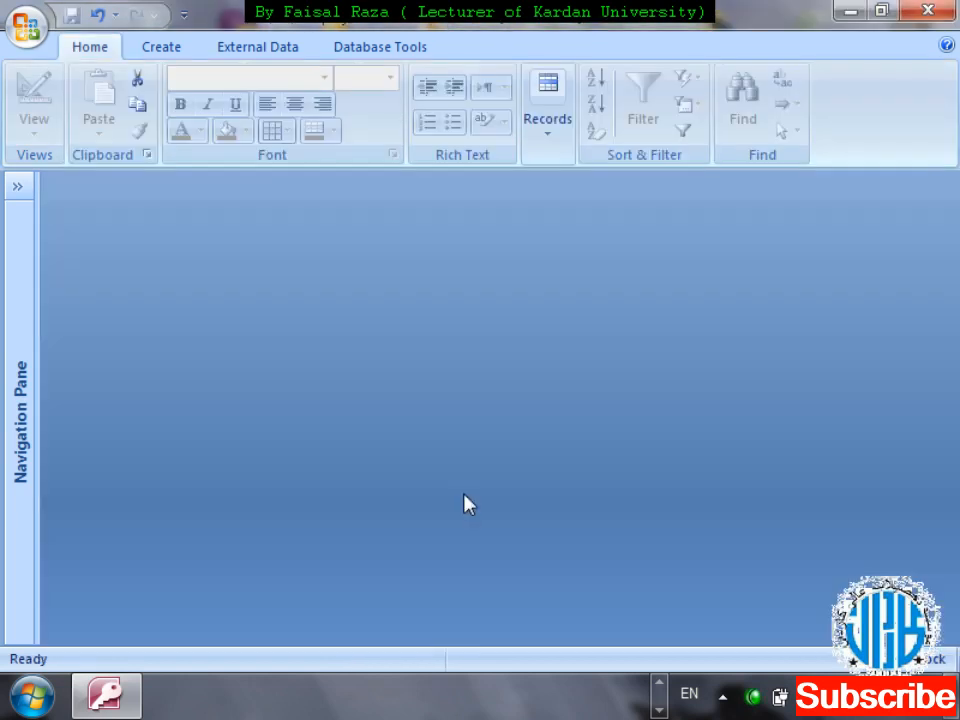
Locate the saved employee card report among the database's reports
click(17, 186)
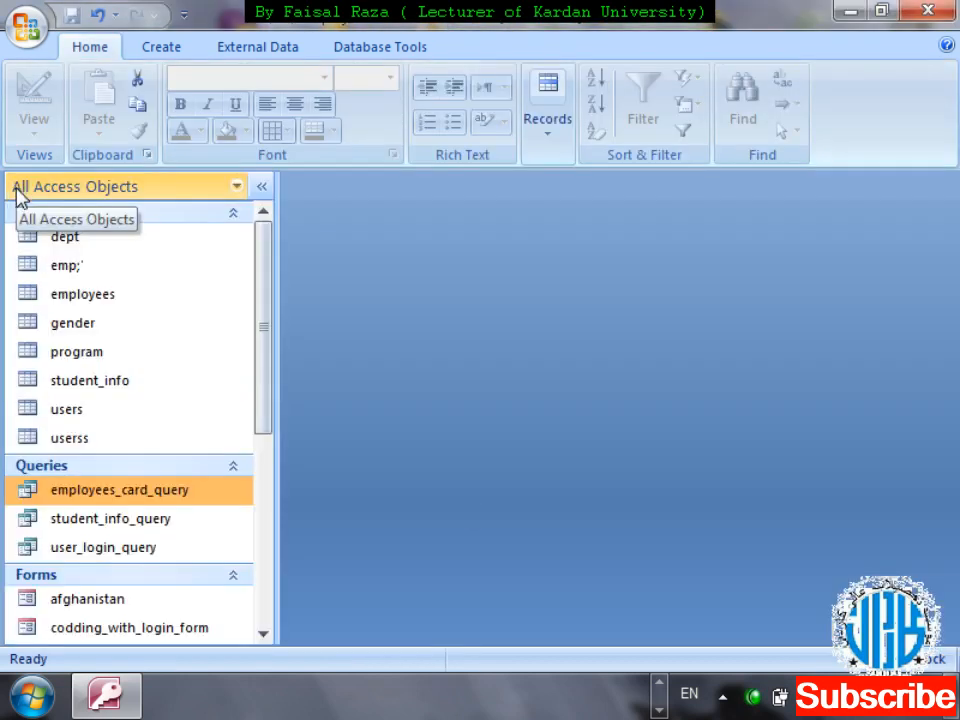
drag(266, 366, 266, 561)
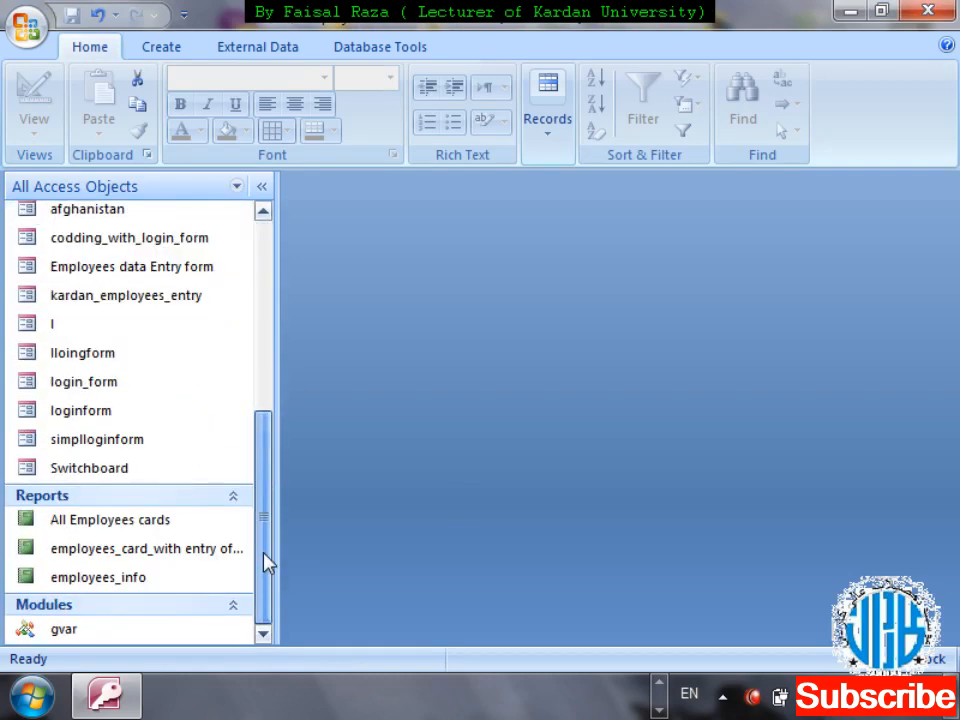
click(104, 560)
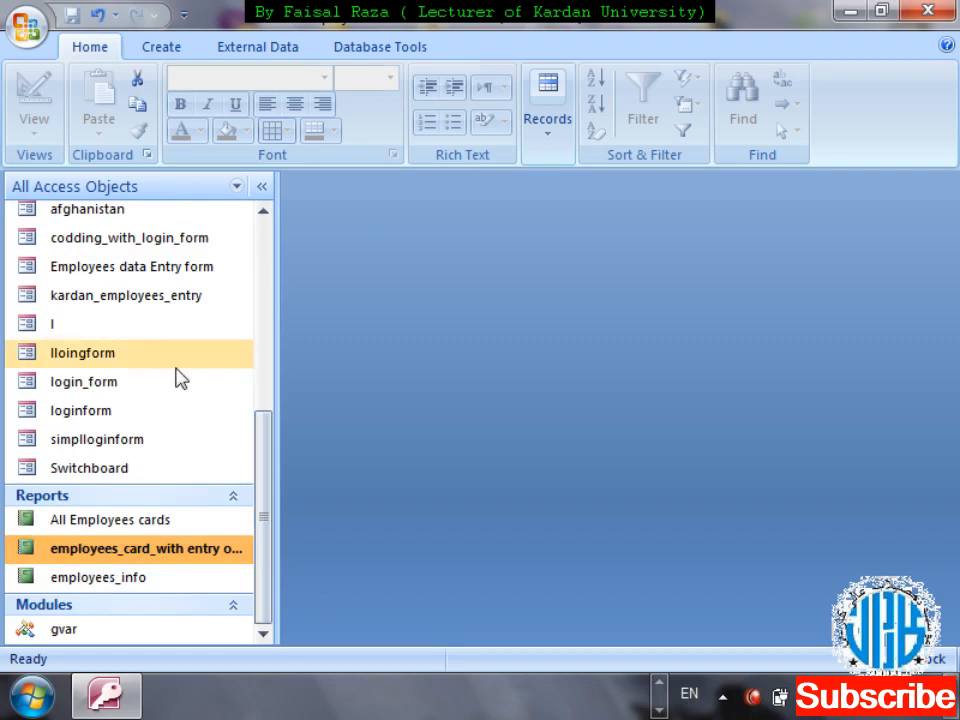
Start the Report Wizard and set employees_card_query as the source of the new report
click(161, 50)
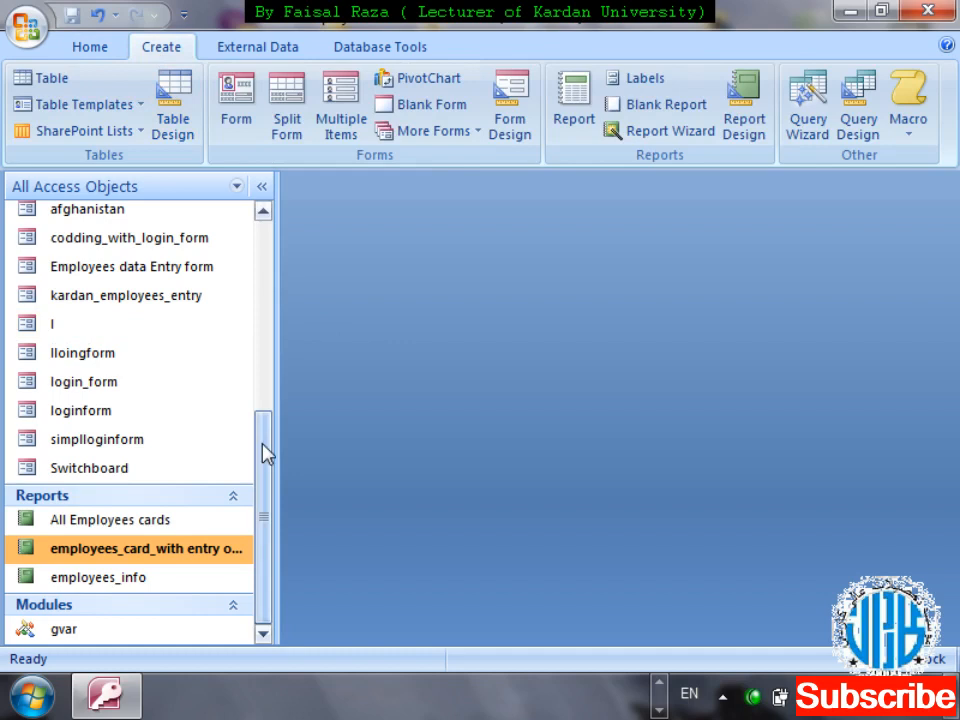
drag(263, 466, 258, 303)
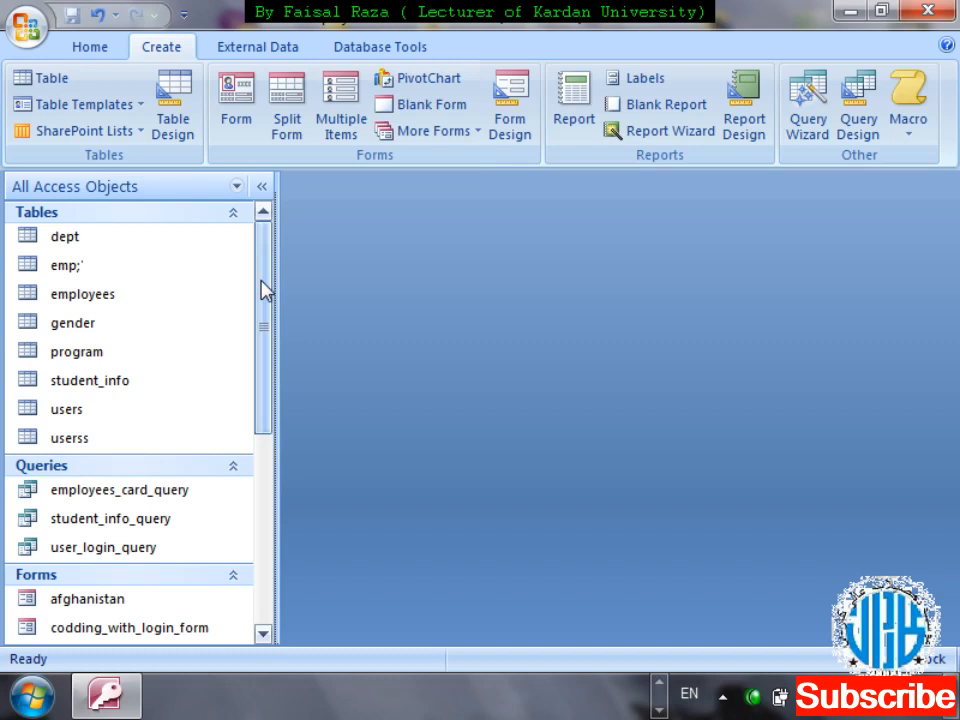
click(112, 295)
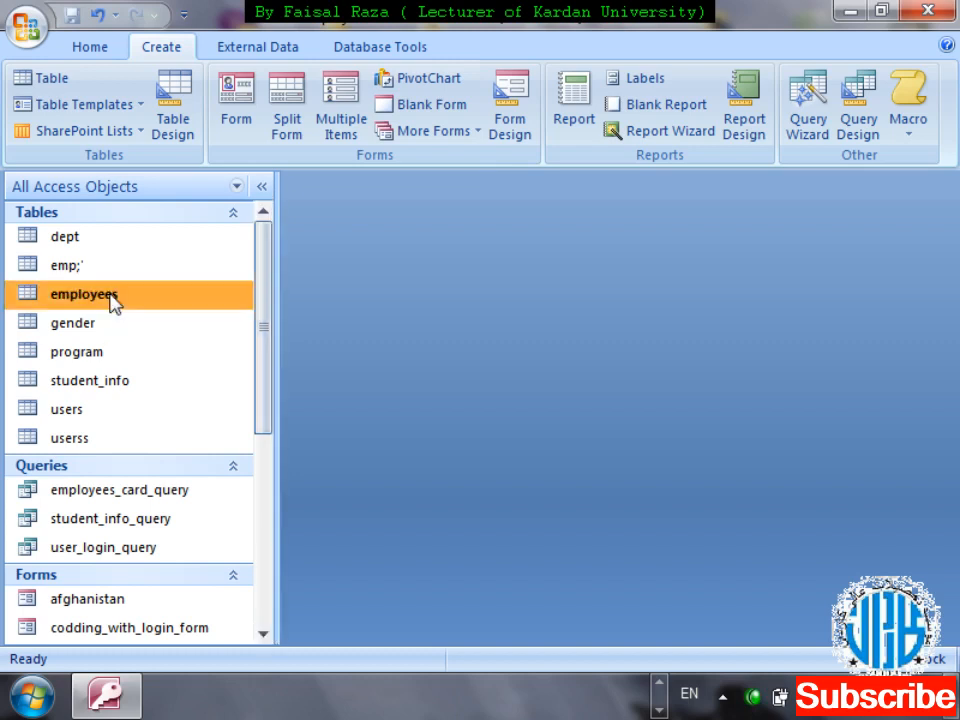
click(683, 141)
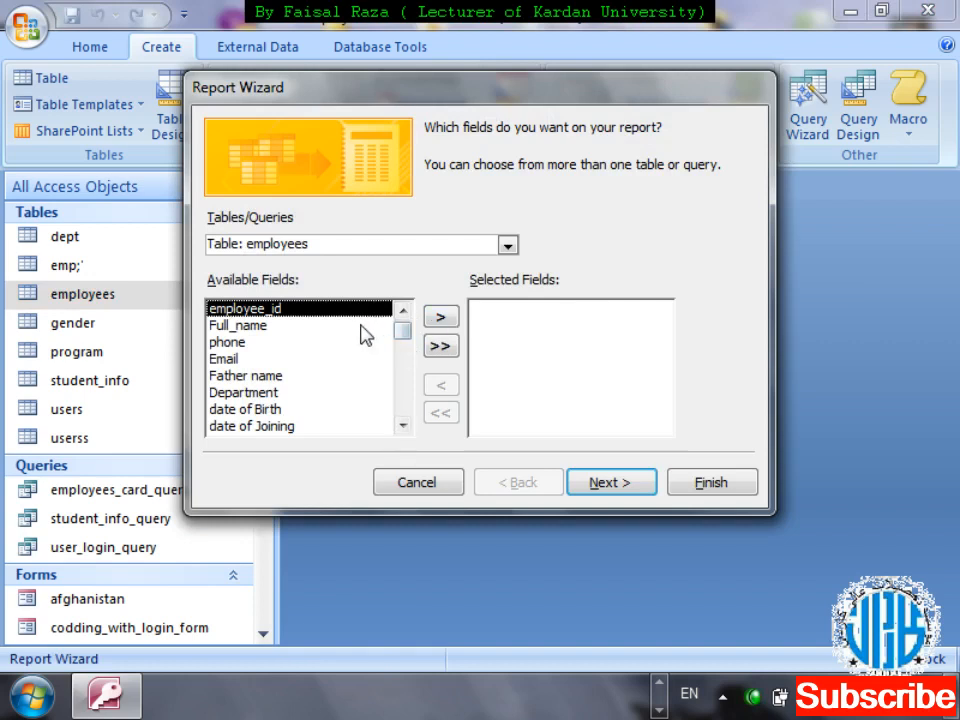
click(449, 318)
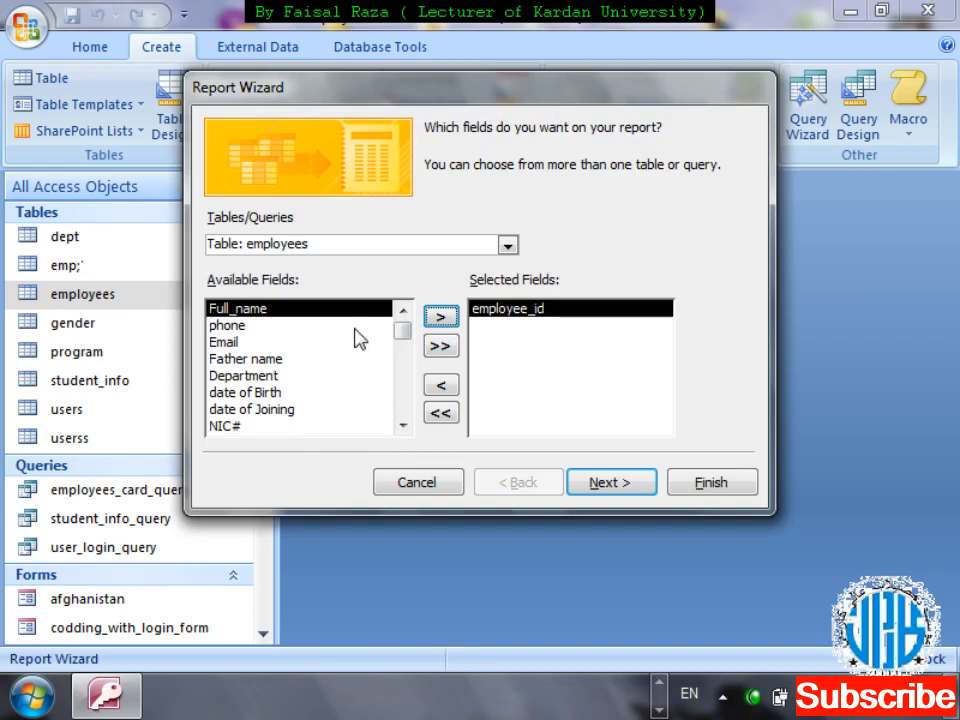
click(441, 386)
click(508, 245)
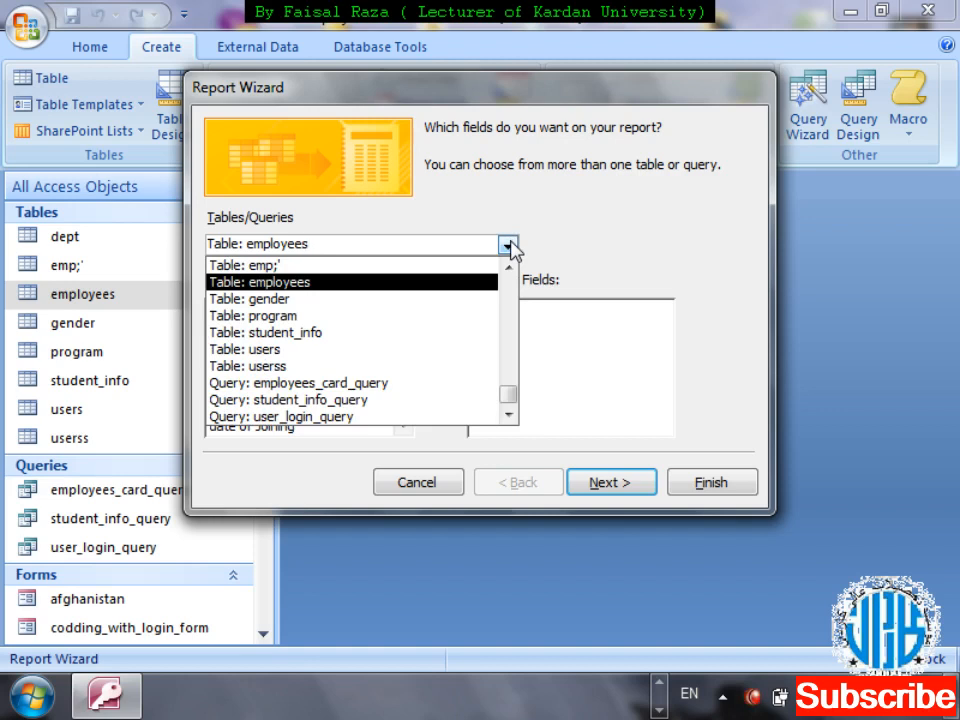
click(455, 392)
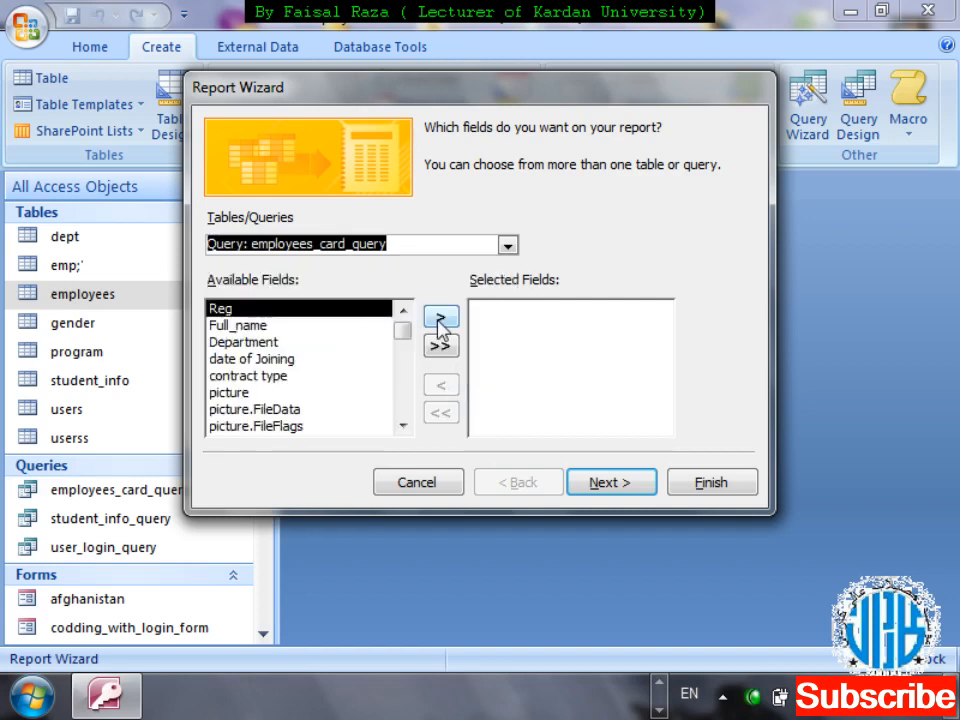
Include the fields Reg, Full_name, Department, date of Joining, contract type and picture in the new report
click(439, 318)
click(439, 318)
click(439, 318)
click(439, 318)
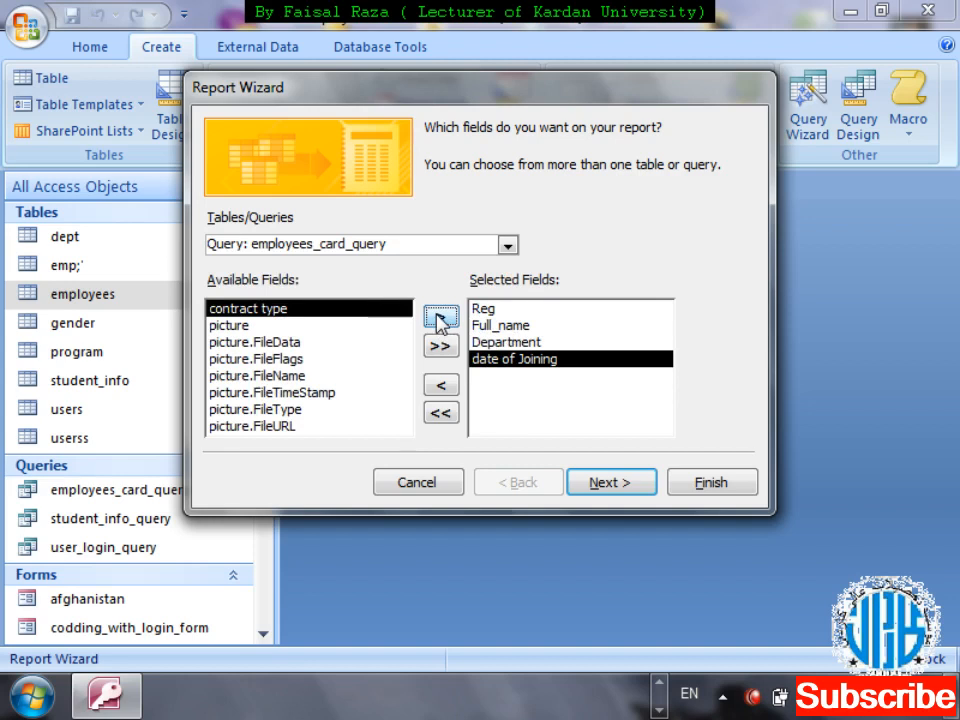
click(439, 318)
click(439, 318)
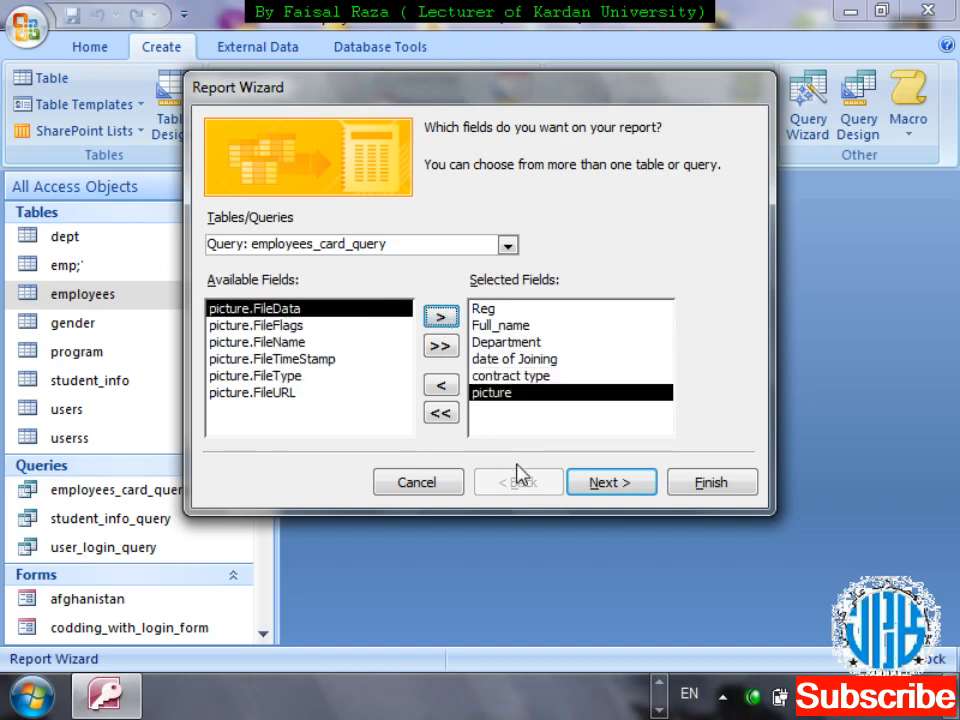
click(625, 484)
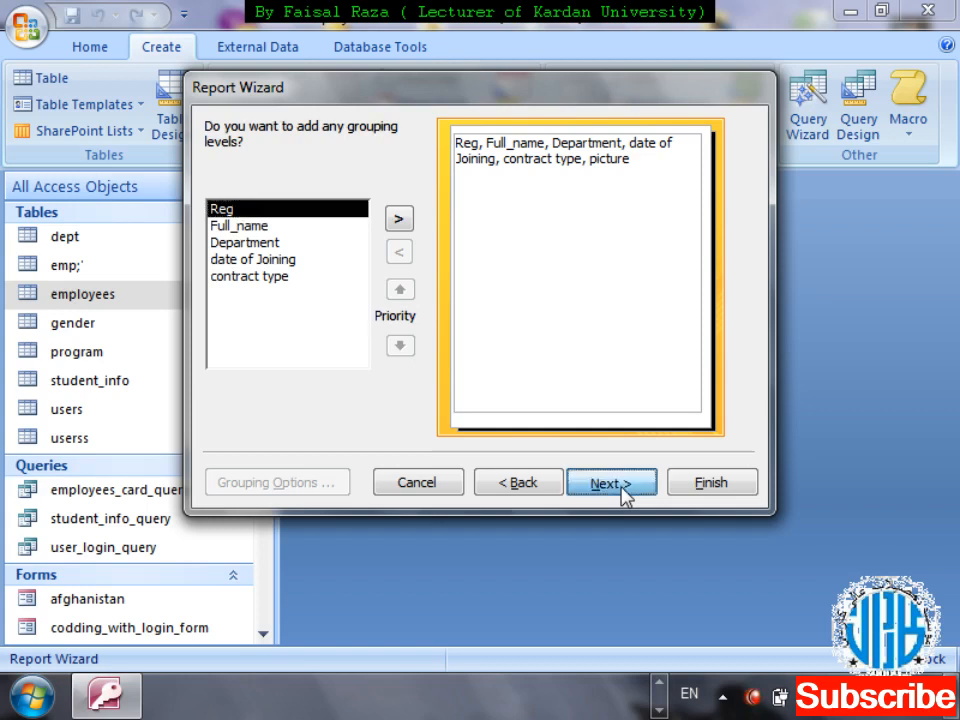
Leave the report without grouping levels and set its first sort field to (None)
click(622, 488)
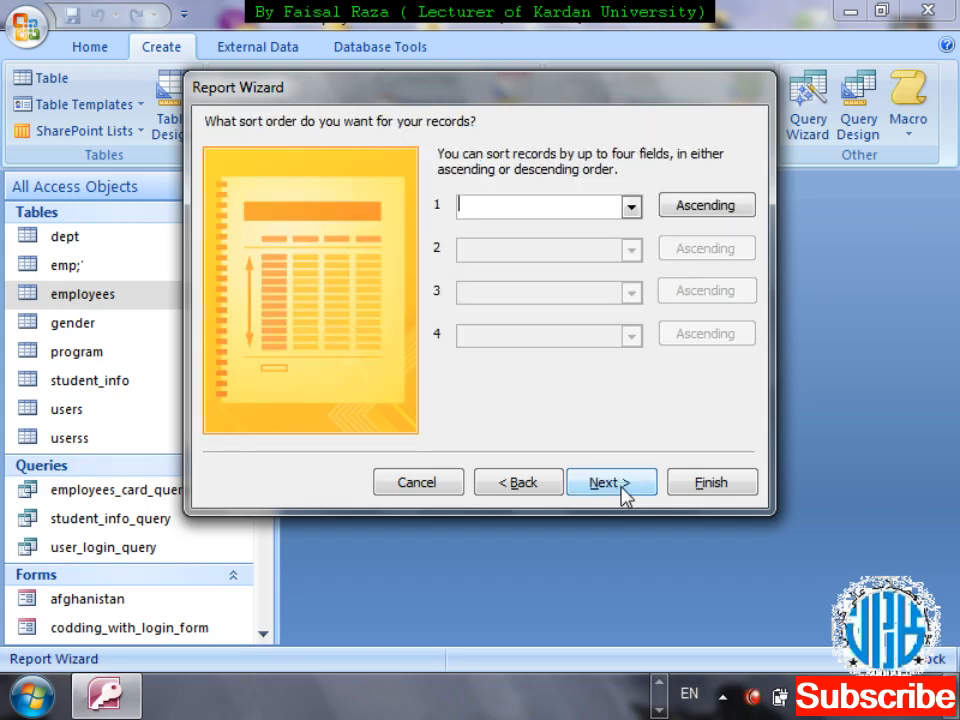
click(636, 213)
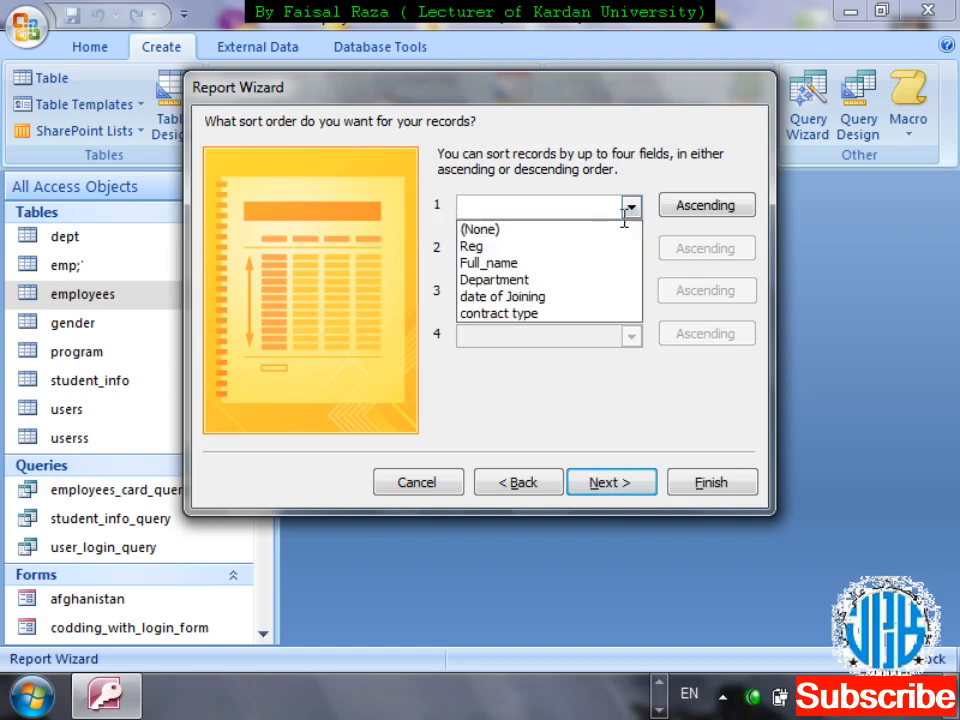
click(606, 230)
click(628, 487)
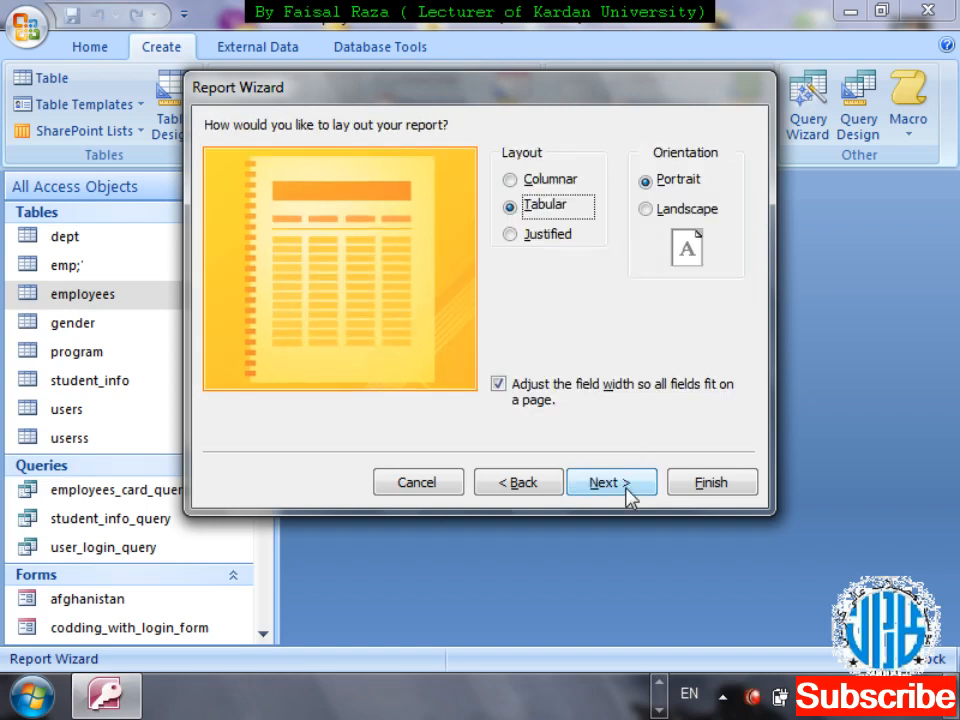
Compare the wizard's layout options and choose the Columnar layout for the report
click(541, 184)
click(541, 205)
click(543, 234)
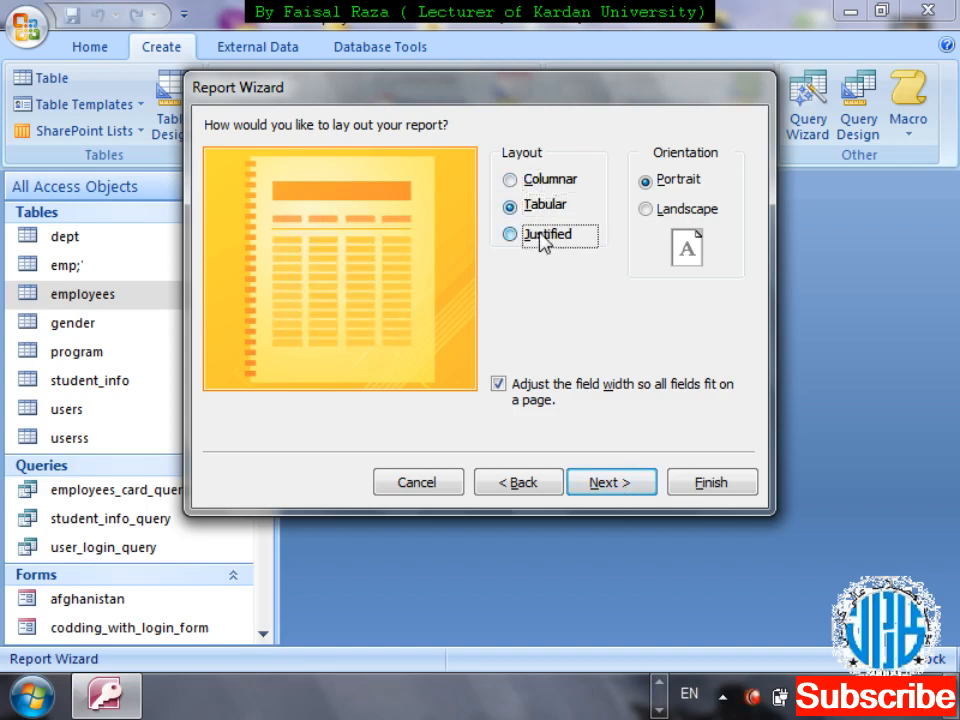
click(541, 207)
click(542, 186)
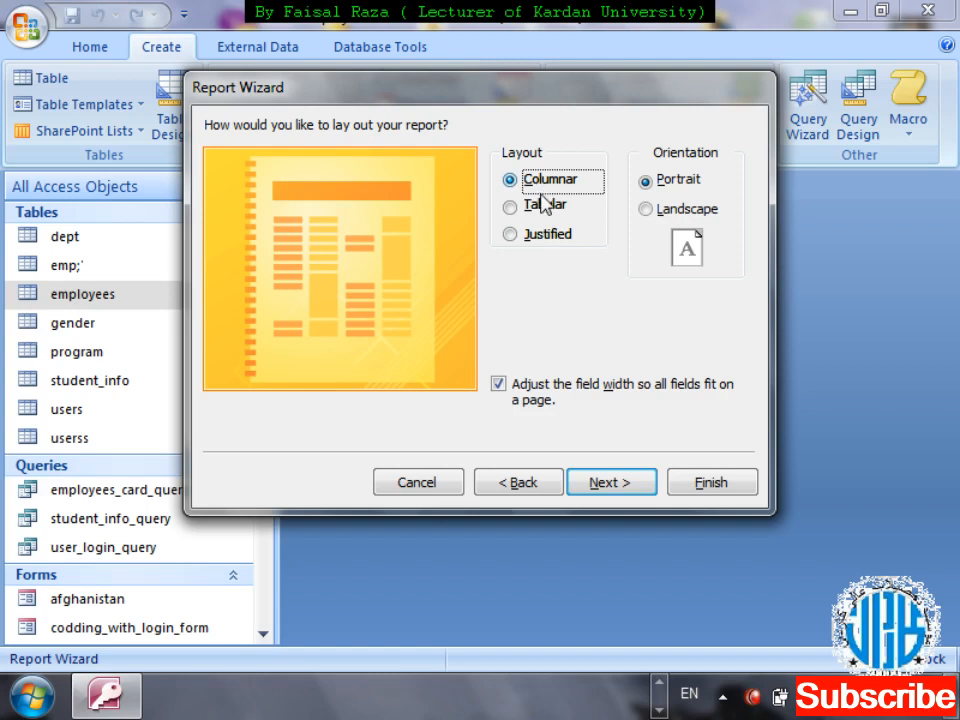
click(546, 204)
click(542, 237)
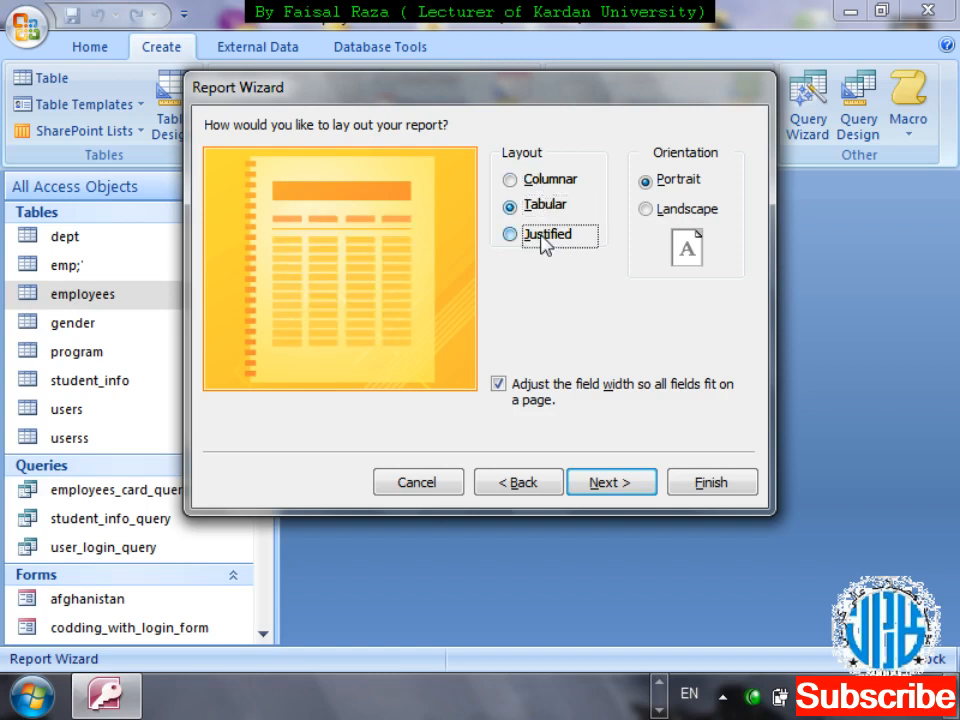
click(538, 187)
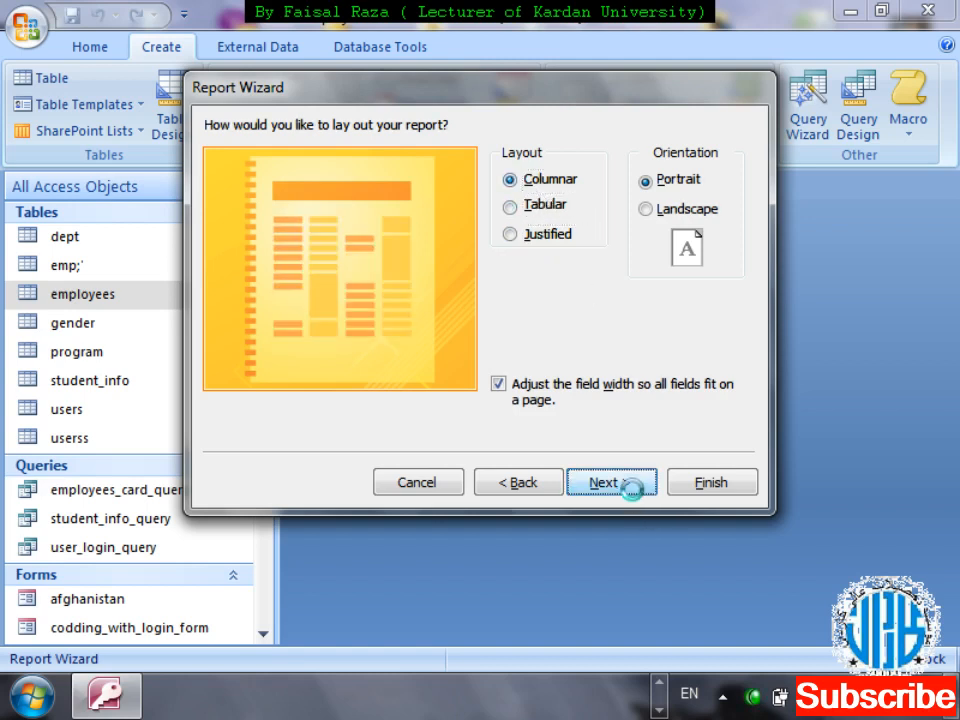
click(628, 485)
Apply the Concourse style to the report and continue to its title settings
click(514, 260)
click(513, 276)
click(513, 262)
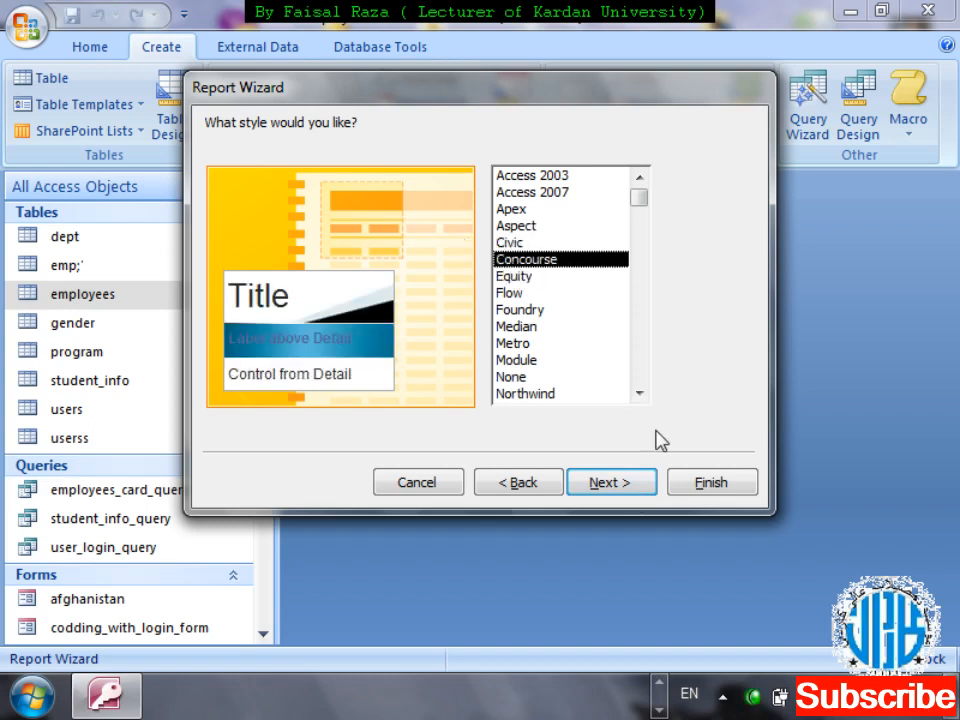
click(621, 484)
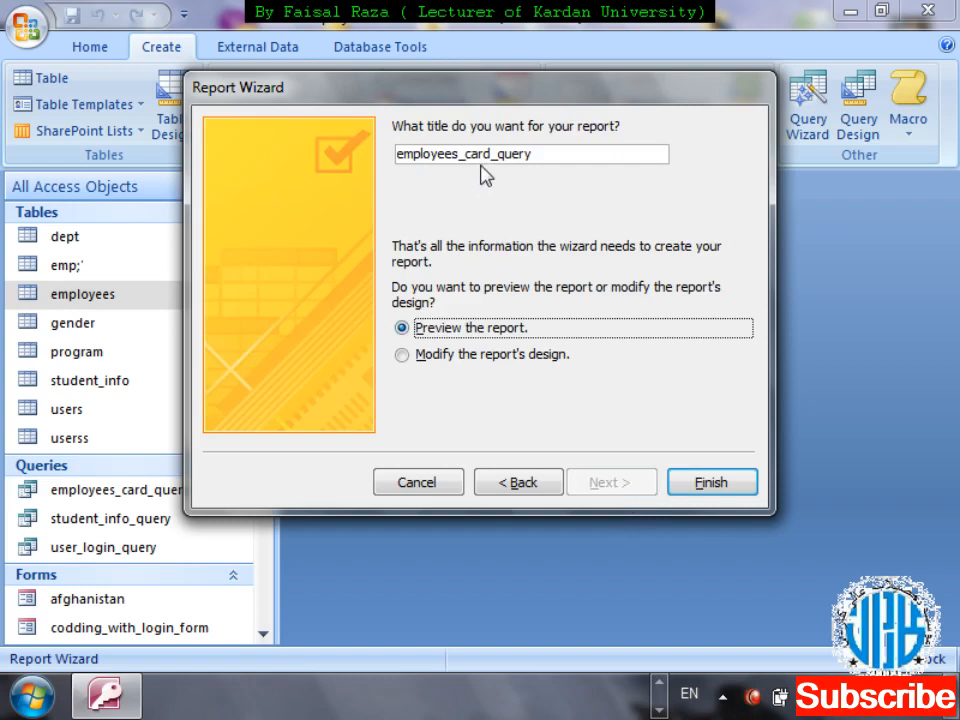
Finish the employees_card_query report, preview it with an employee's registration number as the parameter, and close the preview
click(730, 490)
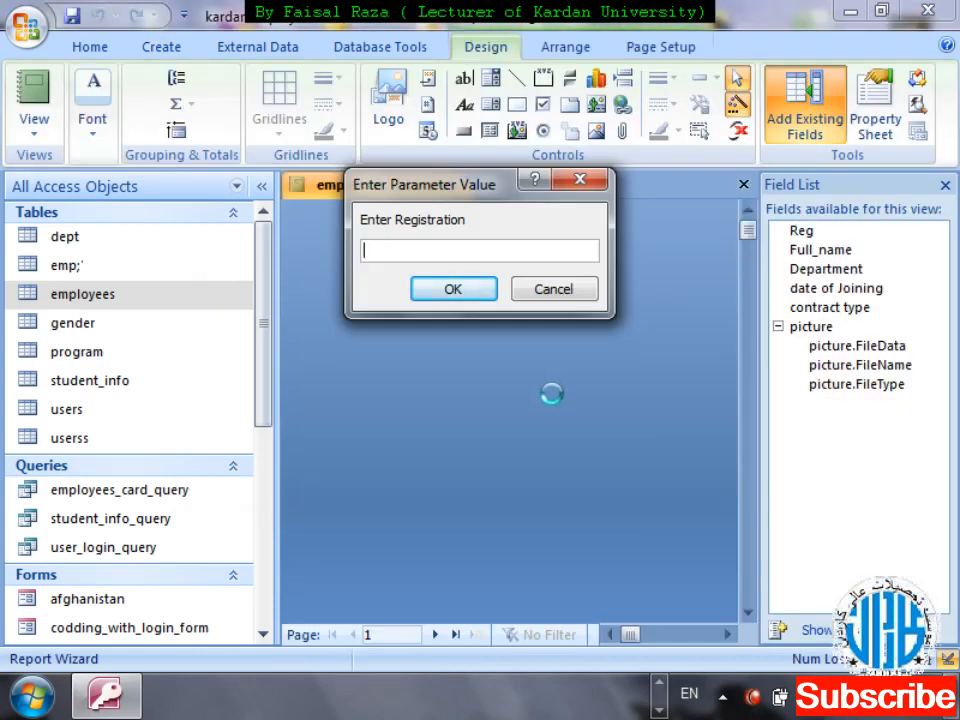
text(70110)
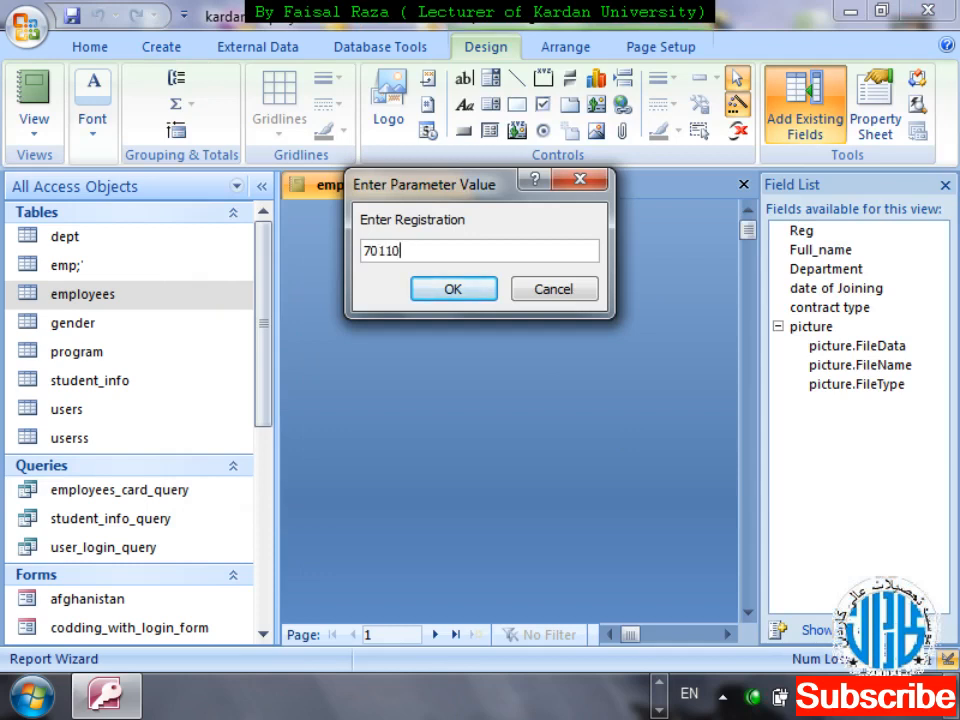
text(15002)
key(Return)
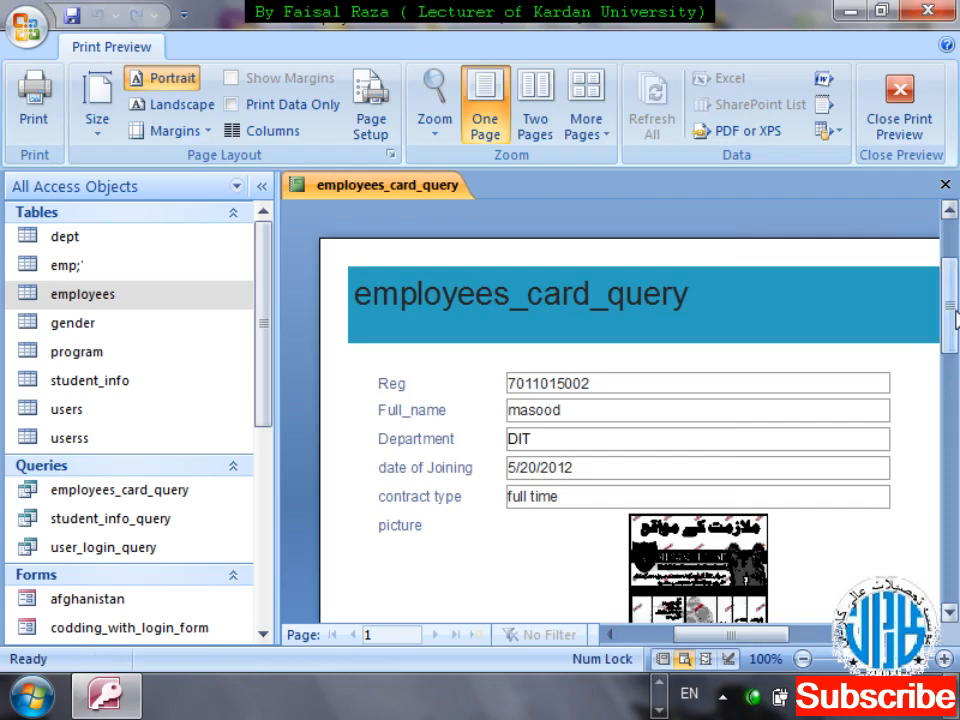
scroll(957, 425, down, 5)
scroll(957, 365, up, 1)
scroll(957, 365, up, 3)
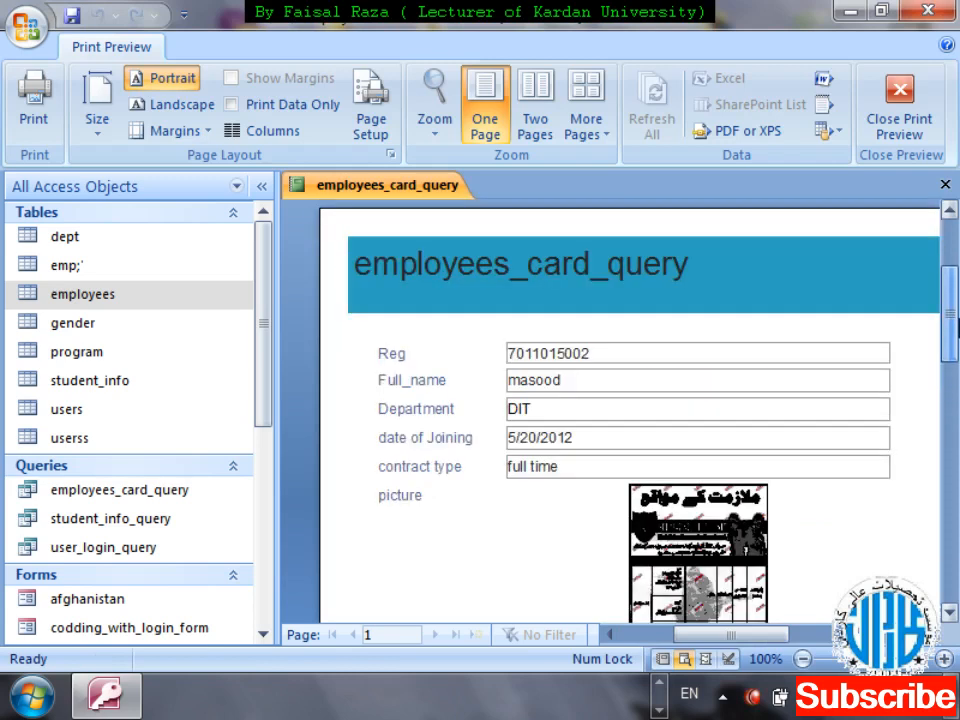
scroll(957, 324, up, 2)
scroll(957, 292, down, 1)
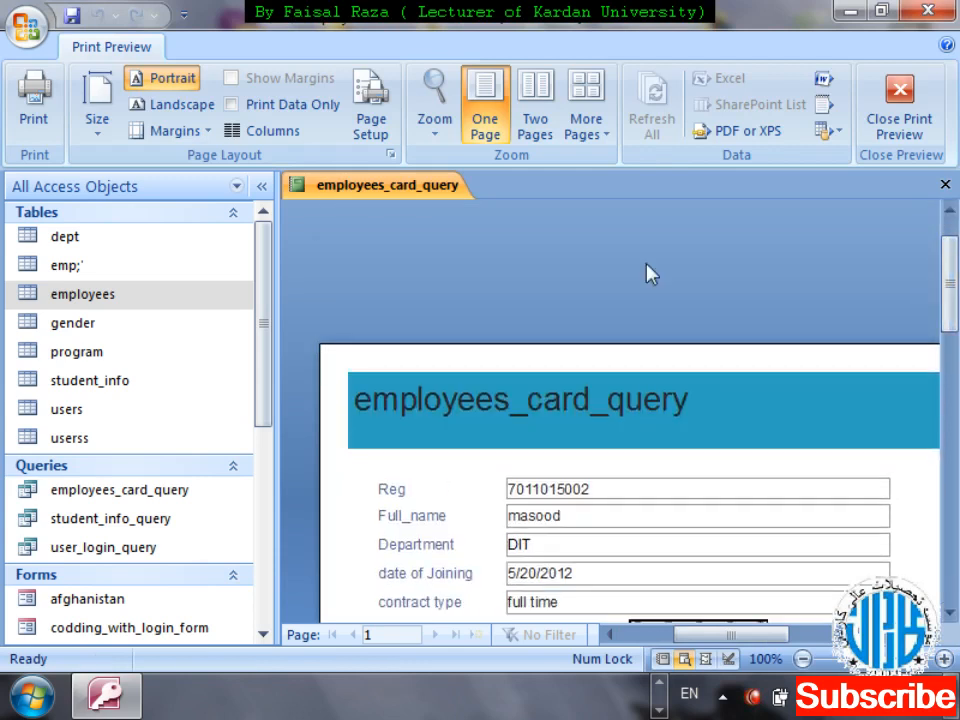
key(Escape)
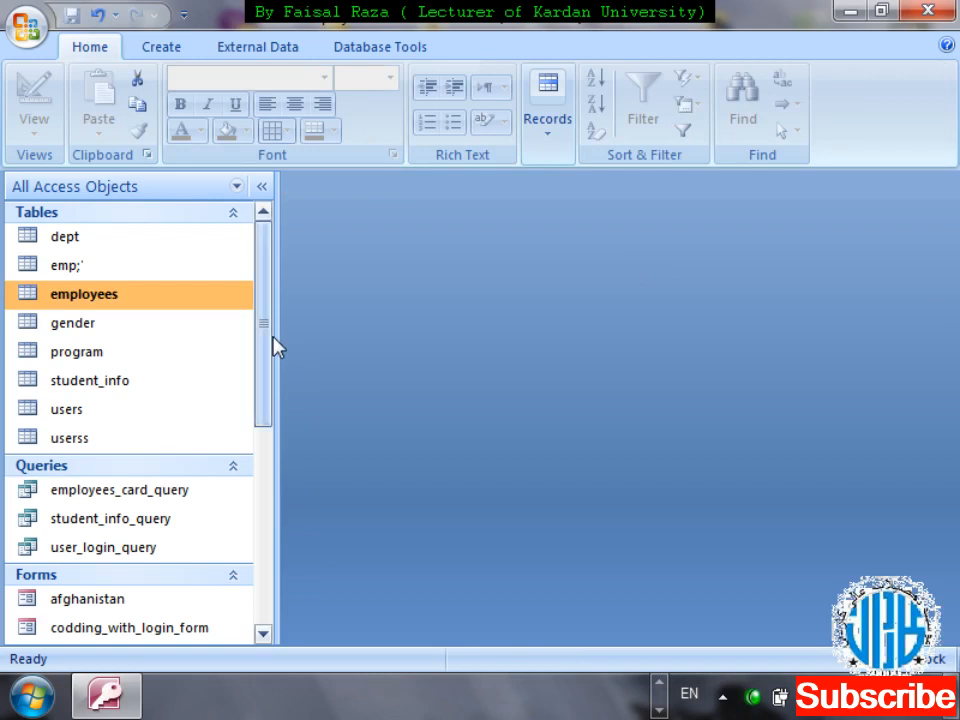
Open the saved employees_card_query report for a different employee's registration number, review the card down to its picture, and close it
drag(261, 343, 252, 530)
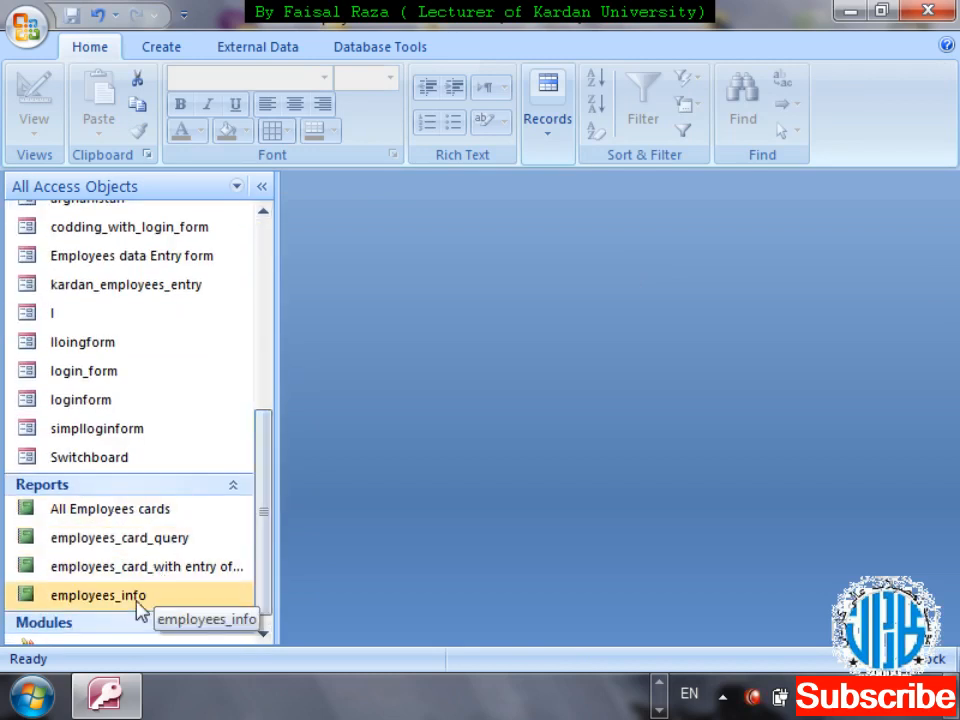
double_click(113, 550)
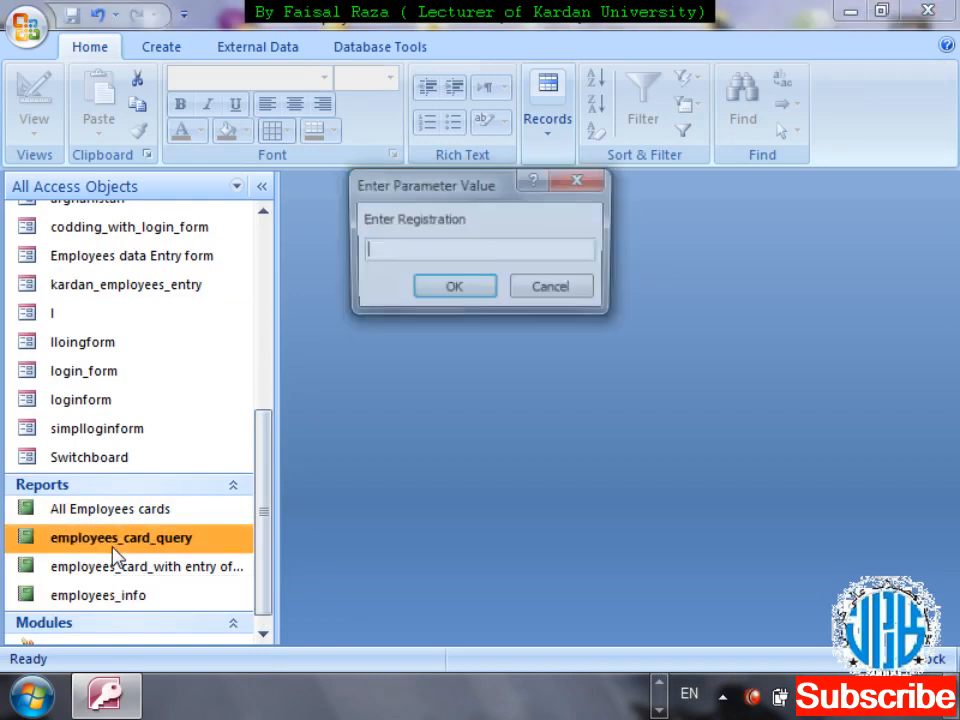
text(7)
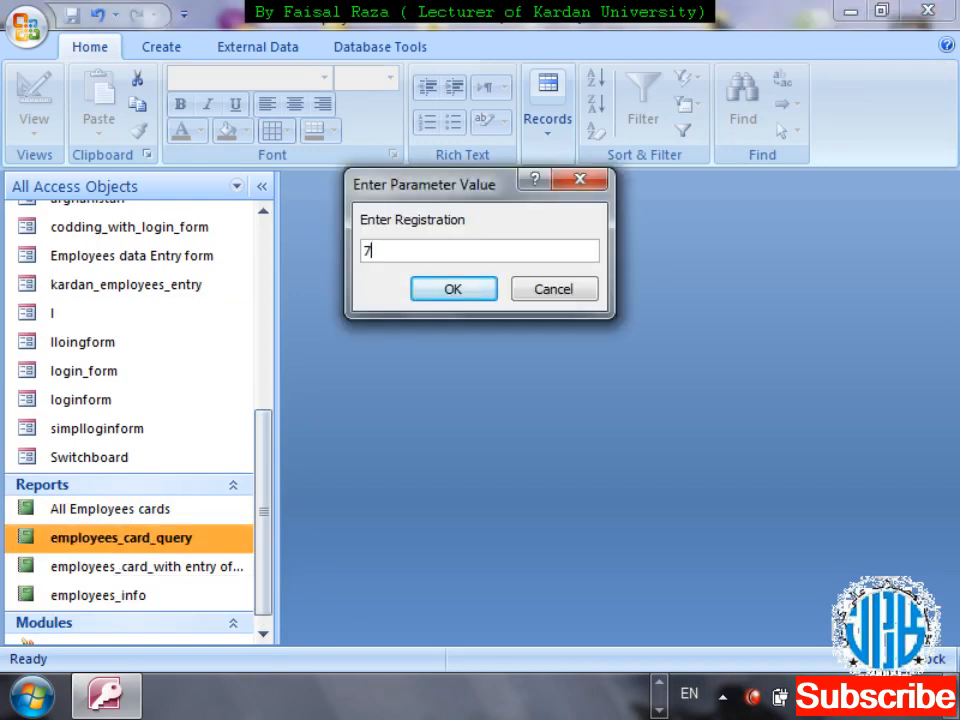
text(011015001)
key(Return)
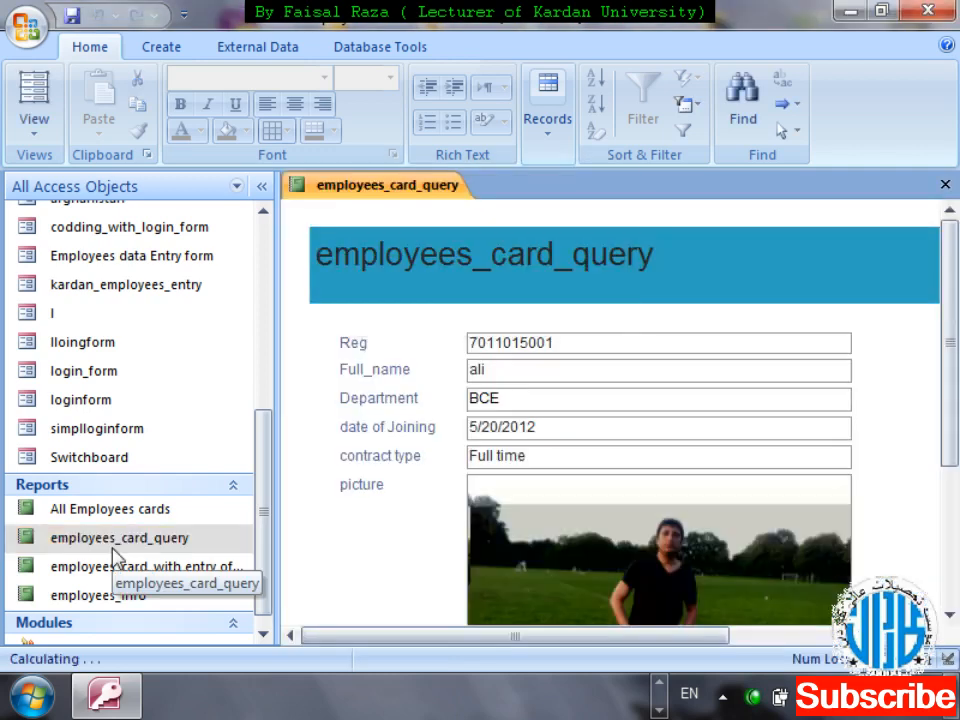
drag(956, 371, 957, 527)
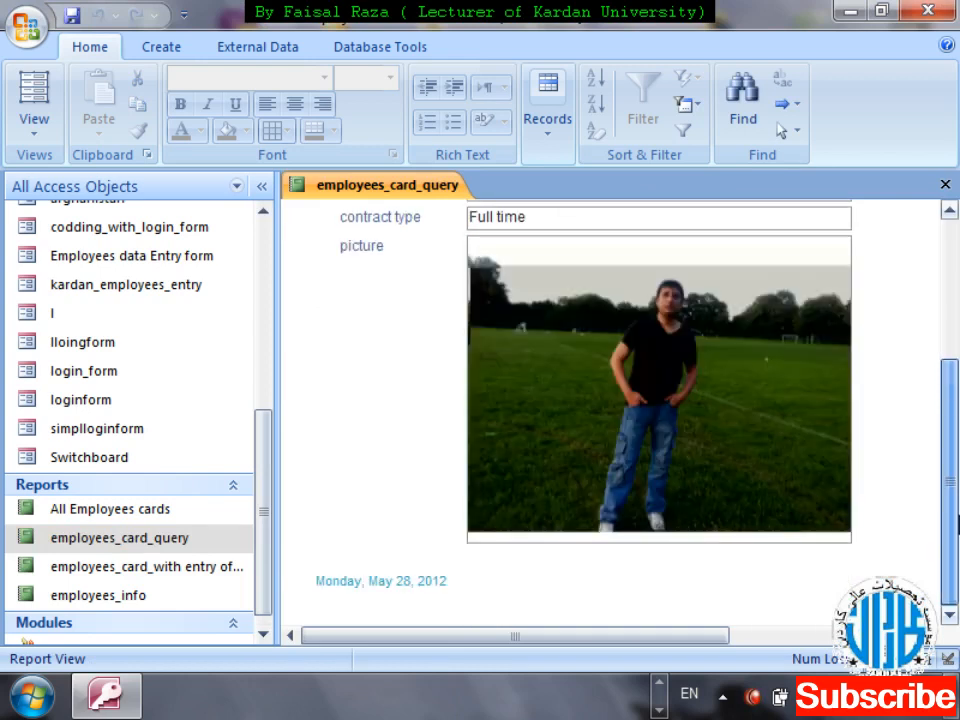
key(ctrl+w)
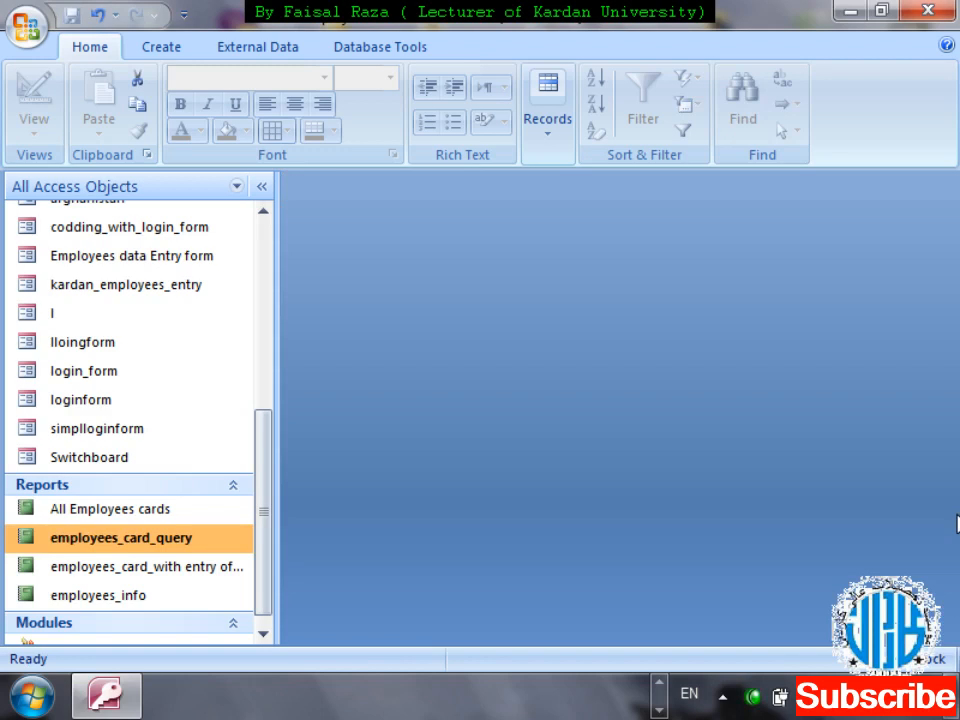
Start a Report Wizard report on the employees table with the fields employee_id, Full_name, phone and Email
click(172, 52)
drag(268, 441, 285, 231)
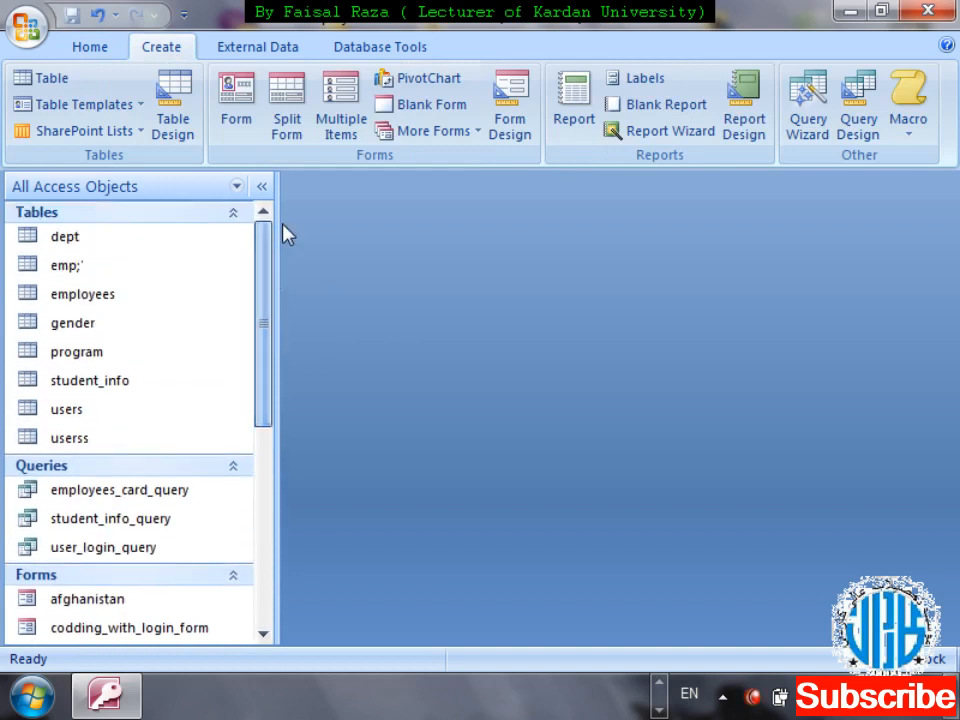
click(150, 294)
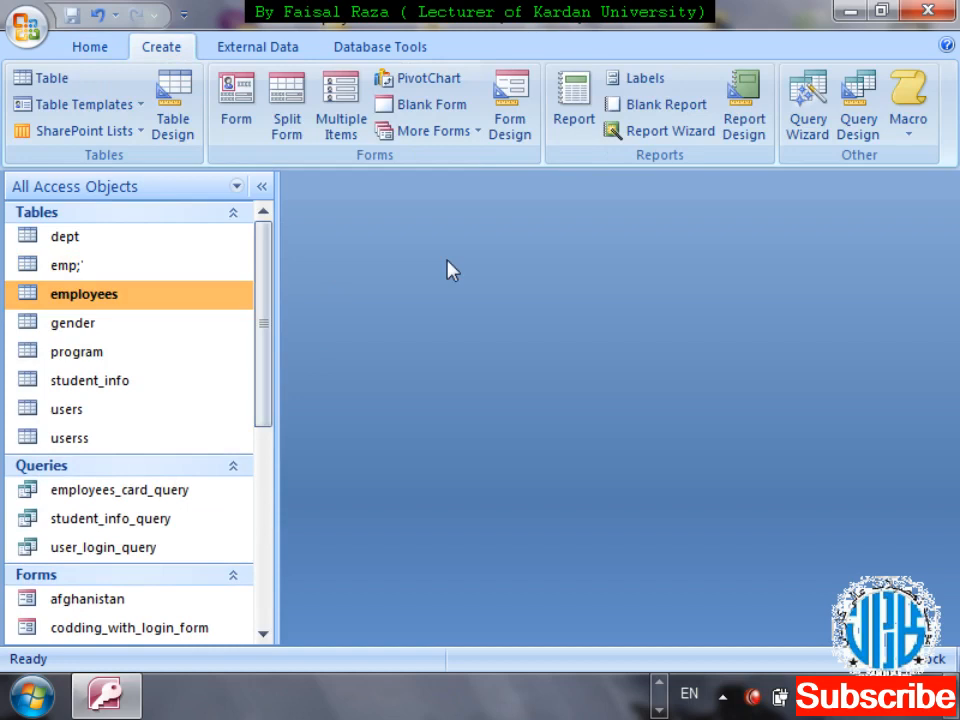
click(668, 134)
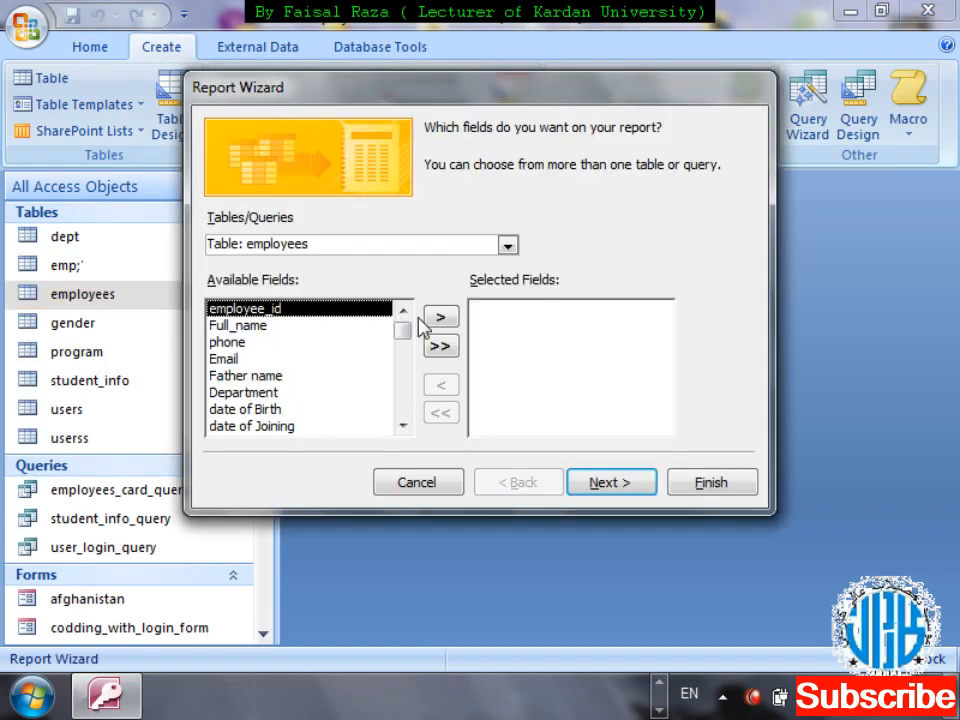
click(445, 322)
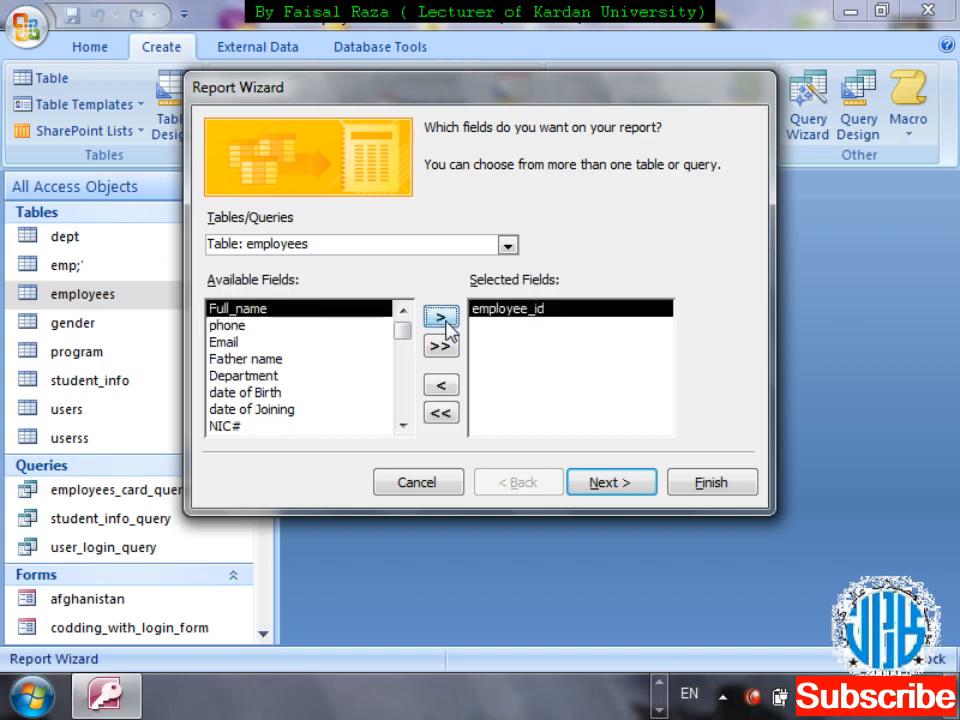
click(445, 322)
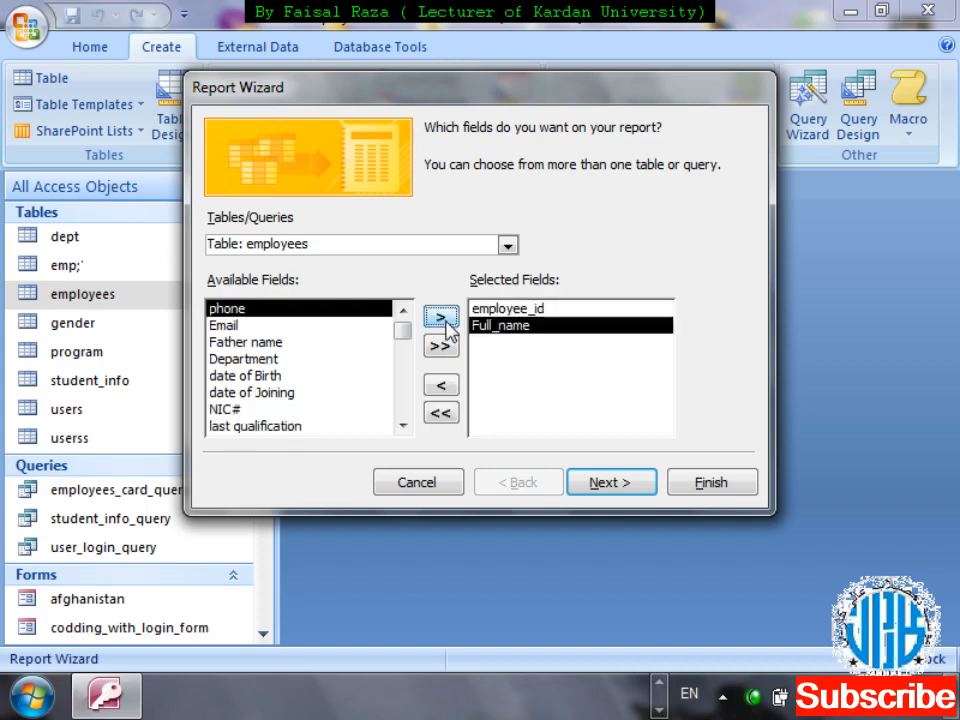
click(445, 322)
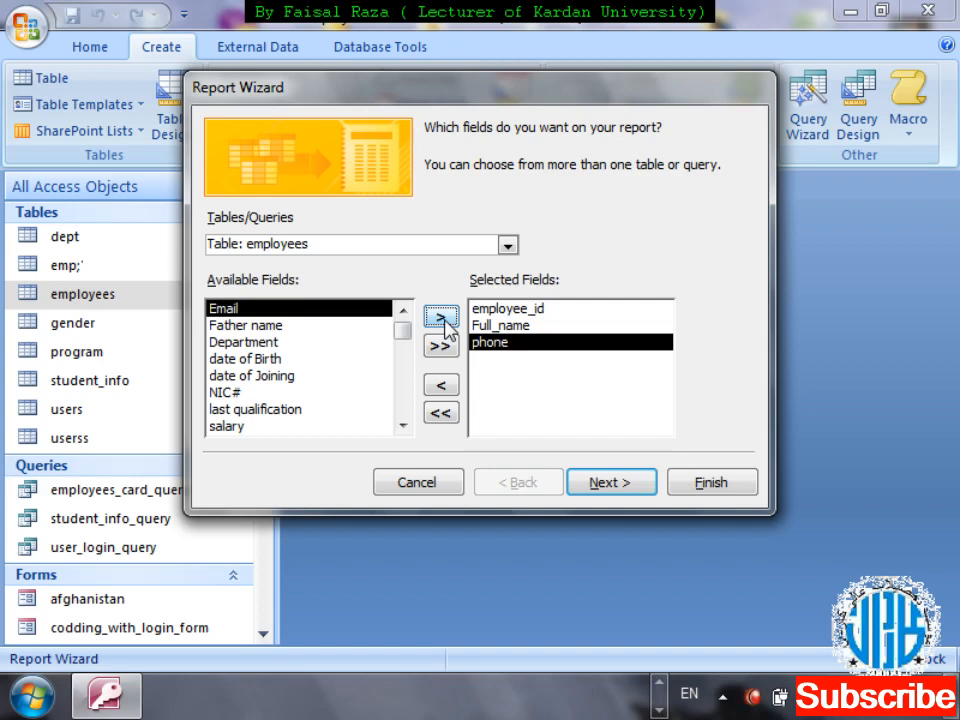
click(441, 317)
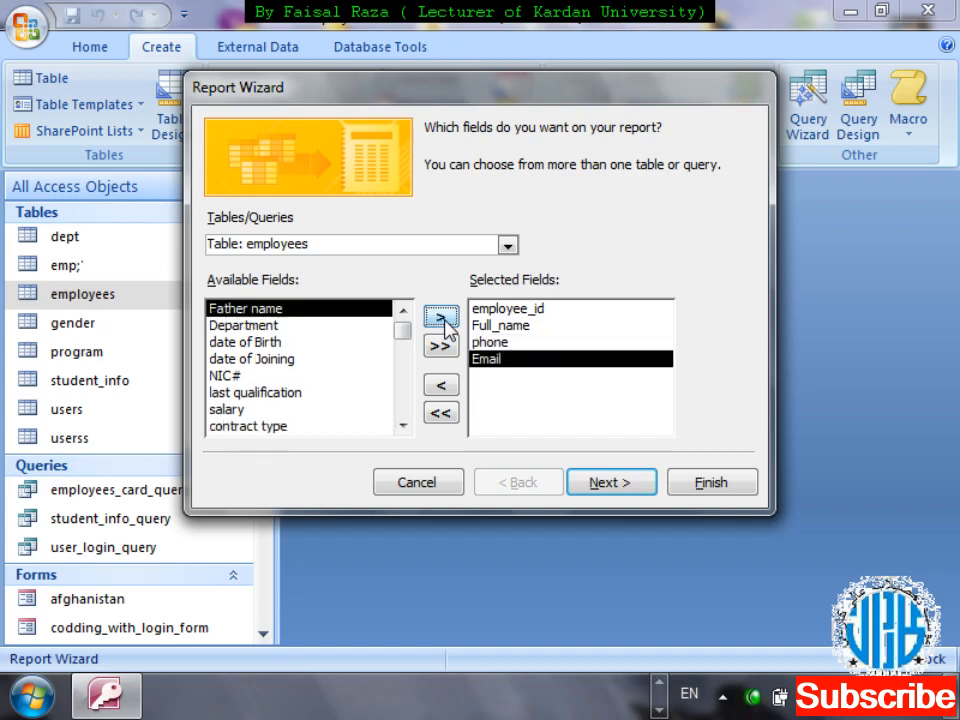
Leave the employees report without grouping levels and sort its records by employee_id in ascending order
click(610, 483)
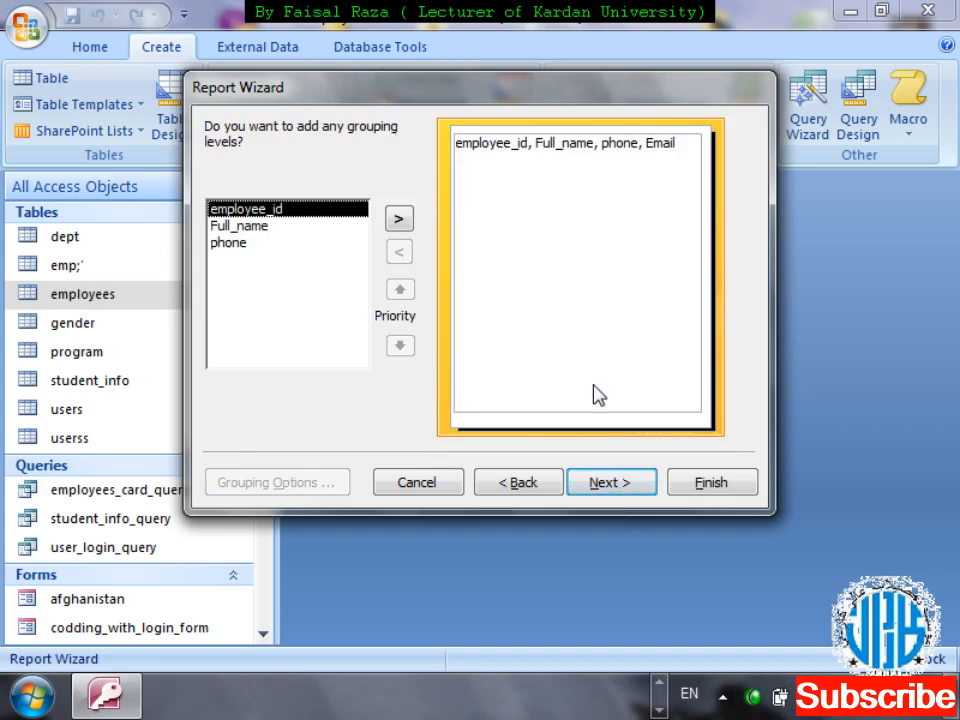
click(604, 484)
click(632, 207)
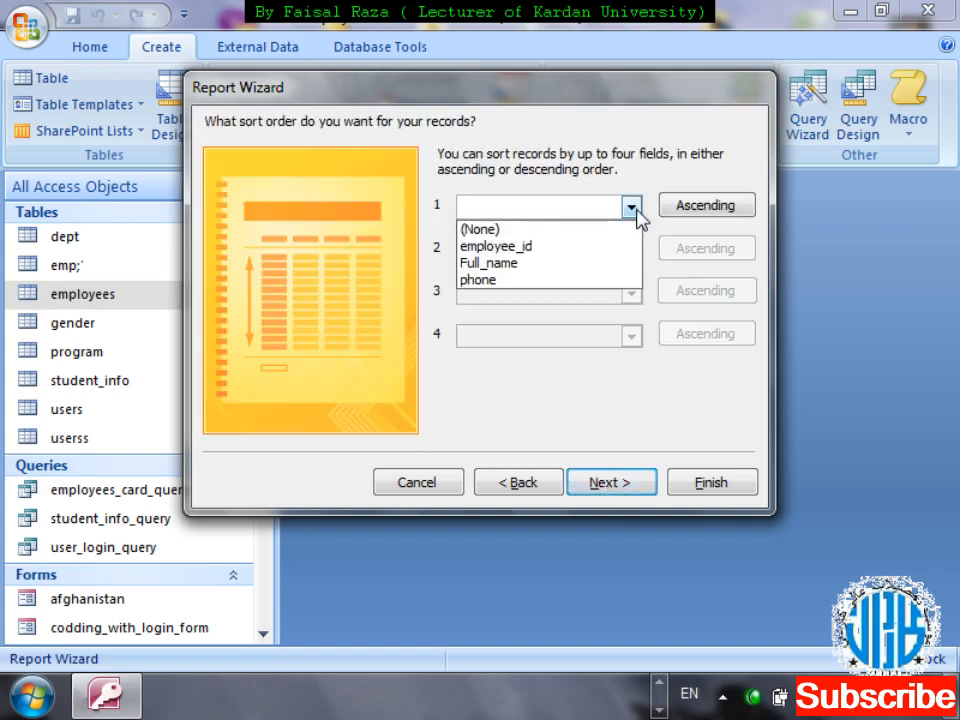
click(597, 248)
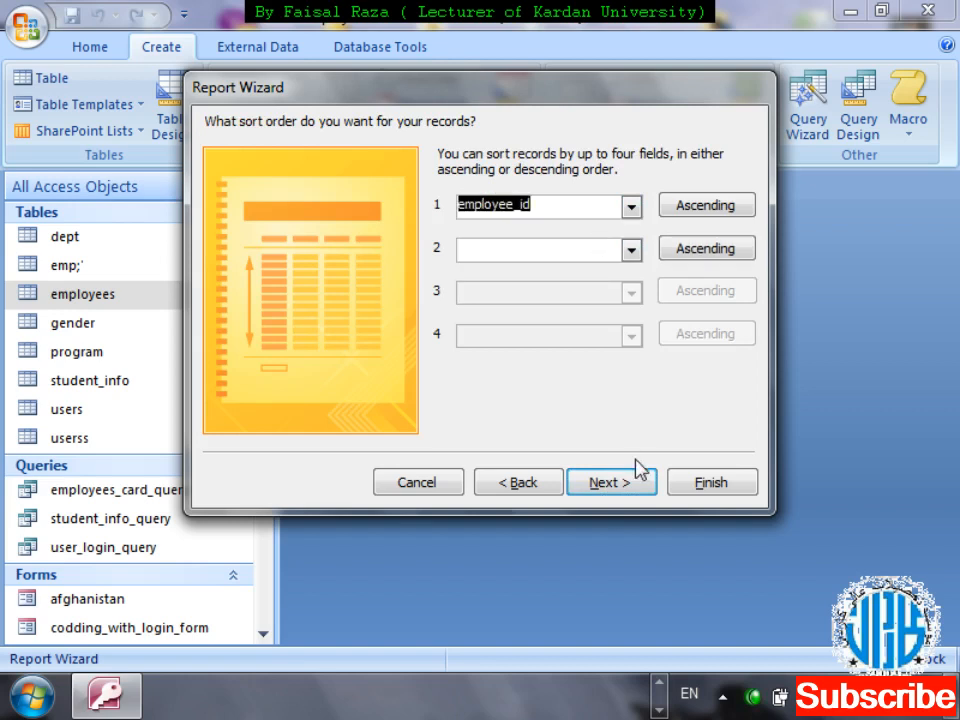
click(621, 492)
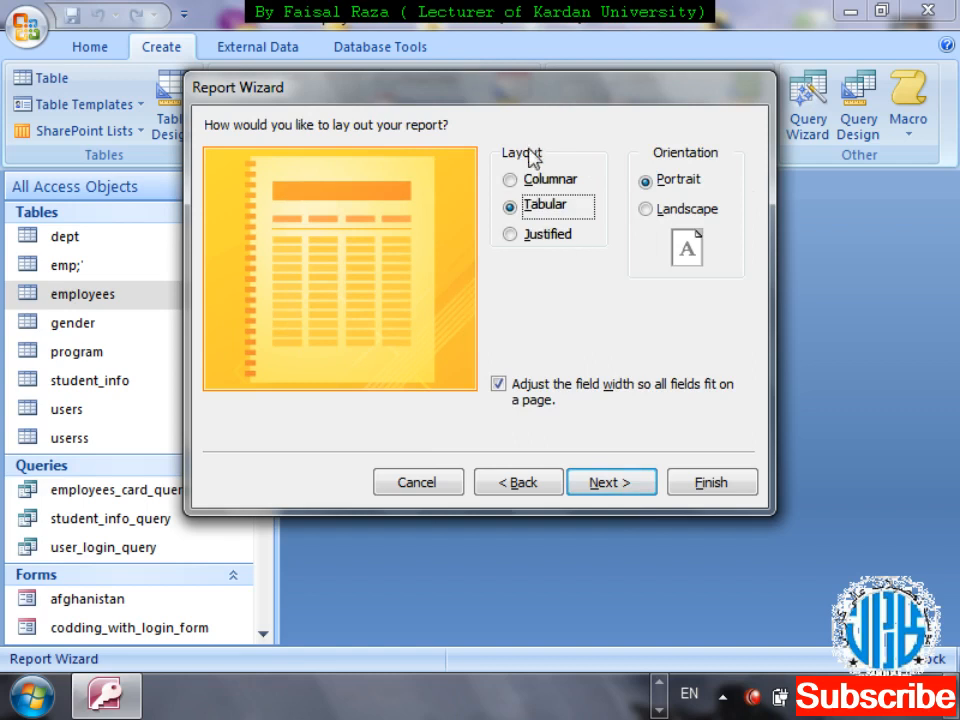
Compare the Columnar and Tabular layouts and use Columnar in portrait orientation for the employees report
click(537, 183)
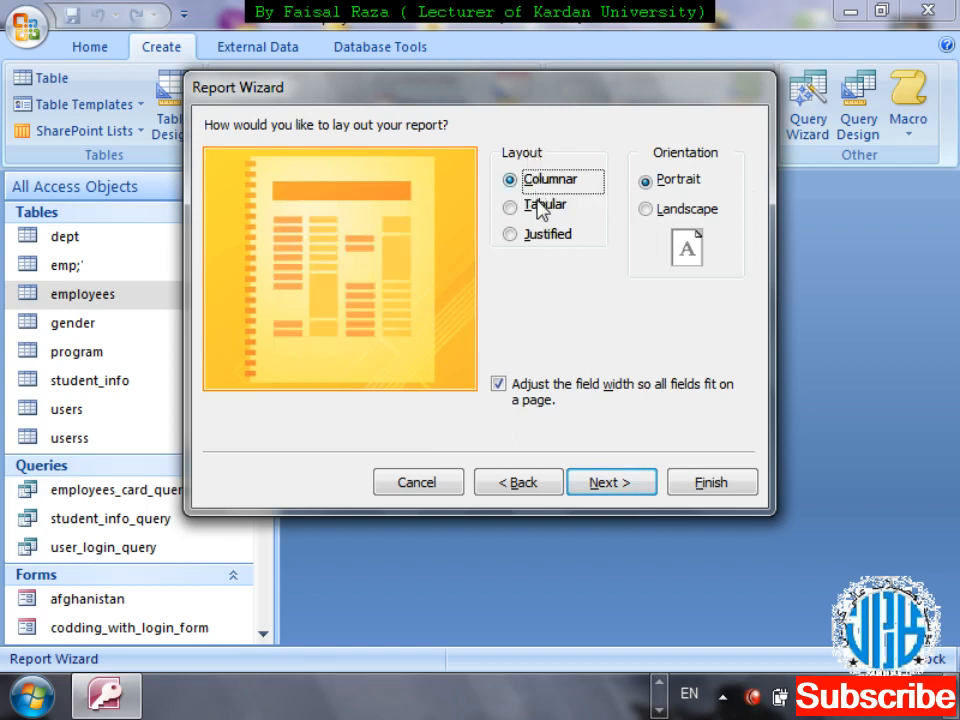
click(540, 207)
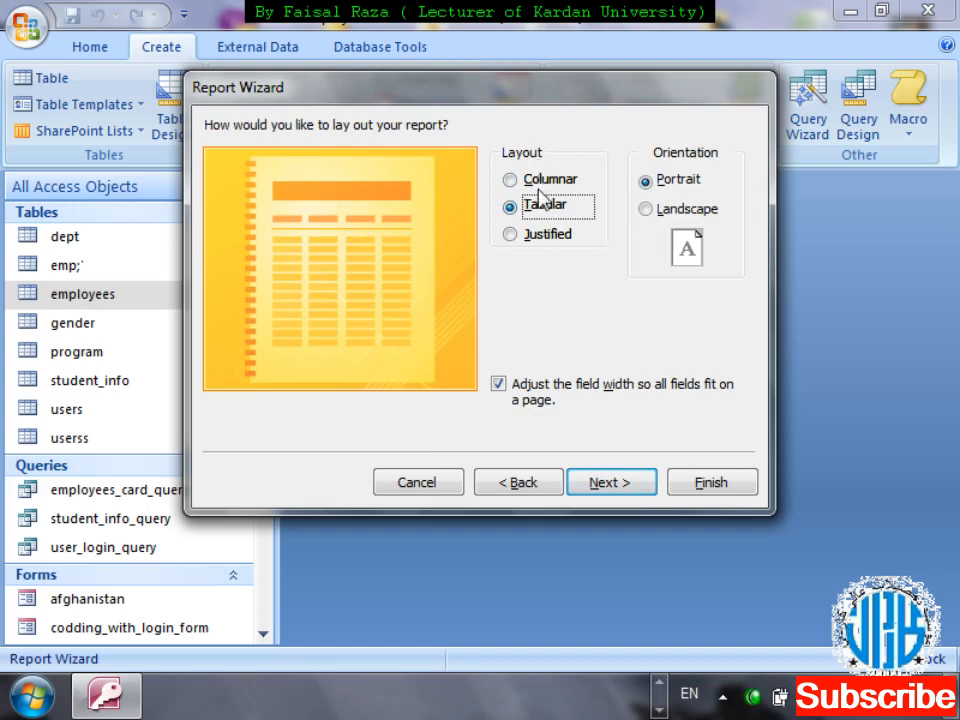
click(538, 183)
click(622, 484)
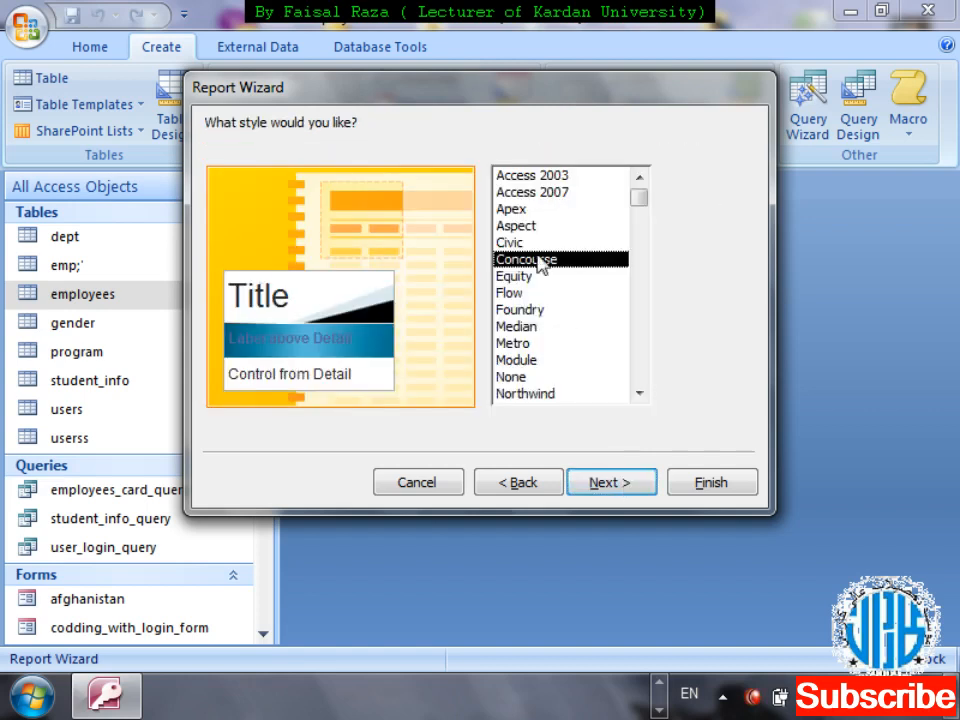
Browse the available report styles and apply the Flow style to the employees report
key(Up)
key(Up)
key(Up)
key(Up)
key(Up)
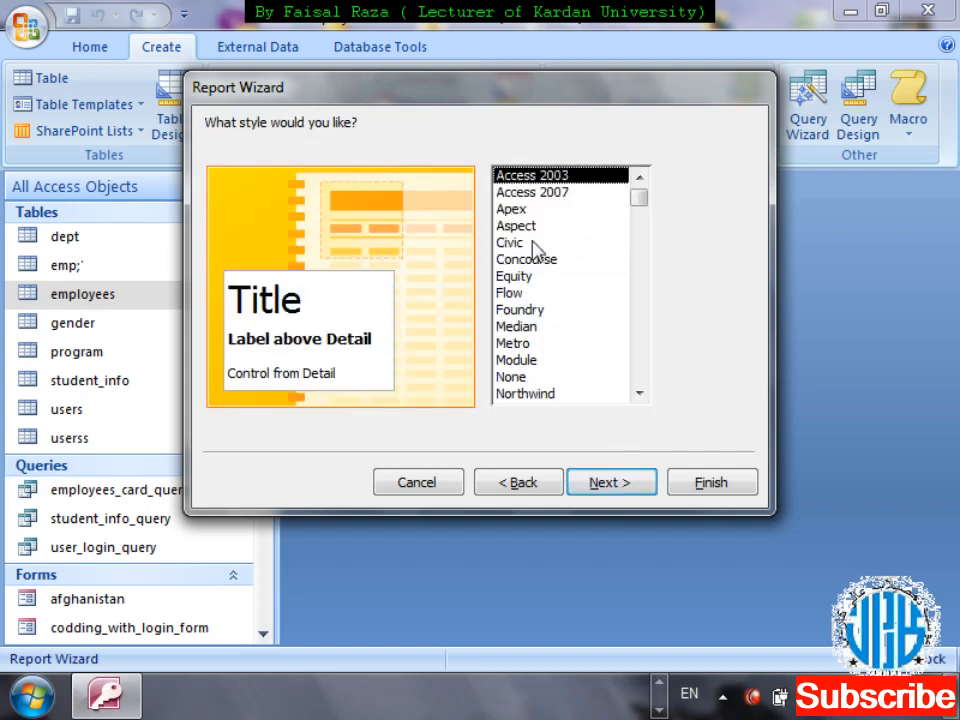
key(Down)
key(Down)
key(Down)
key(Down)
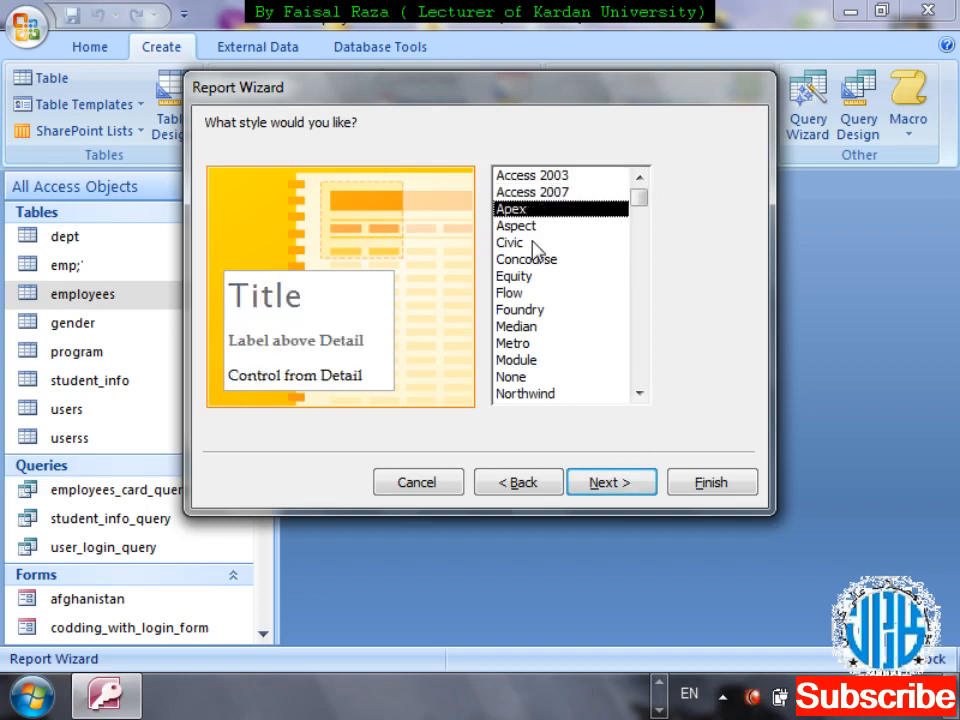
key(Down)
key(Down)
key(Down)
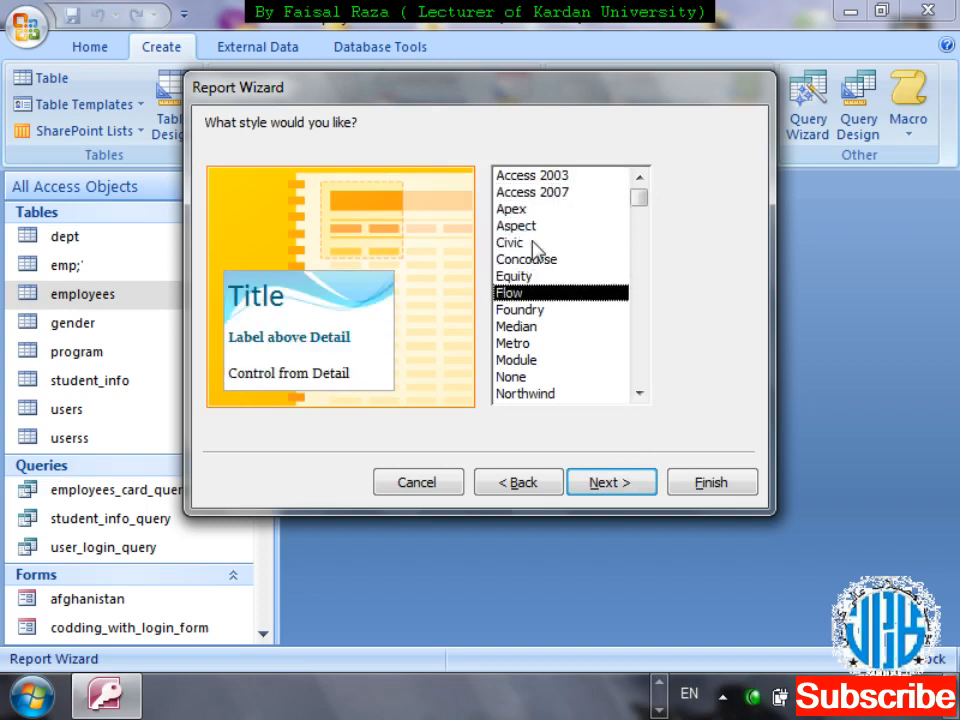
click(606, 483)
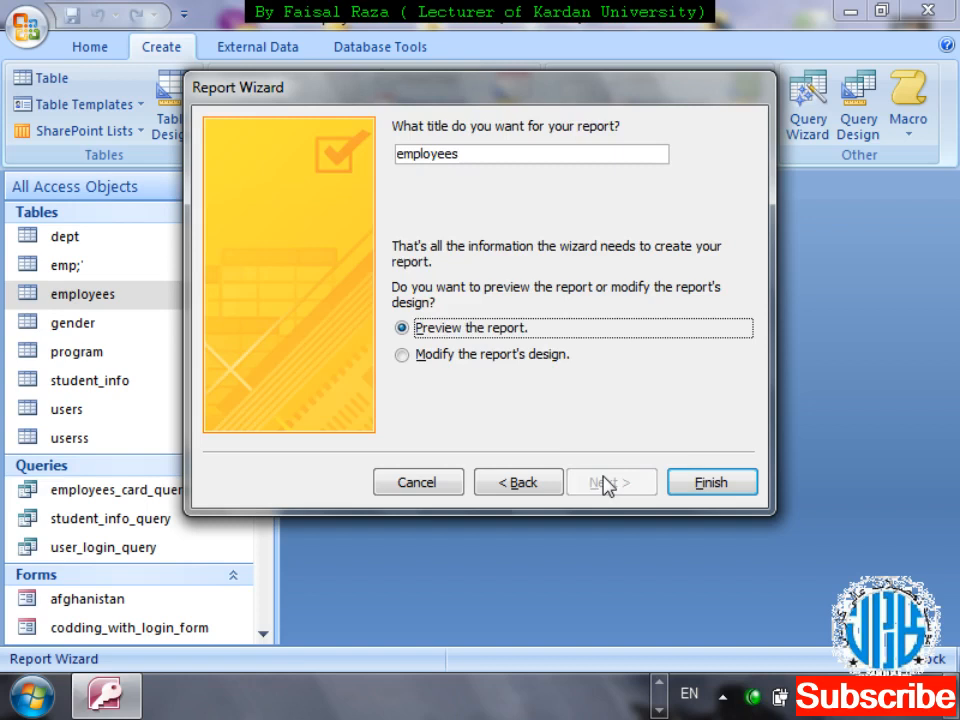
Title the report "employees_list having phone and email", then finish it and review its preview
click(484, 154)
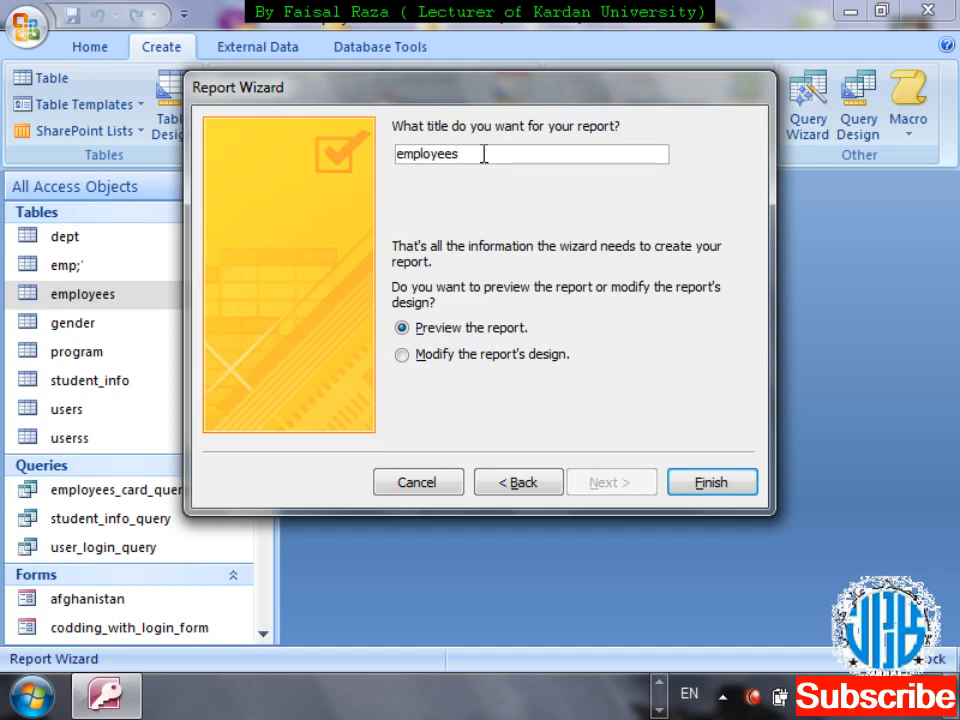
text(+)
key(BackSpace)
text(_list h)
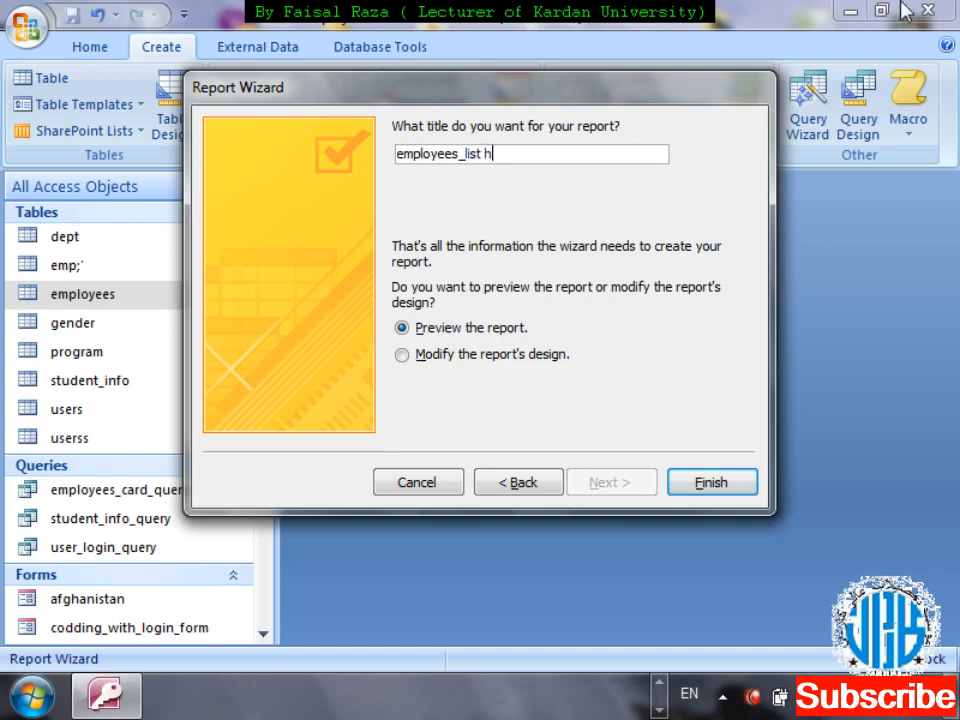
key(BackSpace)
key(BackSpace)
text(ving phone and email)
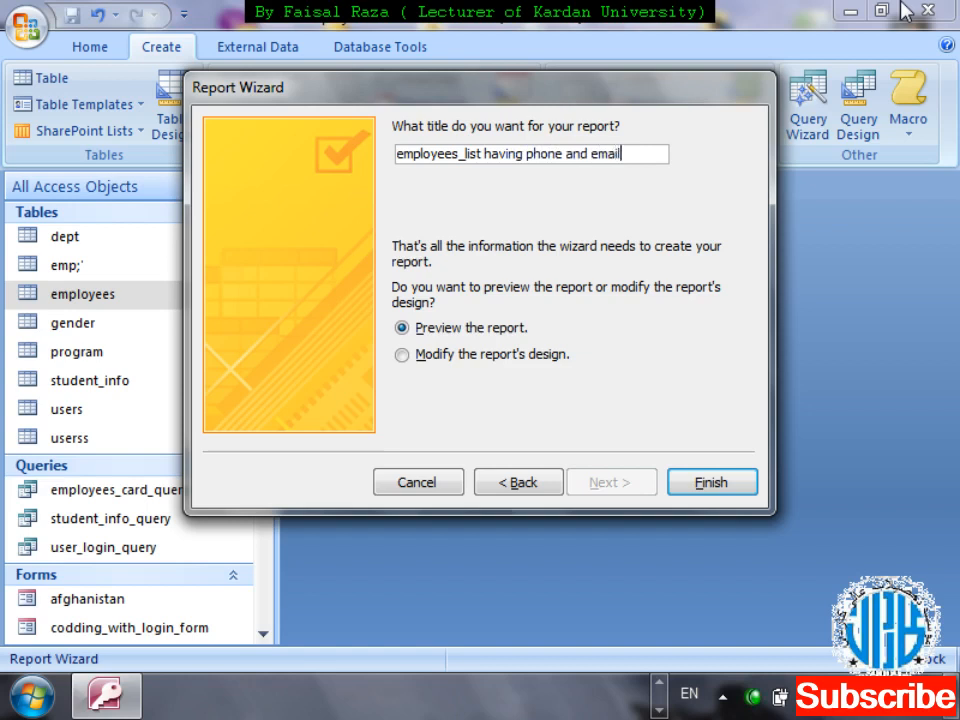
click(743, 480)
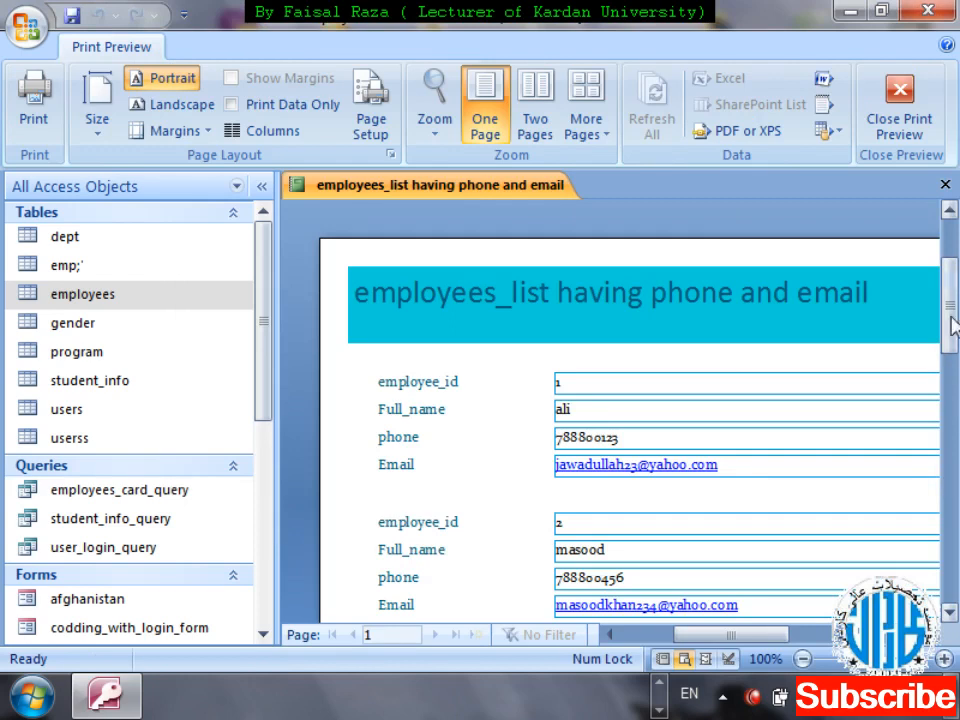
mouse_move(955, 320)
mouse_down()
mouse_move(955, 485)
mouse_move(955, 325)
mouse_up()
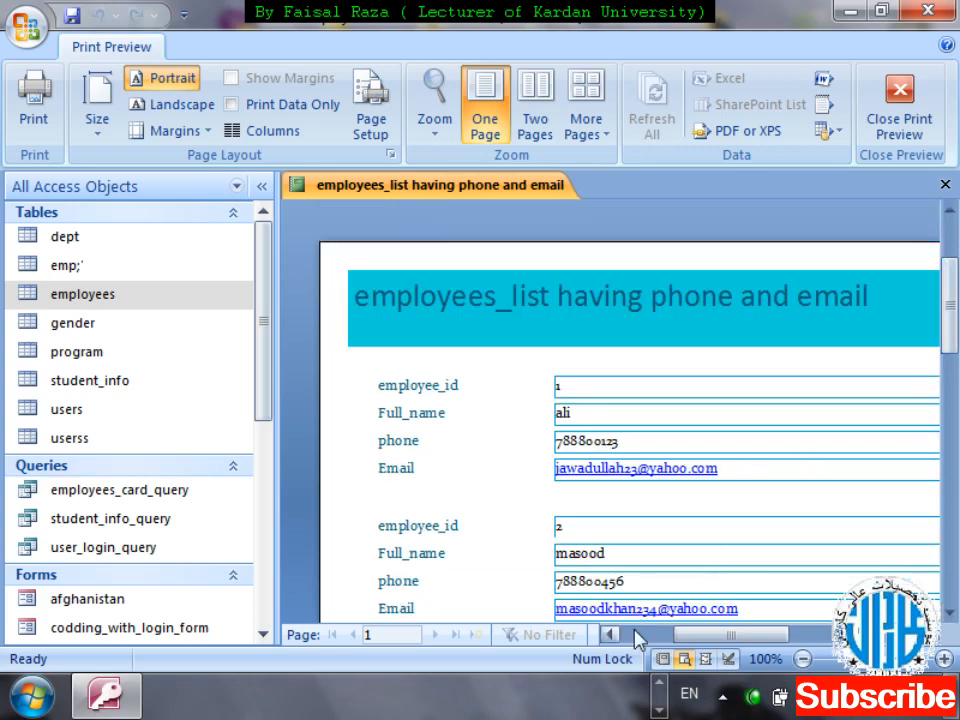
Switch the "employees_list having phone and email" report from print preview to Design View
drag(683, 638, 712, 641)
right_click(404, 189)
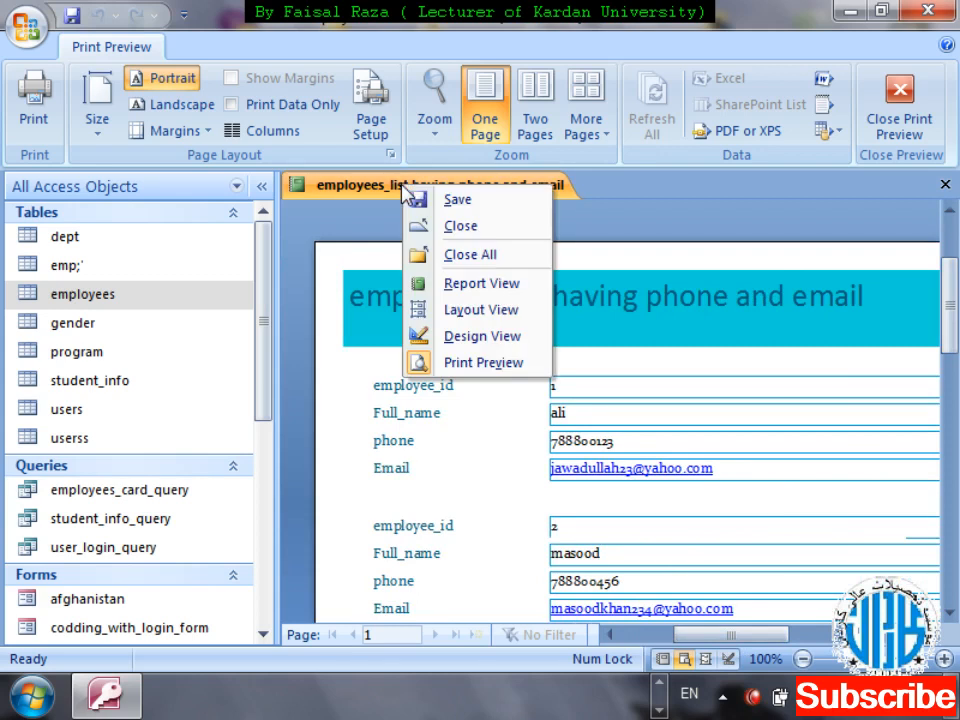
key(Down)
key(Down)
key(Down)
key(Down)
key(Down)
key(Up)
key(Down)
key(Down)
key(Return)
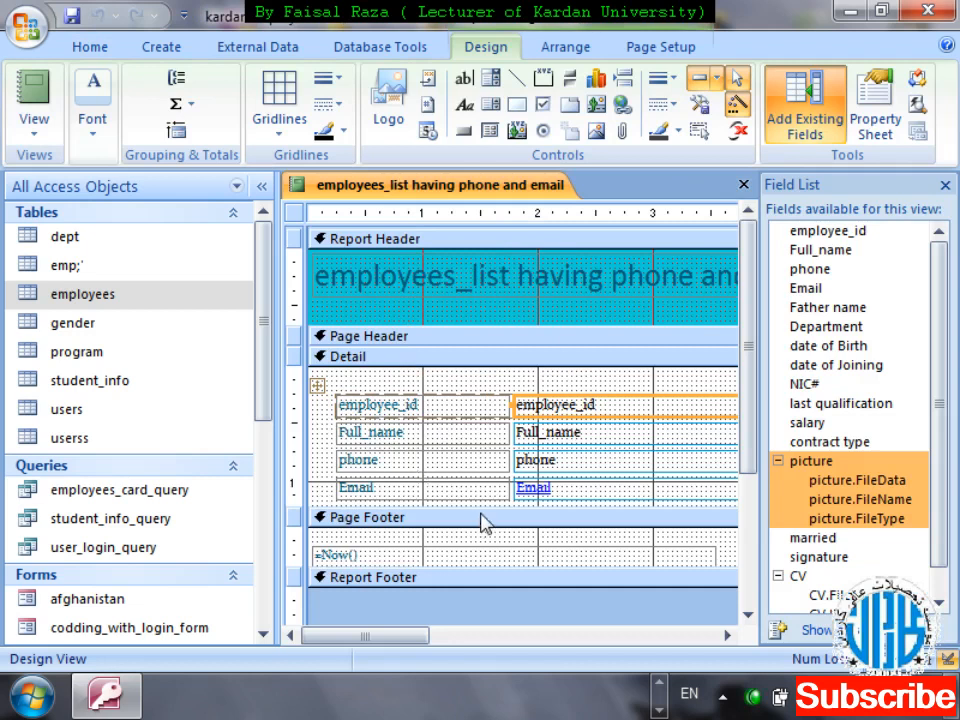
Replace the underscore in the report header title with a space and select the employee_id text box in the Detail section
click(474, 300)
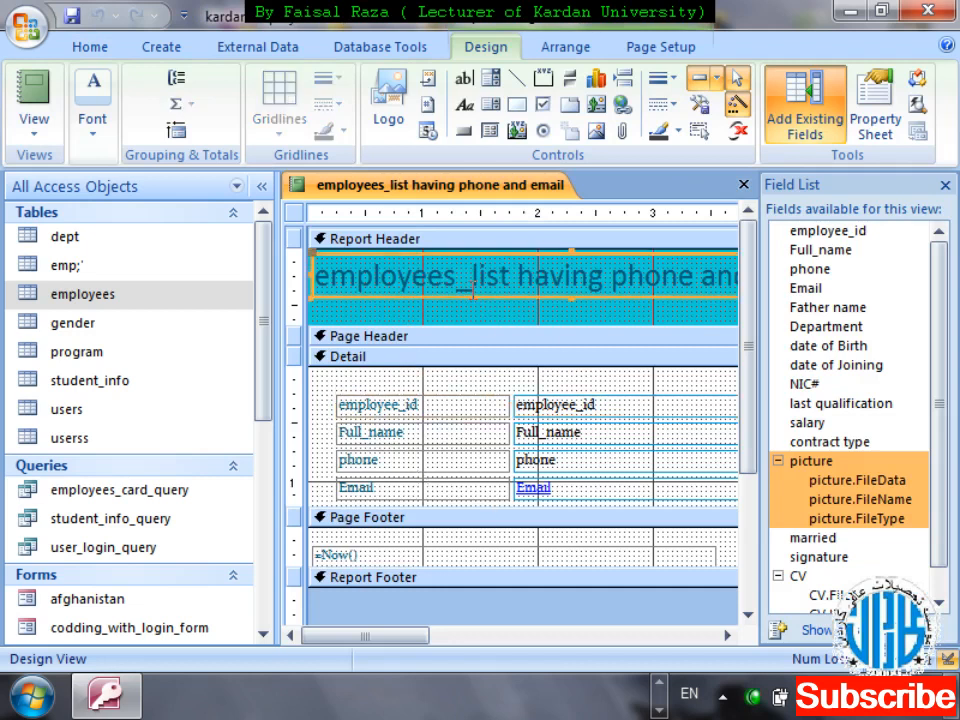
click(473, 287)
key(BackSpace)
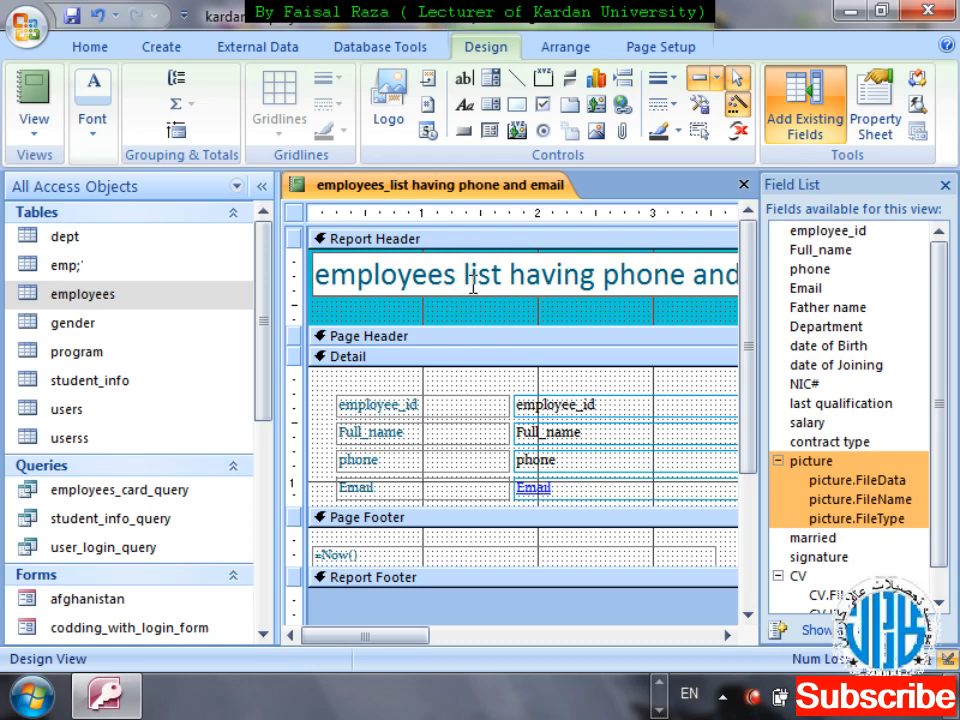
drag(414, 637, 579, 639)
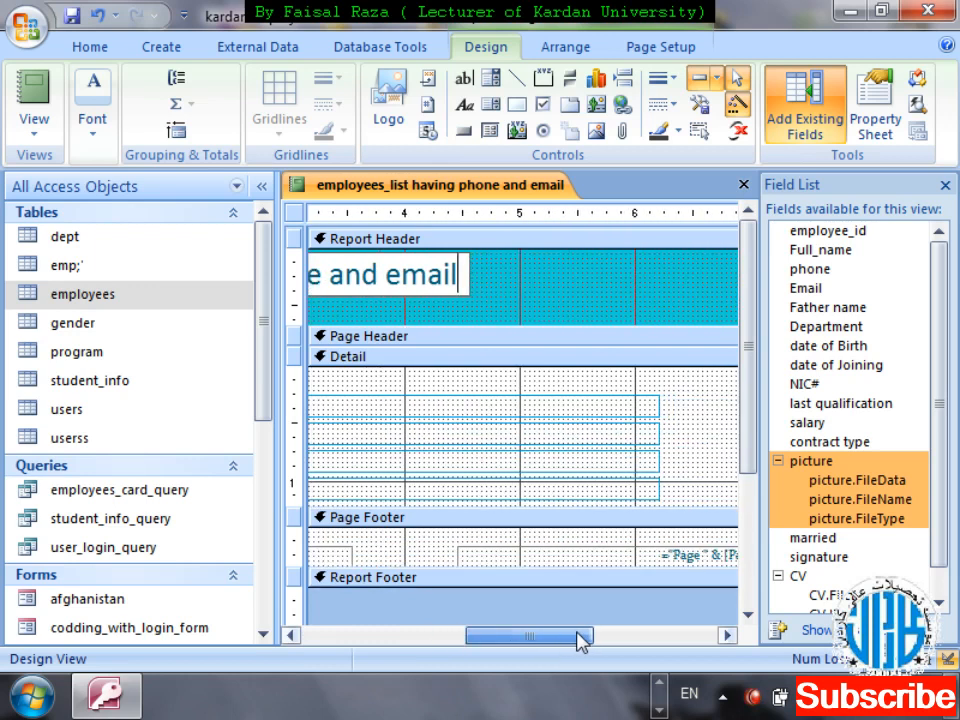
click(514, 413)
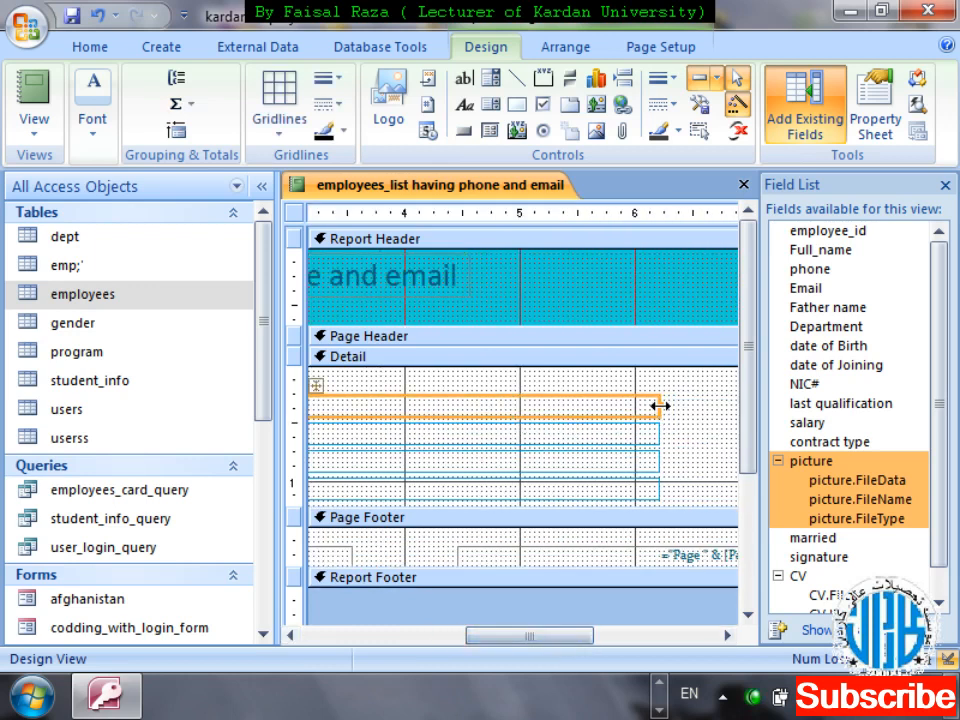
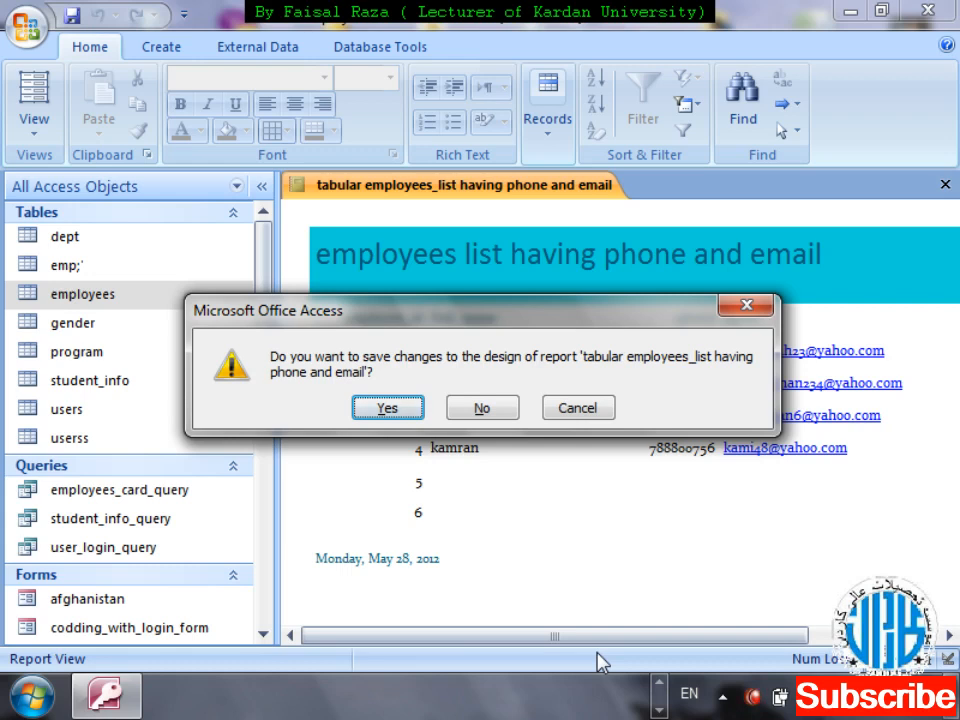
Save the design changes to the "tabular employees_list having phone and email" report while closing it
key(Return)
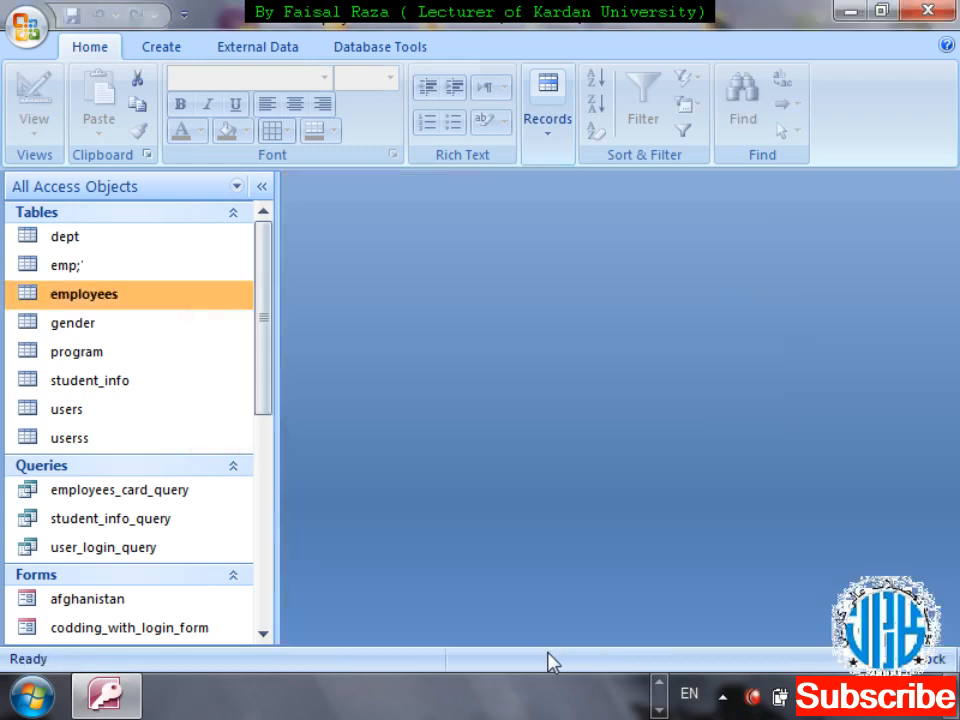
Open the student_info table, review its fields and records, and close it
click(141, 395)
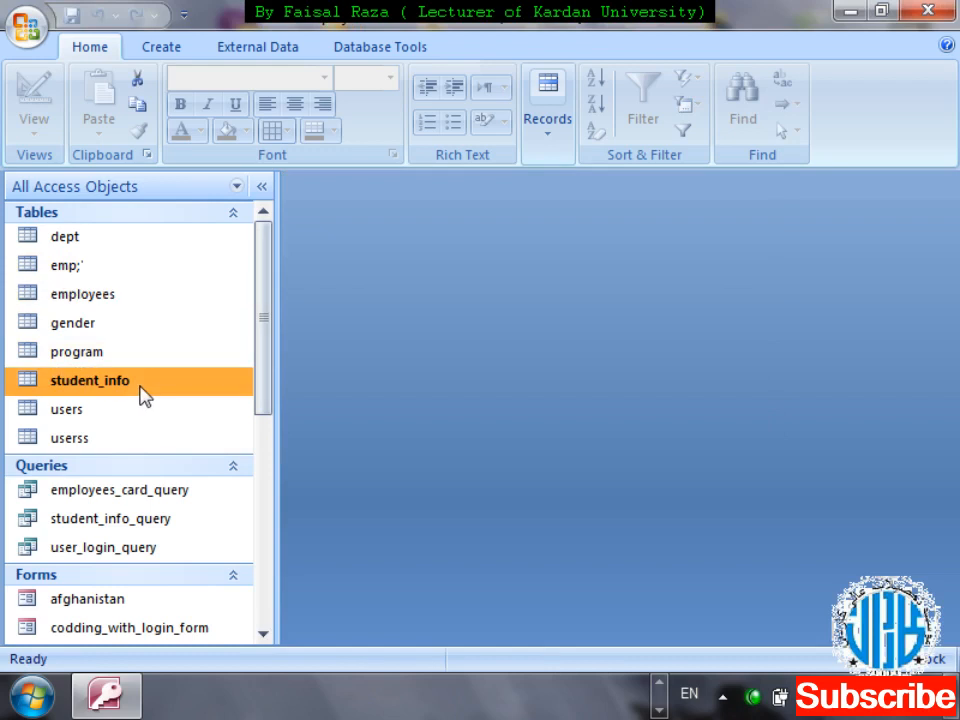
drag(263, 359, 263, 360)
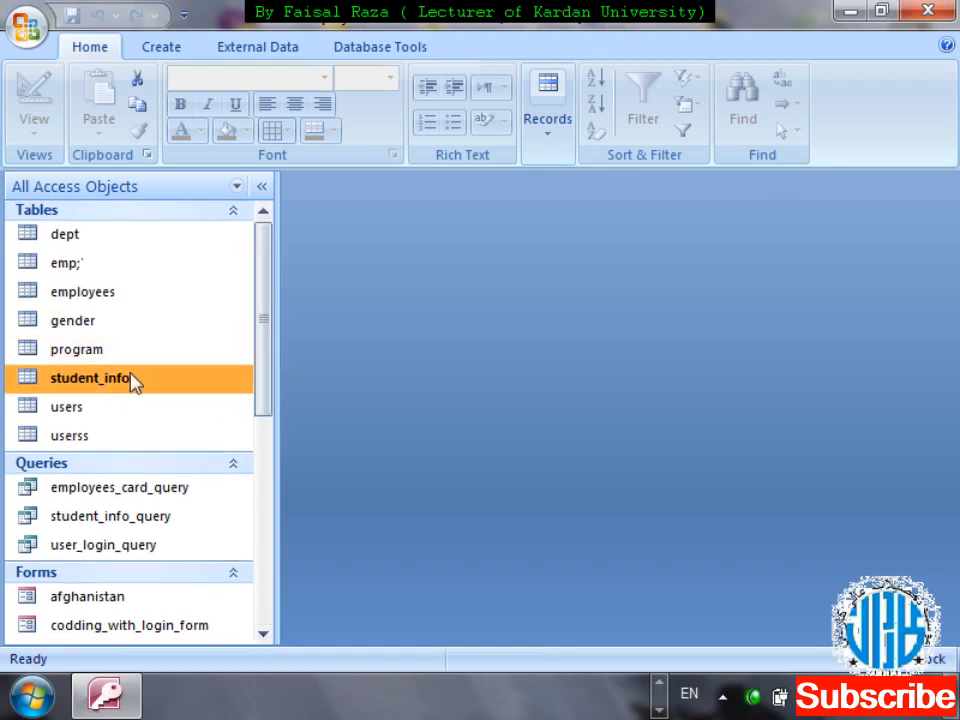
double_click(133, 380)
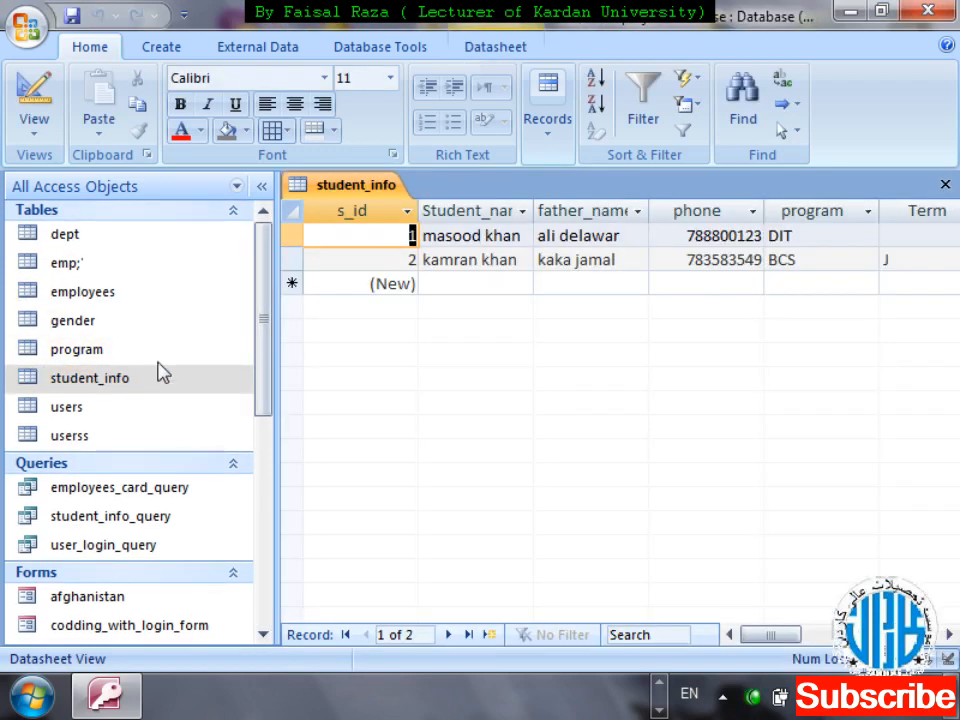
mouse_move(268, 336)
mouse_down()
mouse_move(279, 444)
mouse_move(274, 317)
mouse_up()
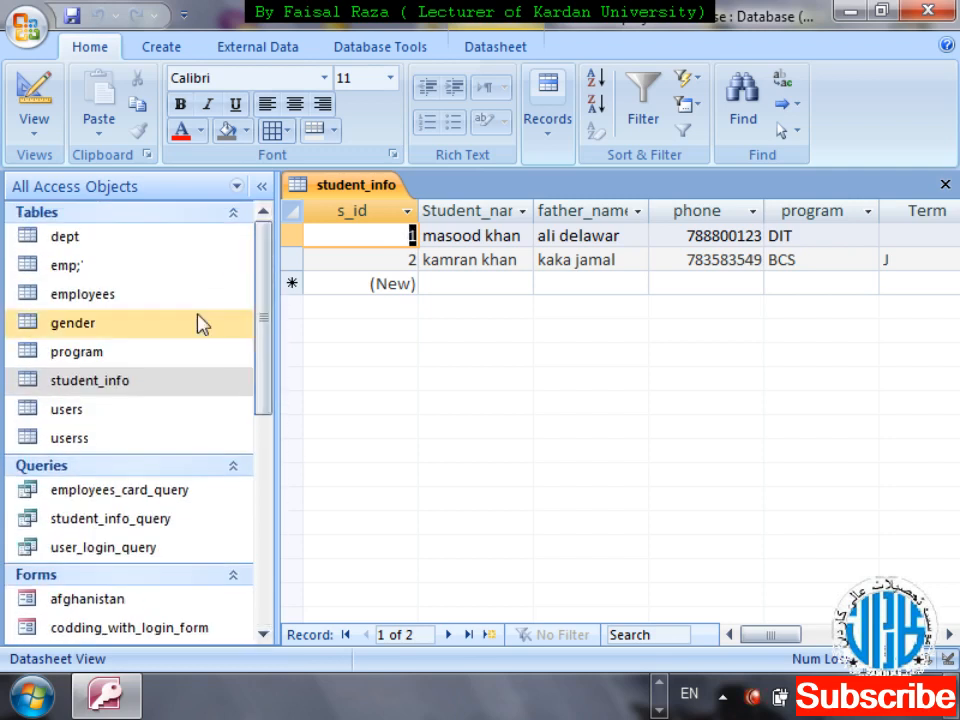
key(ctrl+w)
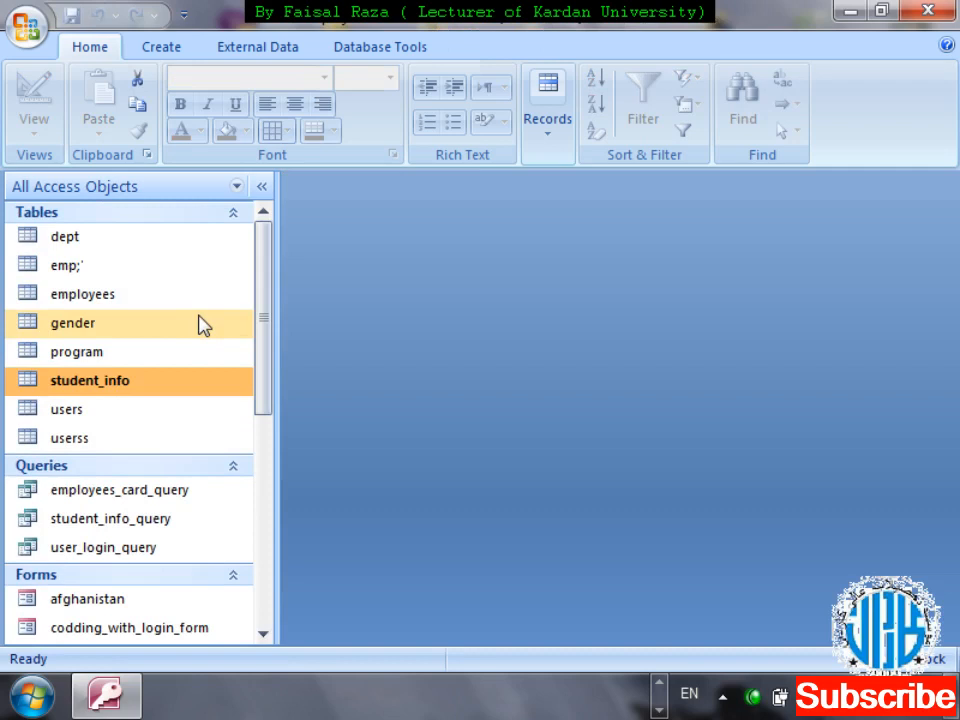
Open the recent database kardandatabase1 and try to enable its disabled content
click(22, 30)
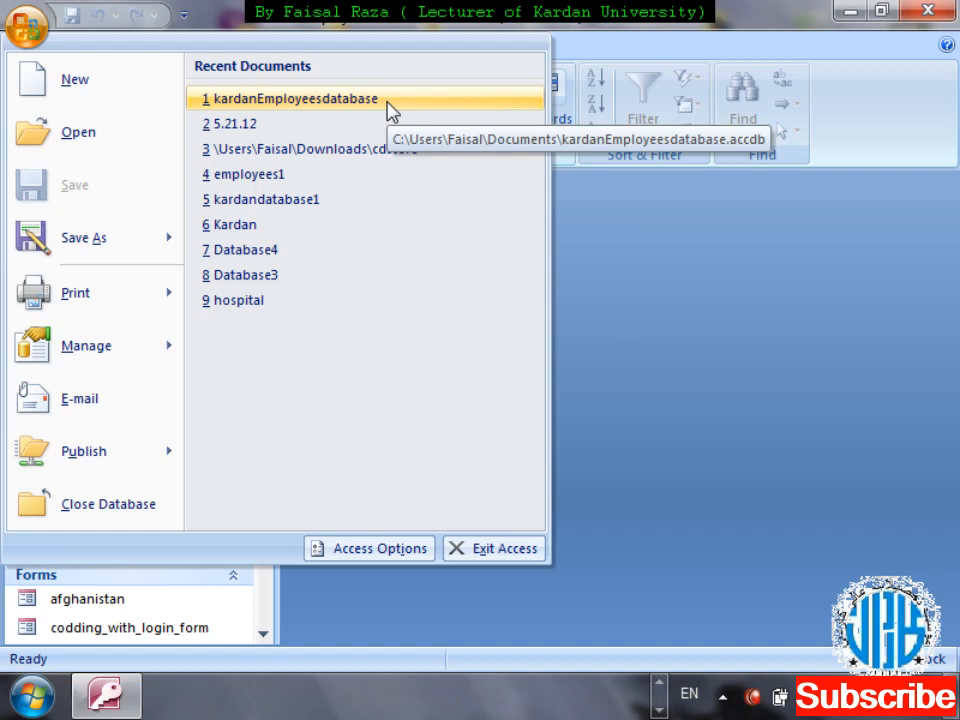
click(344, 203)
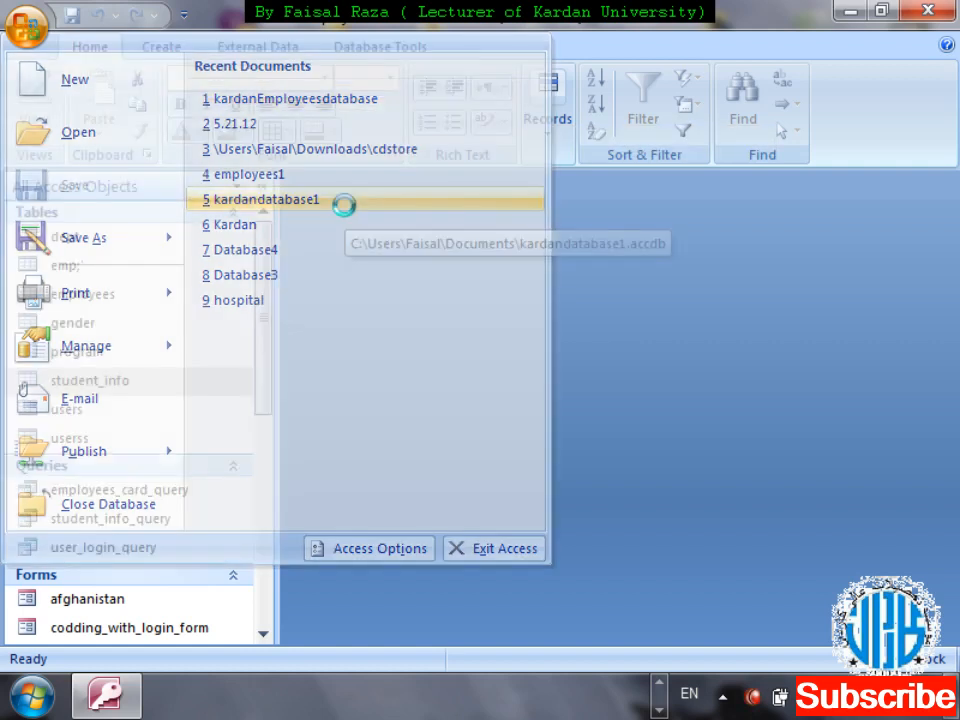
click(536, 195)
click(320, 414)
click(612, 567)
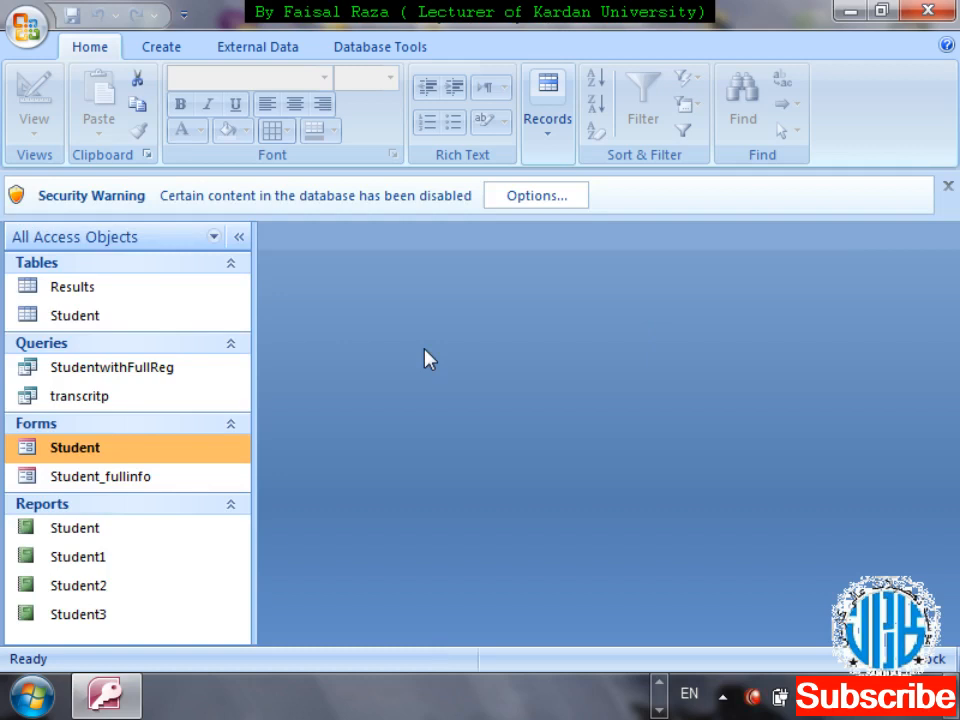
Review the records of the Student and Results tables, closing only the Results table again
double_click(86, 324)
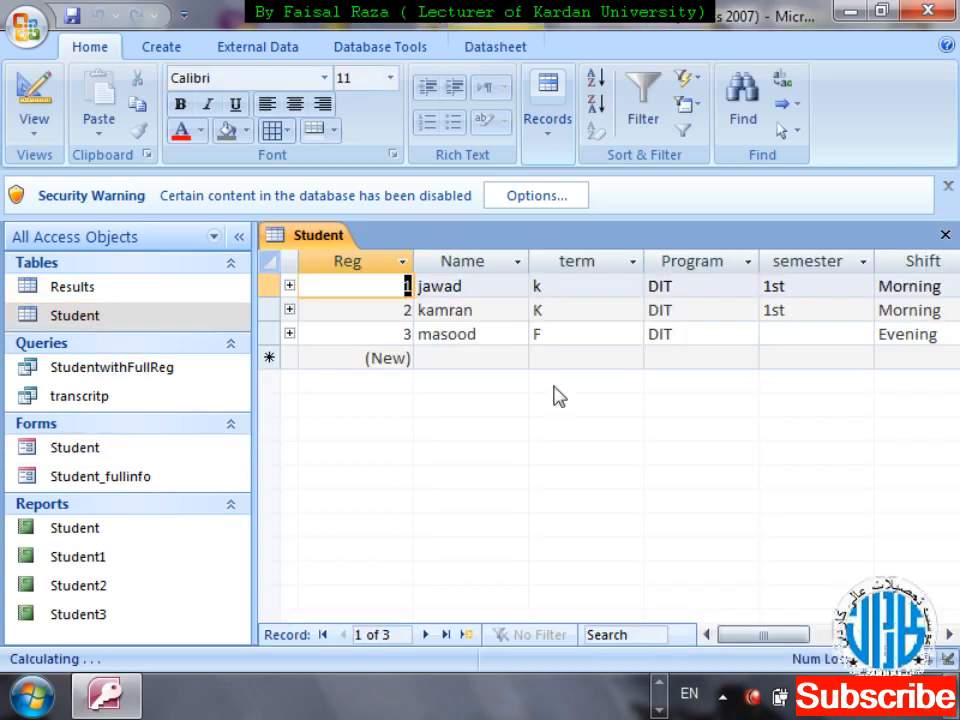
drag(773, 635, 700, 634)
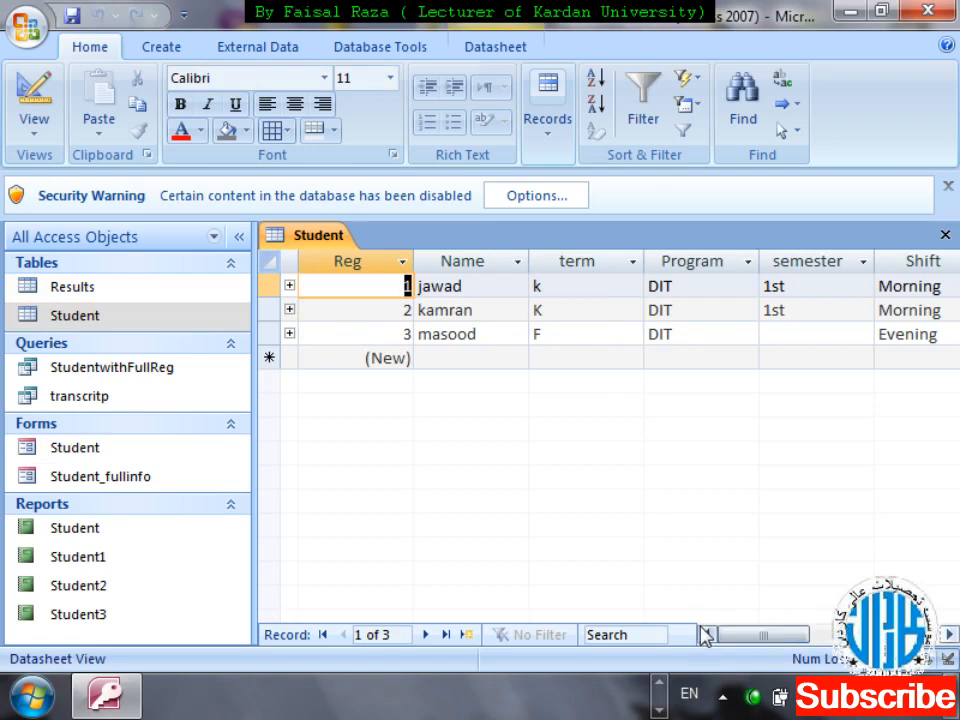
double_click(75, 287)
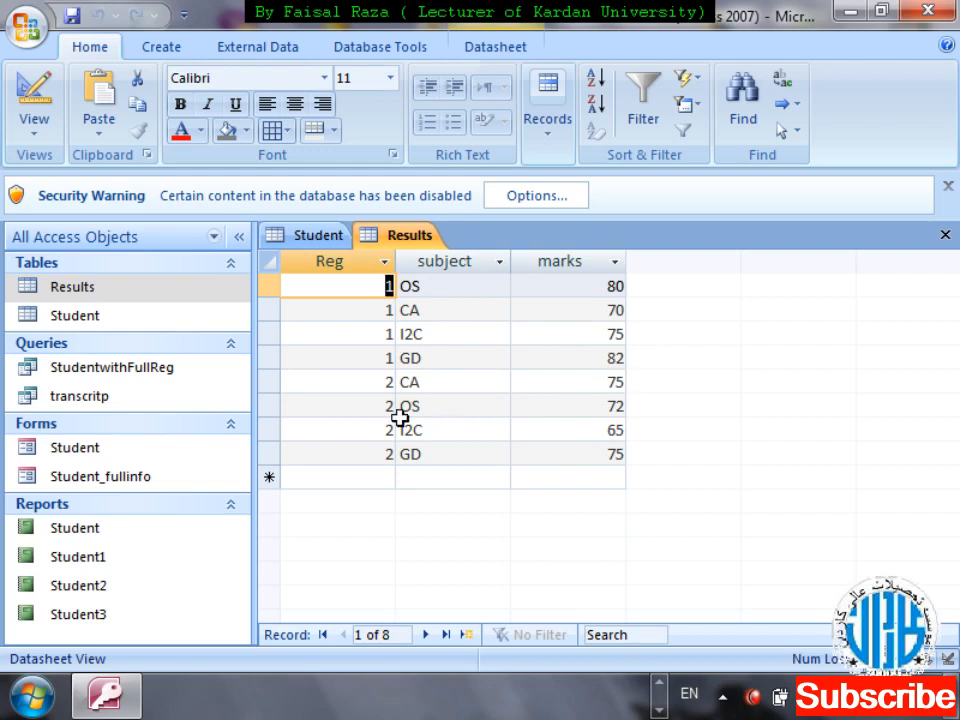
key(ctrl+F4)
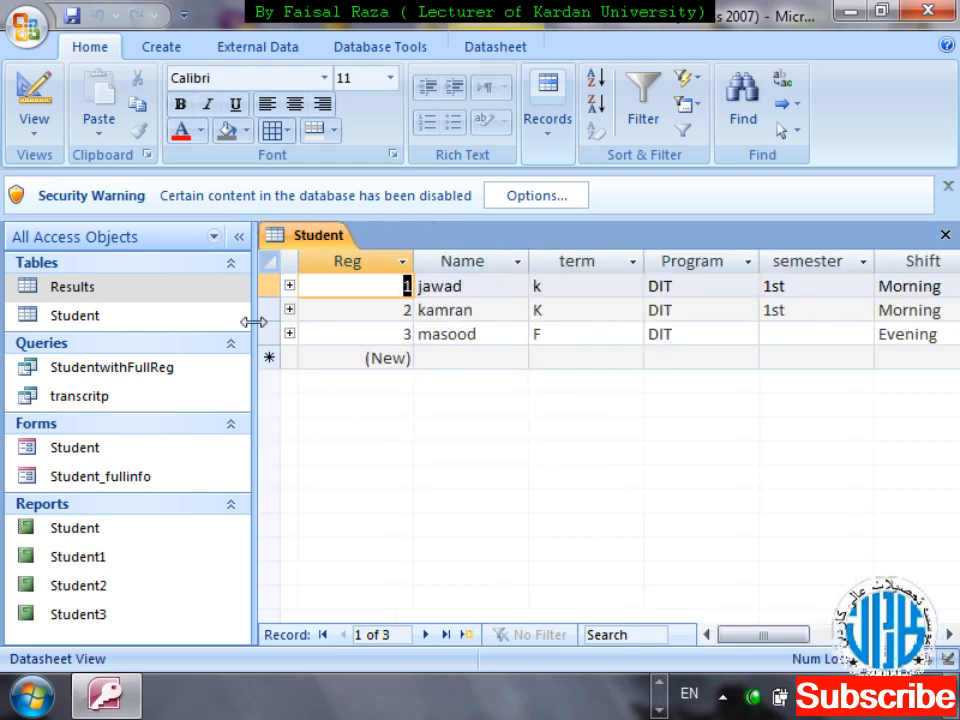
Expand the results subdatasheet of the third student and add subject OS with 72 marks
click(289, 334)
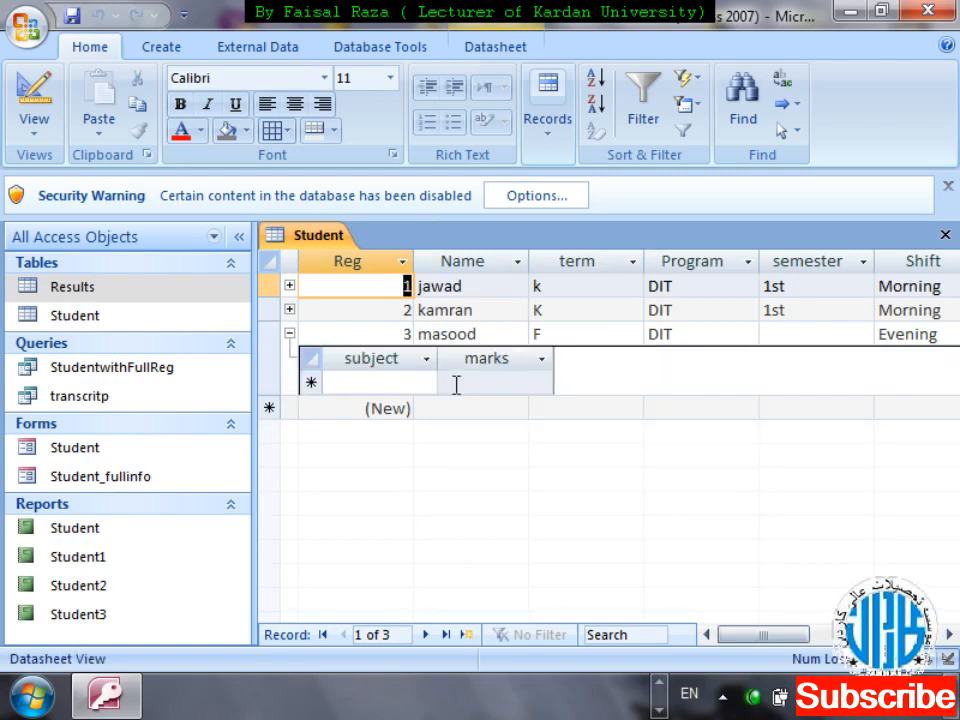
click(388, 382)
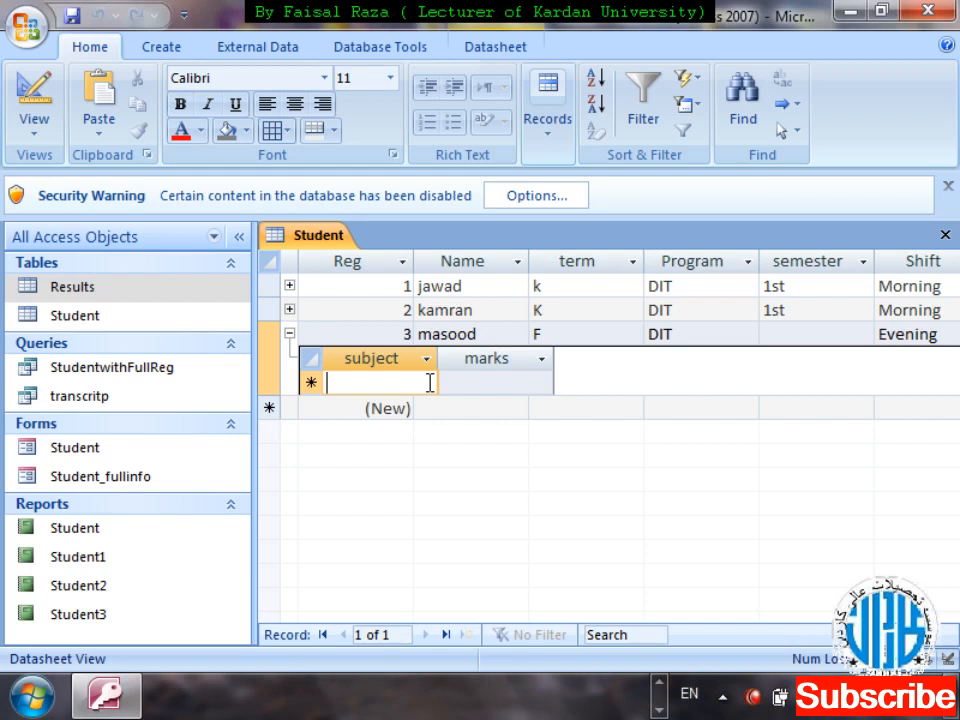
text(OS)
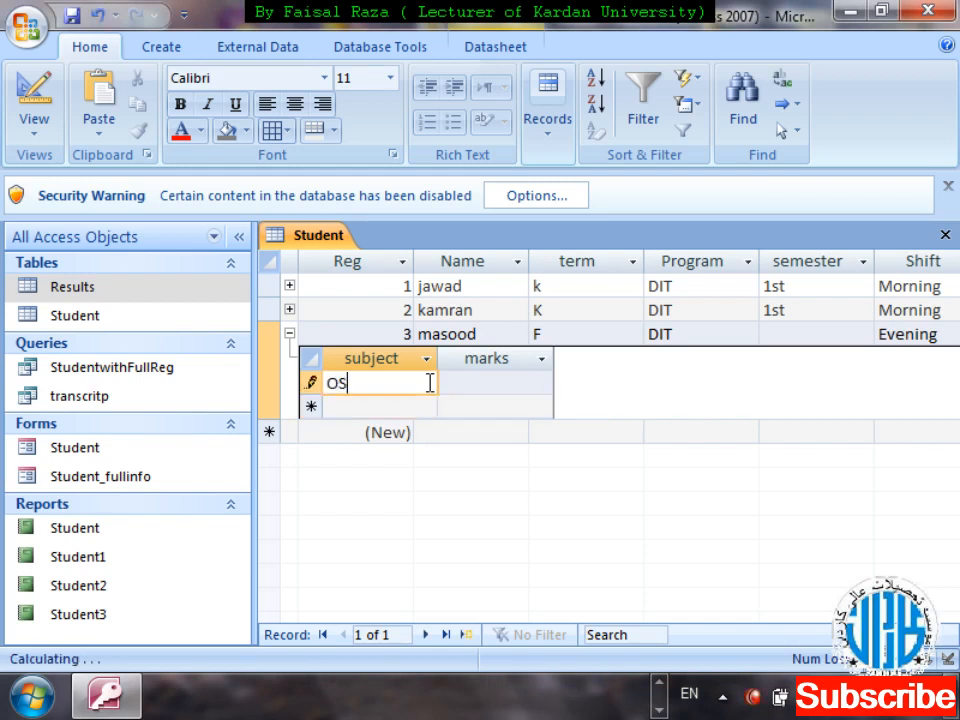
key(Tab)
text(72)
key(Tab)
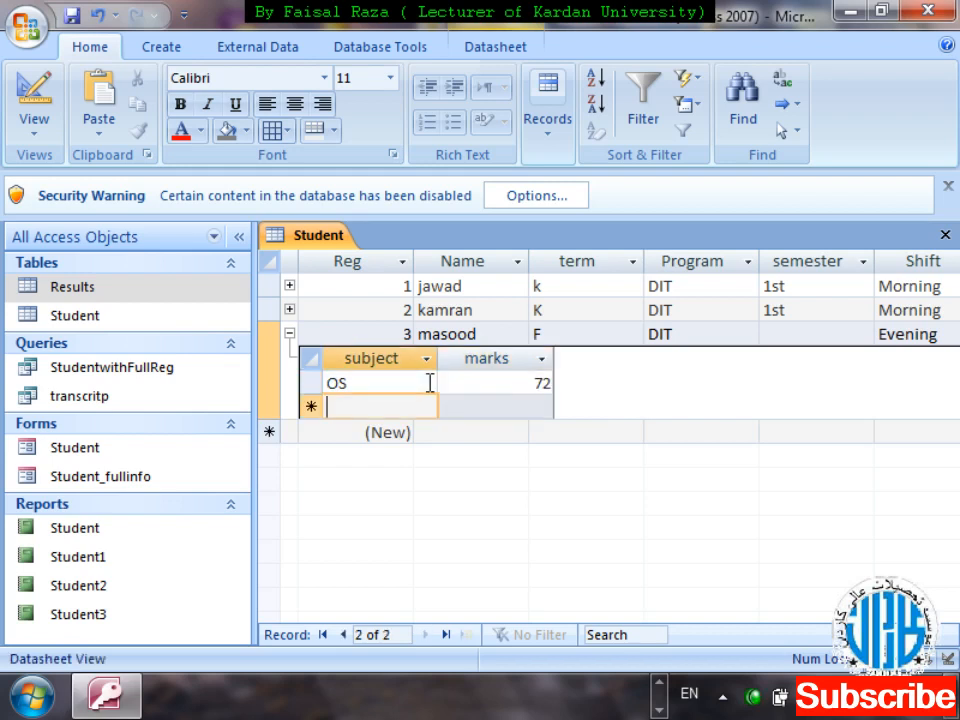
Add subject CA with 66 marks to the third student's results
text(CA)
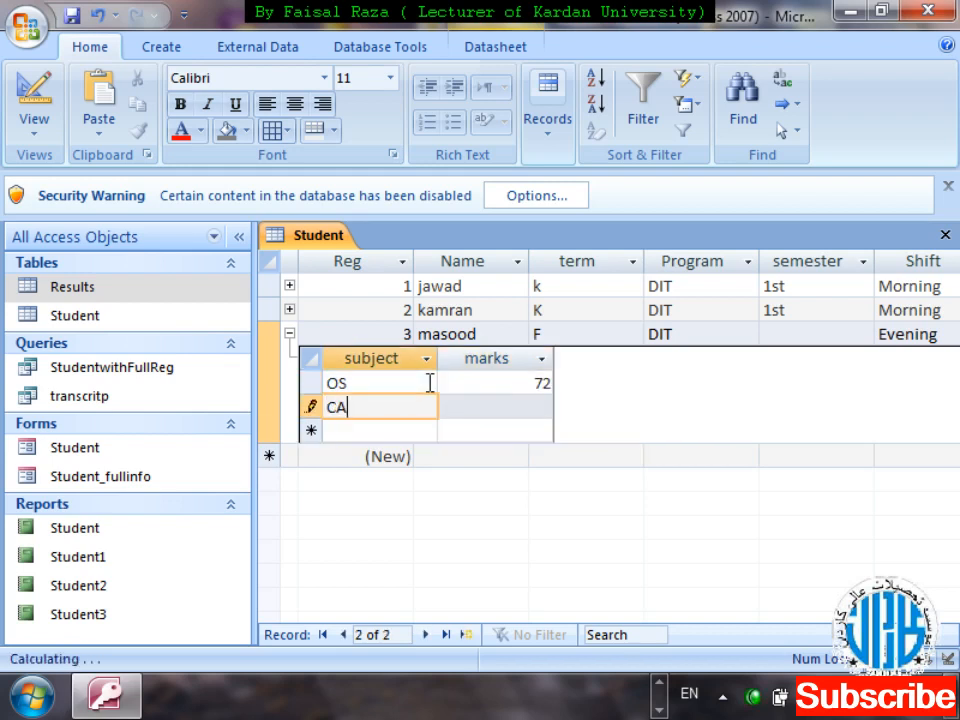
key(Tab)
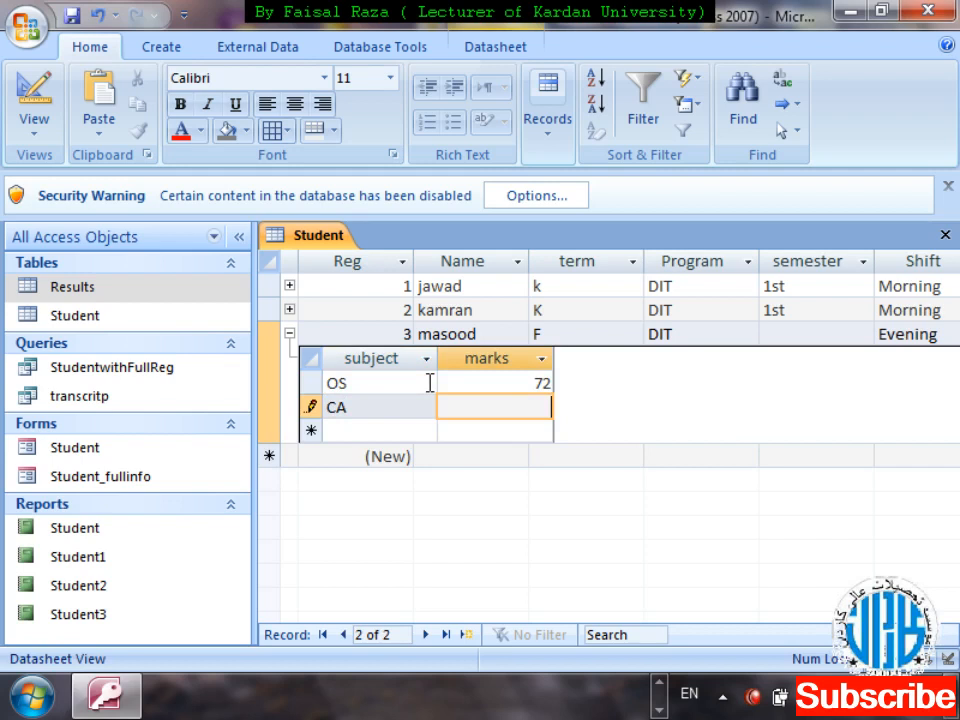
text(66)
key(Tab)
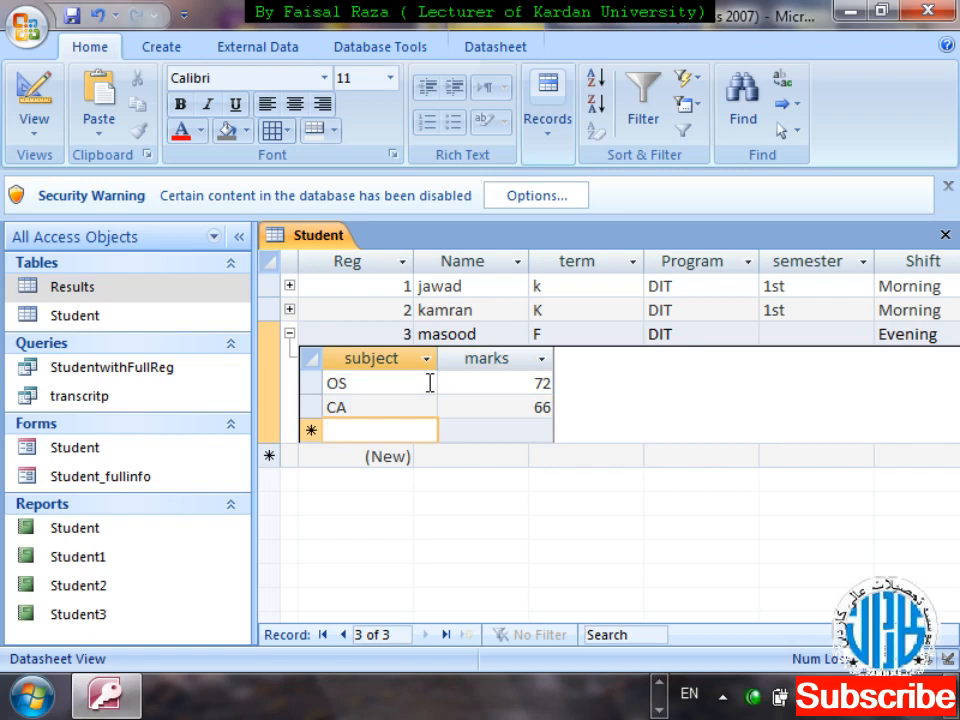
Add subject I2C with 85 marks to the third student's results
text(i@)
key(BackSpace)
text(2)
key(BackSpace)
key(BackSpace)
key(Caps_Lock)
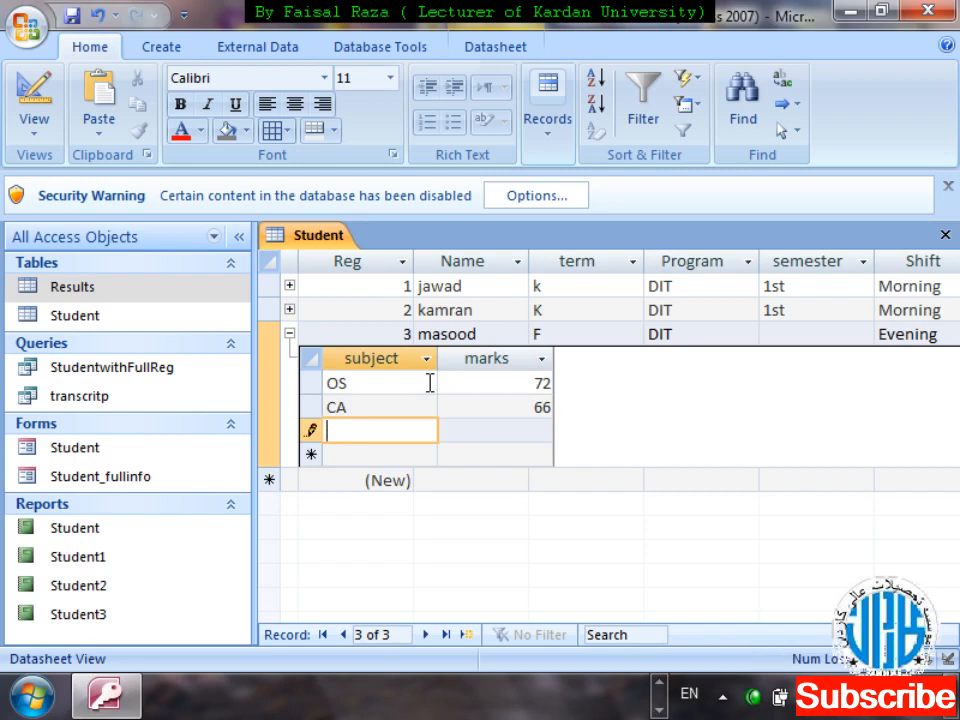
text(I2c)
key(BackSpace)
text(C)
key(Tab)
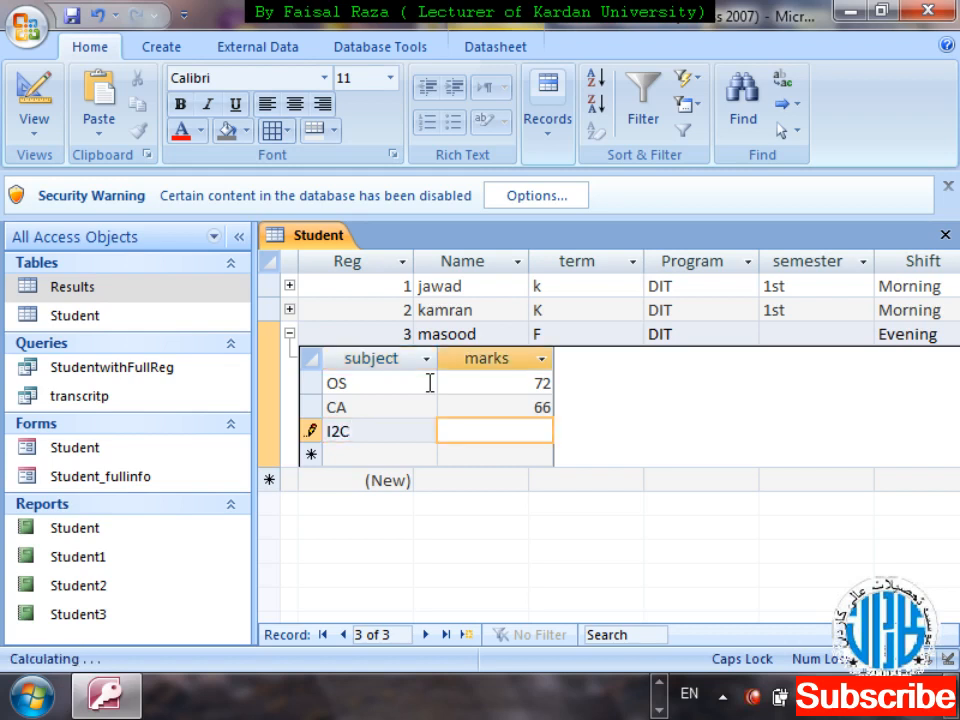
text(85)
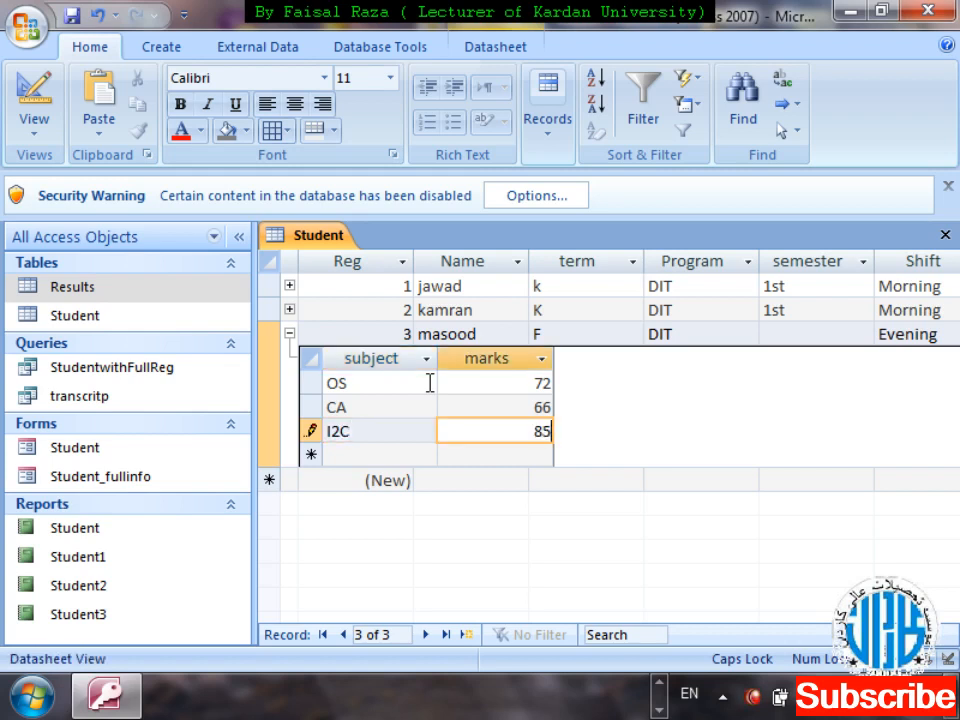
key(Tab)
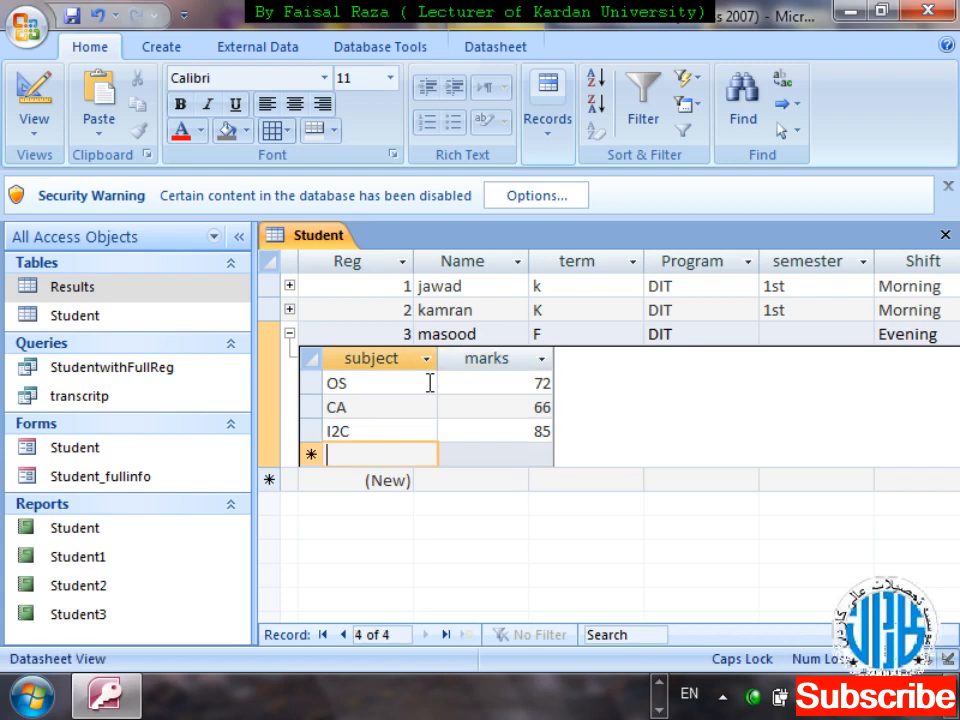
Add subject GD with 94 marks to the third student's results and close the Student table
text(gd)
key(BackSpace)
key(BackSpace)
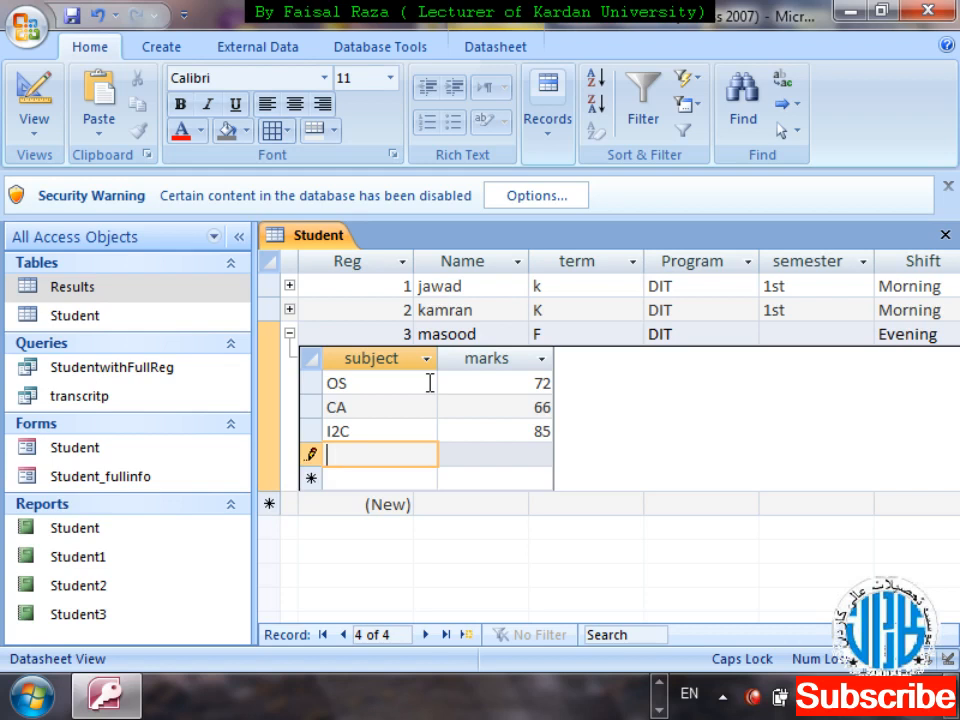
key(Caps_Lock)
text(GD)
key(Tab)
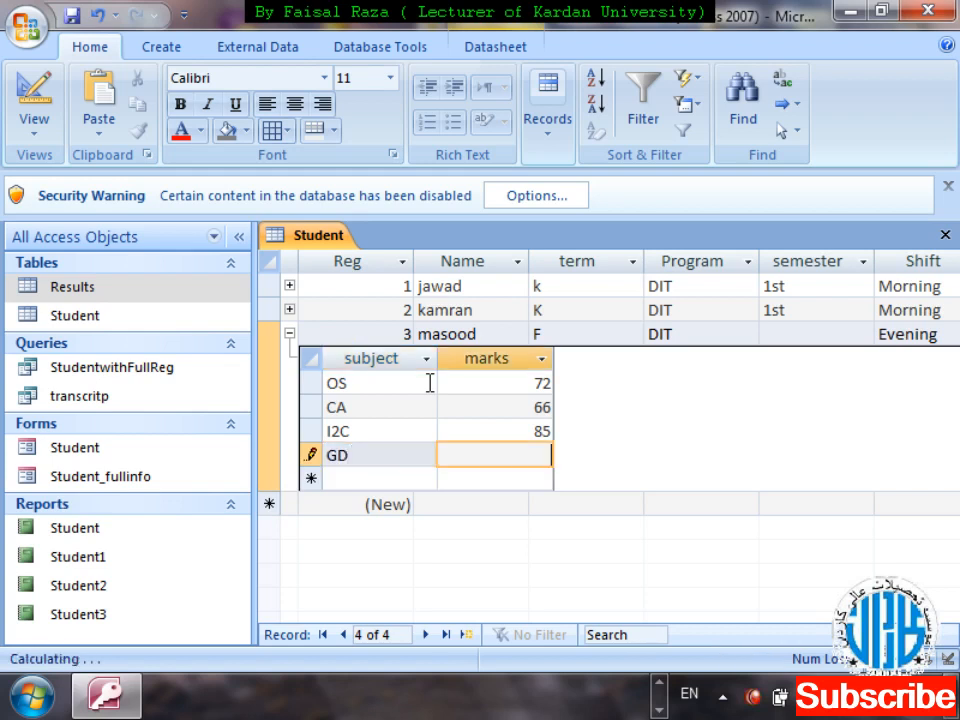
text(9)
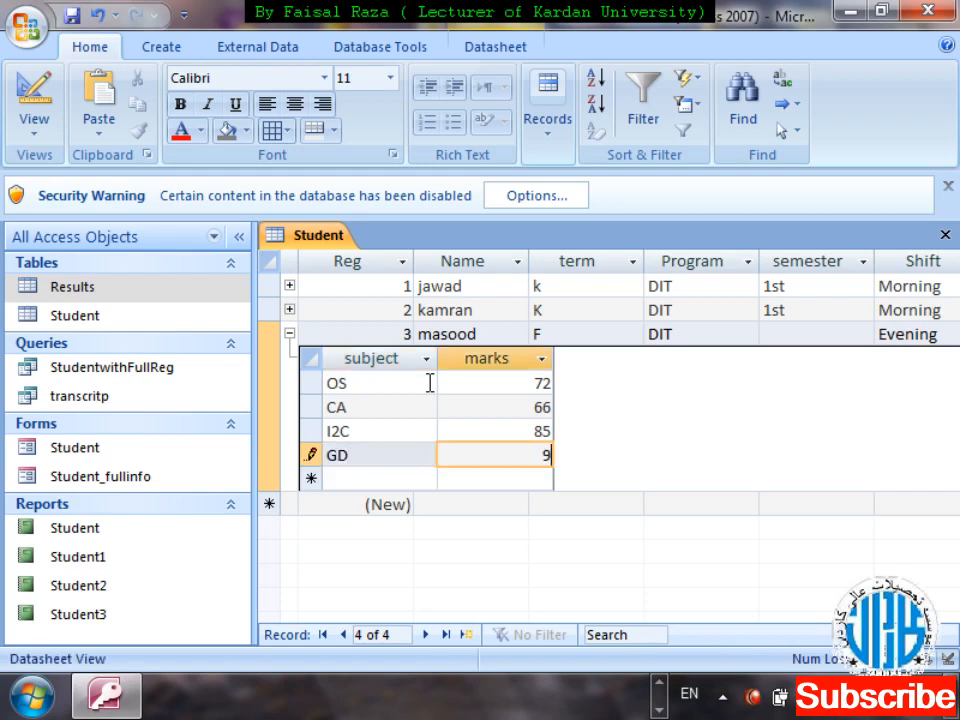
text(4)
key(Up)
key(Up)
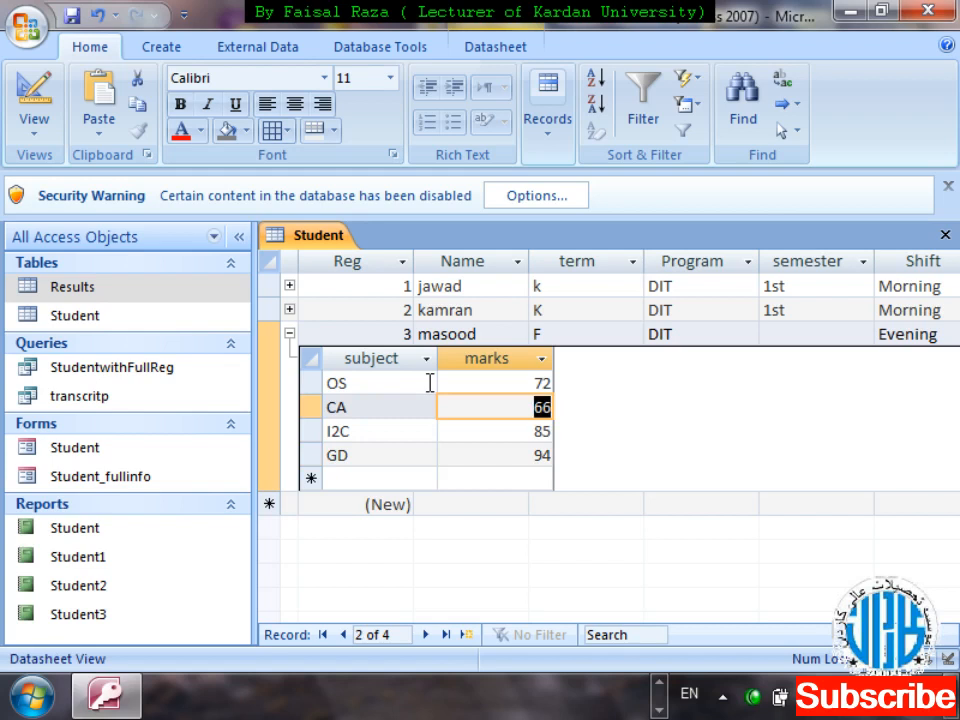
key(ctrl+w)
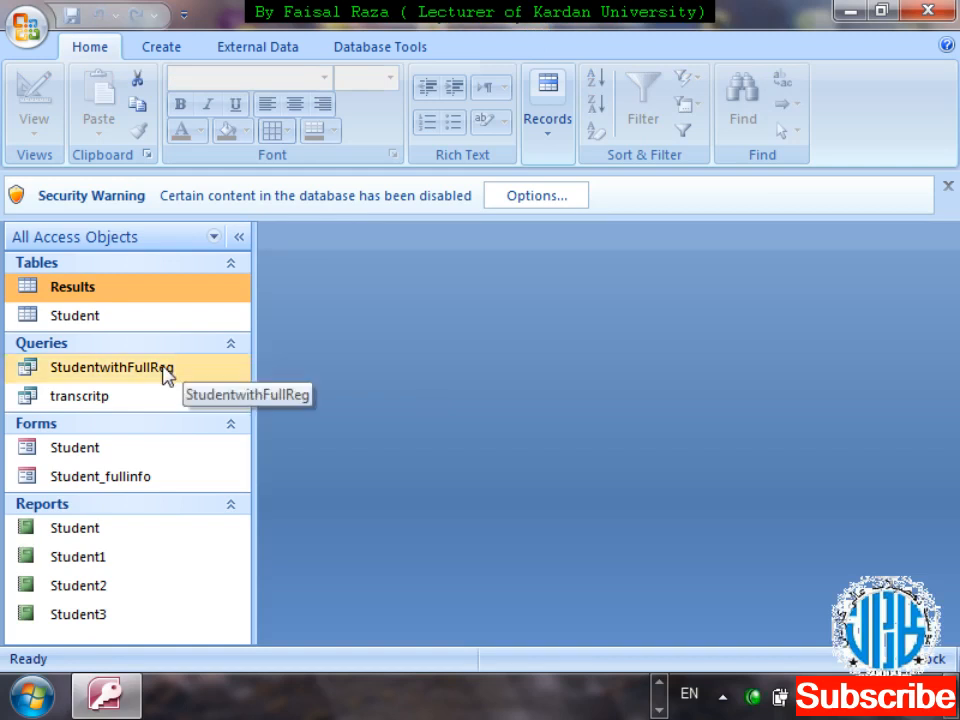
Generate a basic report from the Student table, look over its columns, and close it without saving
click(103, 322)
click(158, 46)
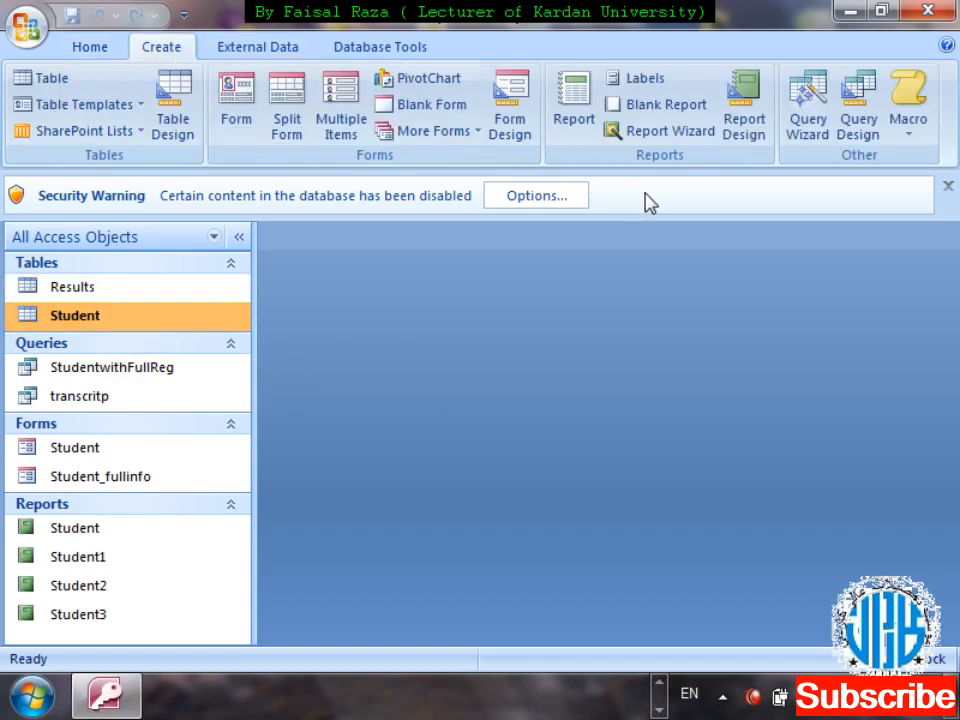
click(576, 126)
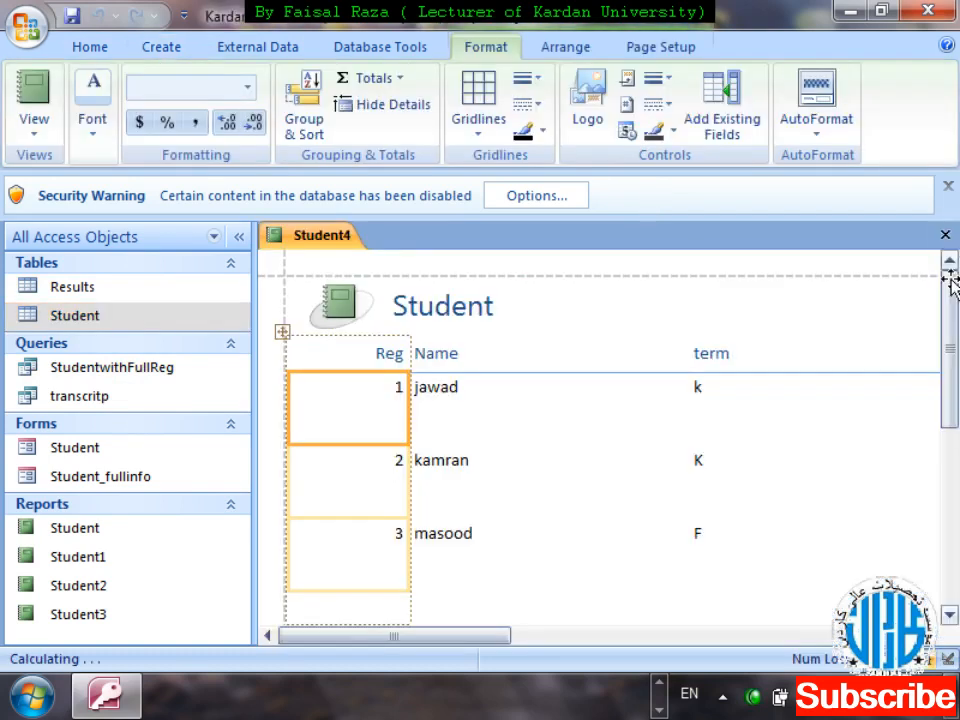
drag(480, 646, 779, 640)
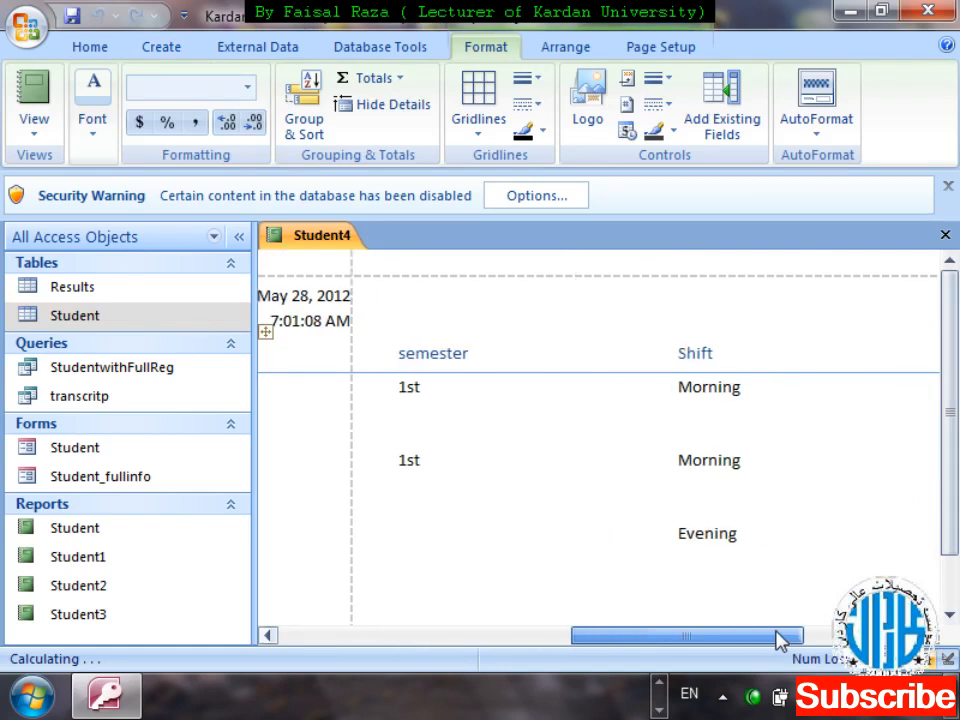
drag(954, 364, 957, 225)
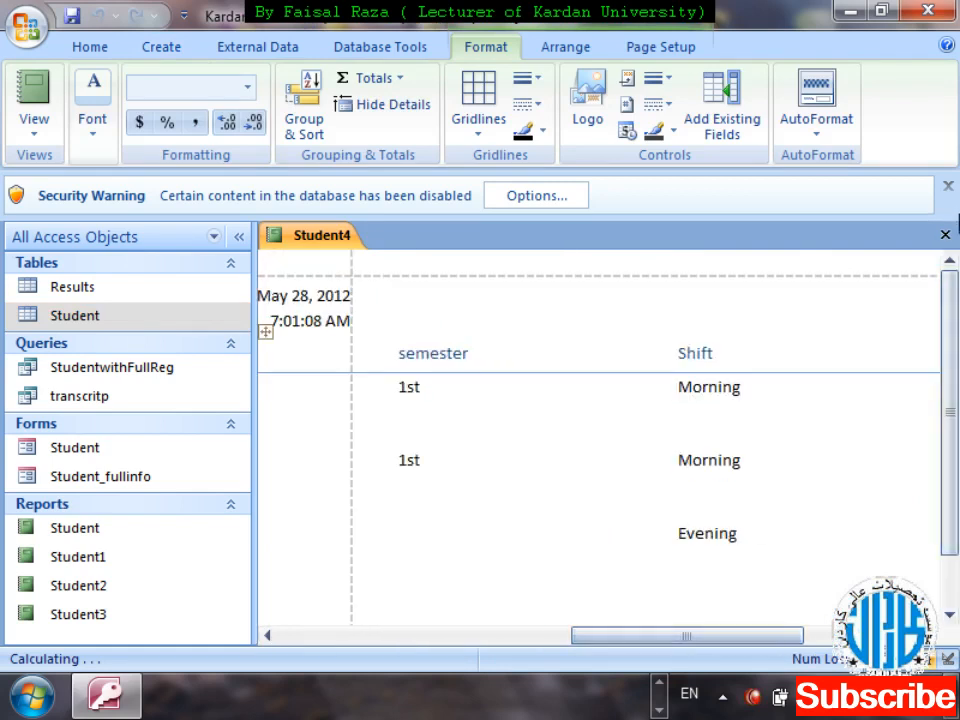
click(945, 234)
click(483, 410)
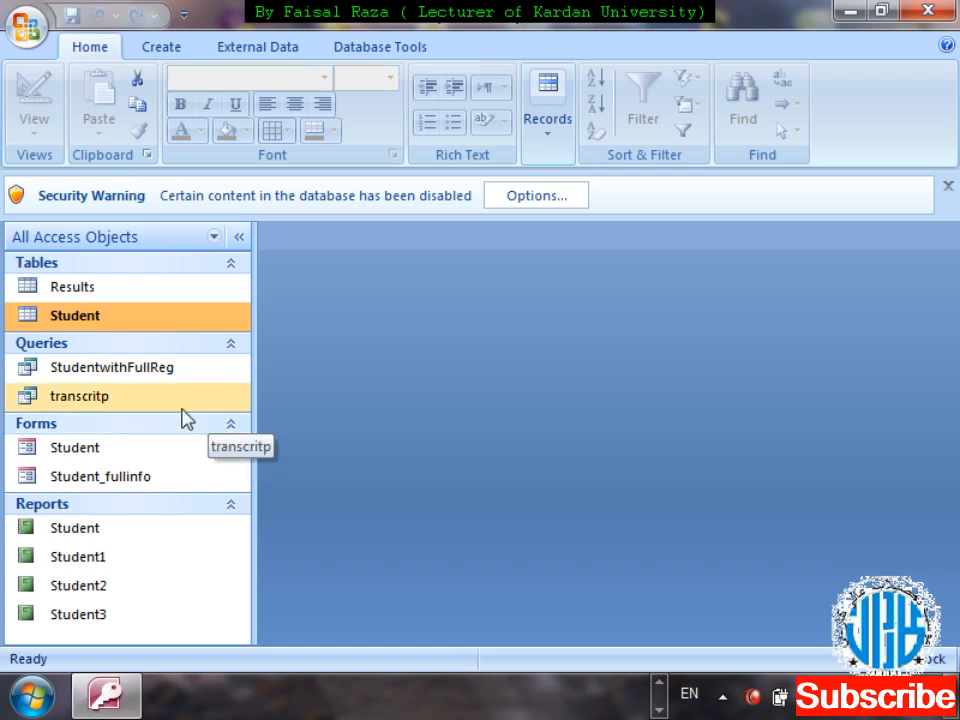
Open the StudentwithFullReg query's datasheet to view its Registration column, and close it again
click(118, 398)
right_click(118, 398)
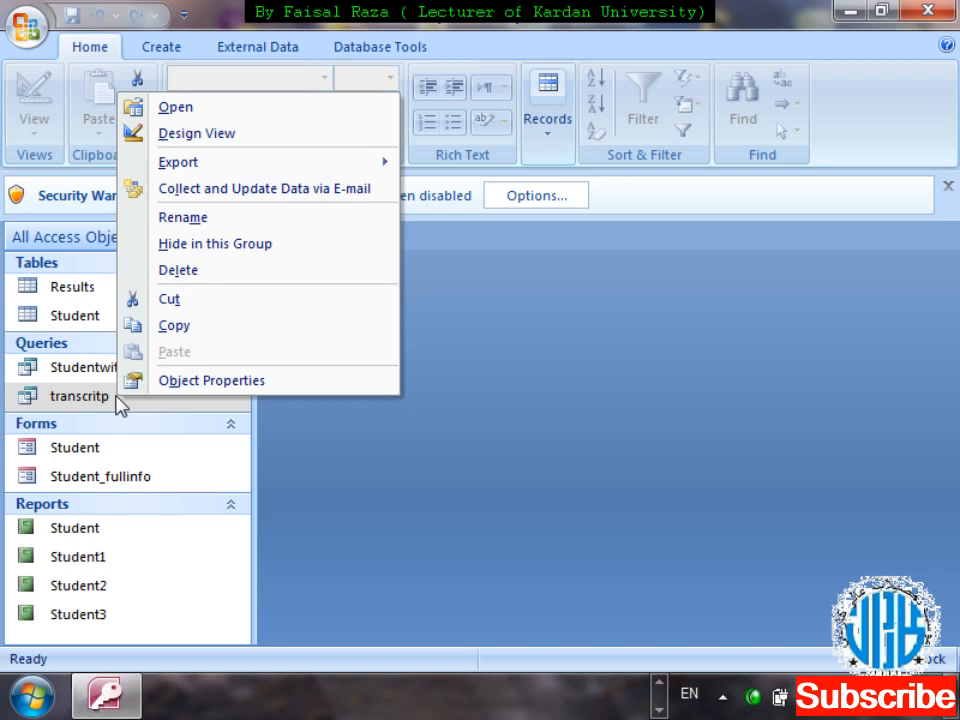
click(57, 370)
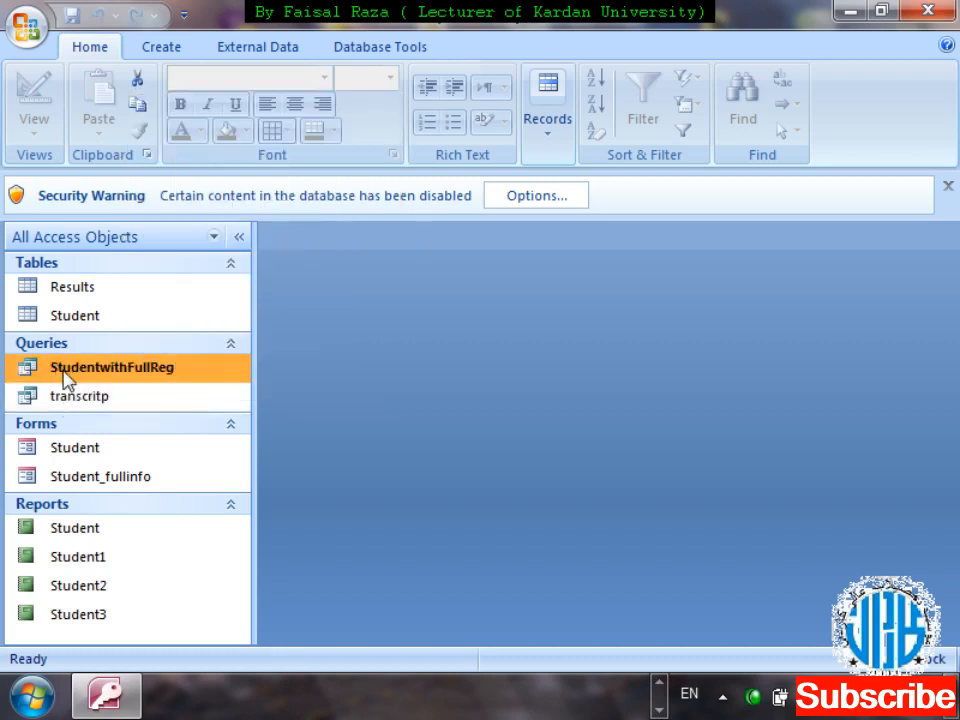
double_click(63, 370)
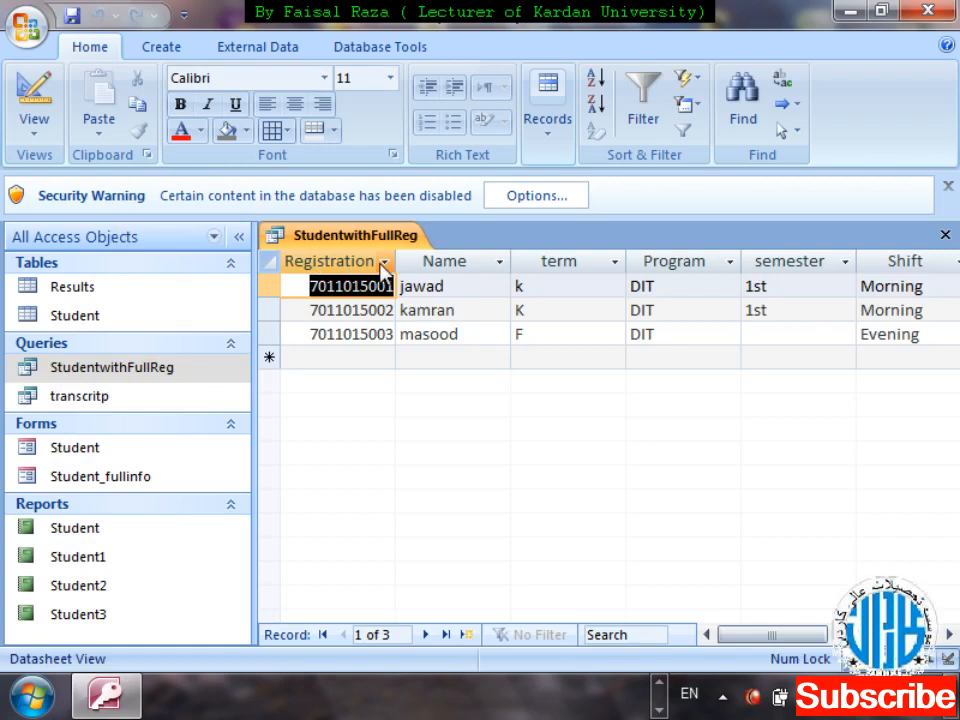
key(ctrl+w)
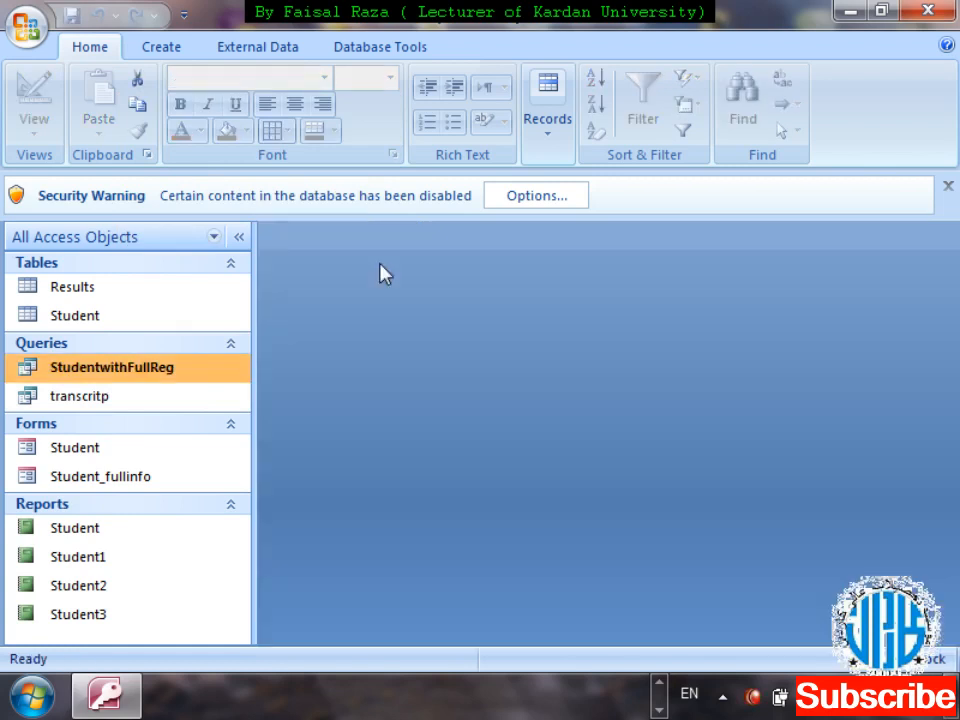
Open the StudentwithFullReg query in Design View and examine the expression of the Registration field
right_click(137, 366)
key(Down)
key(Return)
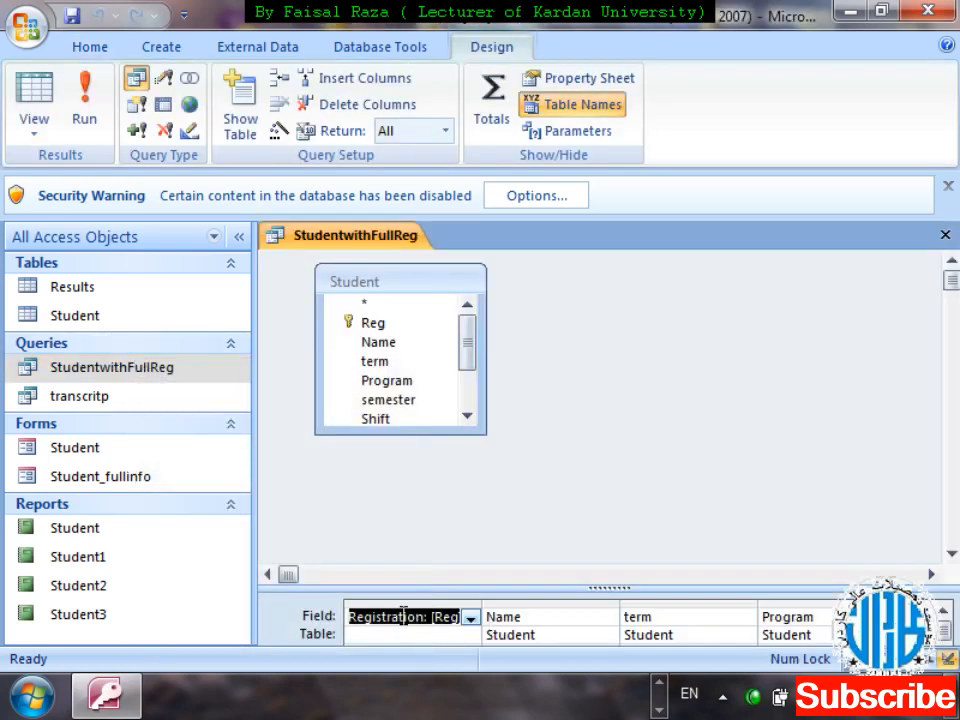
drag(386, 616, 523, 622)
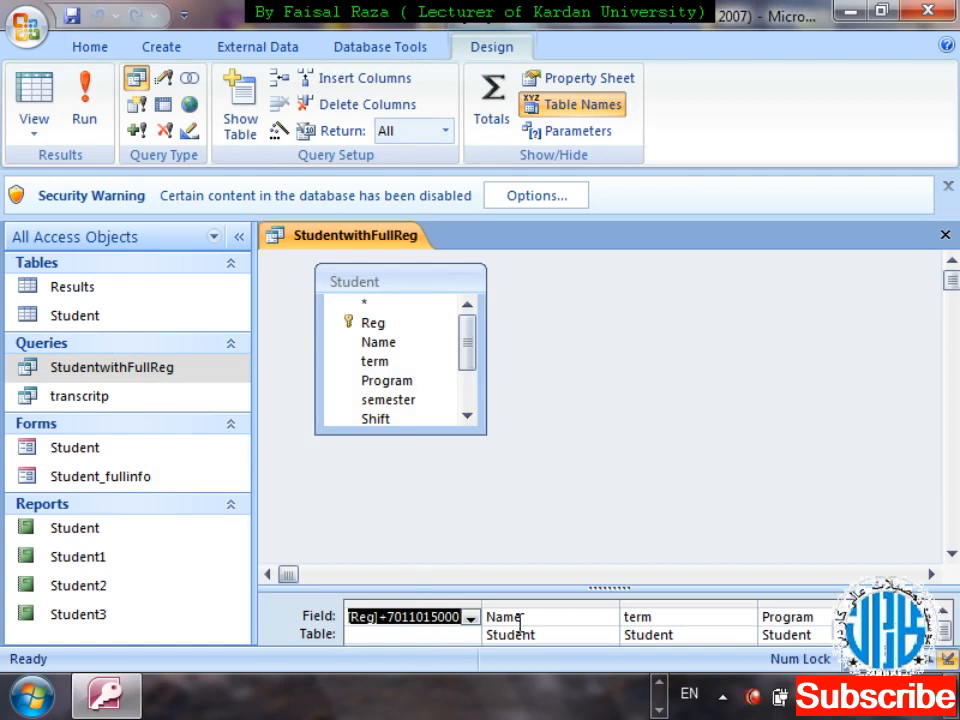
Enable the database content blocked by the security warning
click(536, 196)
click(315, 421)
click(606, 568)
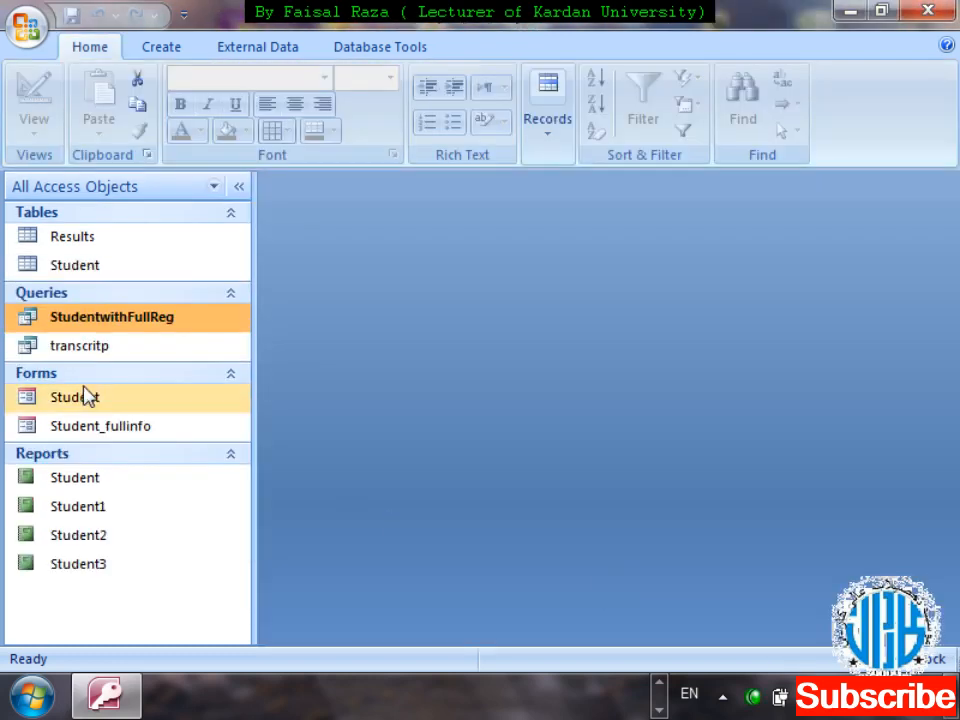
Reopen the StudentwithFullReg query in Design View, look through its fields from Registration onward, and close it
right_click(93, 322)
key(d)
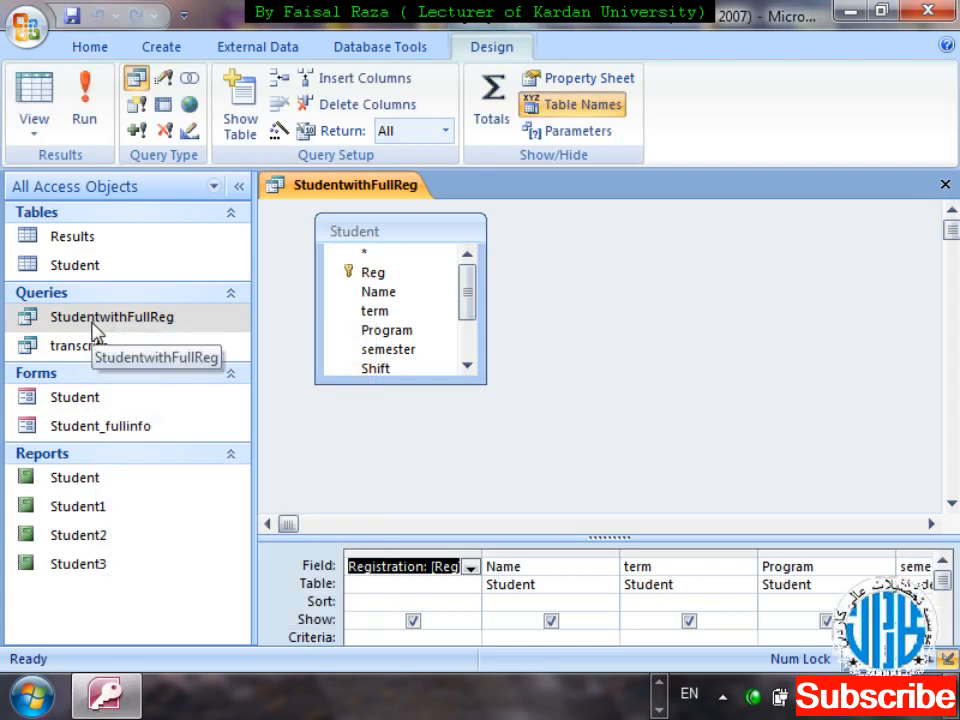
key(Tab)
key(Tab)
key(Tab)
key(Tab)
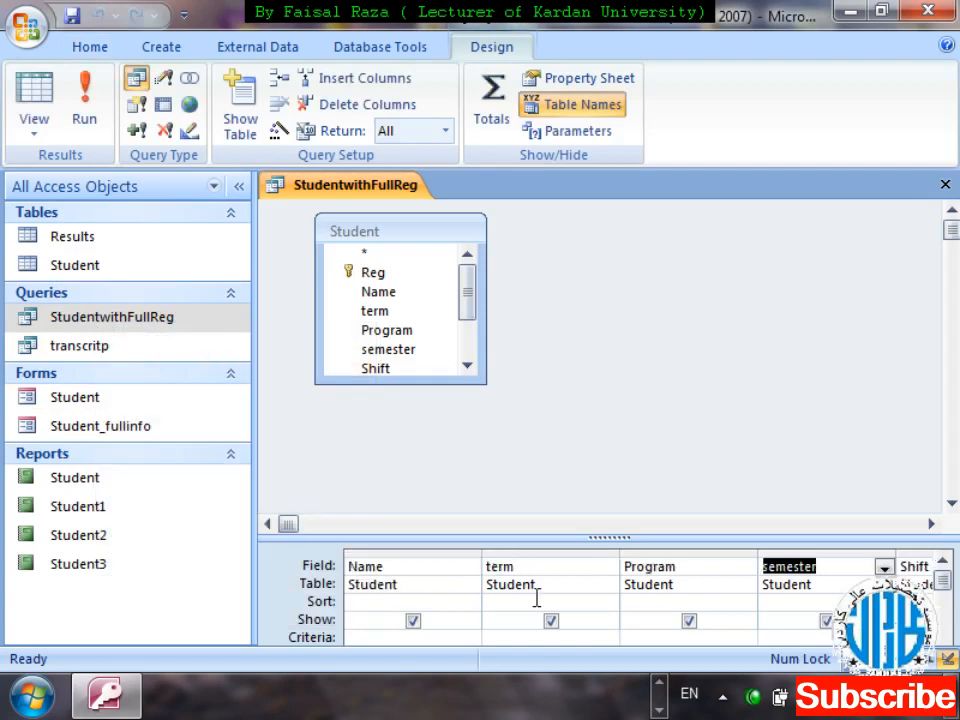
key(Tab)
key(shift+Tab)
key(shift+Tab)
key(shift+Tab)
key(shift+Tab)
key(shift+Tab)
key(ctrl+w)
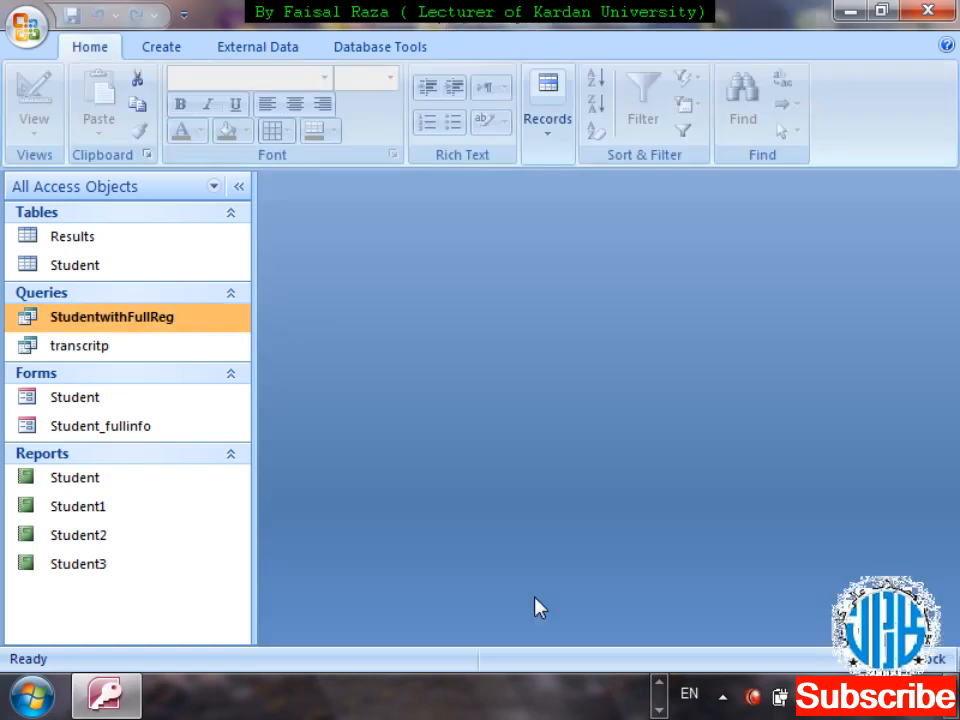
Open the transcritp query in Design View, examine its joined tables and the Registration criteria, and close it
click(131, 352)
right_click(131, 352)
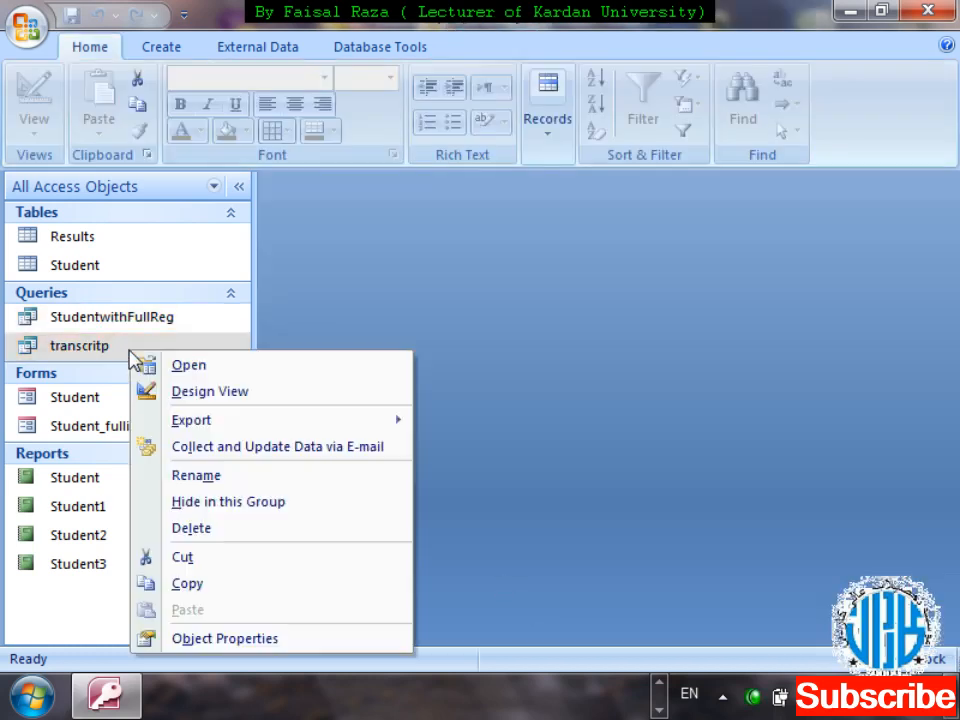
key(Return)
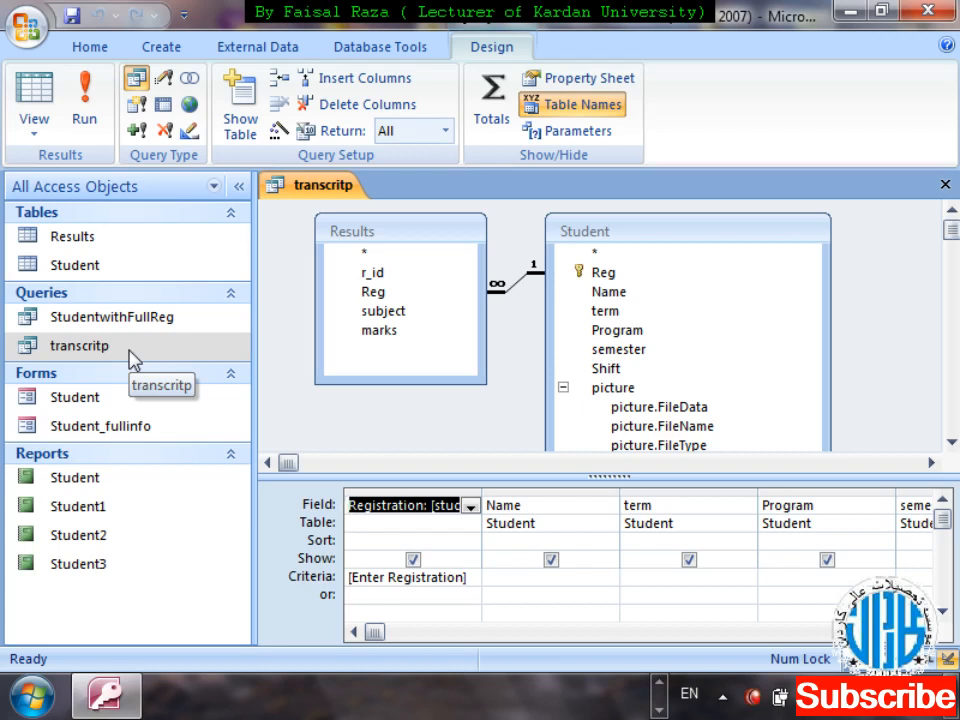
key(ctrl+w)
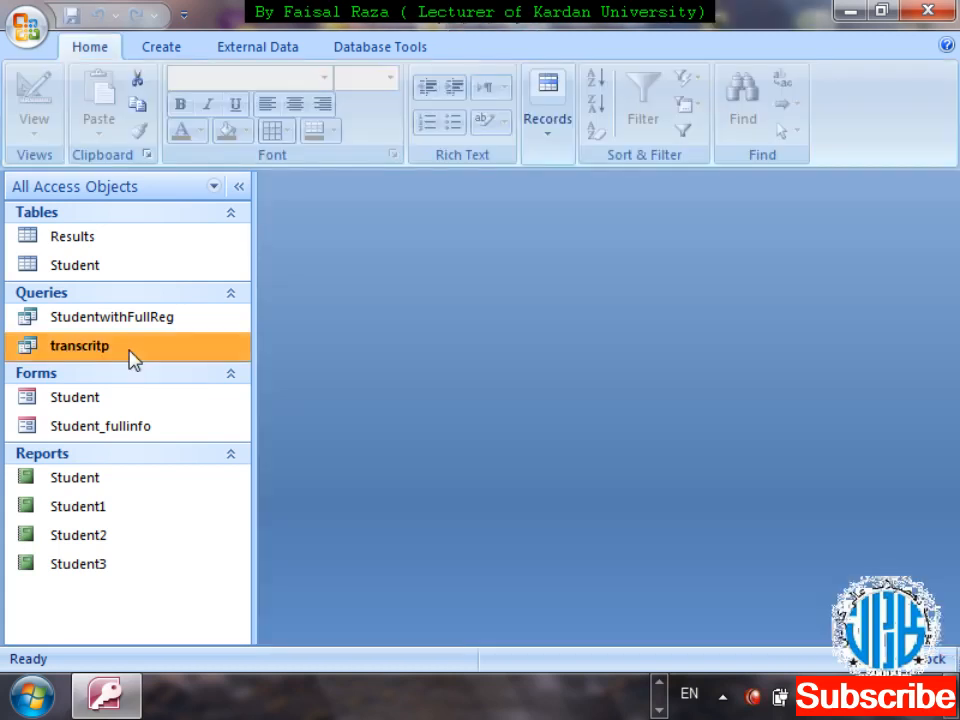
Start a new query in Design View and add the Student and Results tables to it
click(140, 50)
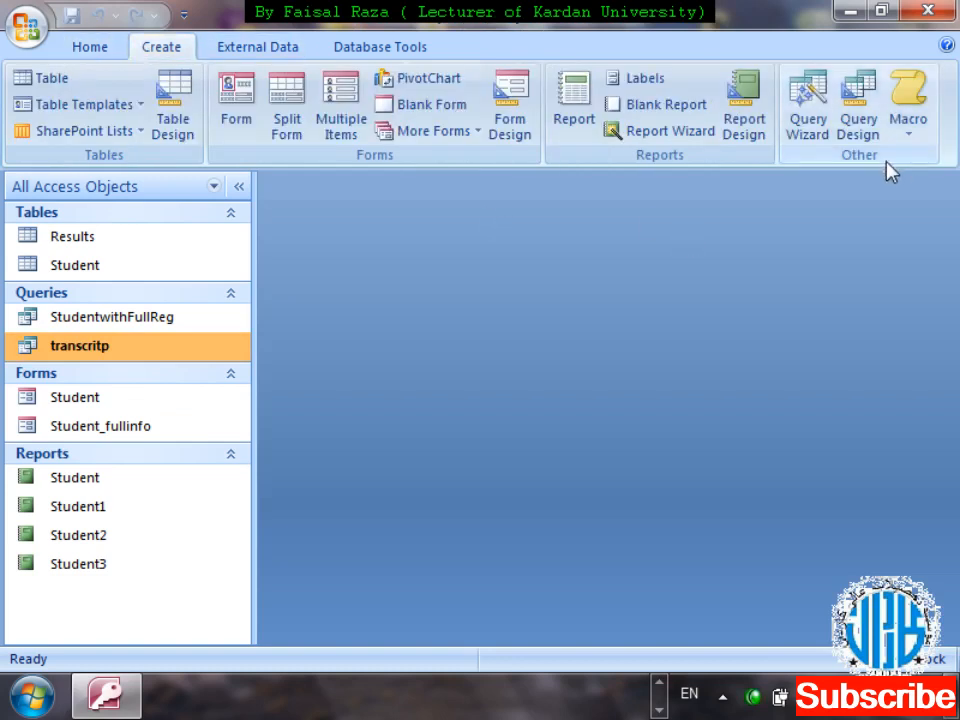
click(860, 125)
drag(433, 302, 812, 197)
double_click(711, 280)
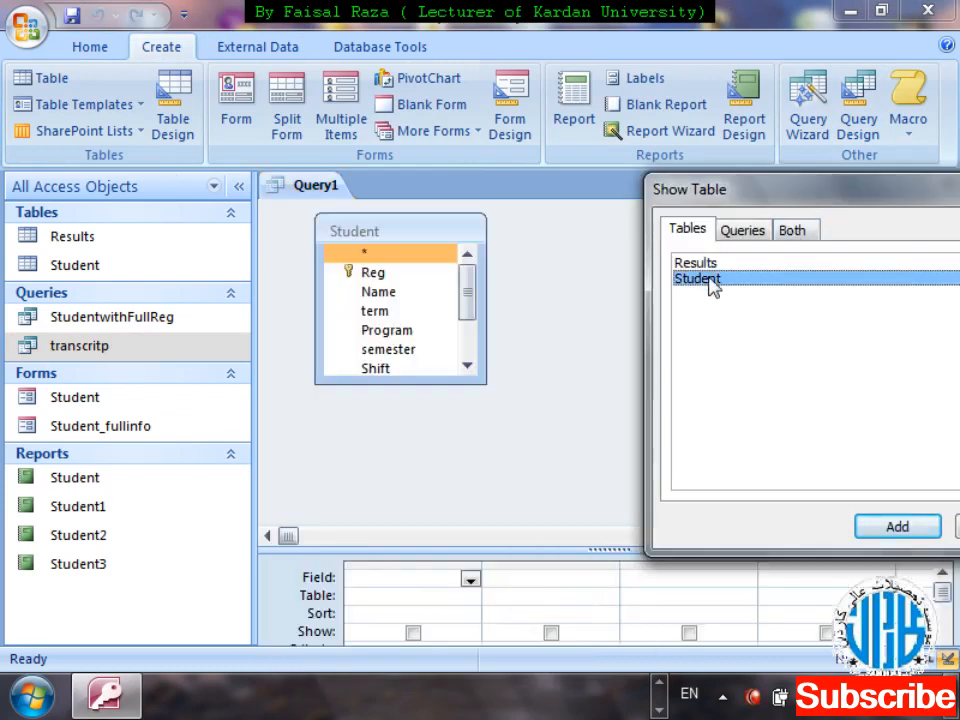
double_click(729, 262)
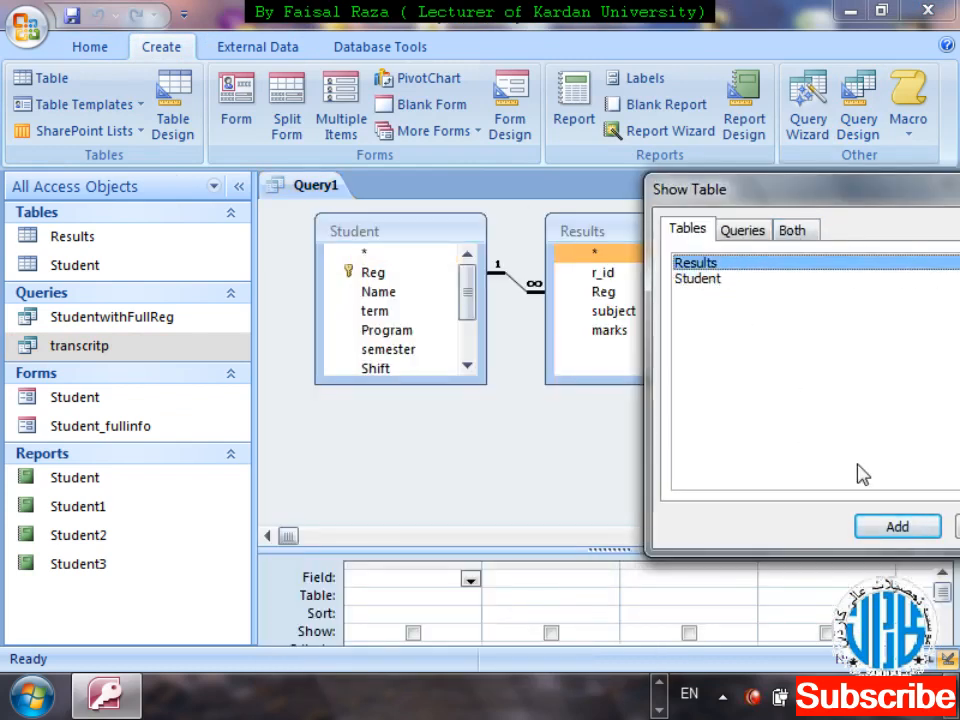
drag(746, 204, 298, 177)
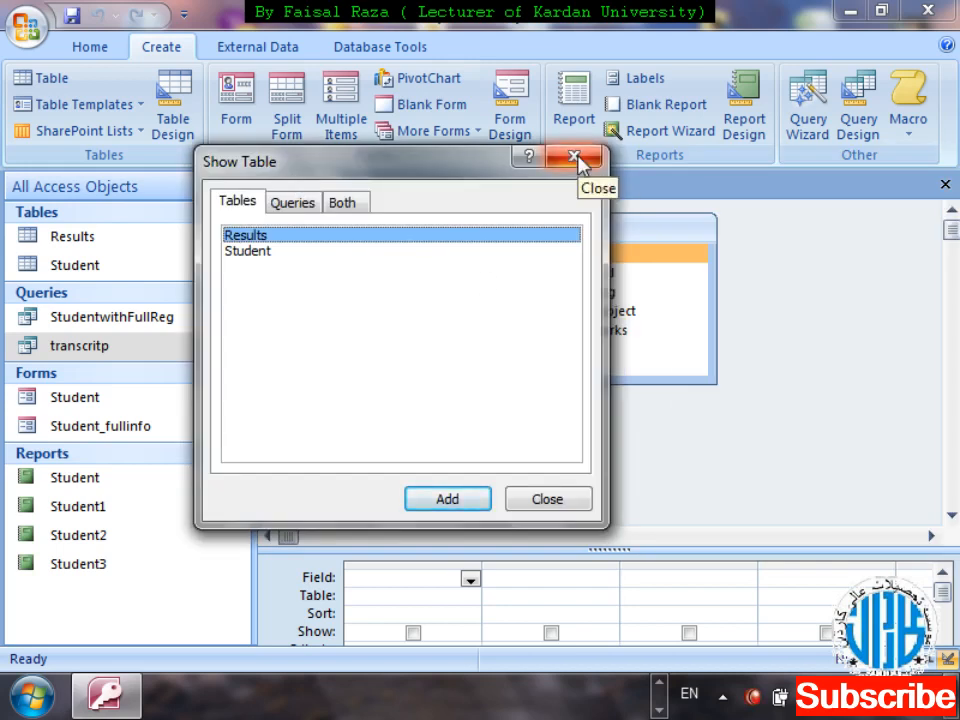
click(553, 499)
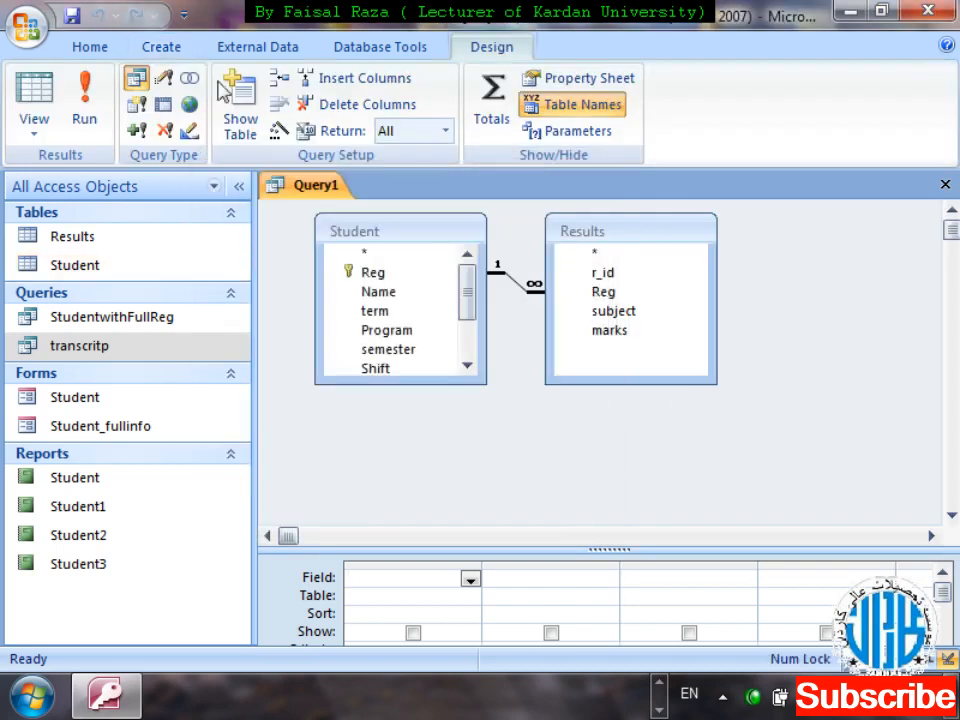
Open the Student table and expand the first student's record to examine its related subjects and marks
click(73, 270)
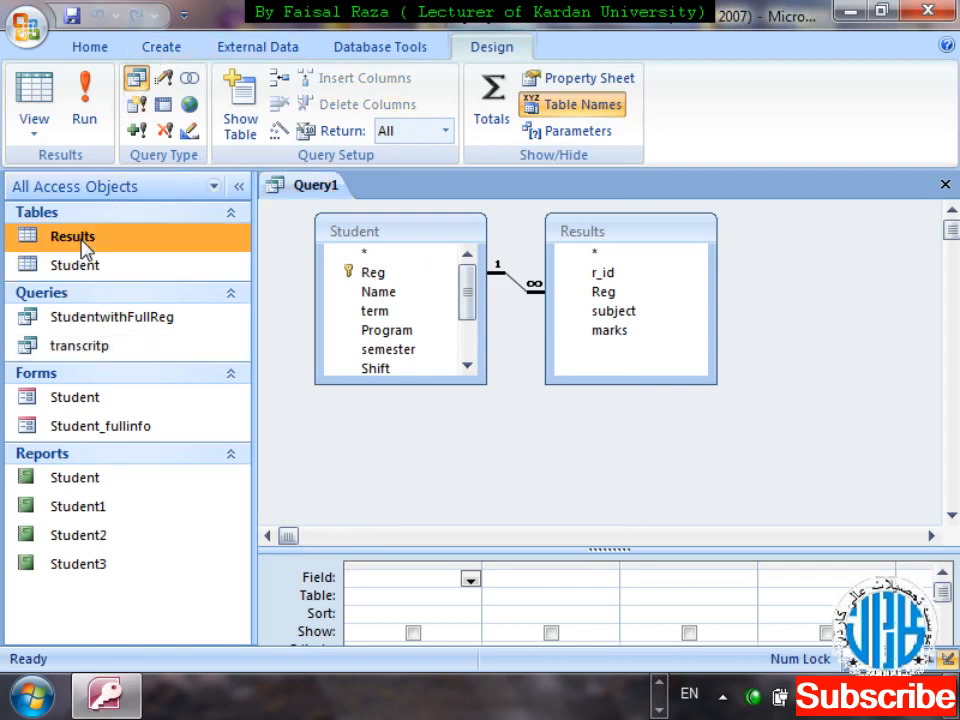
double_click(88, 268)
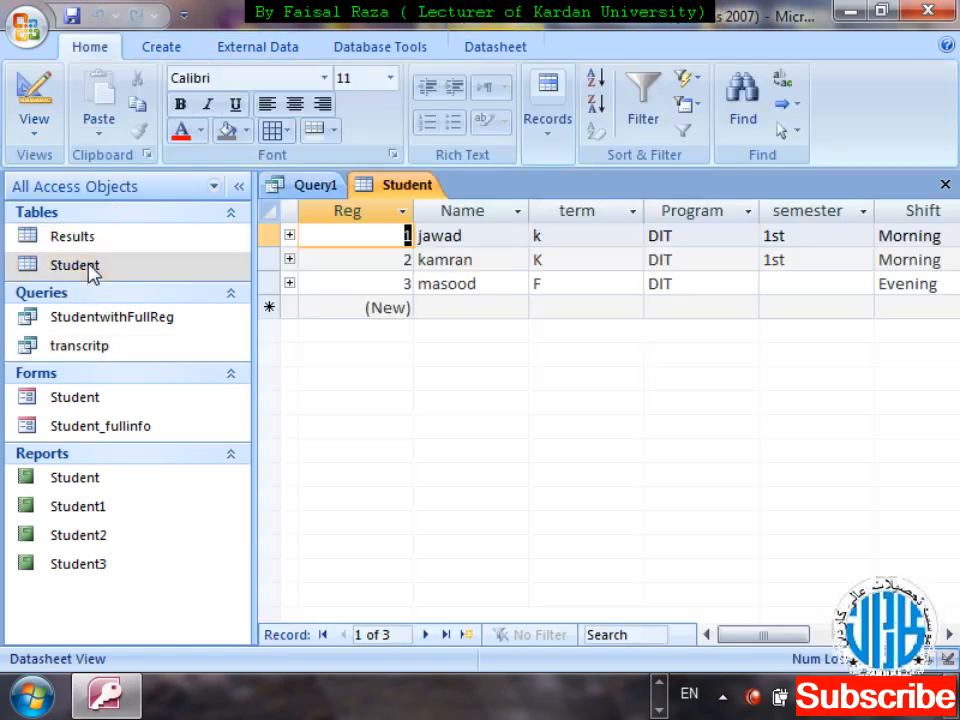
click(289, 237)
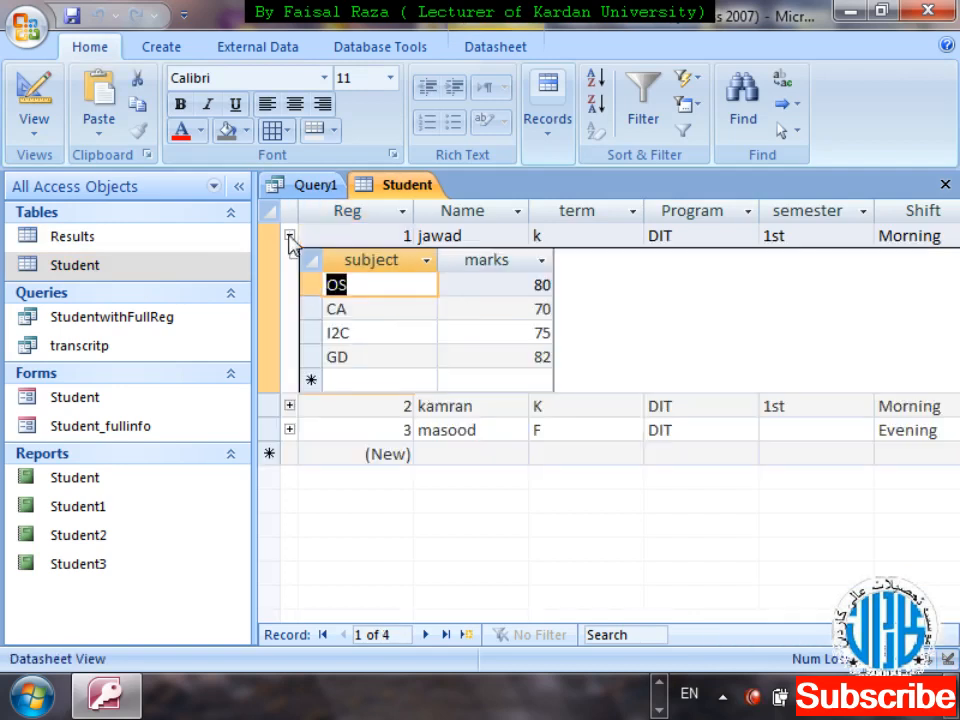
click(289, 237)
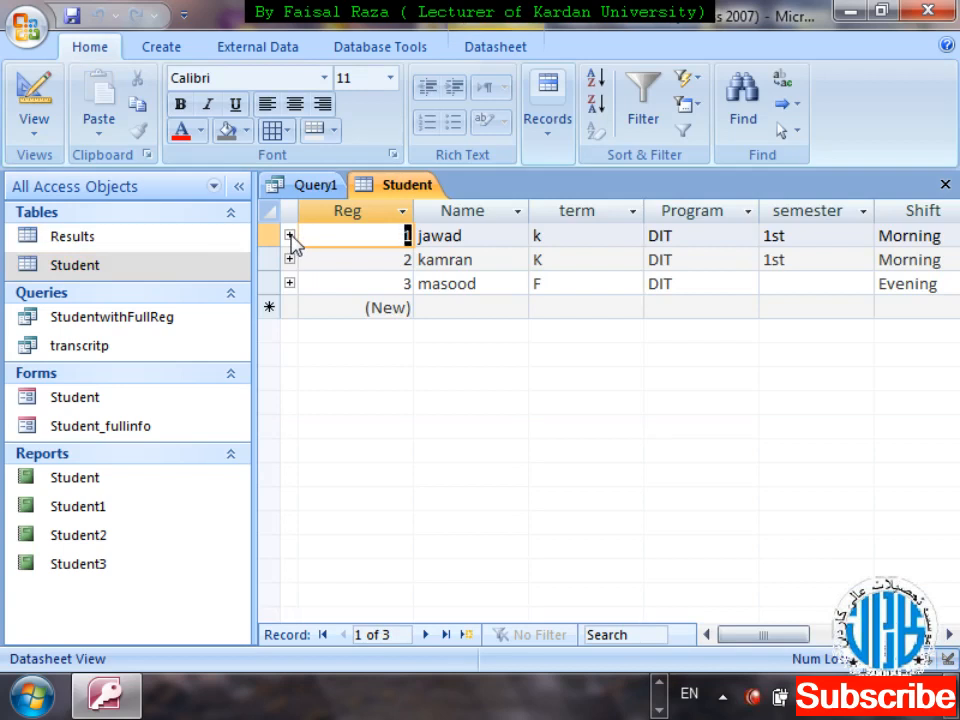
Open the Relationships window and try to delete the relationship between the Student and Results tables
click(380, 55)
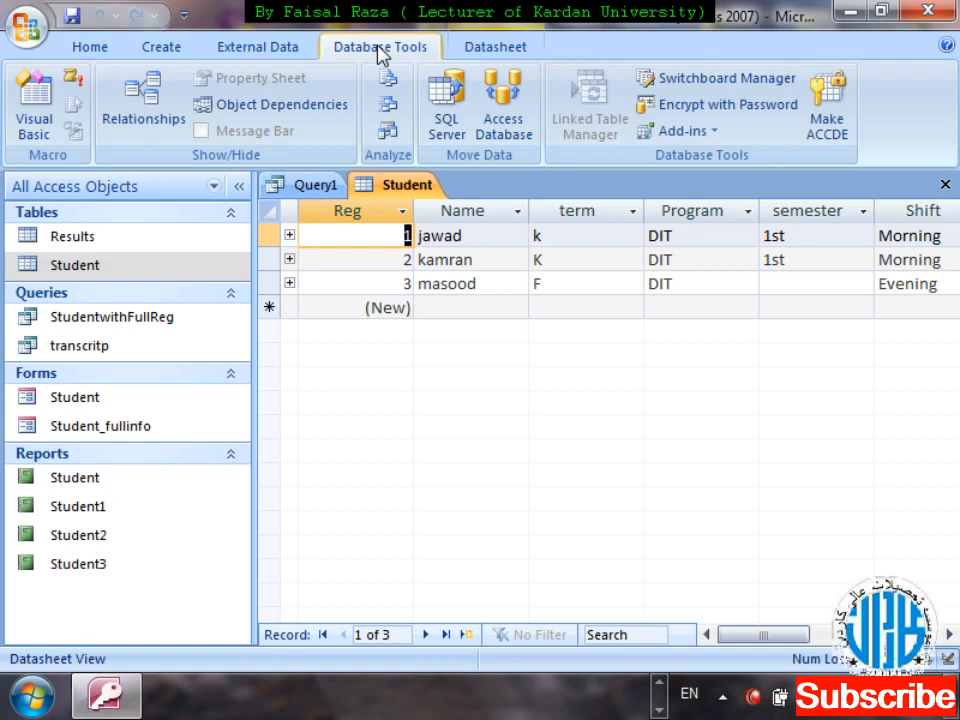
click(143, 105)
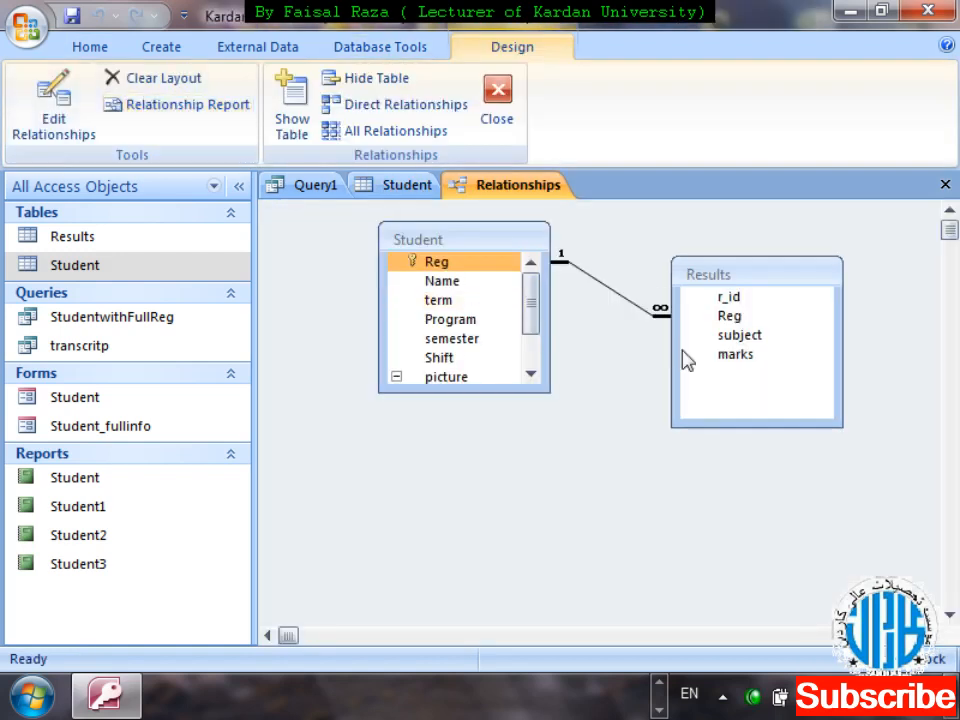
click(612, 295)
right_click(612, 295)
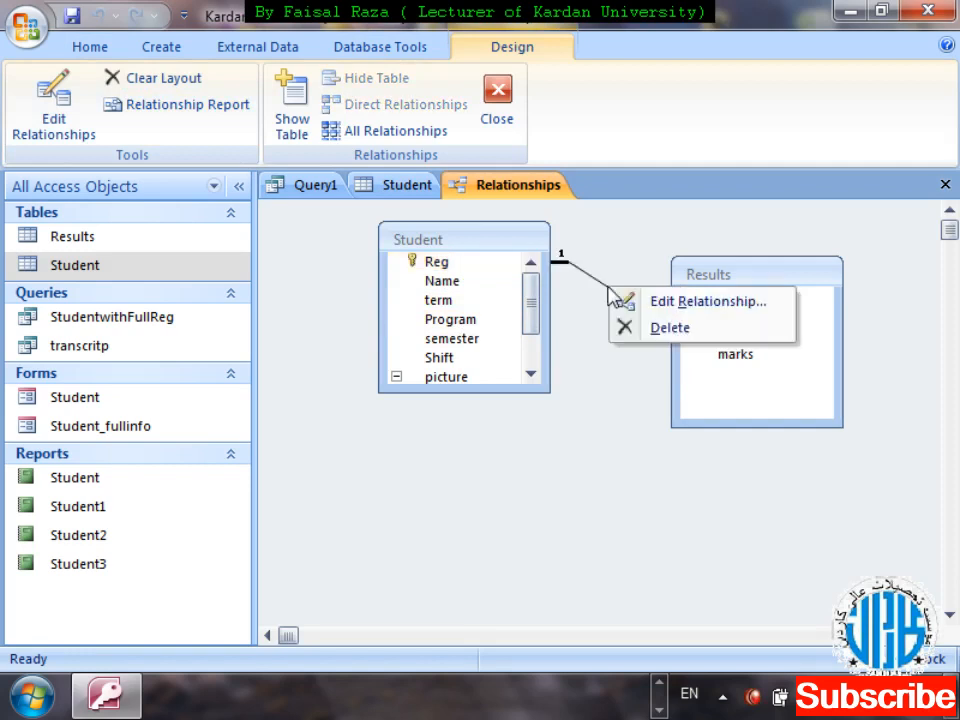
click(648, 328)
click(423, 410)
click(425, 410)
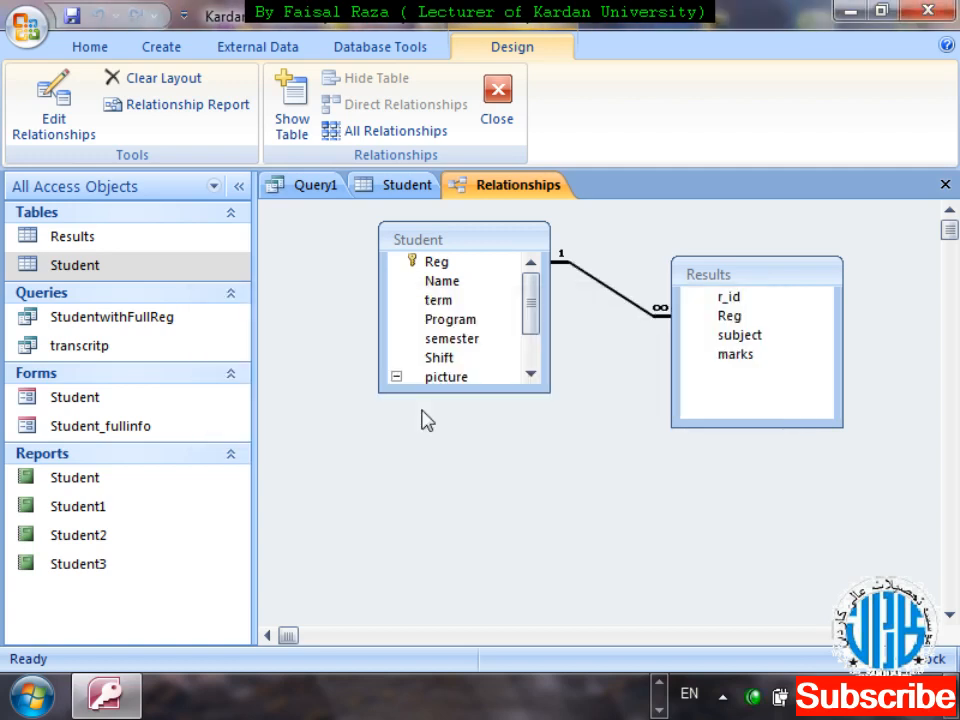
Close the Student table and the unsaved new query, discarding the query
click(416, 188)
key(ctrl+w)
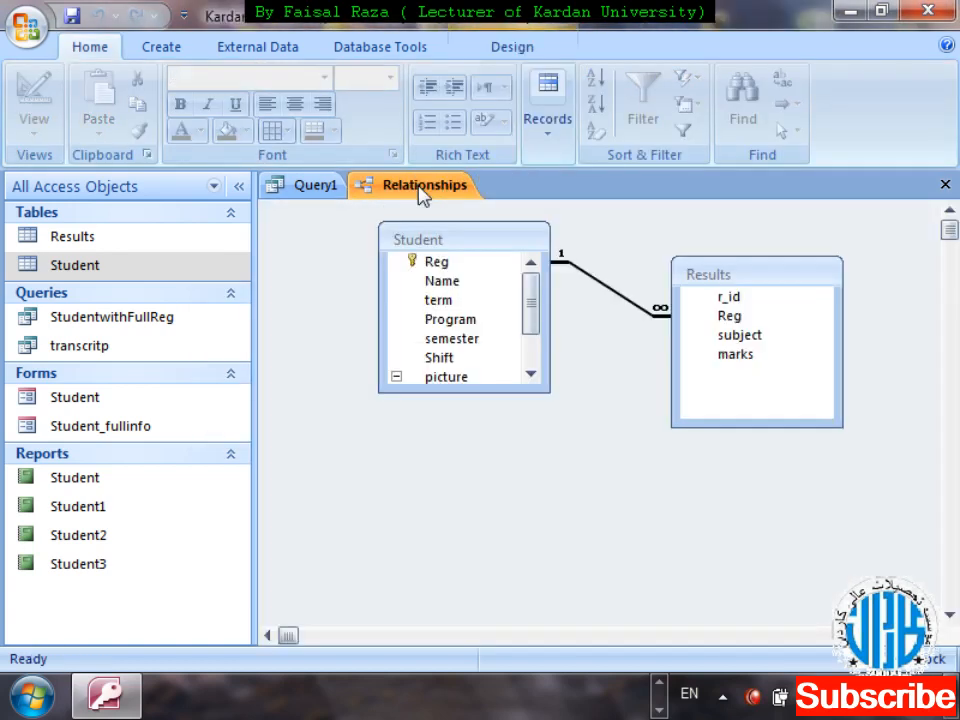
click(296, 191)
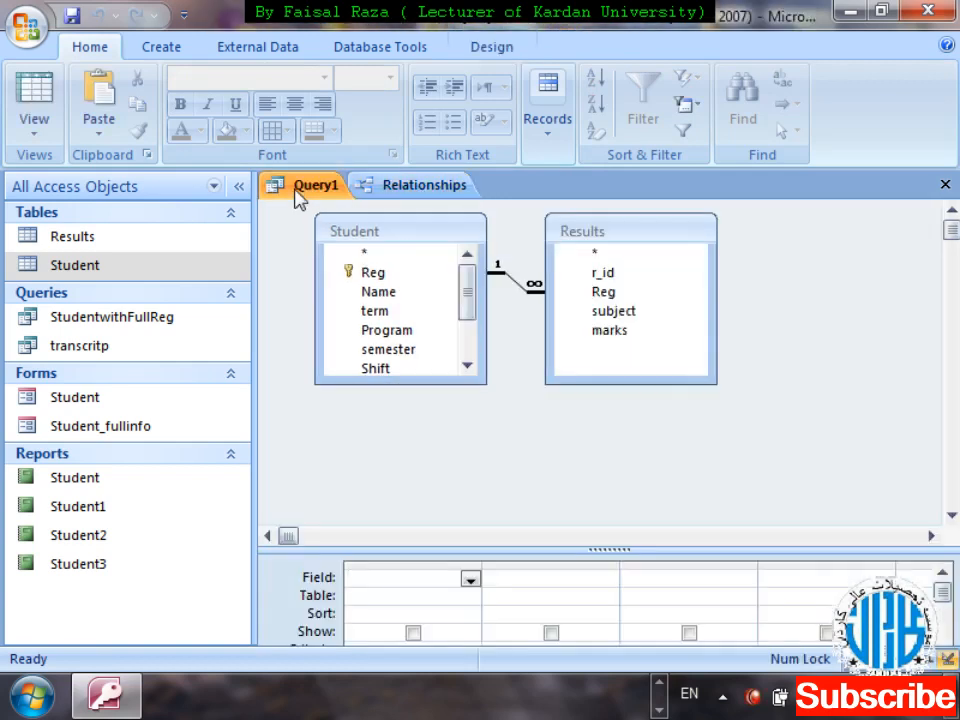
key(ctrl+w)
key(Tab)
key(Return)
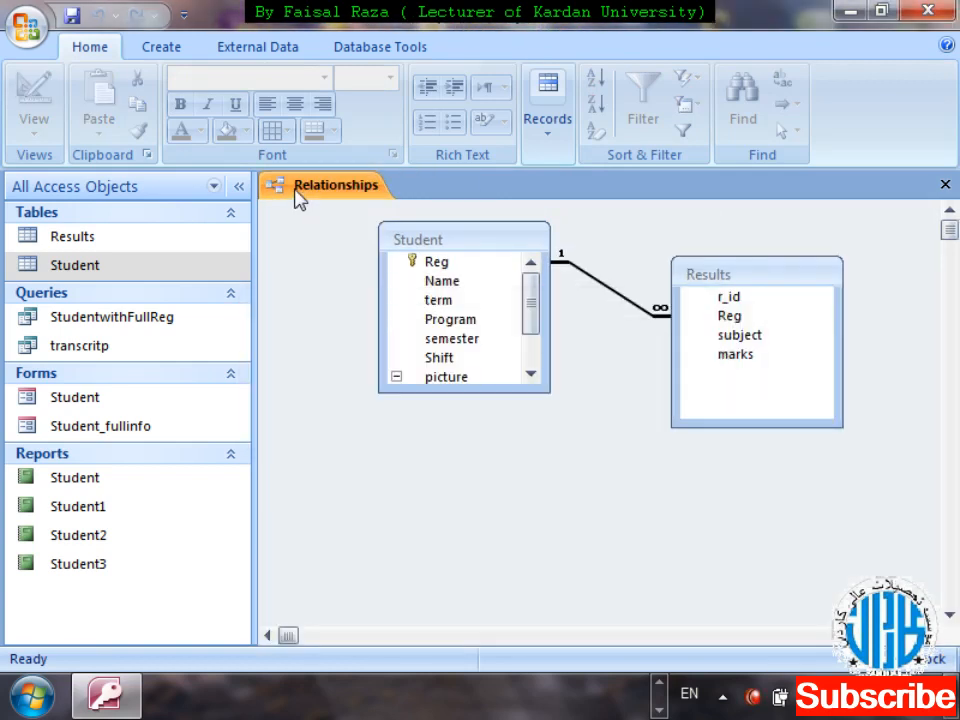
Delete the relationship between Student and Results and remove both tables from the relationships layout
right_click(612, 302)
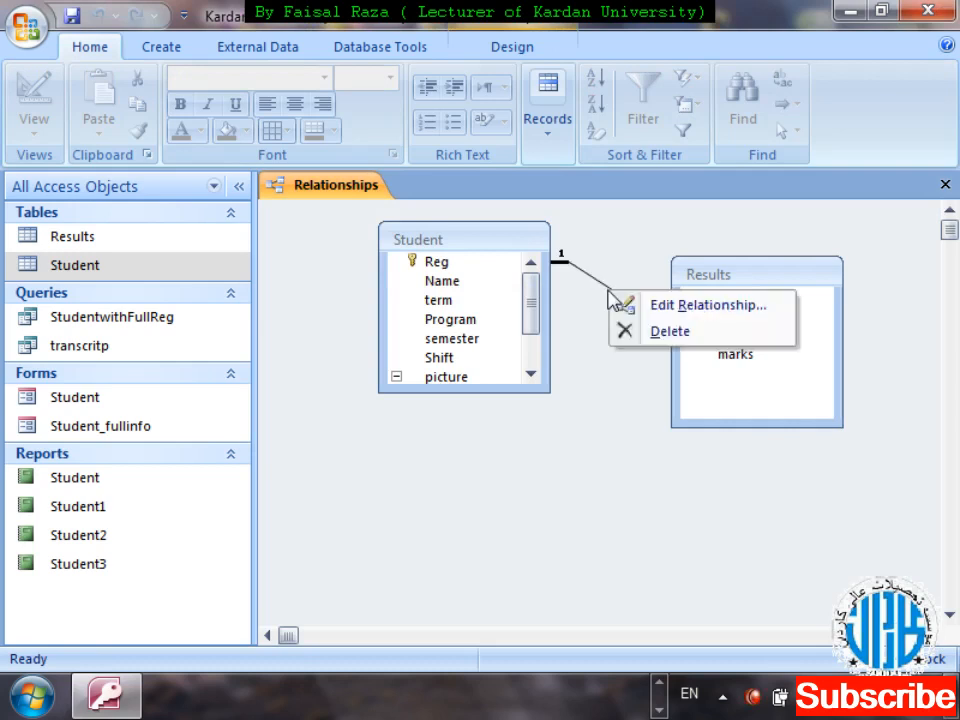
click(656, 334)
click(435, 407)
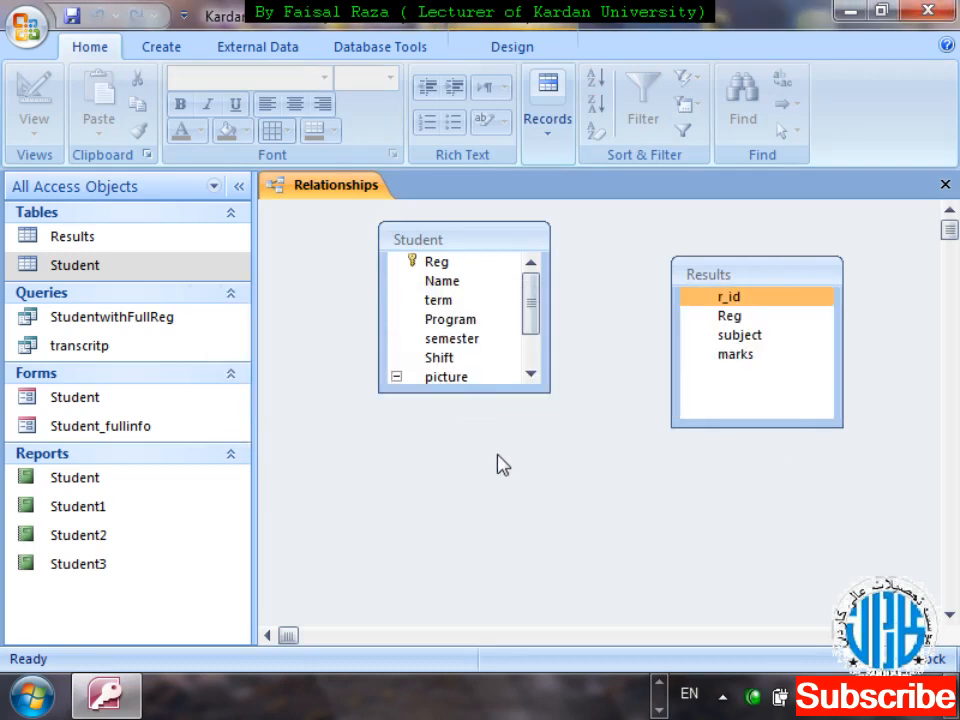
key(Delete)
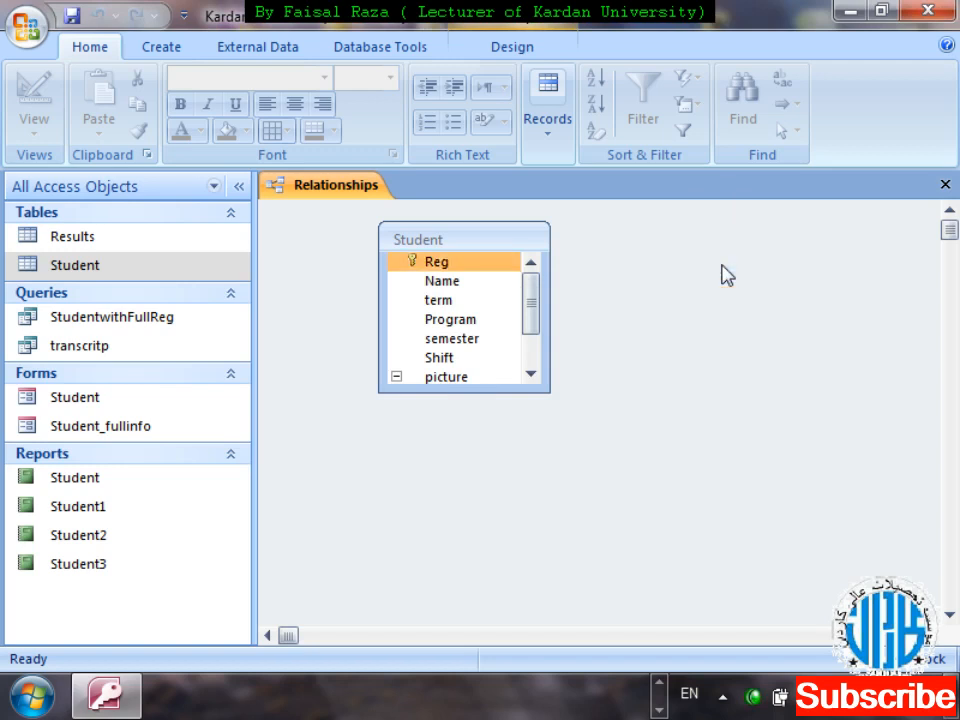
click(460, 241)
key(Delete)
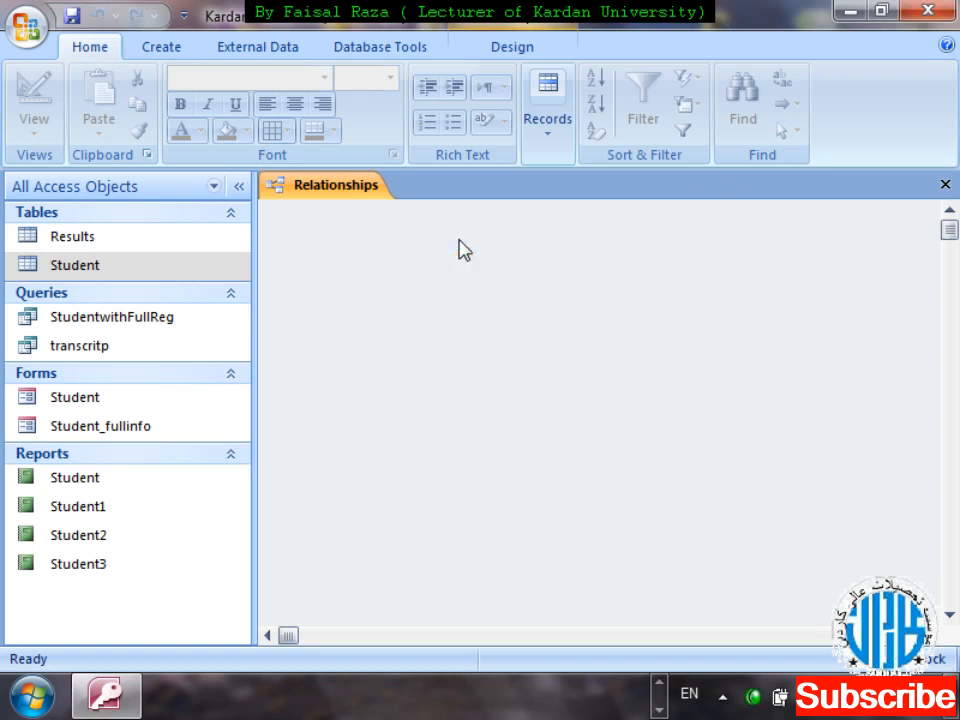
Add the Results and Student tables to the relationships layout and move Student farther away from Results
click(510, 48)
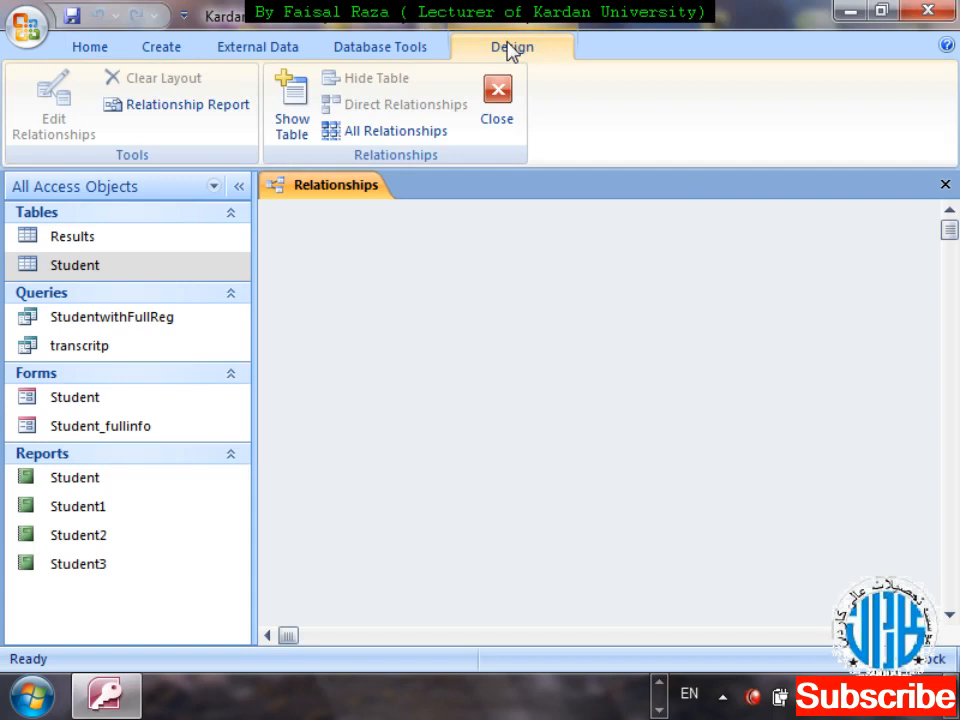
click(294, 98)
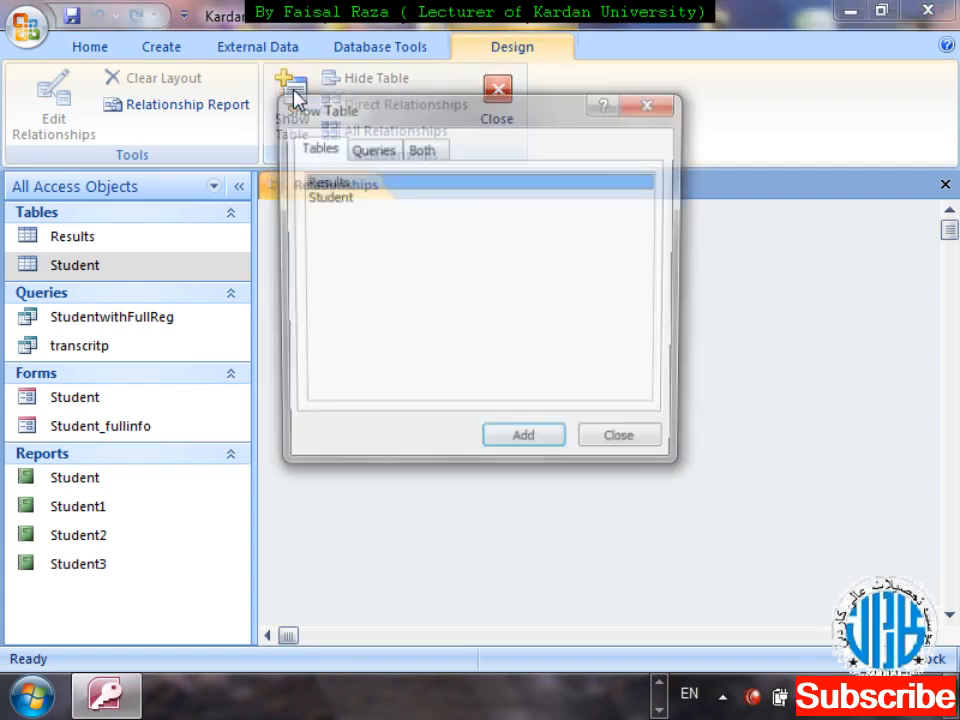
double_click(354, 205)
click(643, 106)
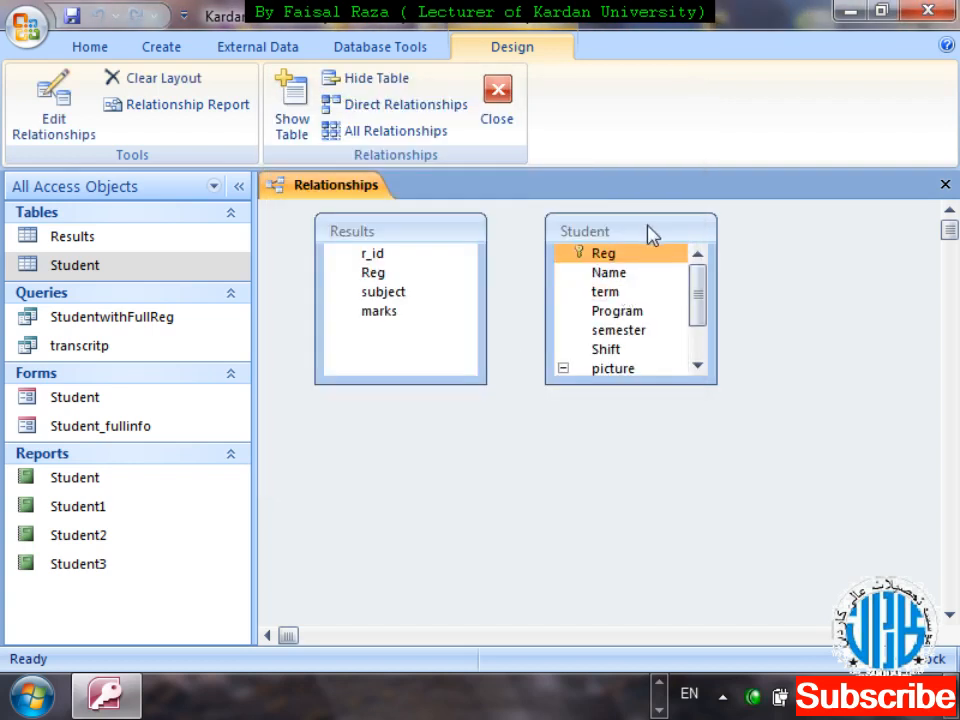
drag(647, 225, 710, 252)
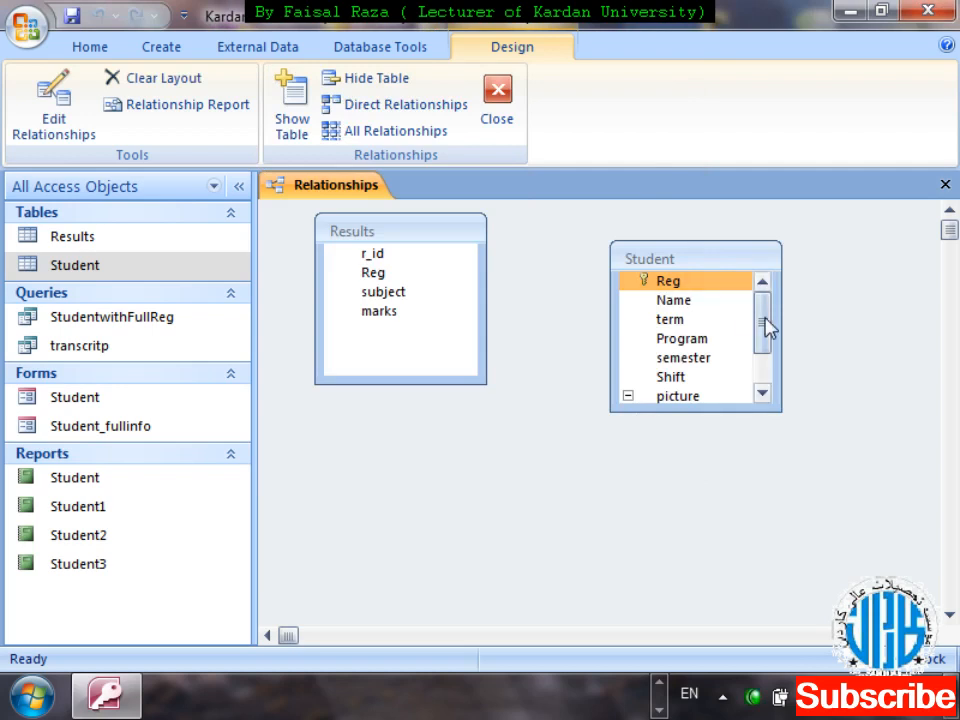
mouse_move(765, 326)
mouse_down()
mouse_move(765, 369)
mouse_move(768, 305)
mouse_up()
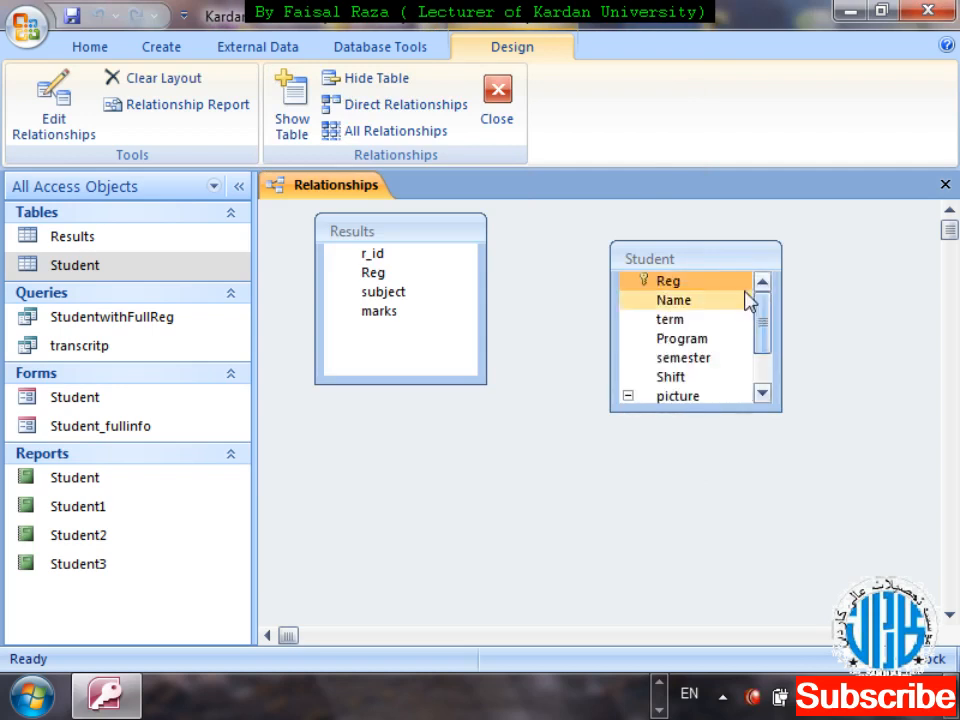
Create a relationship from Student Reg to Results Reg with referential integrity, cascade update and cascade delete enabled
drag(701, 284, 360, 276)
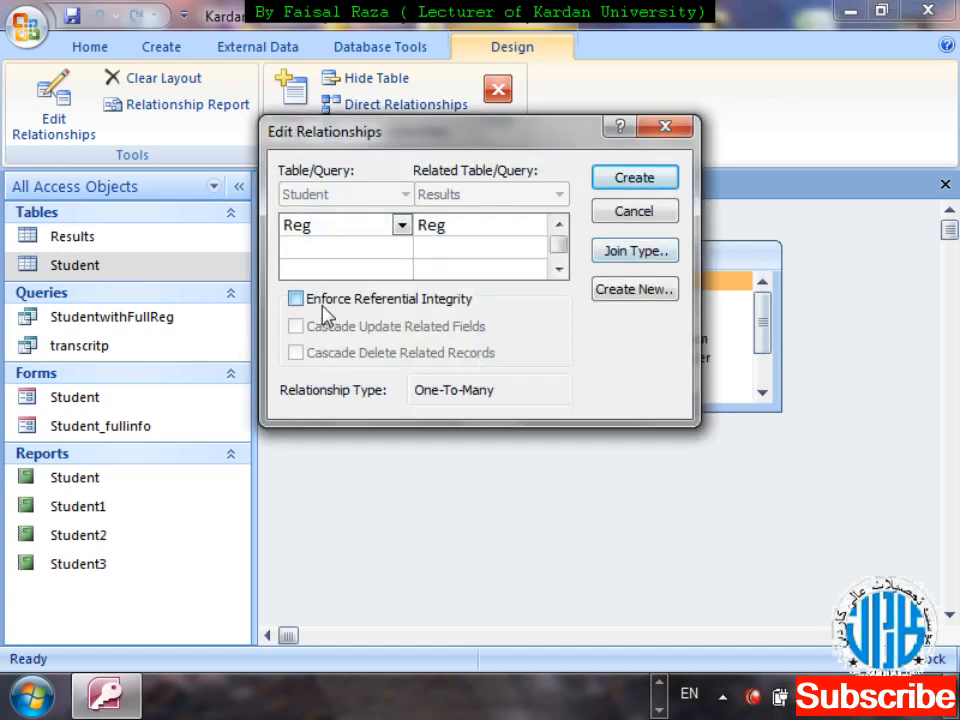
click(324, 302)
click(326, 330)
click(330, 356)
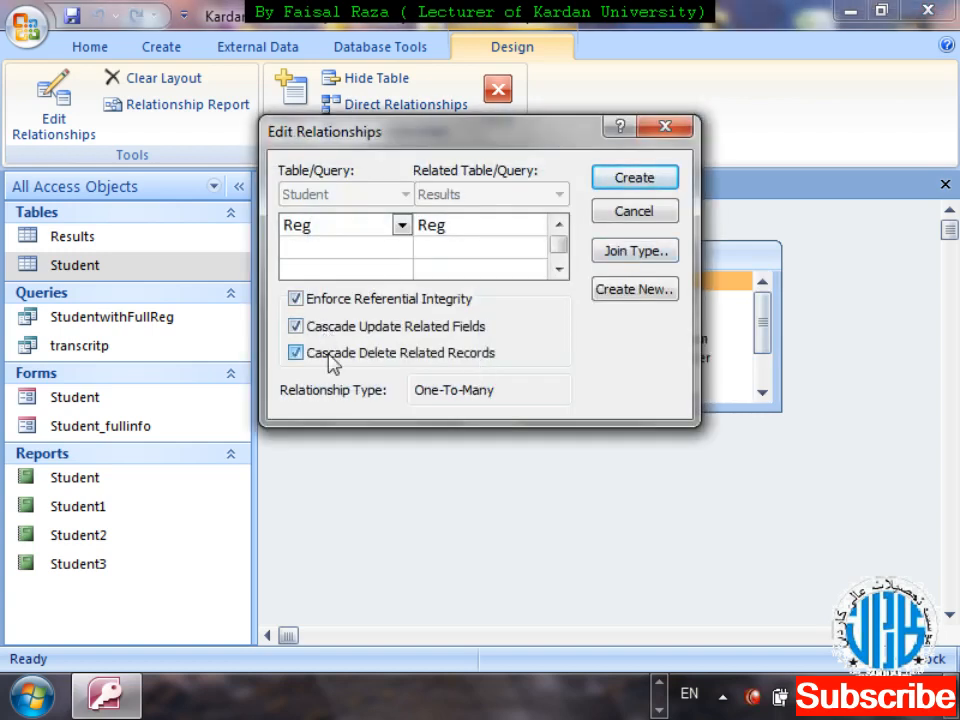
click(632, 180)
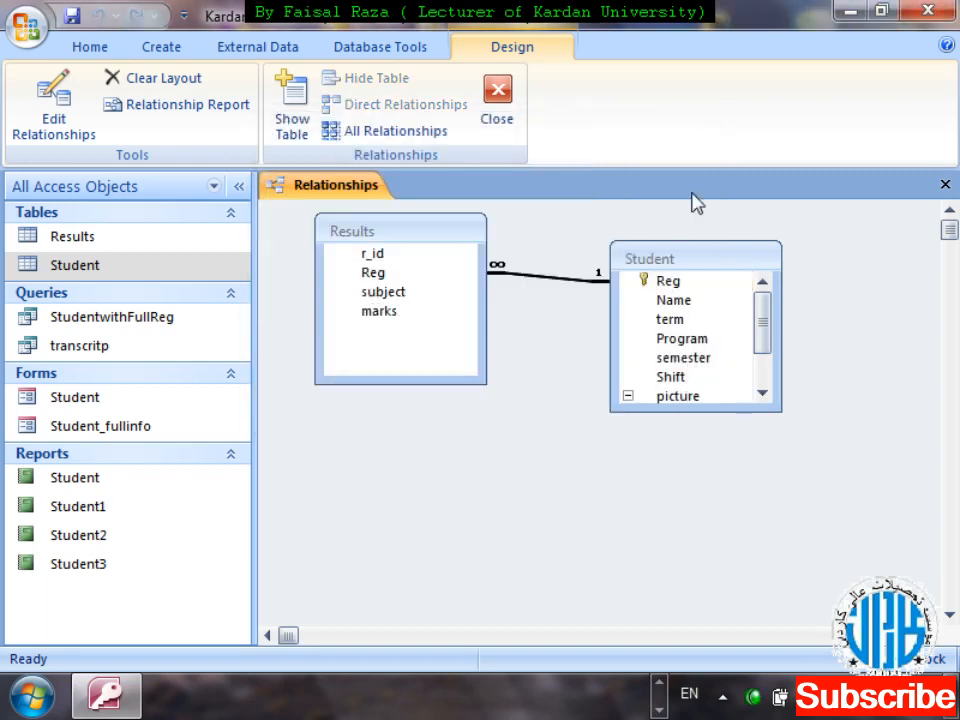
Move the Student table lower than Results in the relationships layout and close the Relationships window
drag(699, 259, 696, 406)
click(440, 314)
click(414, 271)
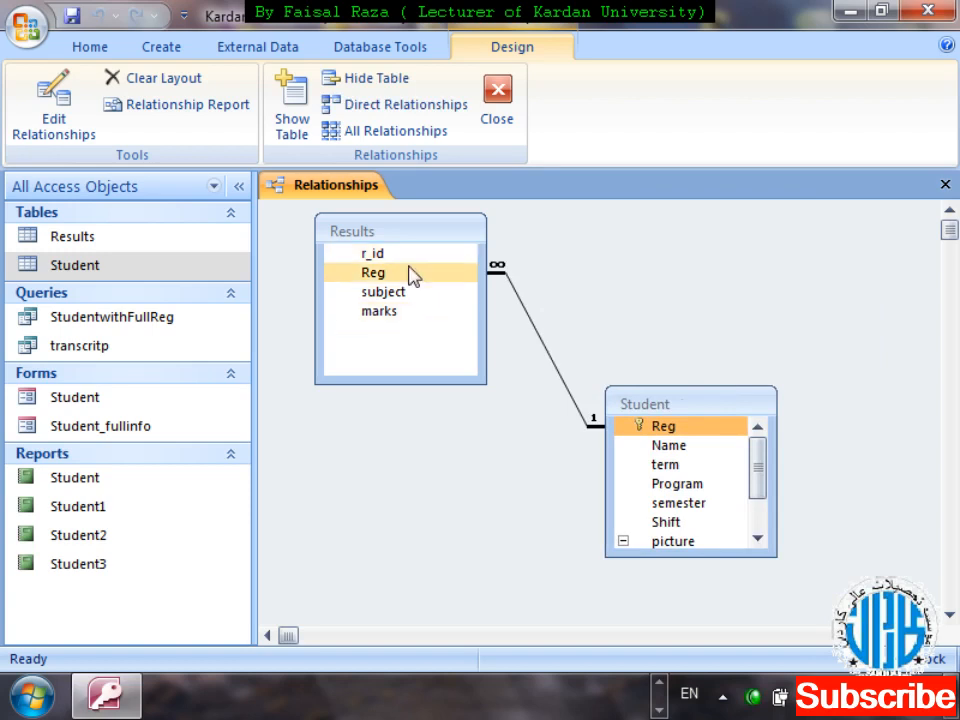
click(426, 312)
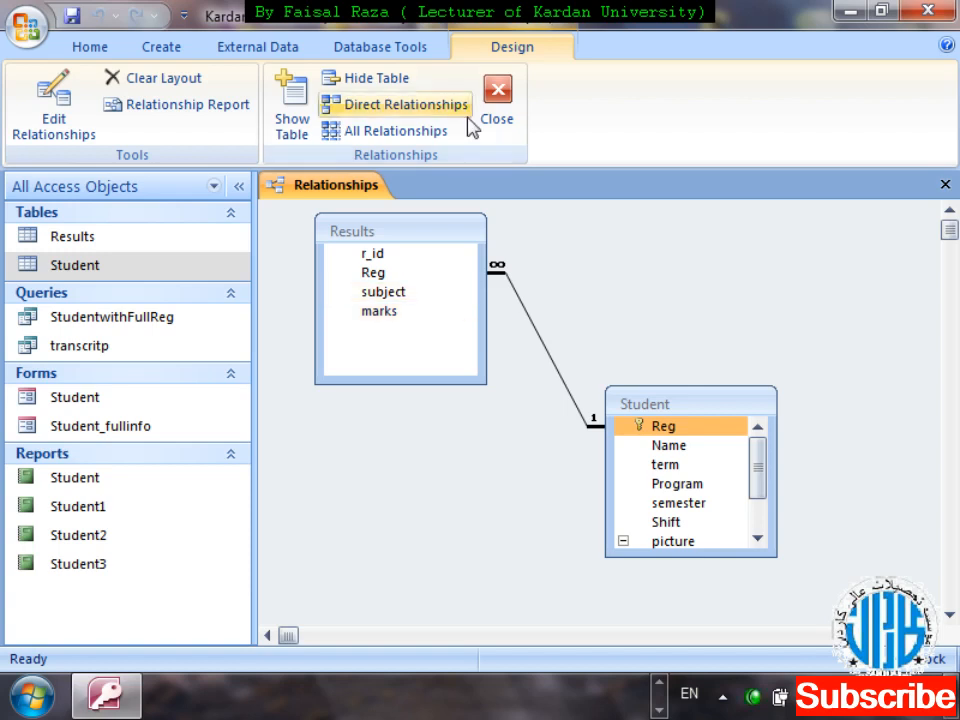
click(513, 99)
click(410, 412)
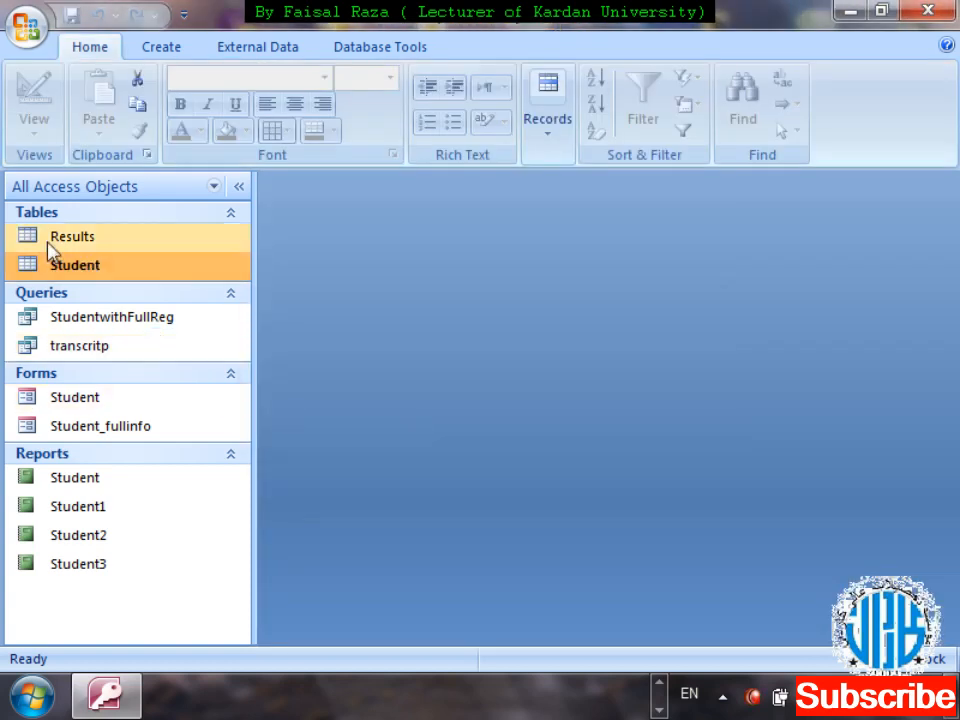
Reopen the Student table, check the first student's related results through the new relationship, and close the table
double_click(64, 268)
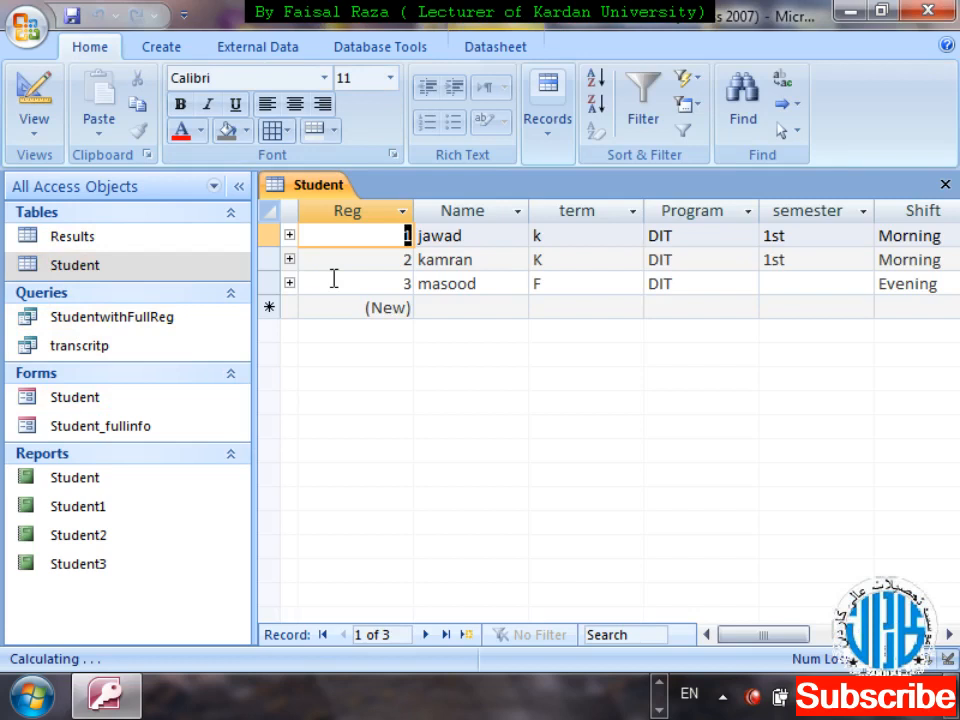
click(289, 237)
click(289, 237)
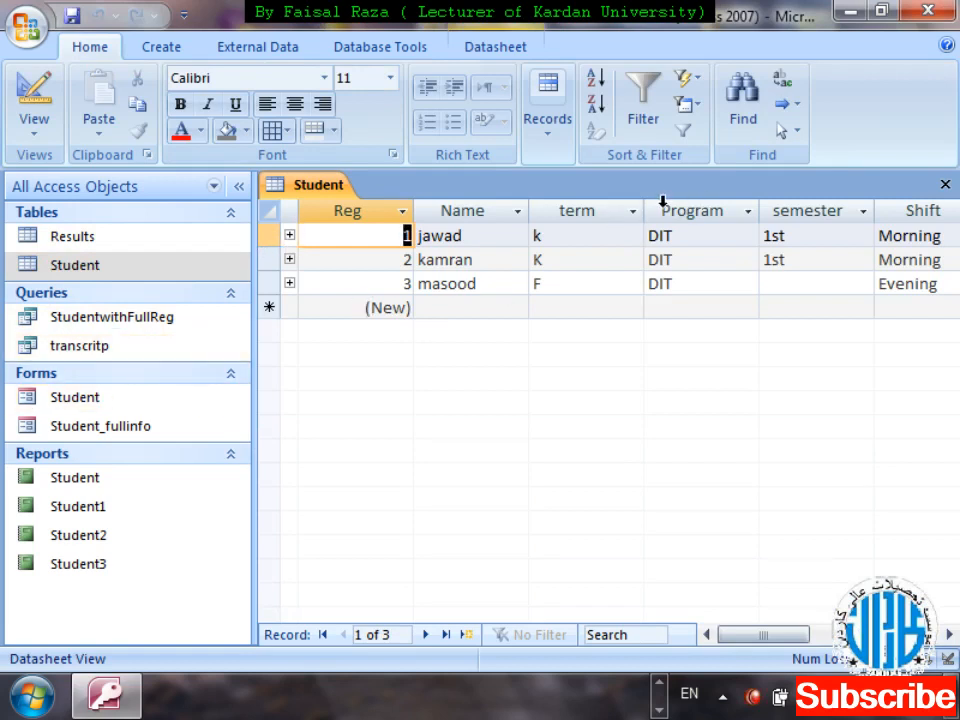
key(ctrl+w)
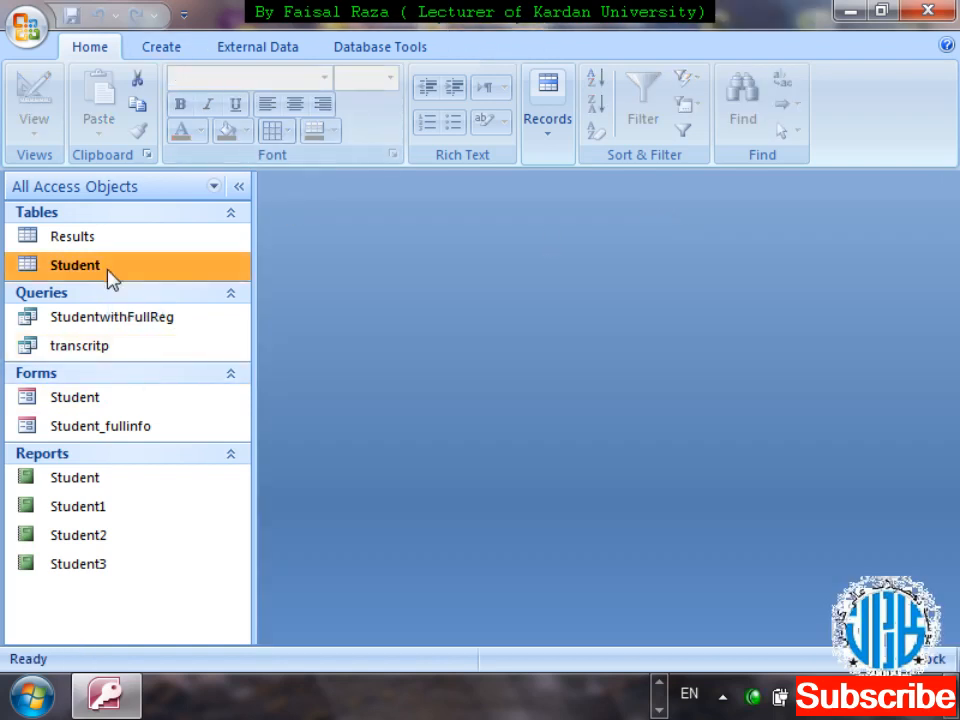
Start a new query in design view and add the Results and Student tables to it
click(159, 52)
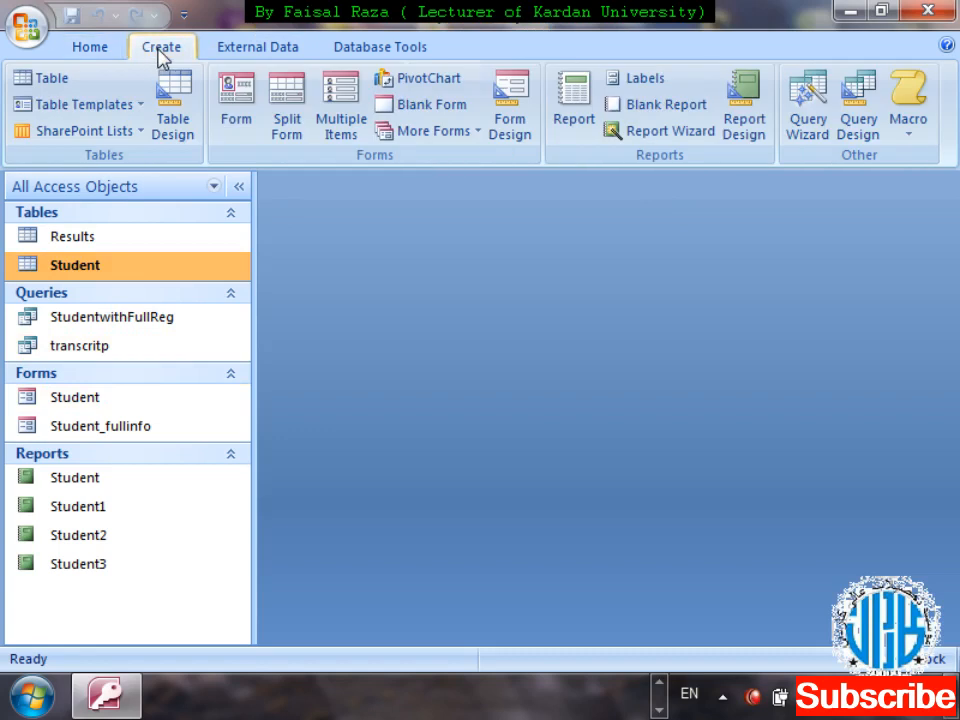
click(857, 140)
double_click(364, 386)
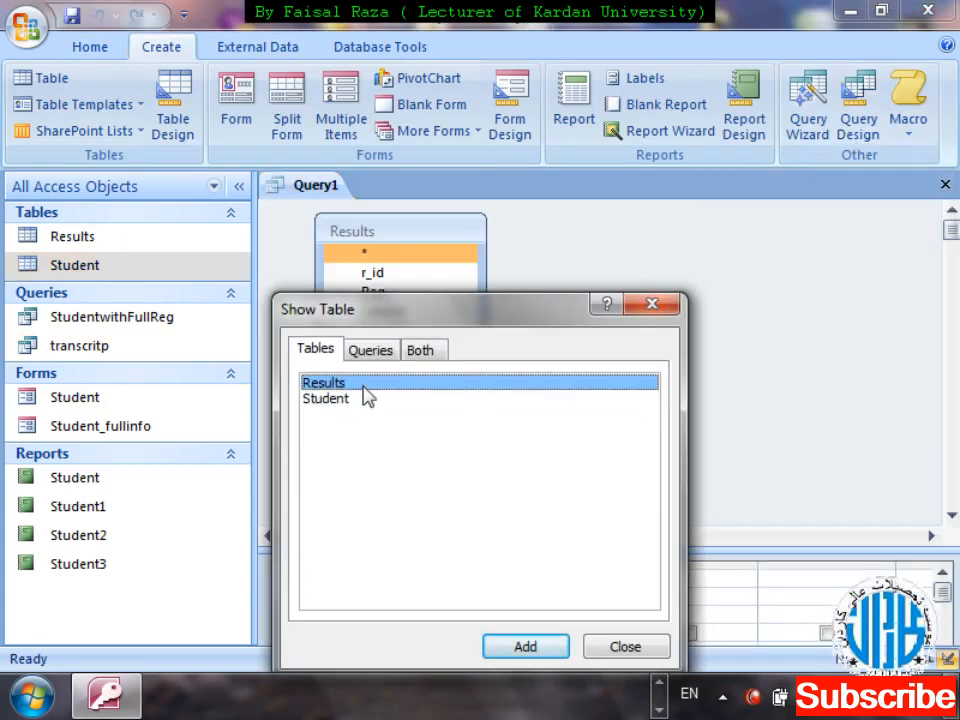
double_click(355, 400)
click(643, 648)
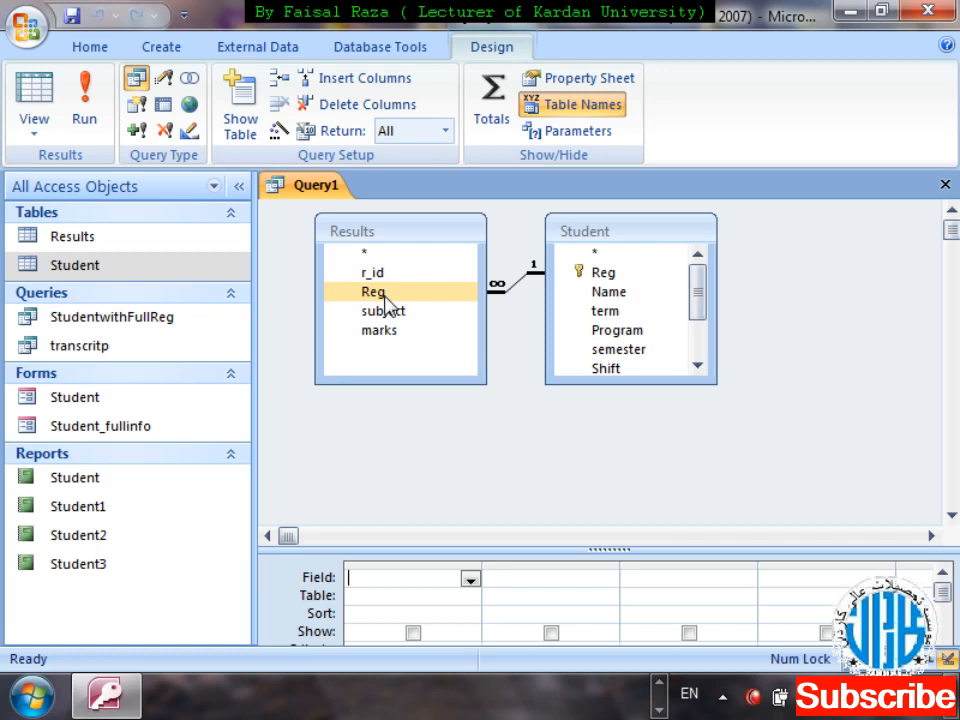
Add the Student fields Reg, Name, term, Program, semester and Shift to the query columns in that order
click(596, 280)
drag(598, 288, 403, 578)
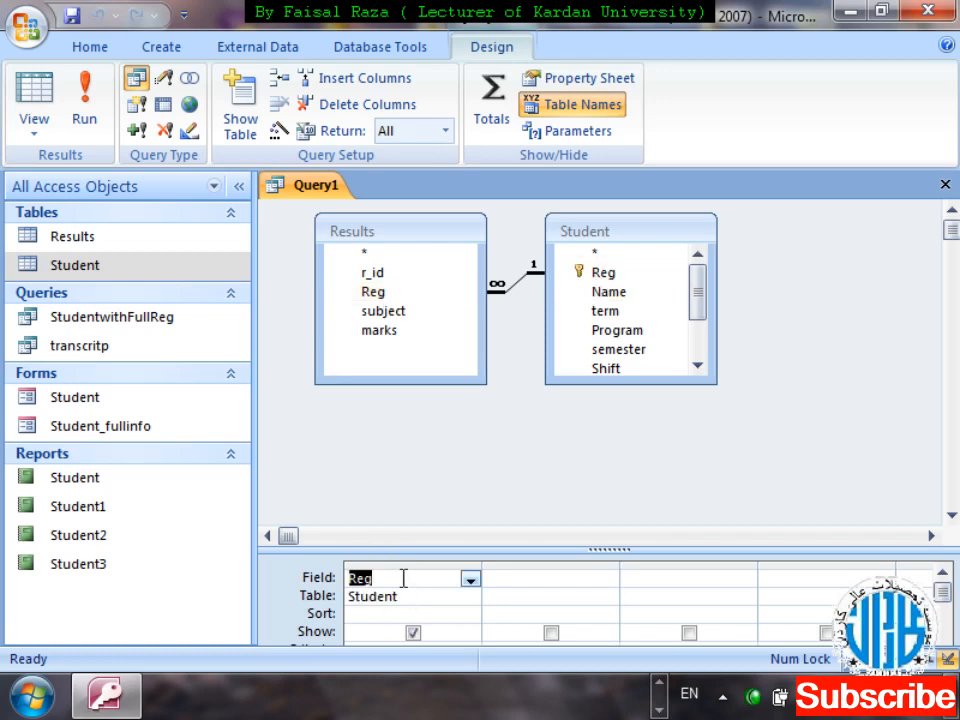
click(673, 298)
drag(625, 305, 558, 598)
drag(604, 314, 685, 582)
drag(617, 331, 817, 577)
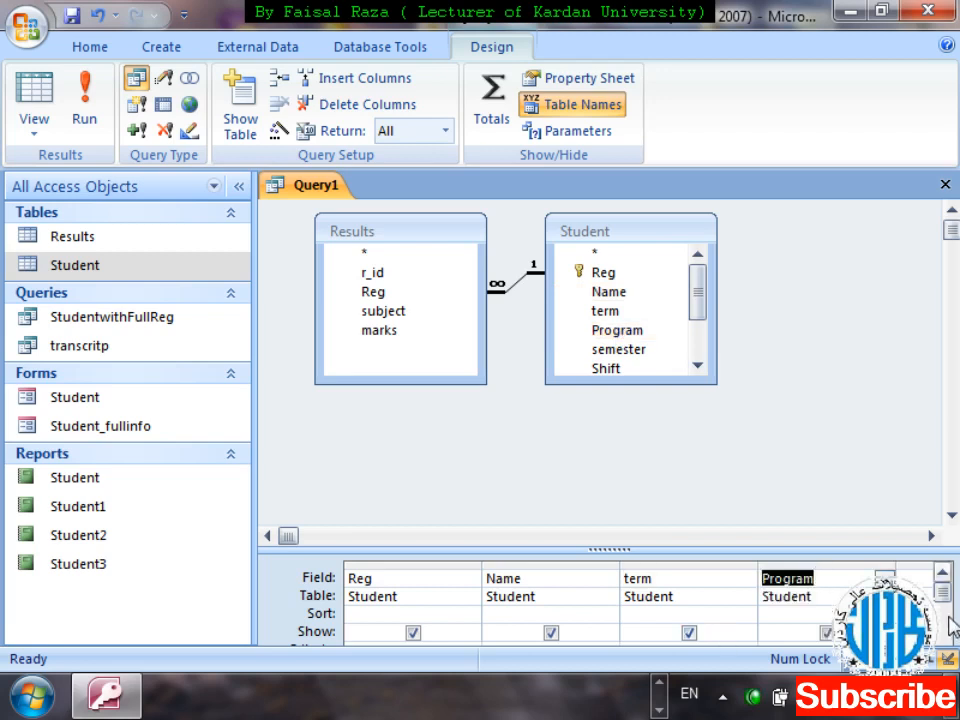
click(585, 350)
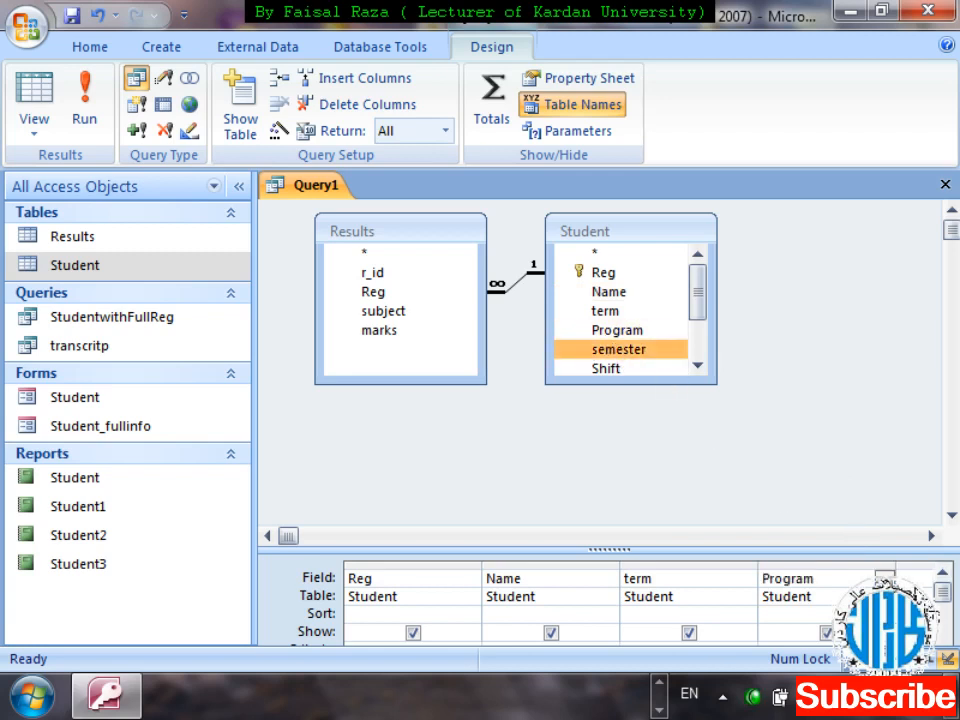
double_click(621, 353)
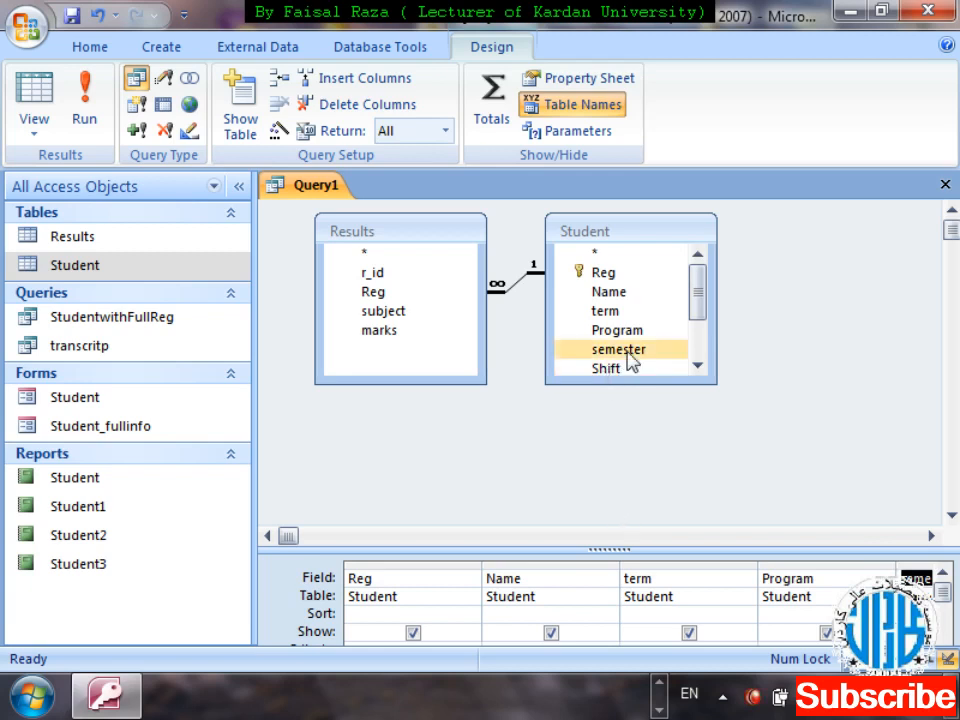
key(Tab)
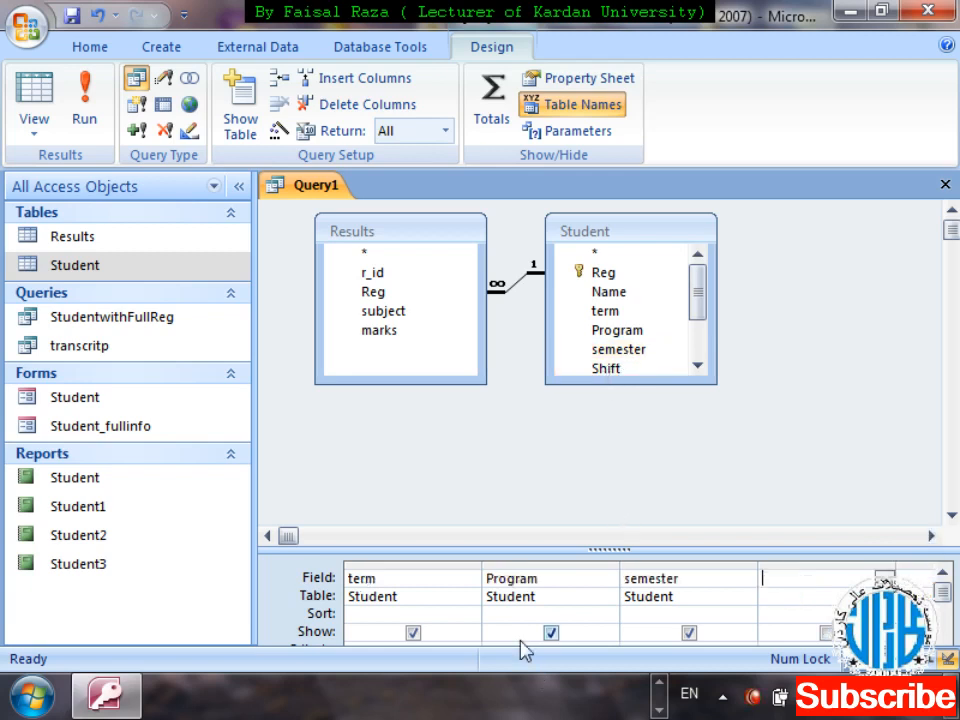
double_click(596, 369)
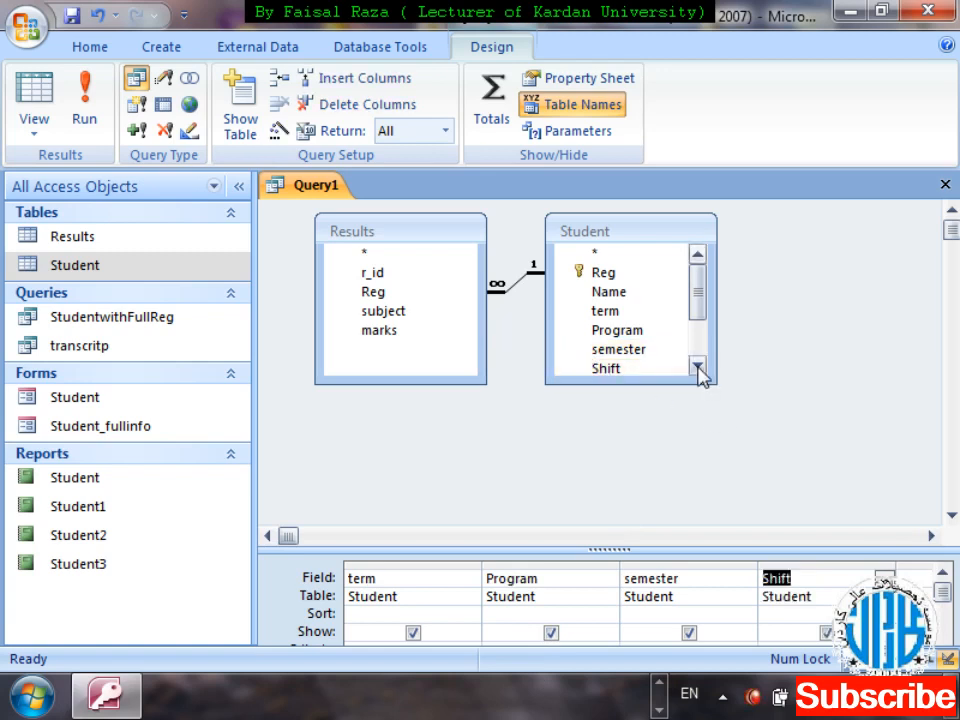
Add the subject and marks fields from the Results table to the query after Shift
key(Tab)
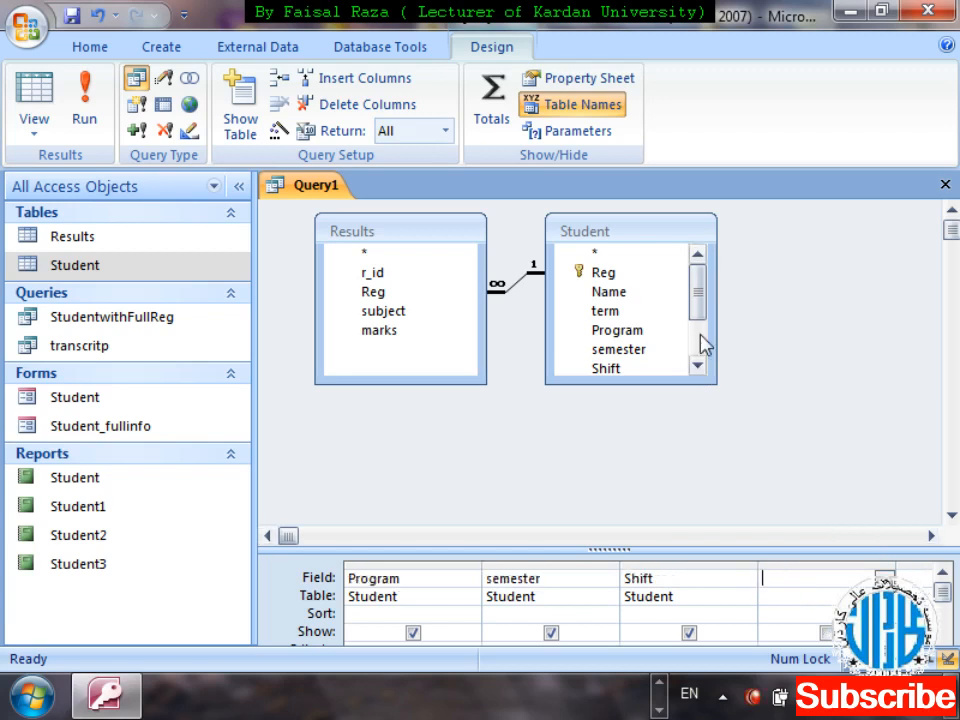
click(698, 367)
click(698, 367)
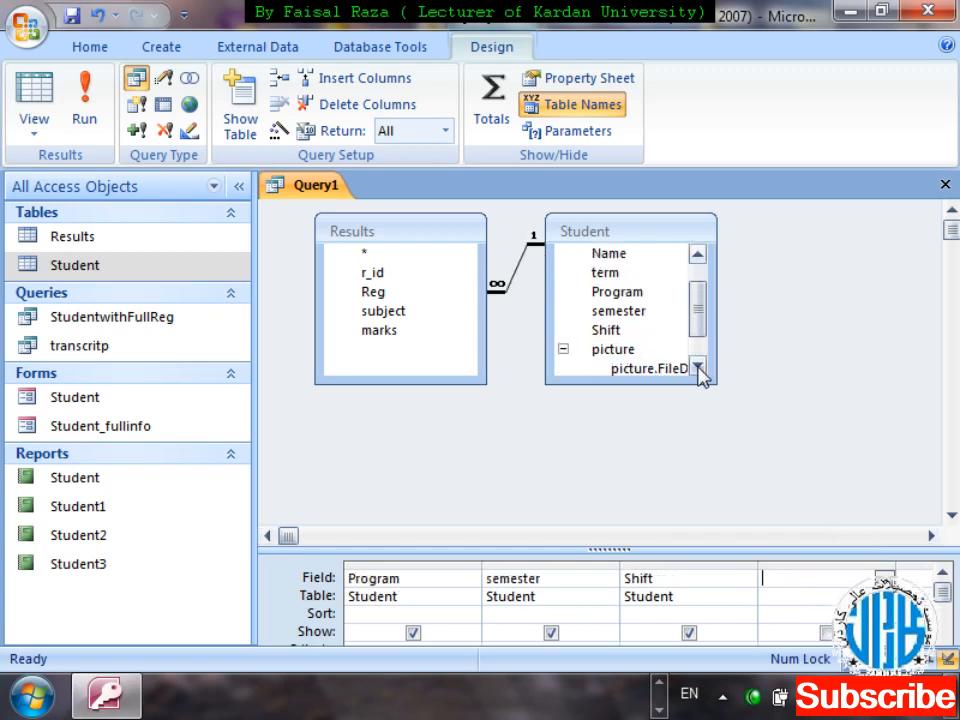
double_click(400, 313)
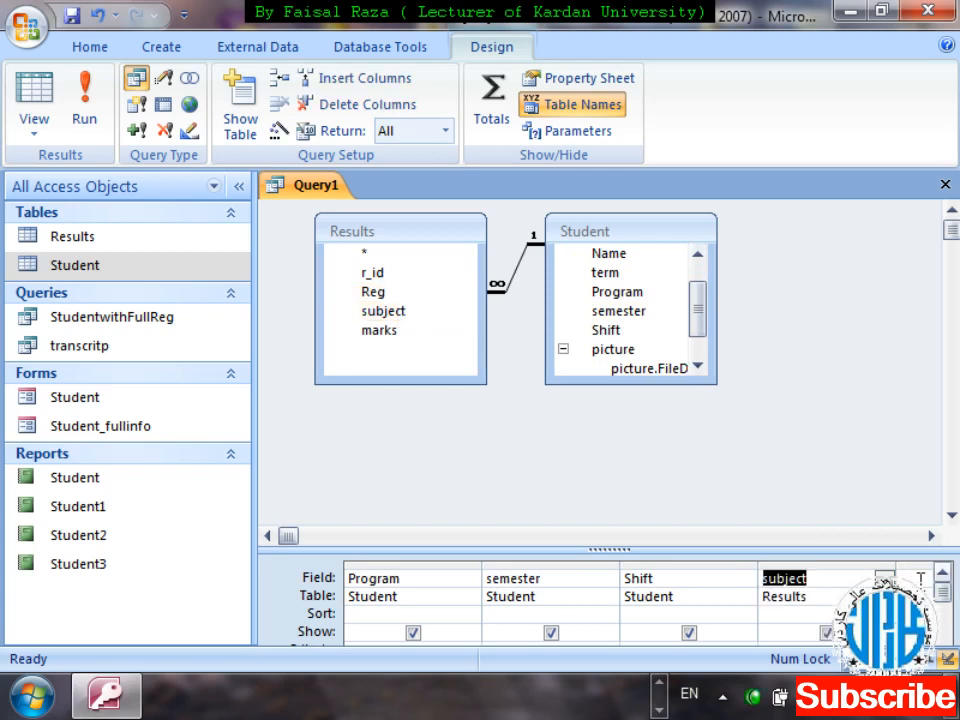
click(920, 579)
click(377, 333)
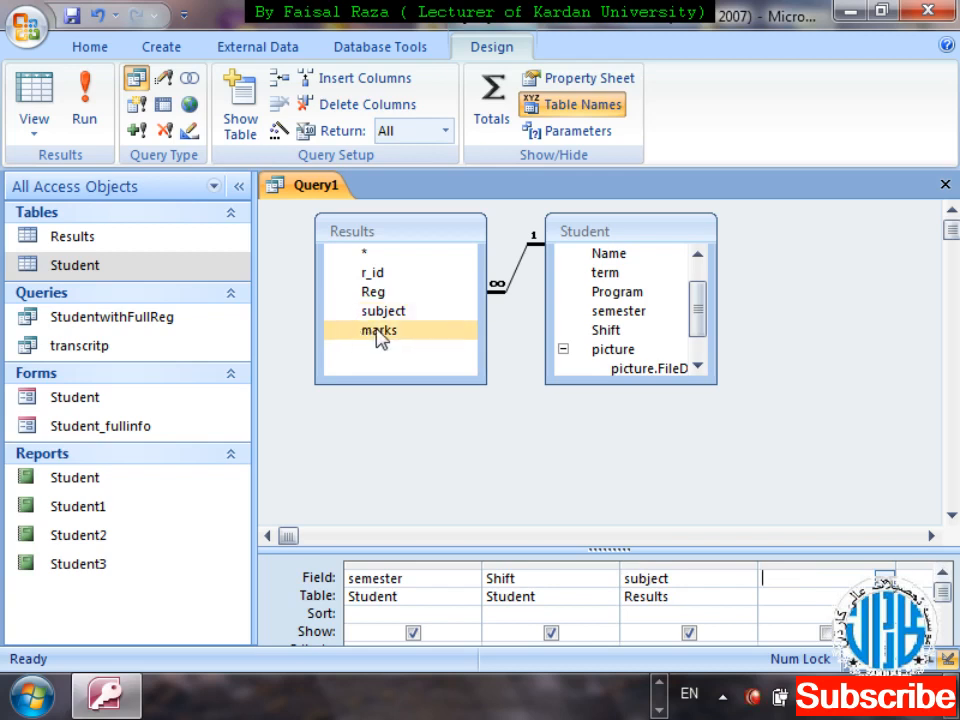
double_click(377, 333)
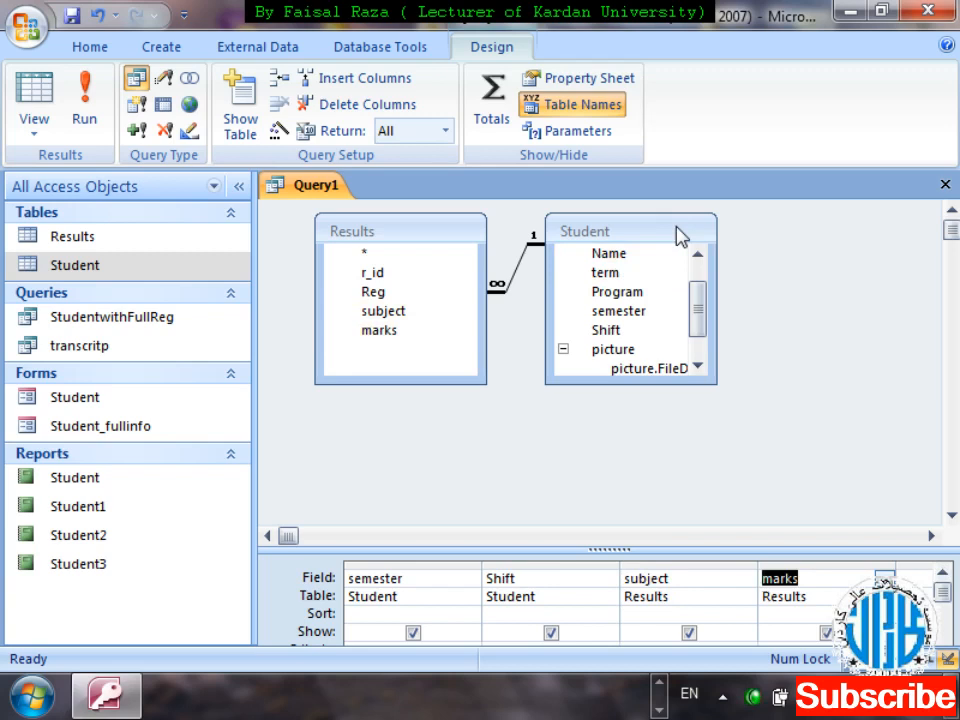
Close the query design and save the query as student_marks
key(ctrl+w)
key(Return)
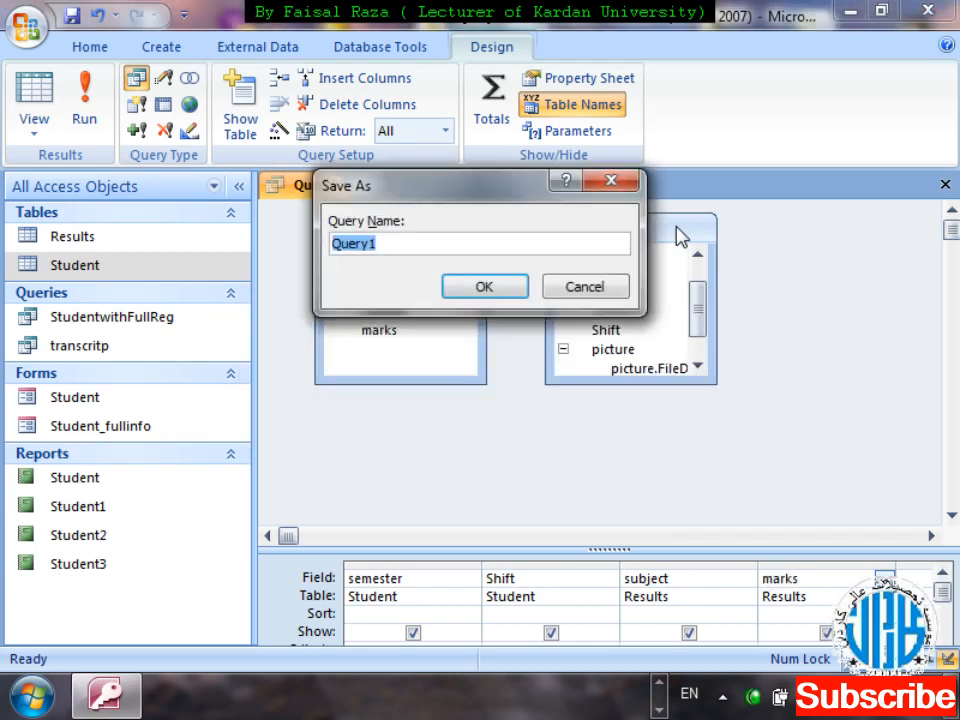
key(BackSpace)
text(student)
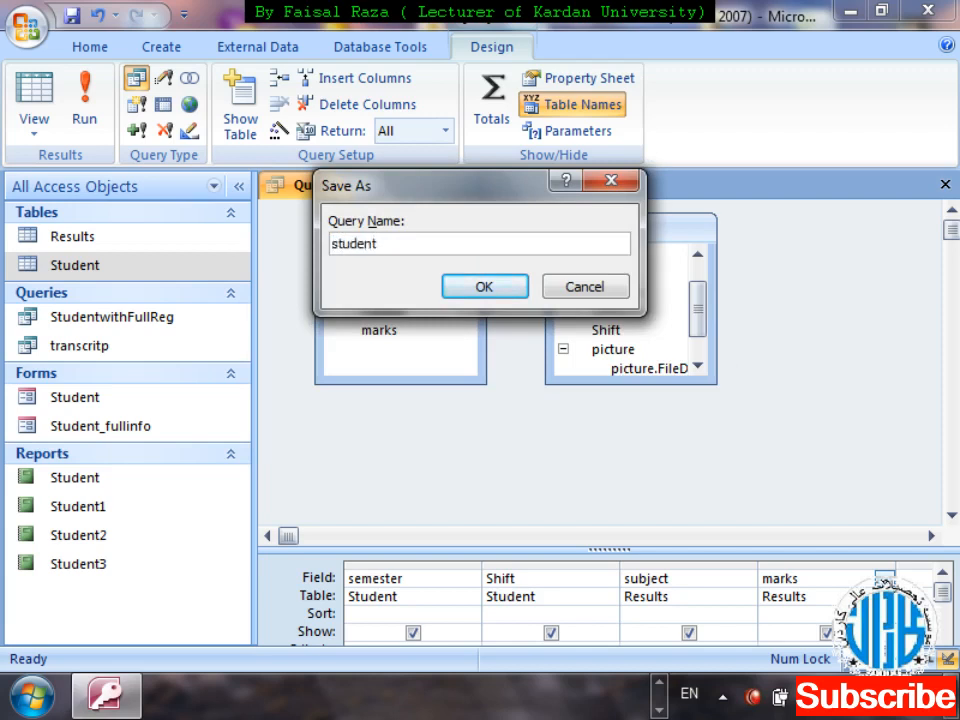
text(_marks)
key(Return)
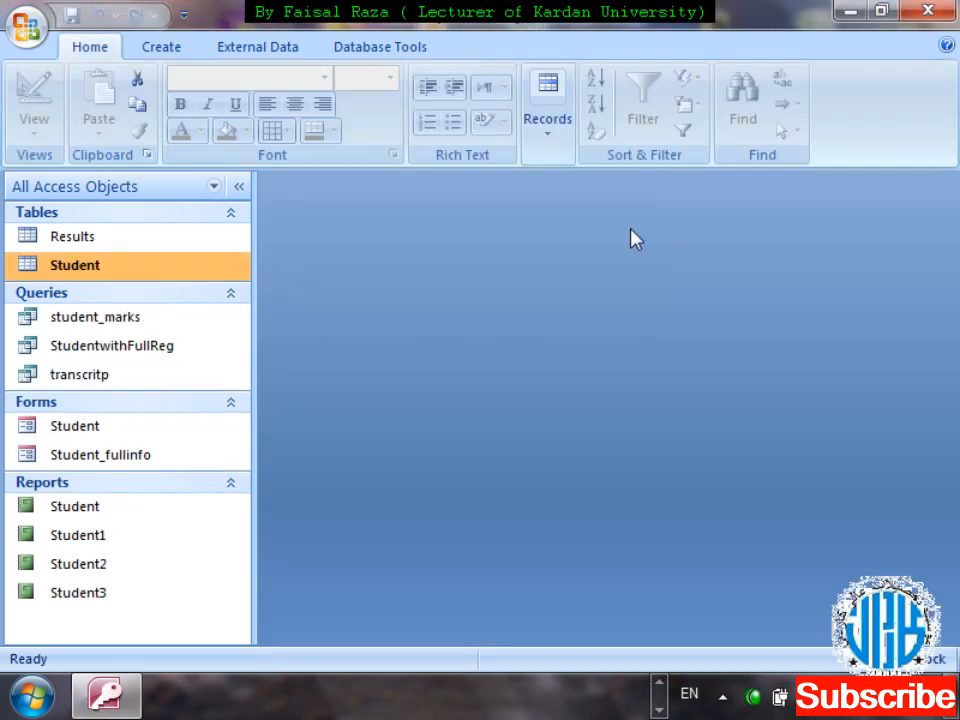
Open the student_marks query and examine the subjects and marks listed for the first student
double_click(141, 318)
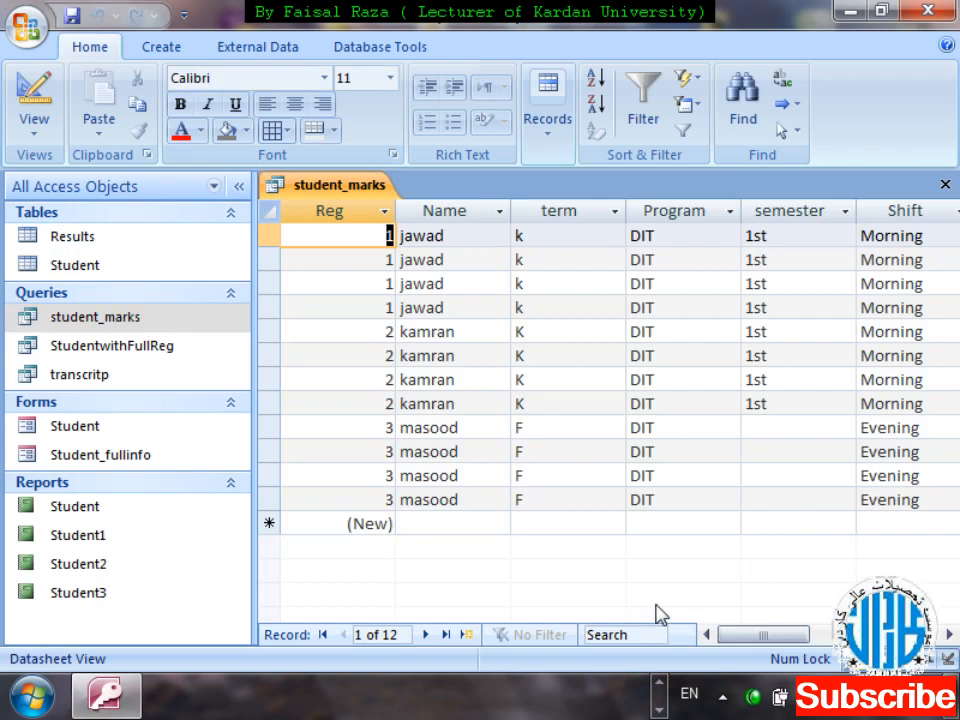
key(Tab)
key(Tab)
key(Tab)
key(Tab)
key(Tab)
key(Tab)
key(Tab)
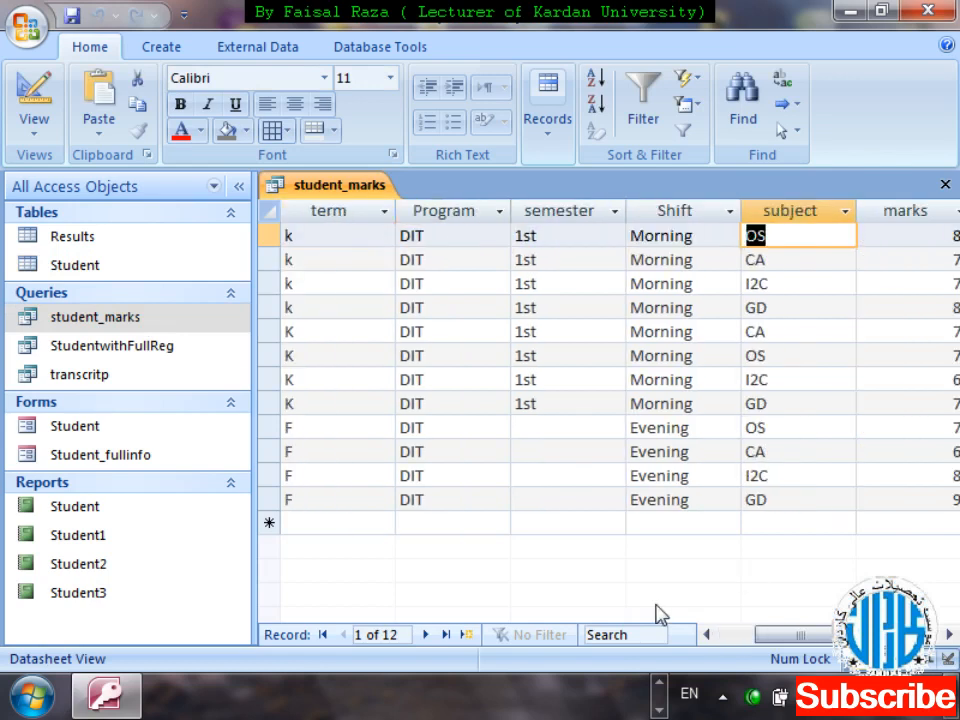
key(Down)
key(Up)
key(Down)
key(Down)
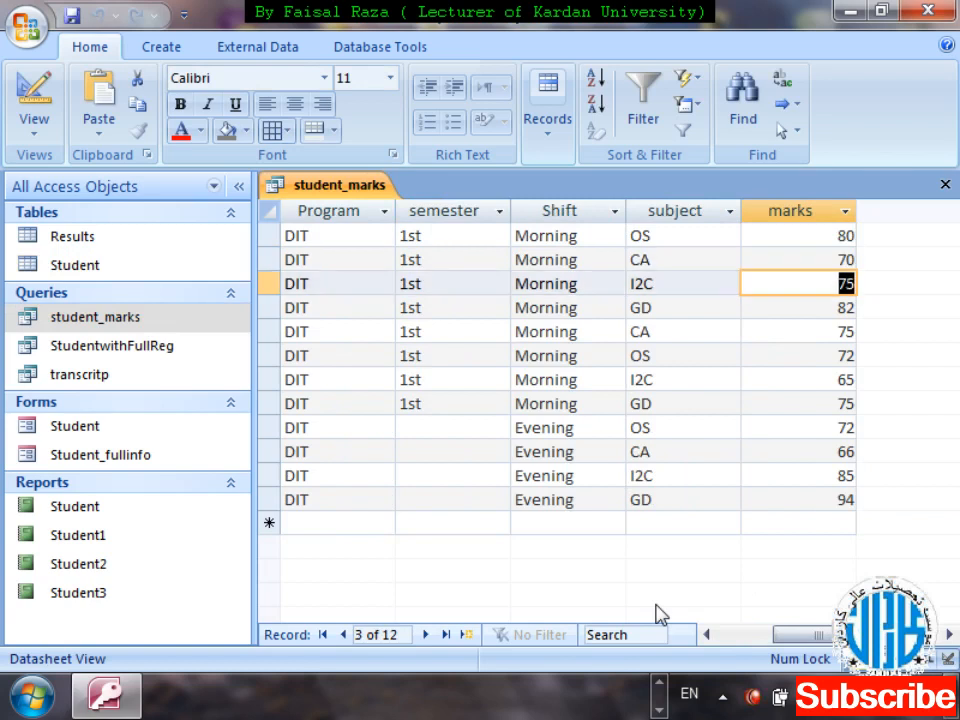
key(Down)
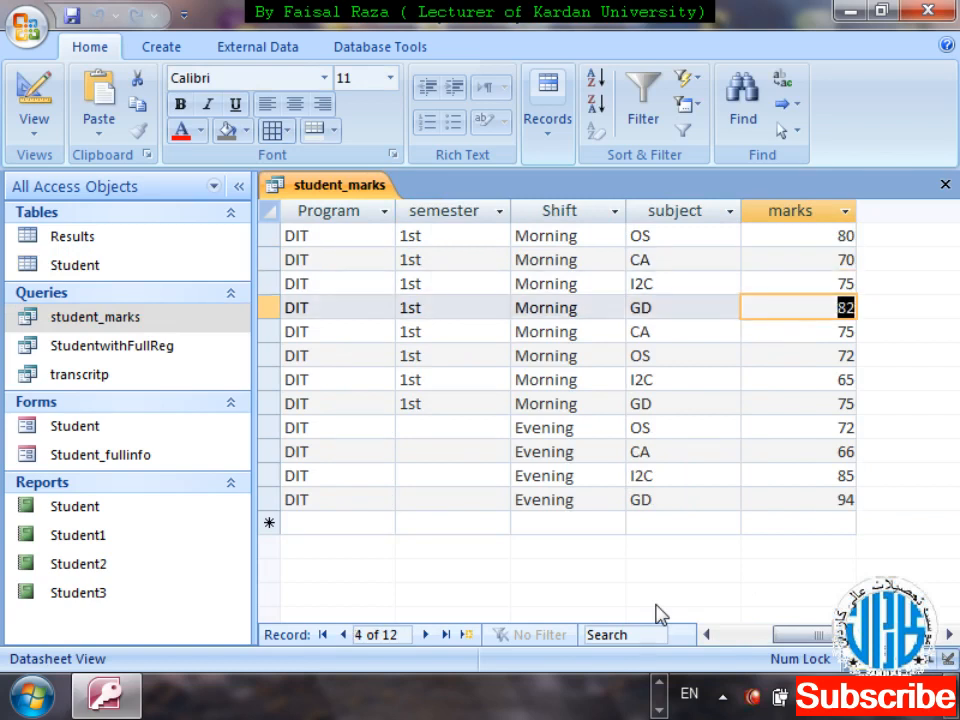
Review the second and third students' rows across the student_marks columns, and close the query
key(shift+Tab)
key(shift+Tab)
key(shift+Tab)
key(shift+Tab)
key(shift+Tab)
key(shift+Tab)
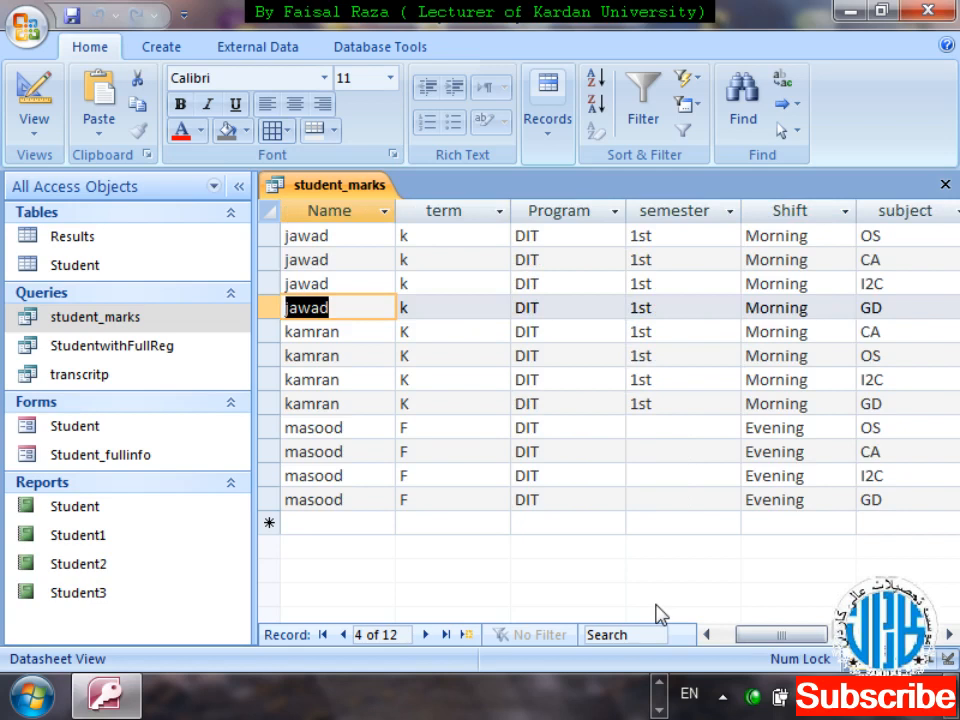
key(Down)
key(shift+Tab)
key(Tab)
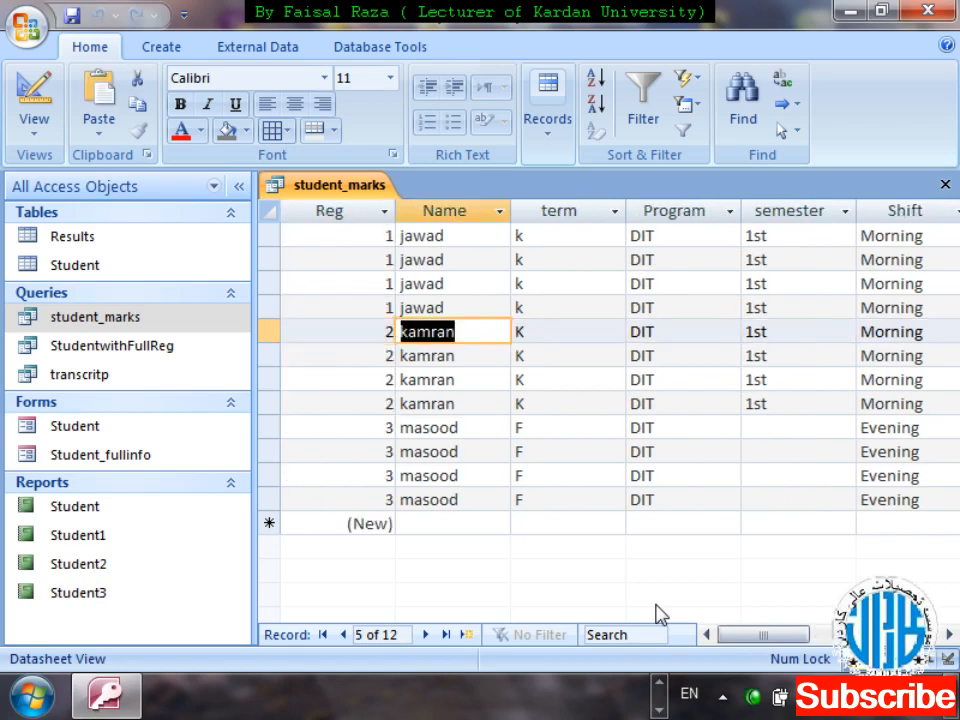
key(Down)
key(Down)
key(Down)
key(Down)
key(Down)
key(Tab)
key(Tab)
key(Tab)
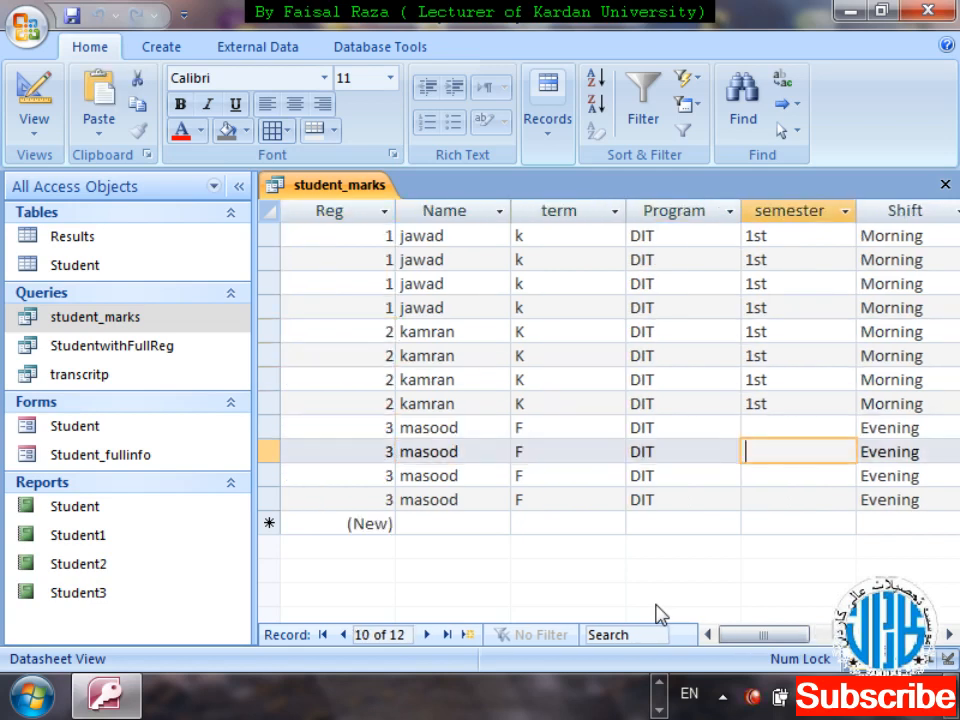
key(Tab)
key(Tab)
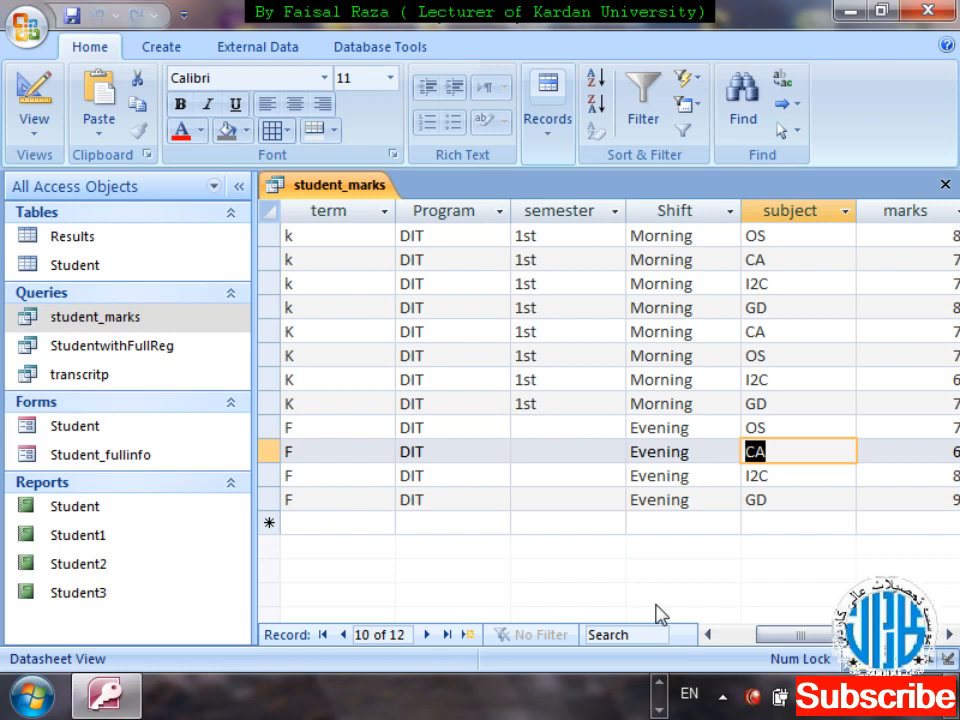
key(ctrl+w)
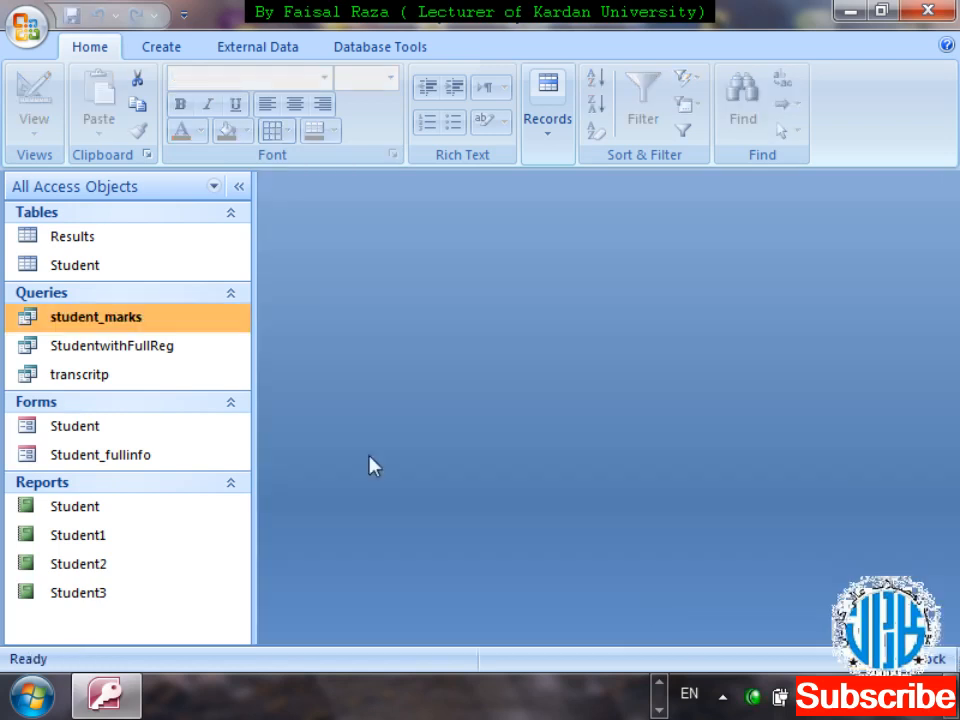
Add the parameter criterion [Enter Registration] to the Reg field of the student_marks query, and close it with the change saved
right_click(109, 319)
key(Down)
key(Down)
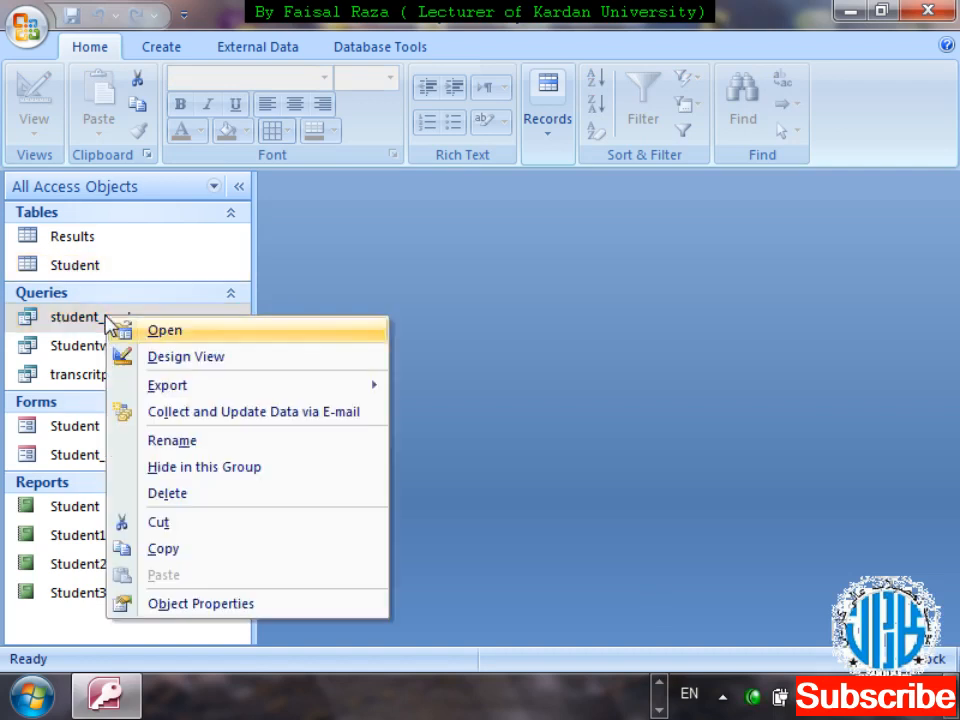
key(Return)
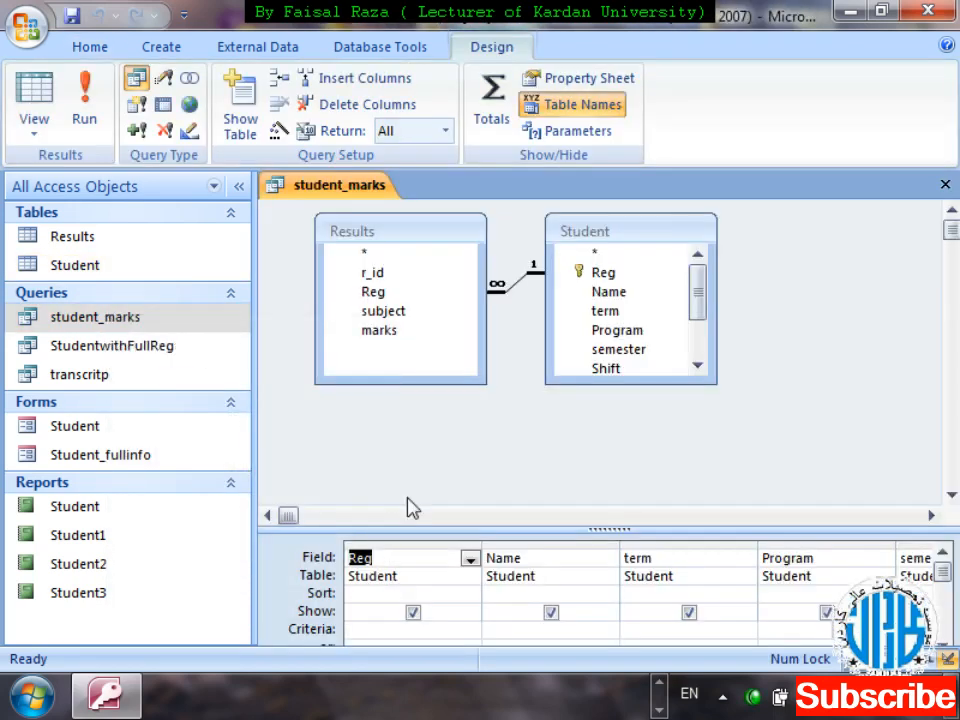
click(377, 628)
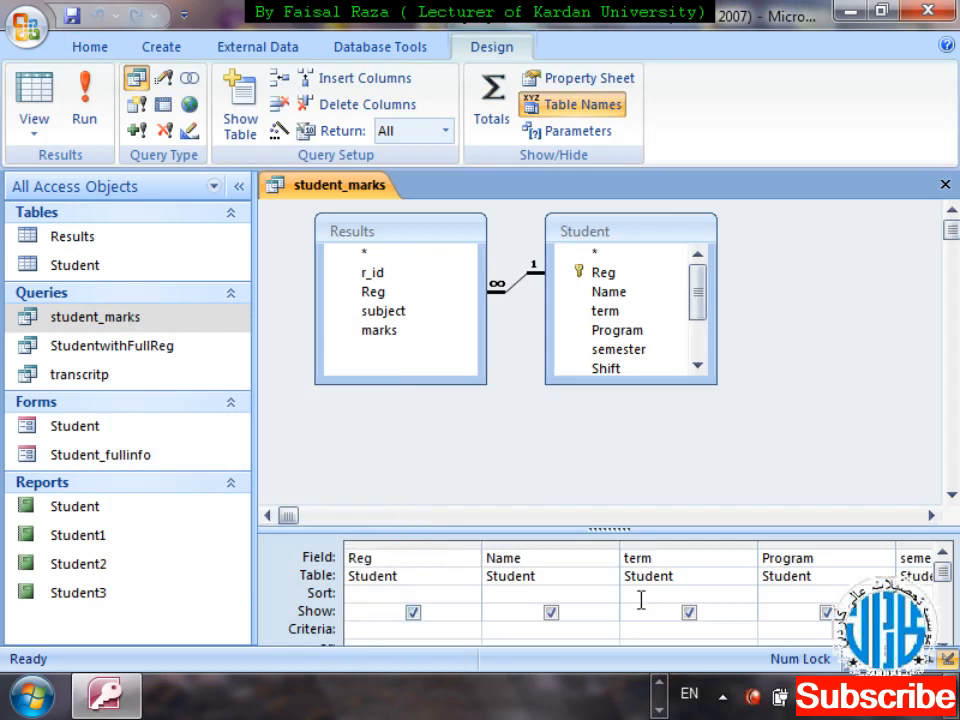
text([Enter Reg)
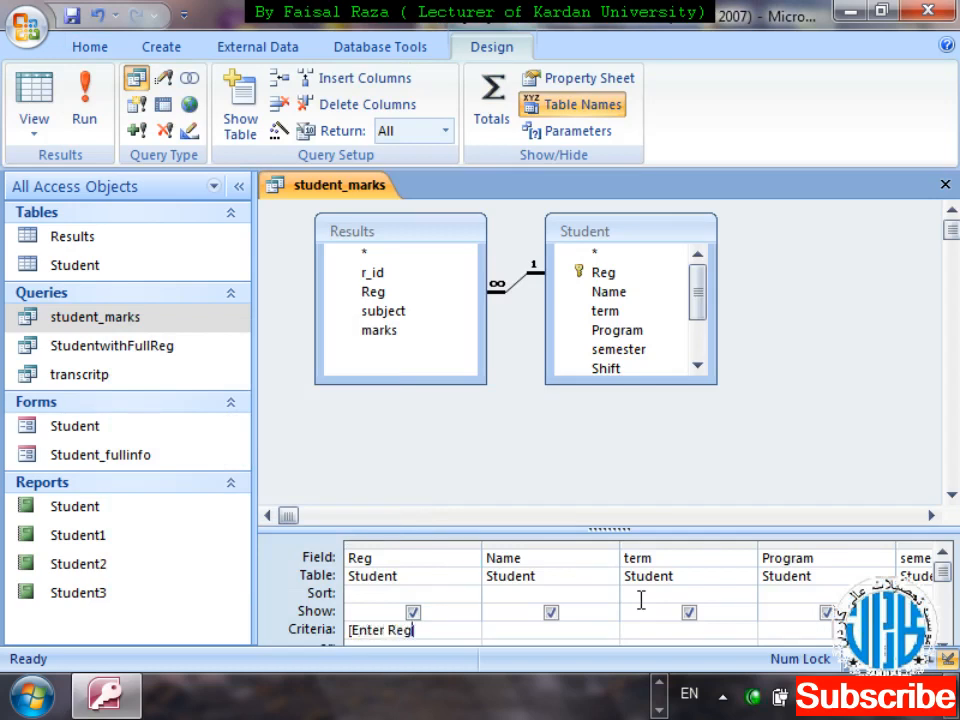
text(istration)
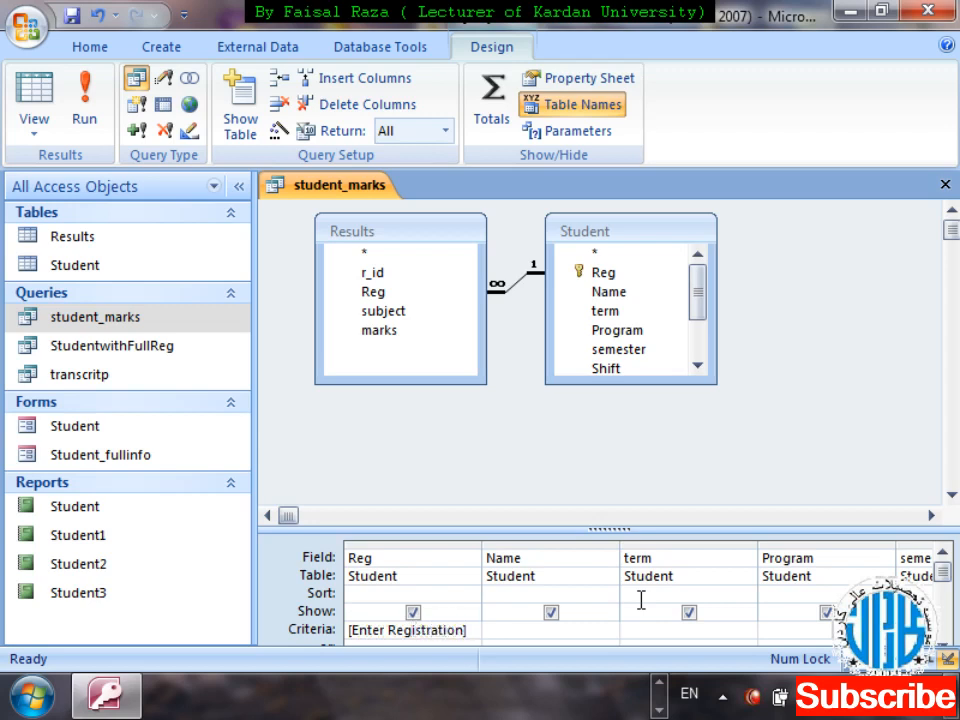
key(ctrl+w)
key(Return)
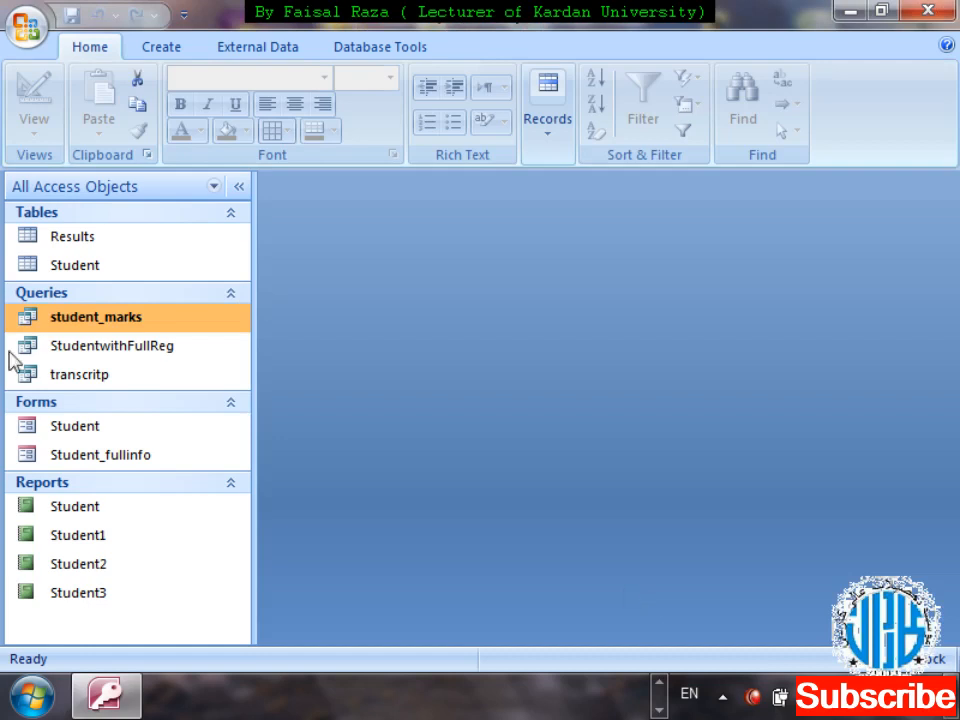
Run the student_marks query and enter a student's full registration number as its parameter value
double_click(72, 319)
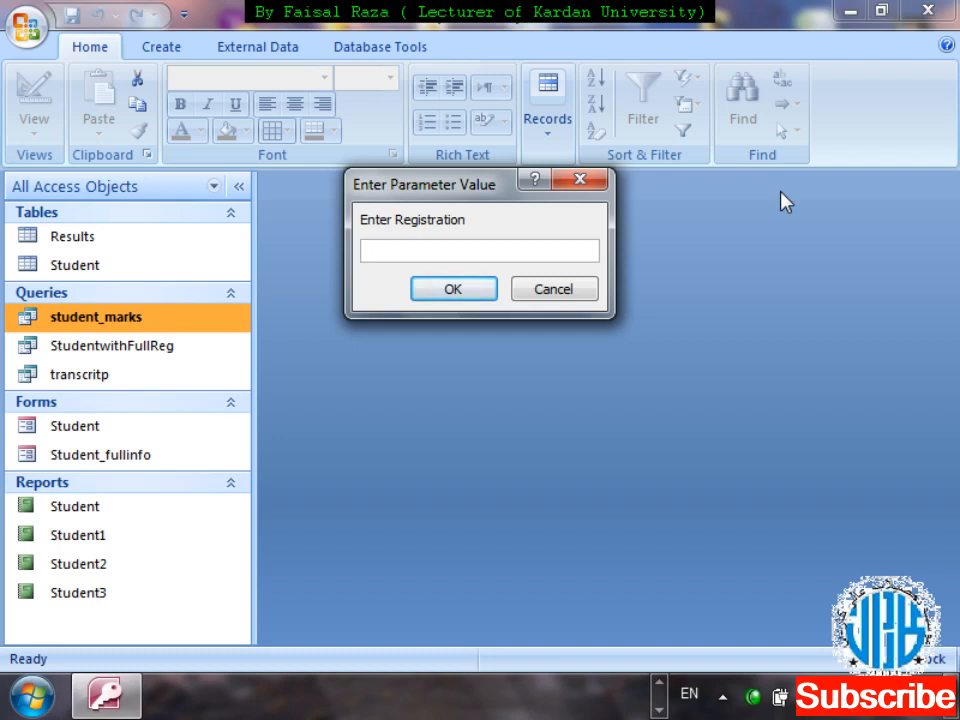
text(7011015002)
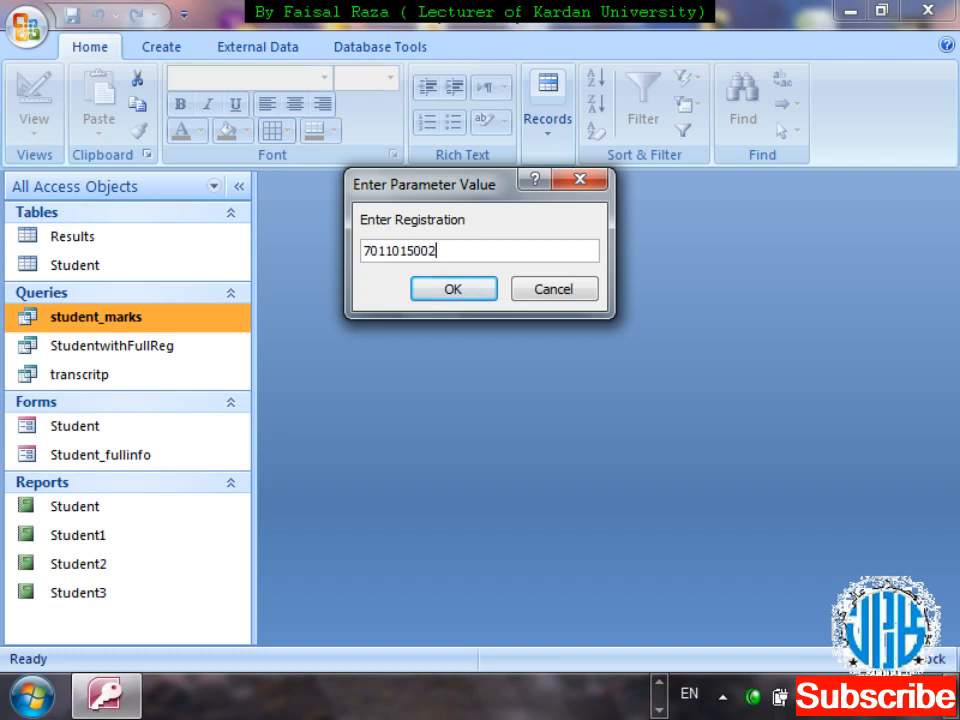
key(Return)
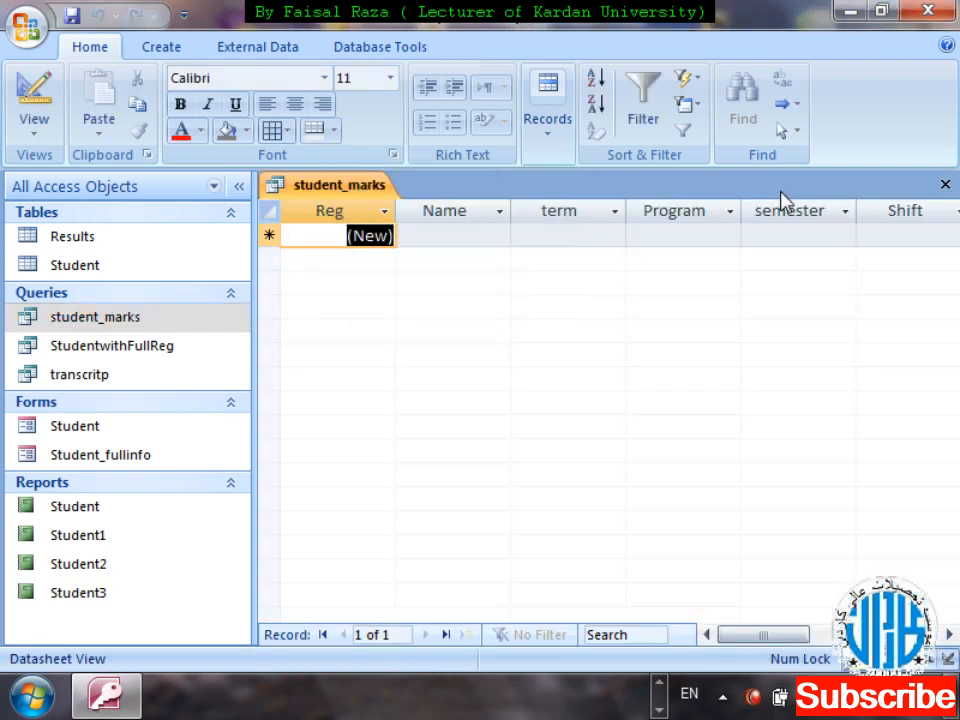
Close the student_marks results, check the Reg values in the Student table, and close that table
key(ctrl+w)
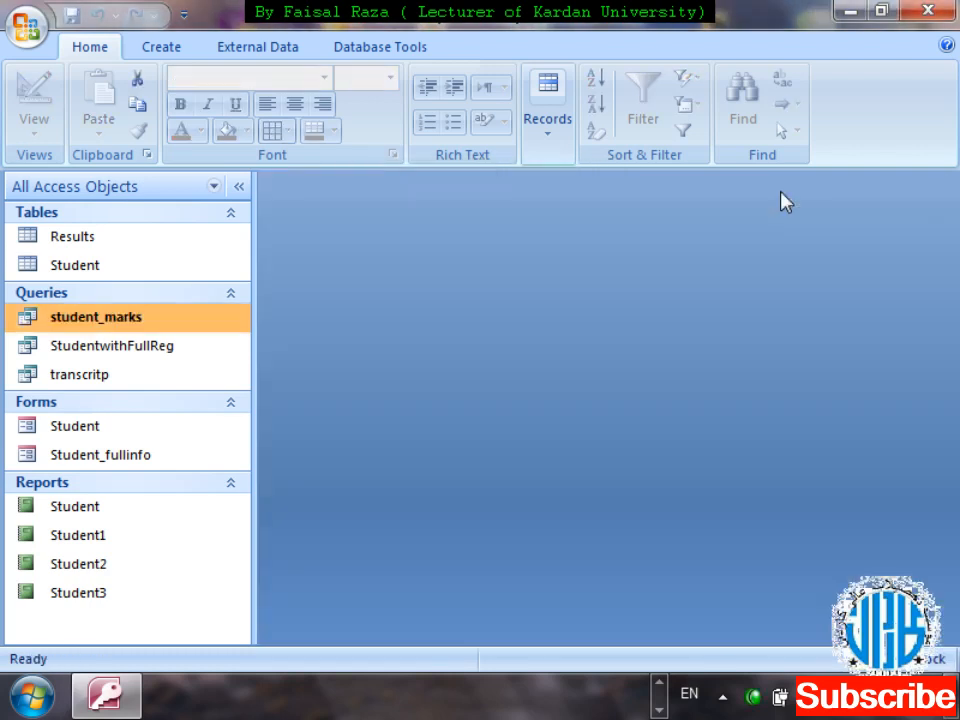
double_click(70, 267)
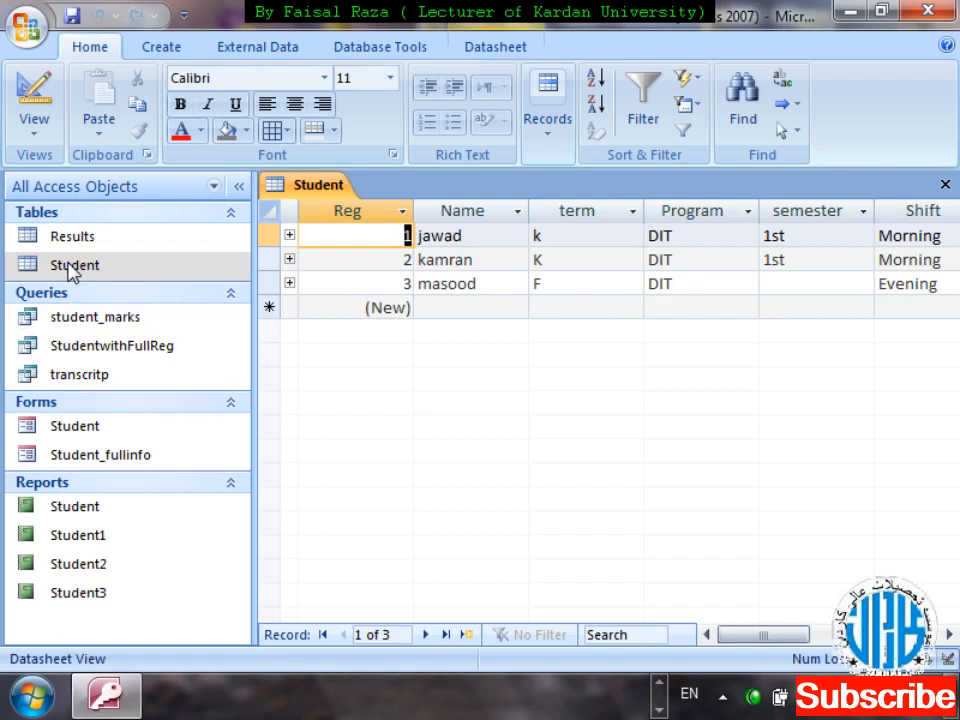
key(ctrl+w)
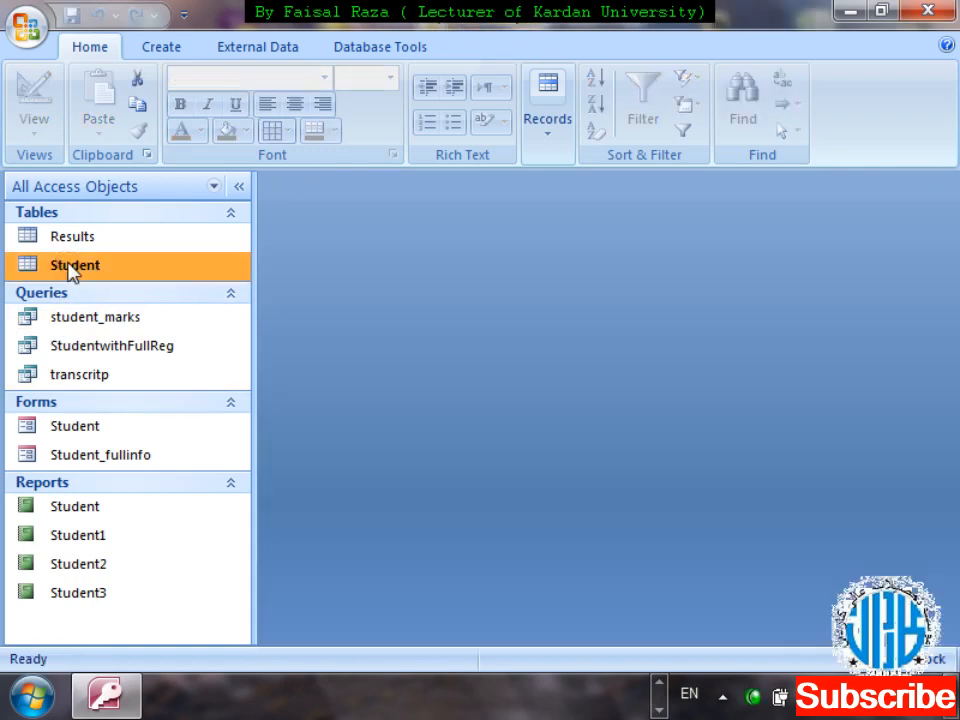
Run the student_marks query with the second student's short registration number from the Reg field as its parameter value
click(72, 318)
right_click(98, 318)
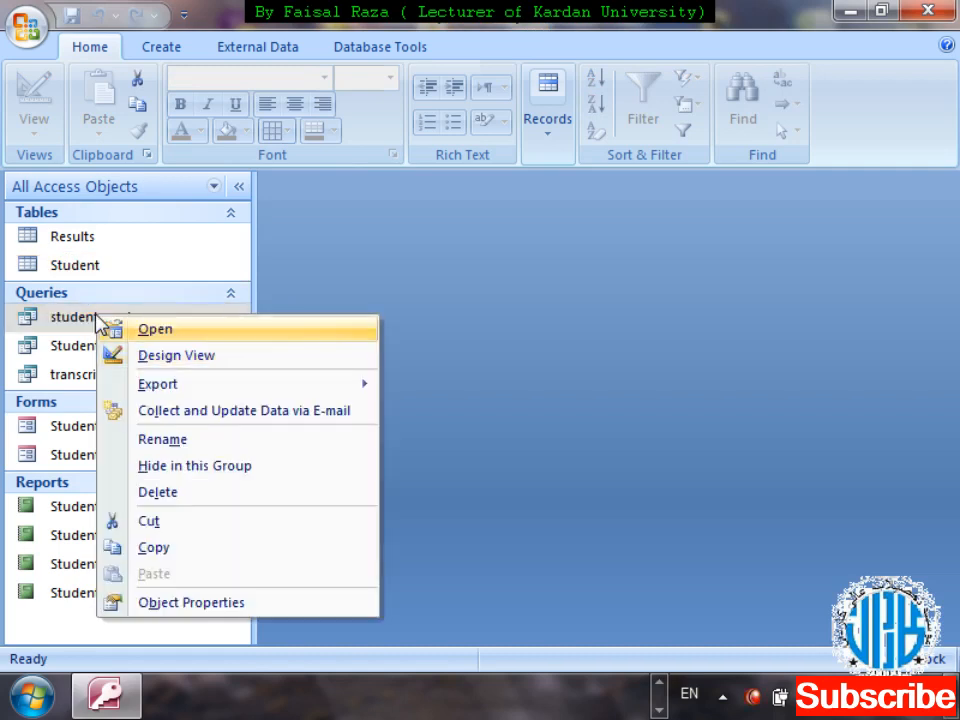
click(101, 322)
text(2)
key(Return)
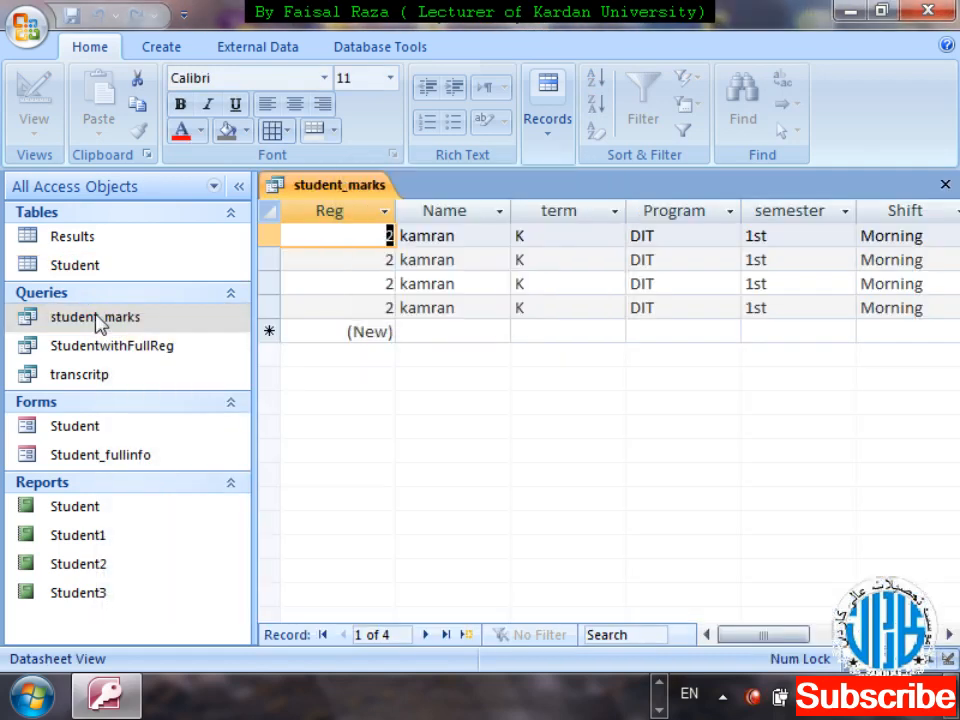
Review the second student's subject and marks columns in the student_marks results, and close the query
key(Tab)
key(Tab)
key(Tab)
key(Tab)
key(Tab)
key(Tab)
key(Tab)
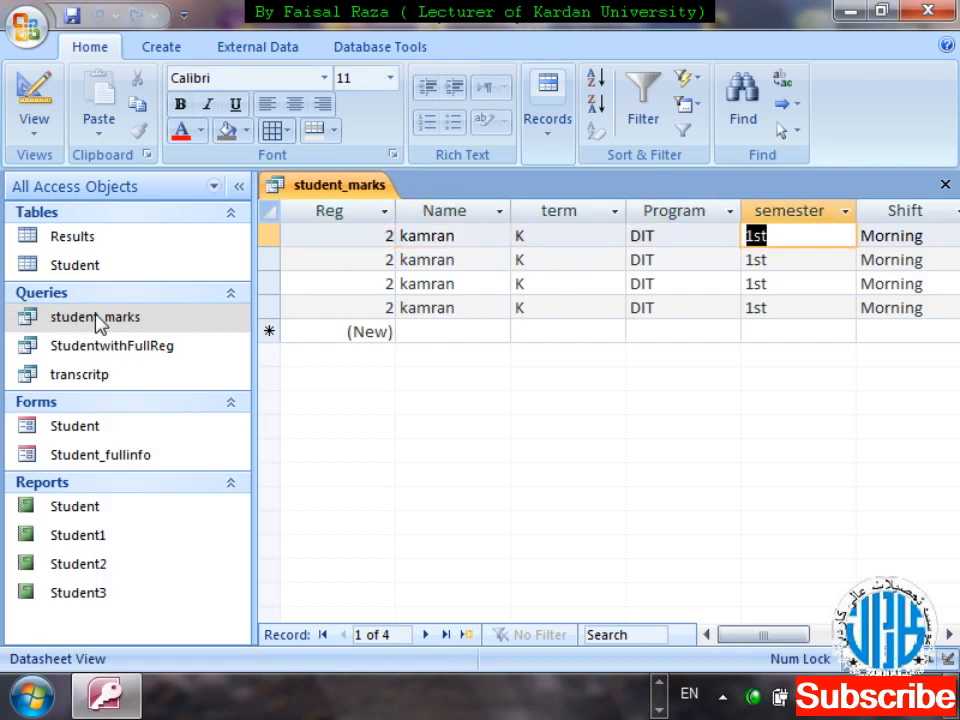
key(Down)
key(Down)
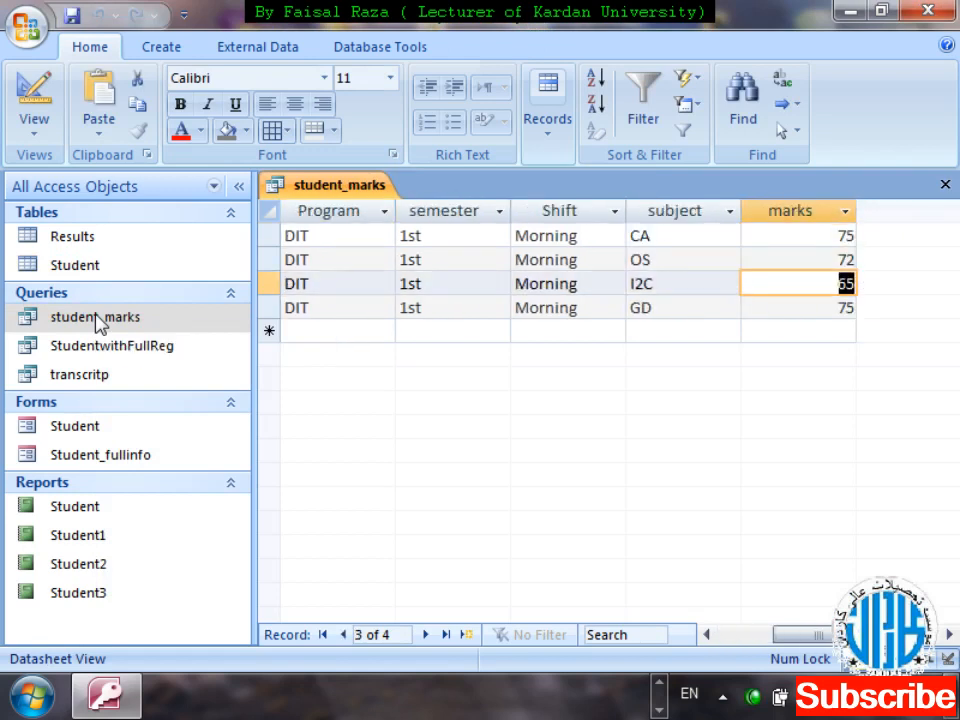
key(Up)
key(Up)
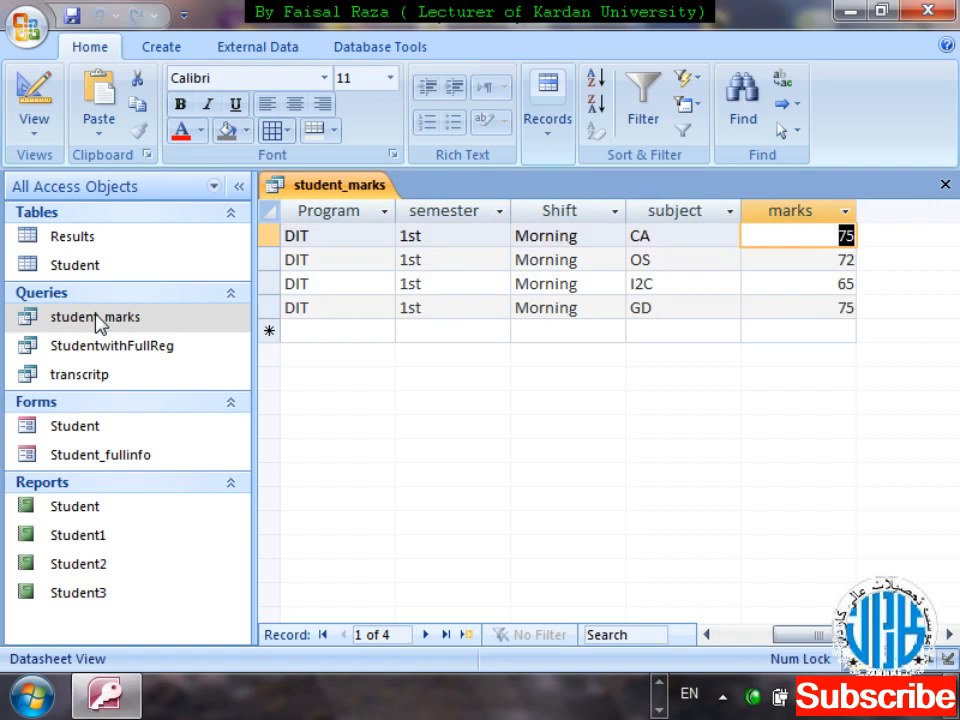
key(ctrl+F4)
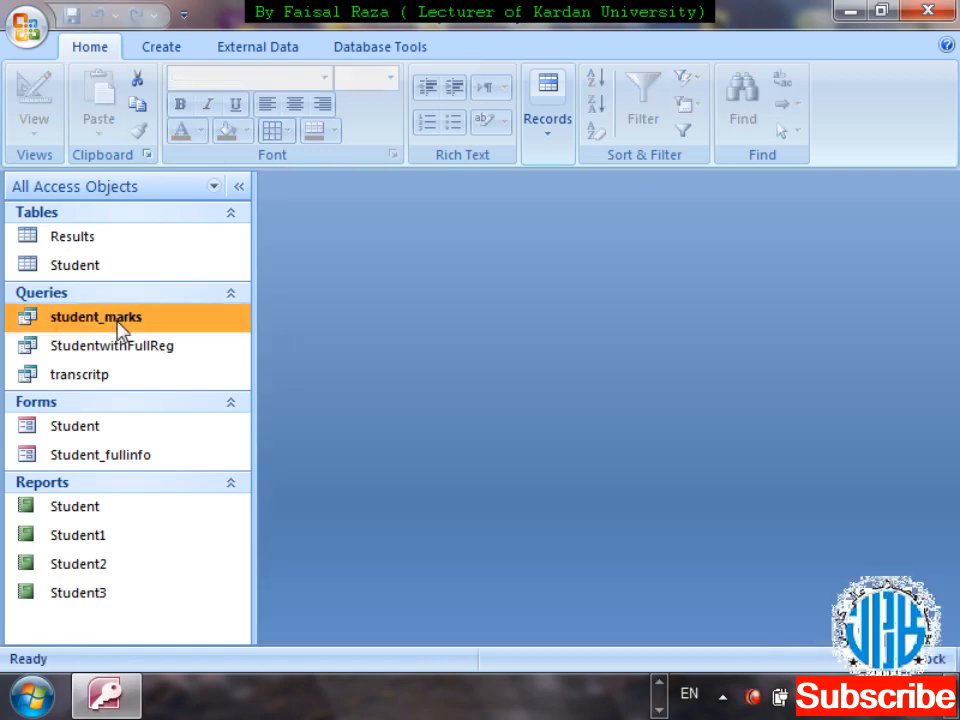
Start a Report Wizard report from student_marks with its data viewed by Student, adding no further grouping levels or sort order
click(161, 47)
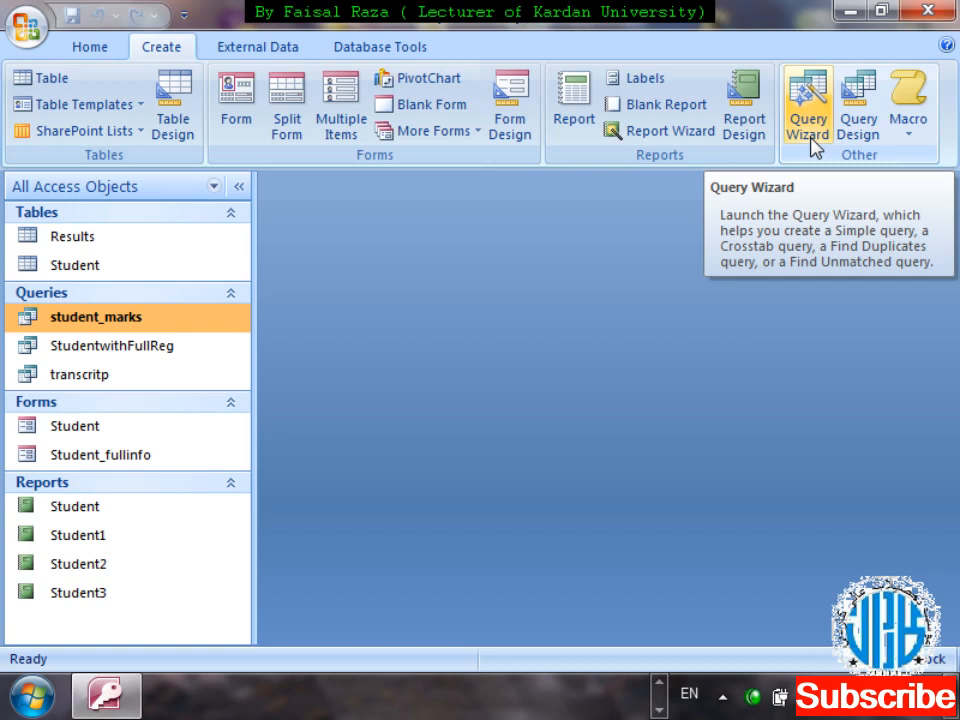
click(577, 100)
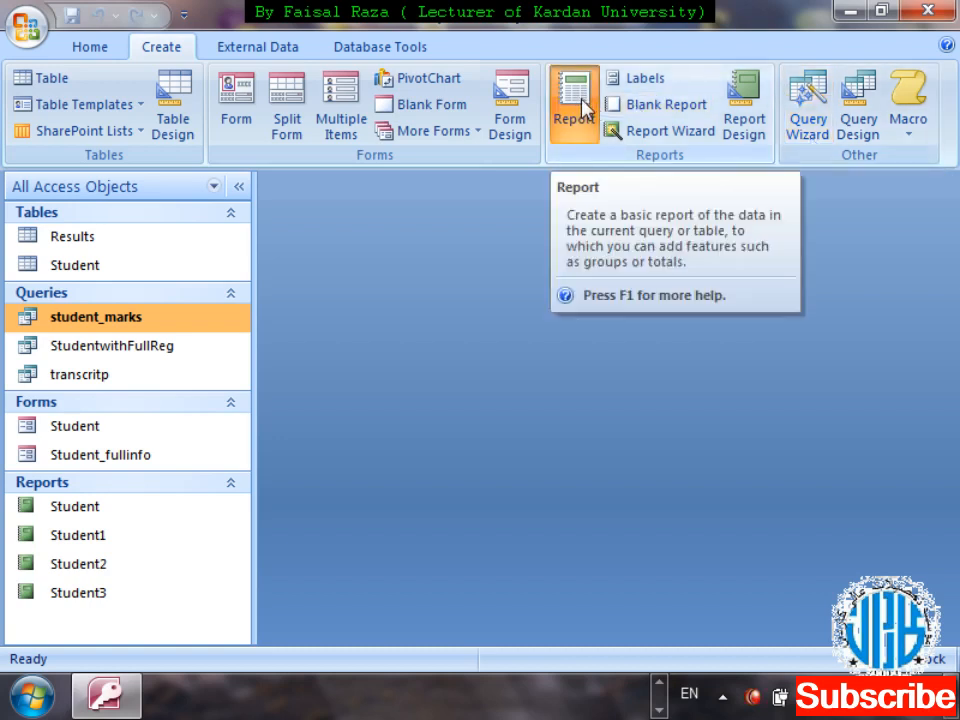
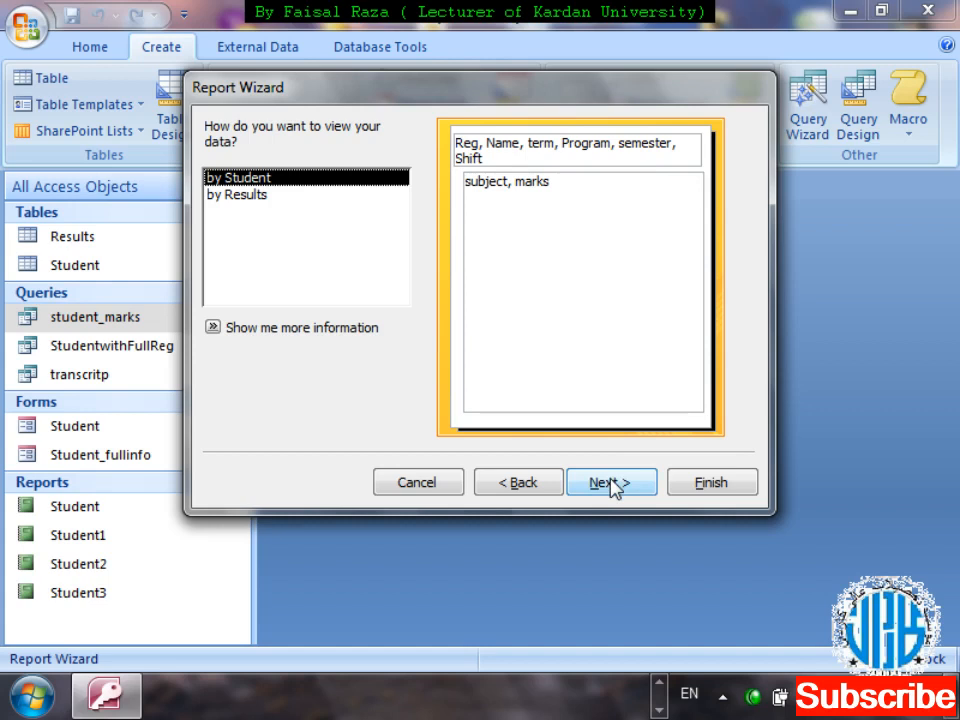
click(238, 196)
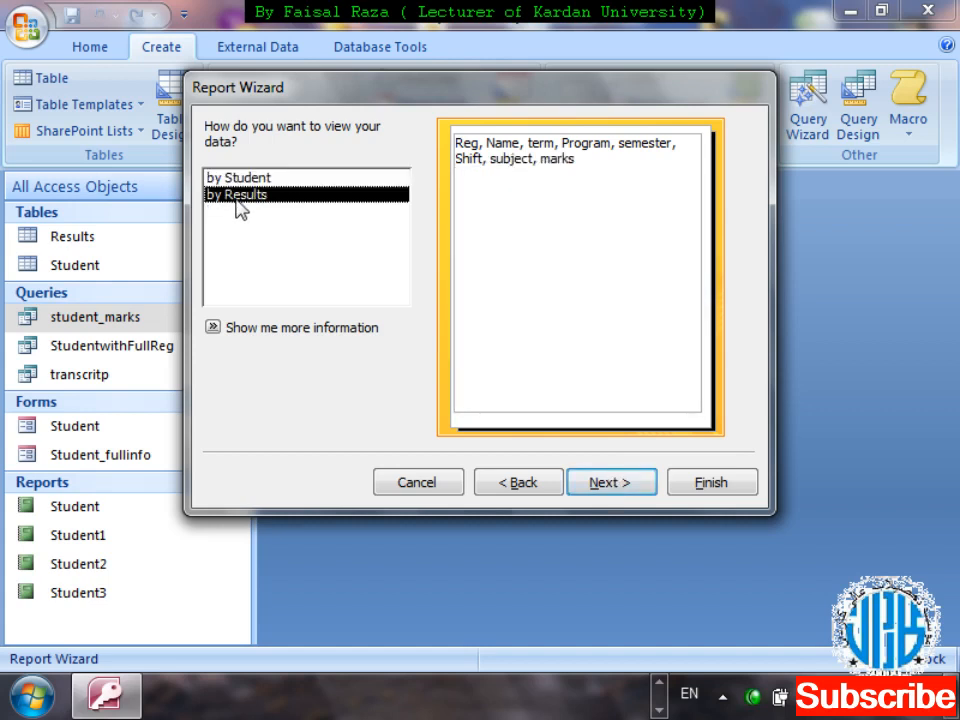
click(258, 180)
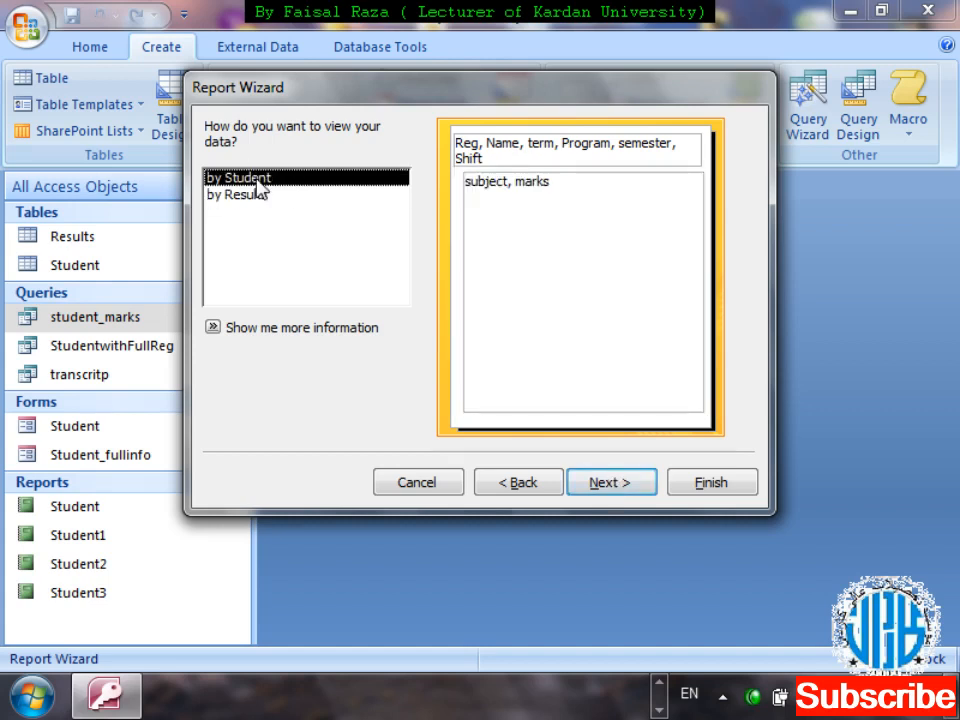
click(616, 488)
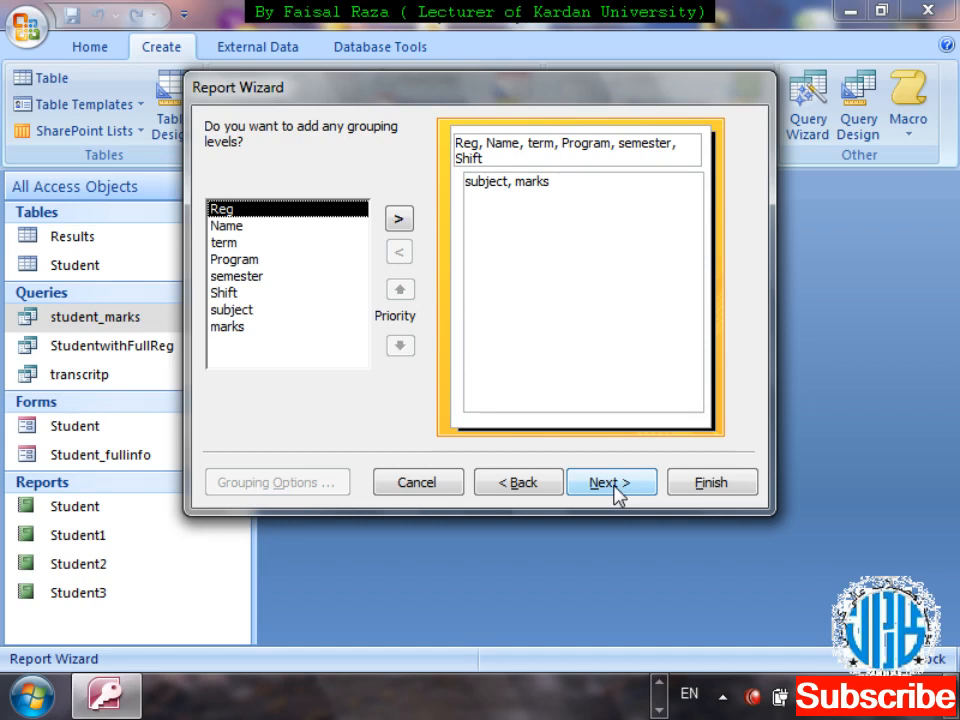
click(612, 484)
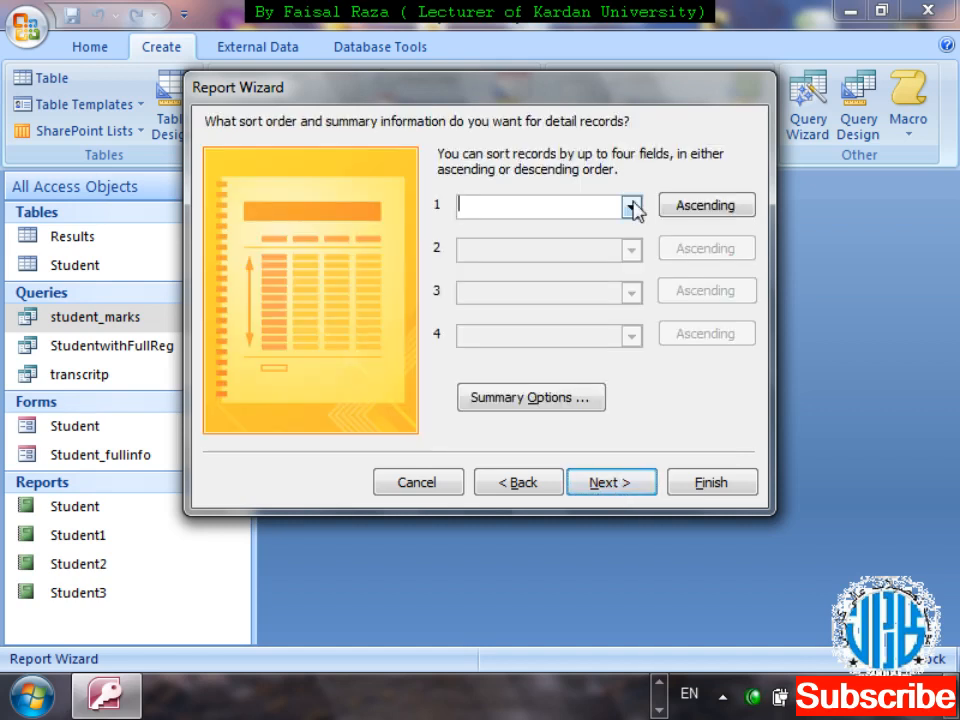
click(606, 483)
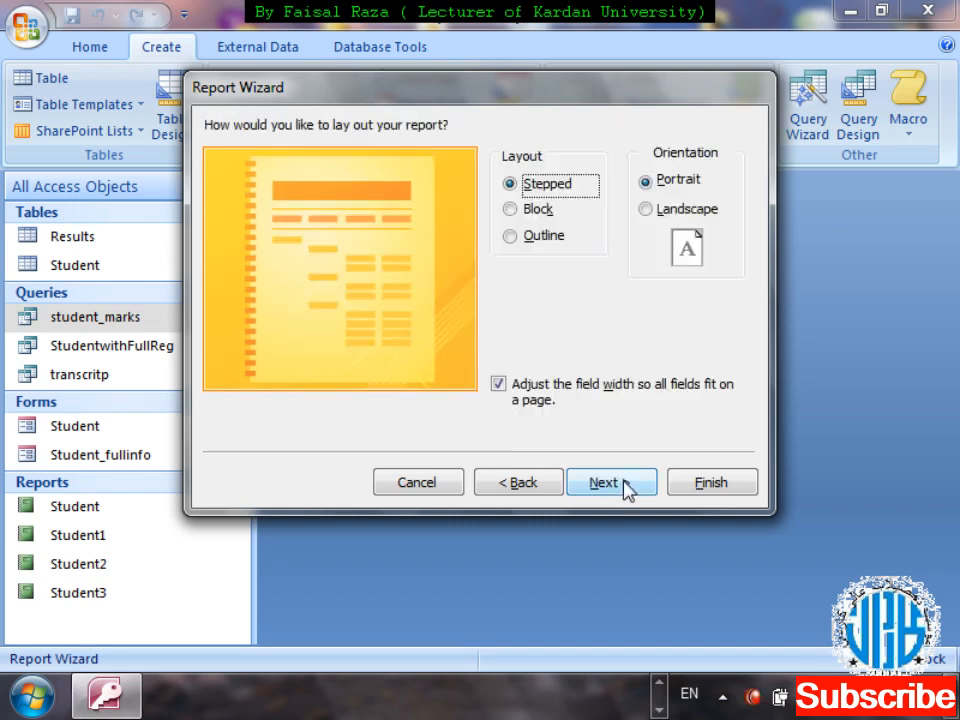
Compare the Block and Stepped report layouts, choose Outline in portrait orientation, and accept the Flow style
click(523, 213)
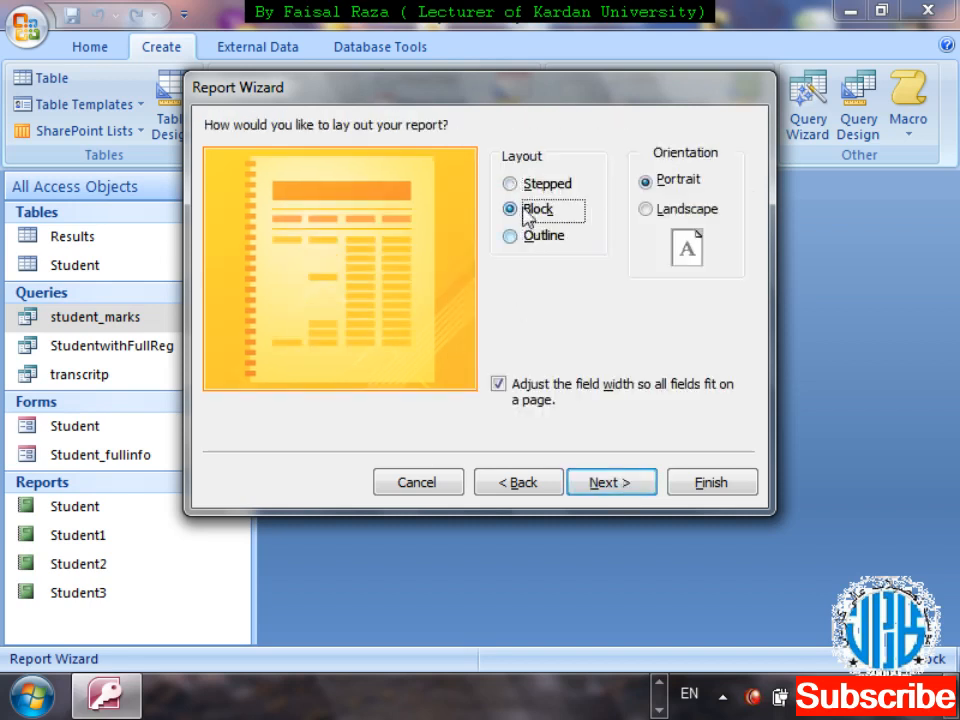
click(525, 191)
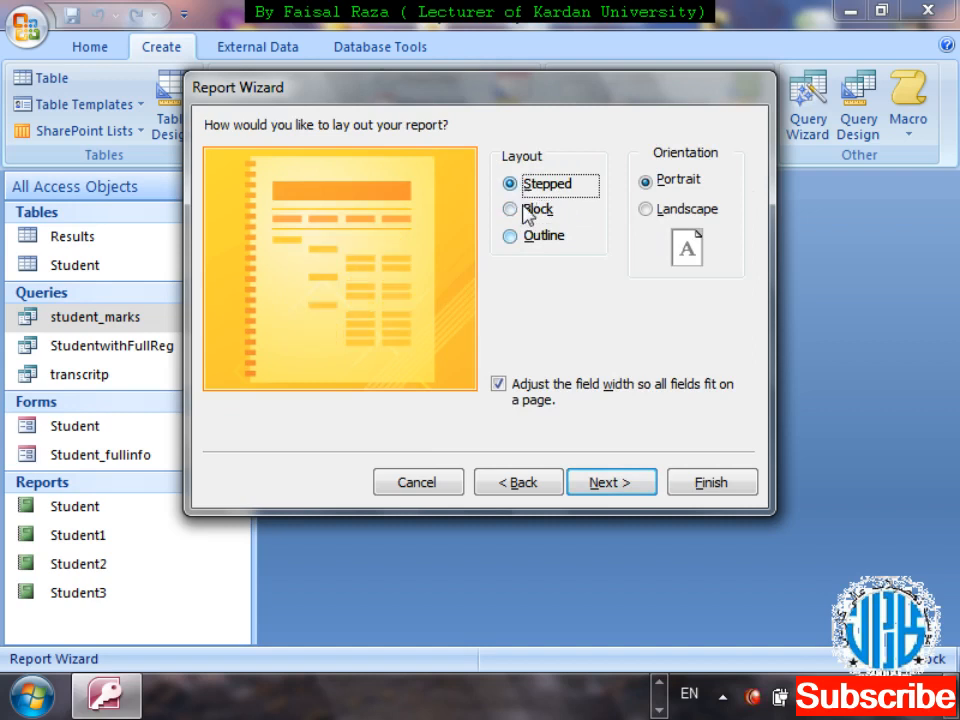
click(527, 213)
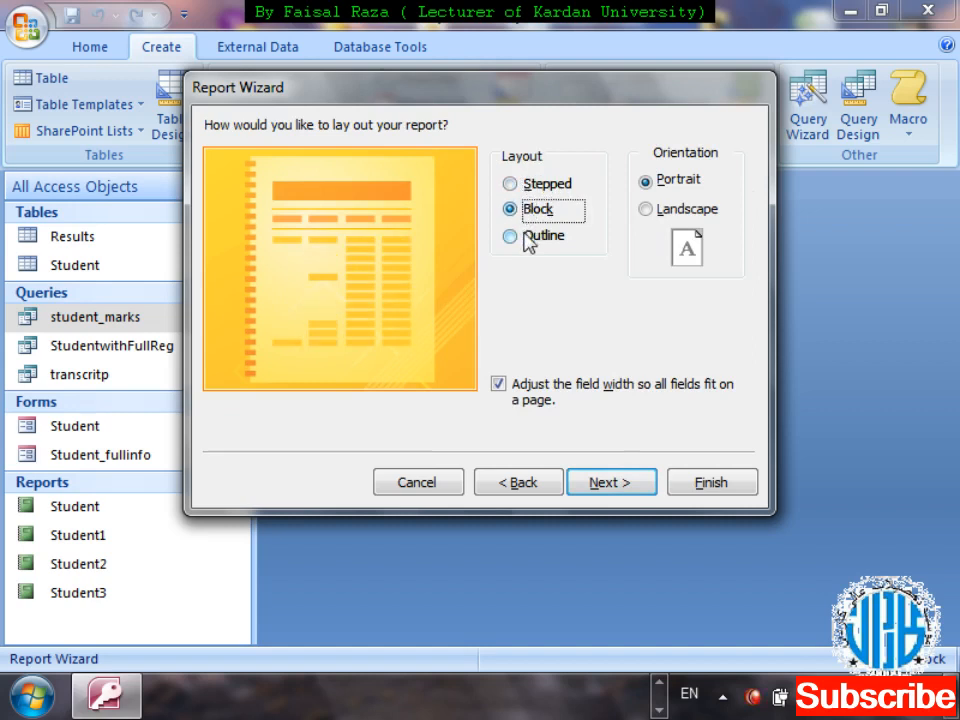
click(527, 238)
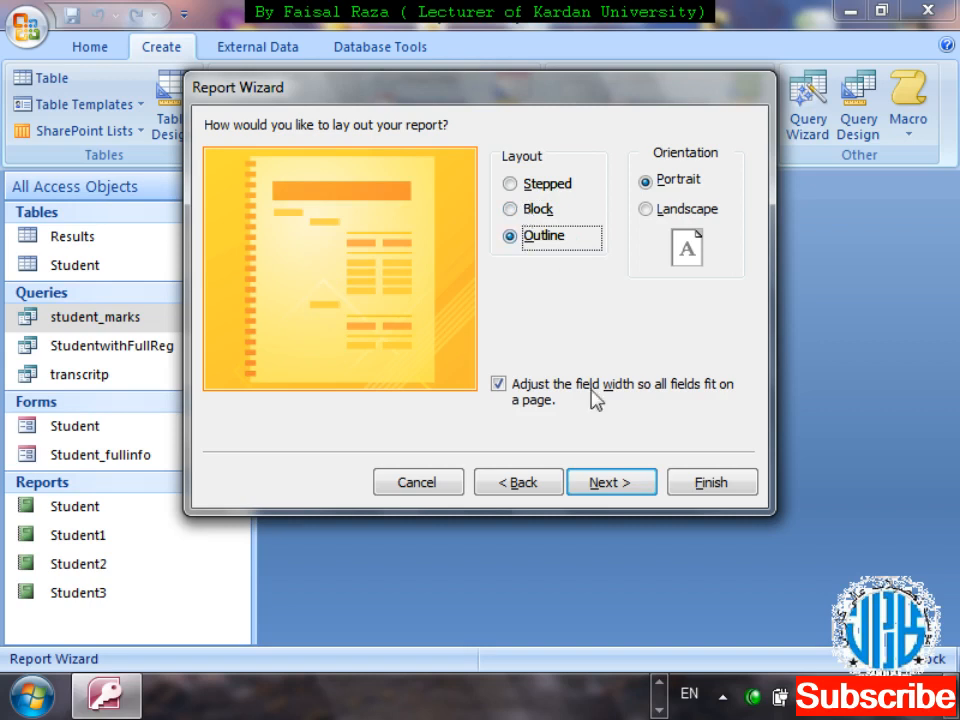
click(614, 486)
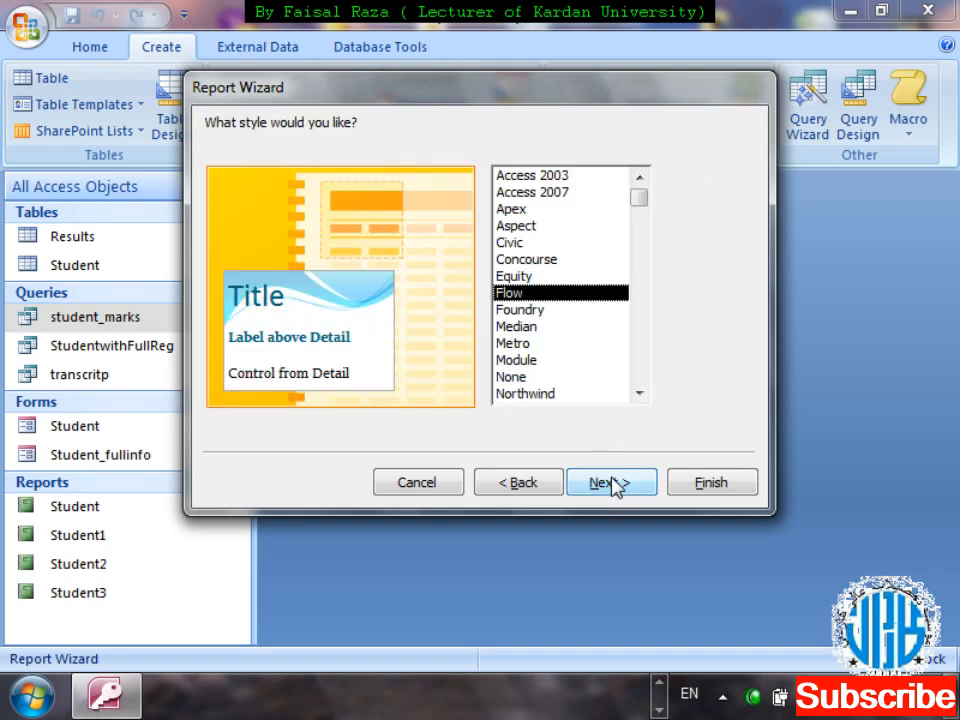
click(614, 486)
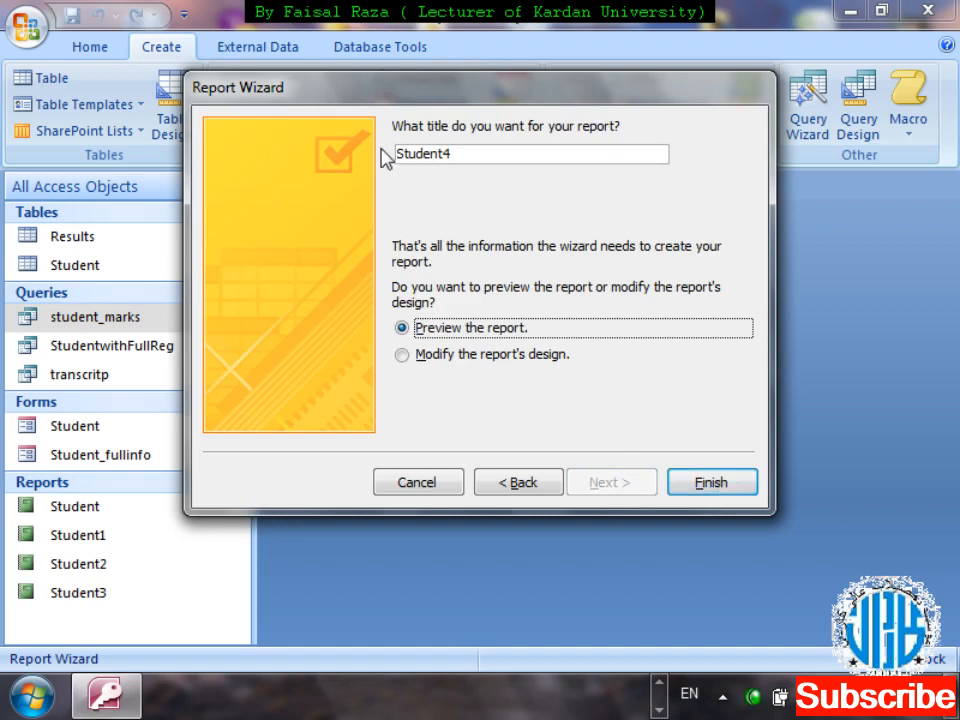
Title the report transcript and finish the Report Wizard with the report previewed
drag(465, 152, 311, 150)
key(BackSpace)
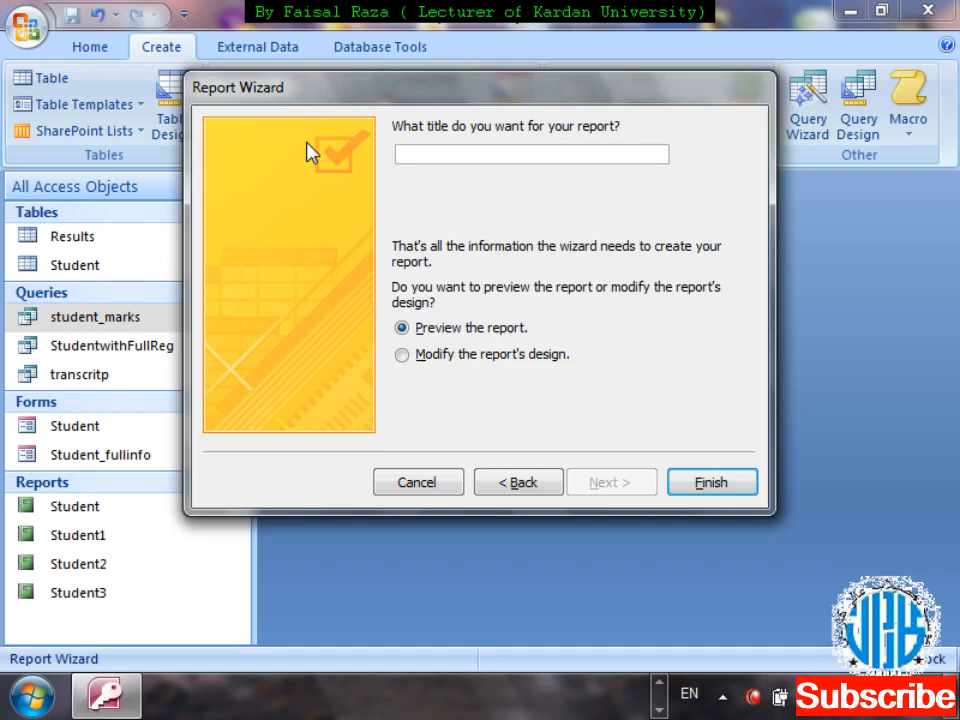
text(transcript)
key(Return)
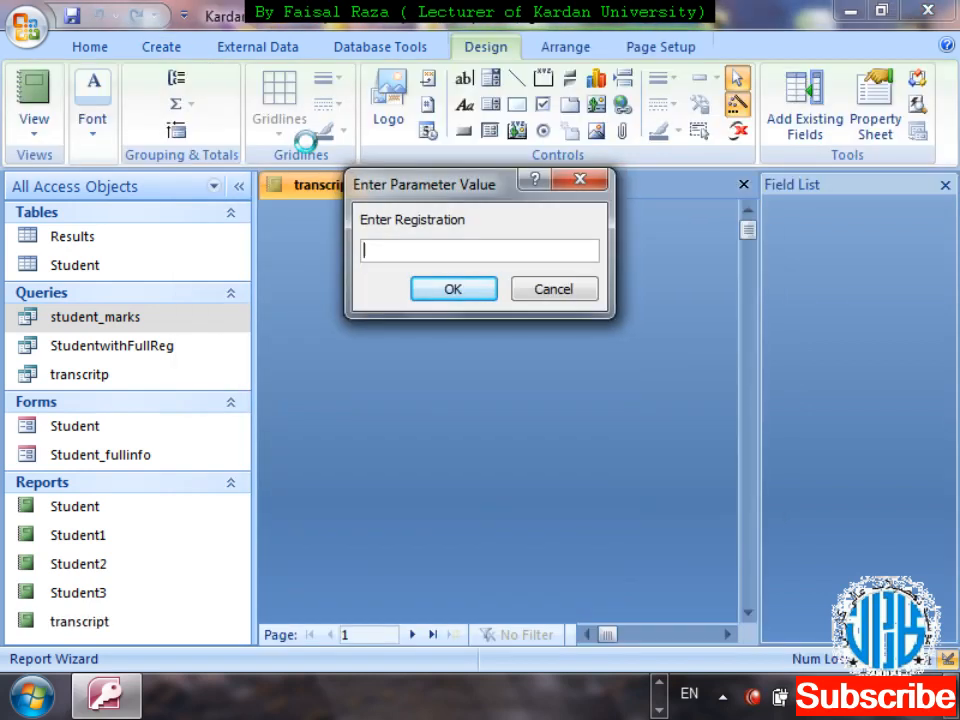
Supply the second student's registration number for the transcript report and examine the student details, subjects and marks in its preview
text(2)
key(Return)
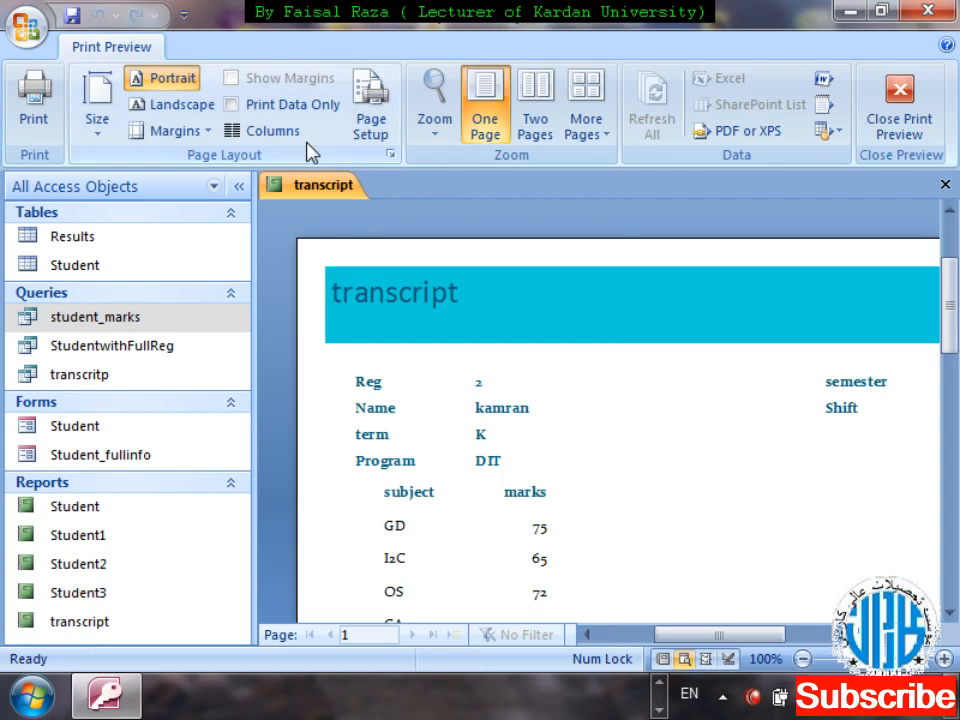
drag(952, 291, 953, 321)
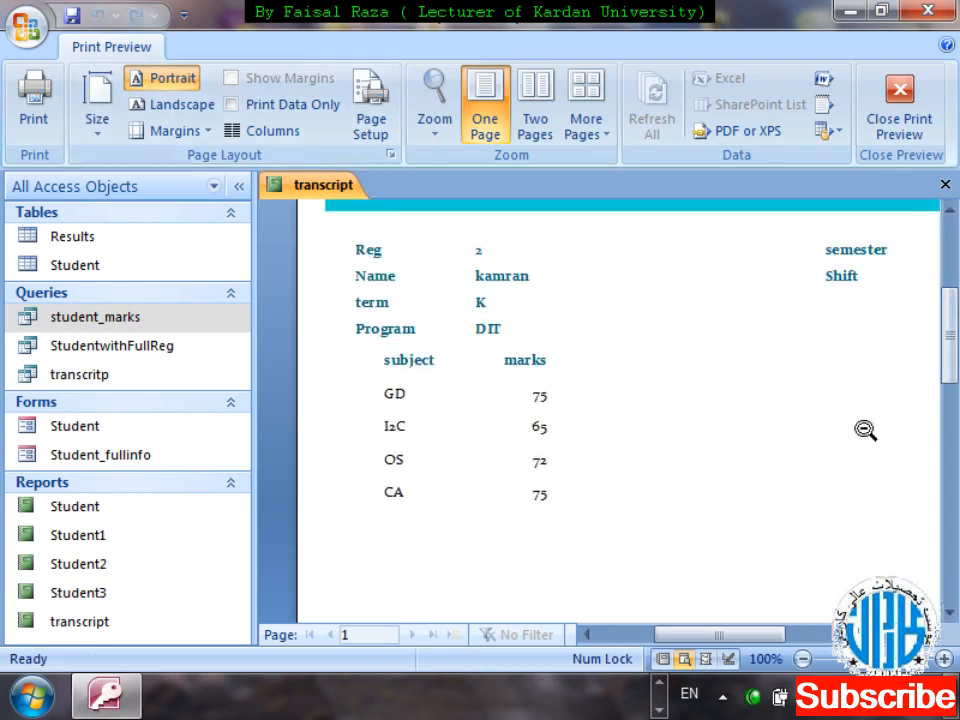
drag(735, 636, 715, 640)
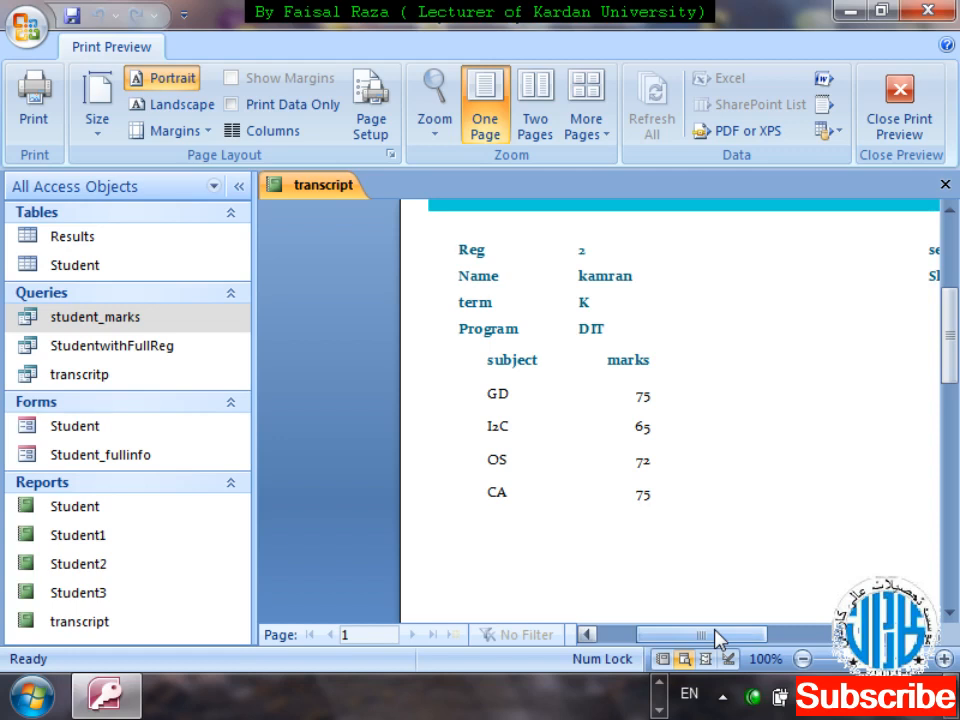
drag(953, 385, 955, 342)
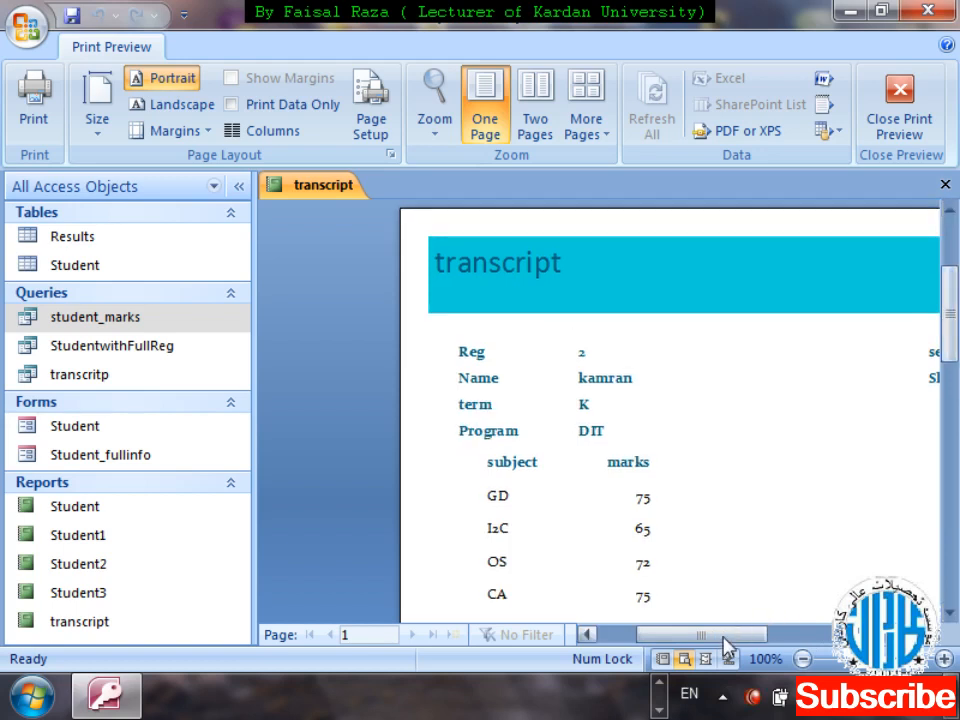
mouse_move(724, 640)
mouse_down()
mouse_move(782, 643)
mouse_move(735, 639)
mouse_move(740, 645)
mouse_up()
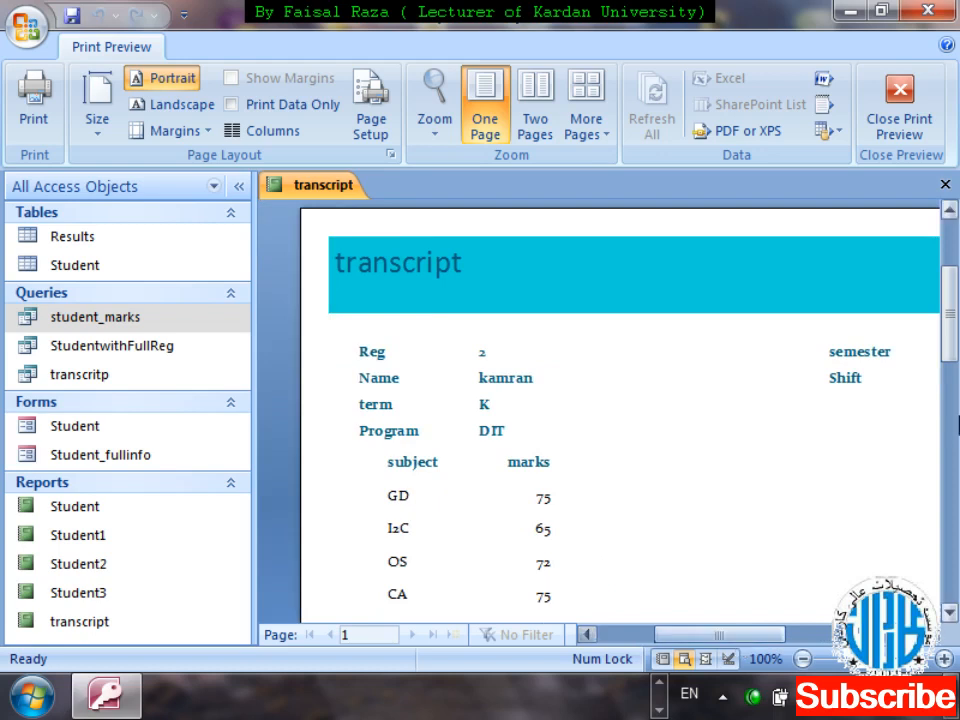
drag(949, 320, 957, 375)
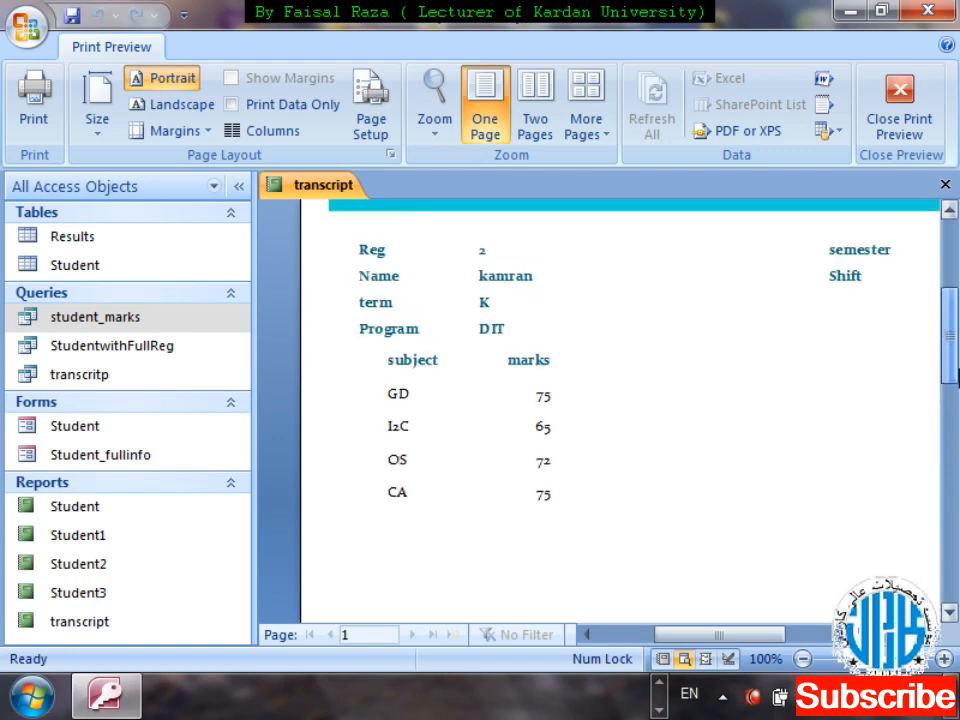
mouse_move(955, 375)
mouse_down()
mouse_move(956, 300)
mouse_move(956, 420)
mouse_move(955, 377)
mouse_up()
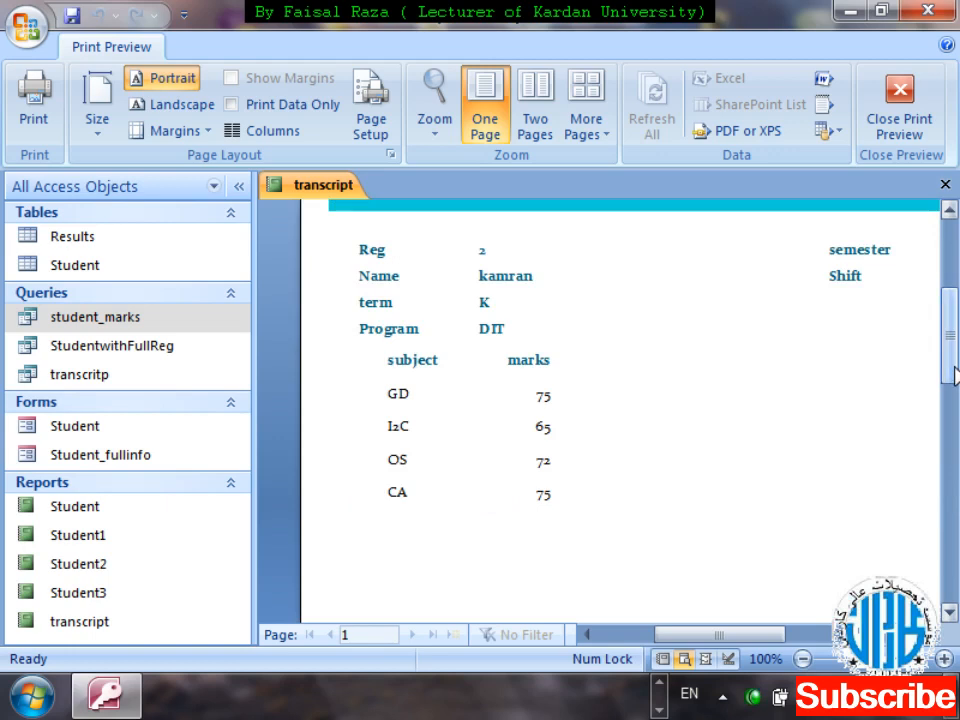
Open the transcript report in Design View at its Detail and footer sections
right_click(337, 191)
key(Down)
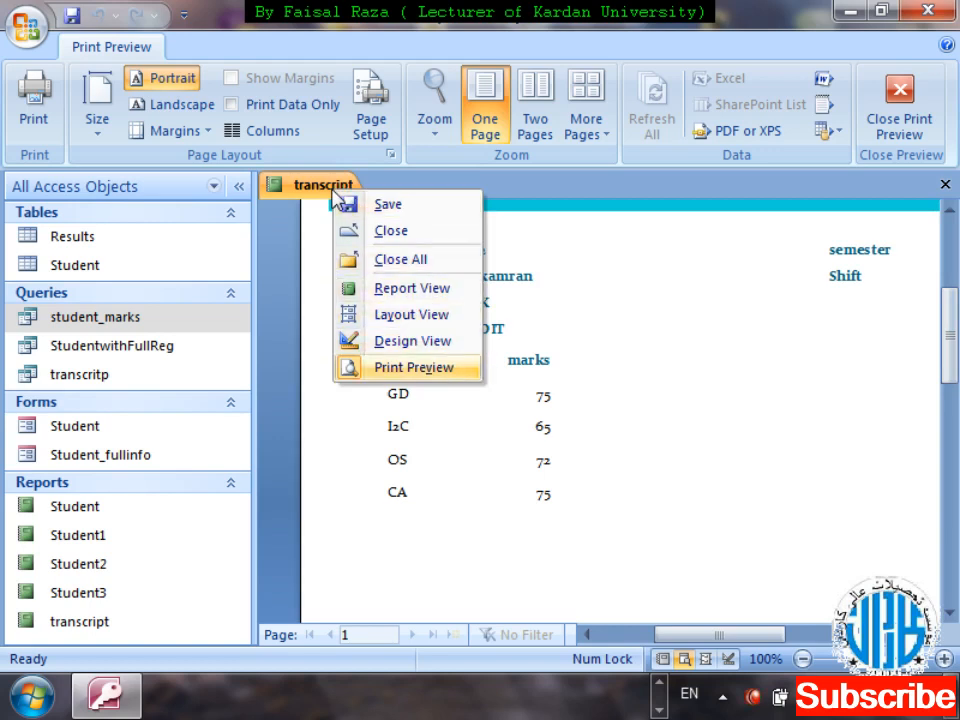
key(Up)
key(Return)
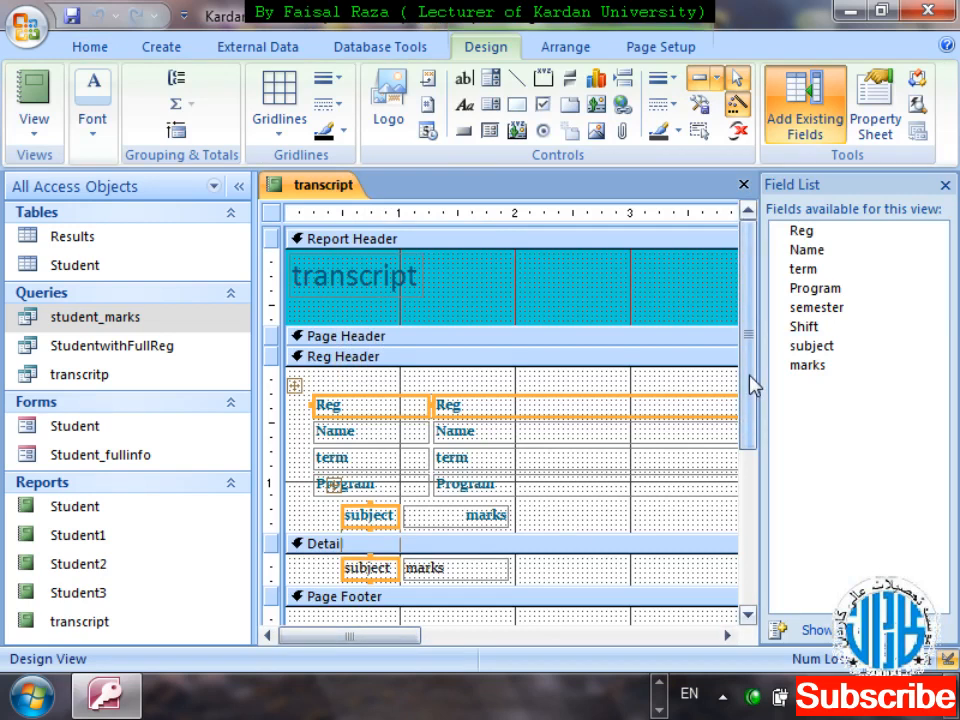
drag(748, 386, 750, 467)
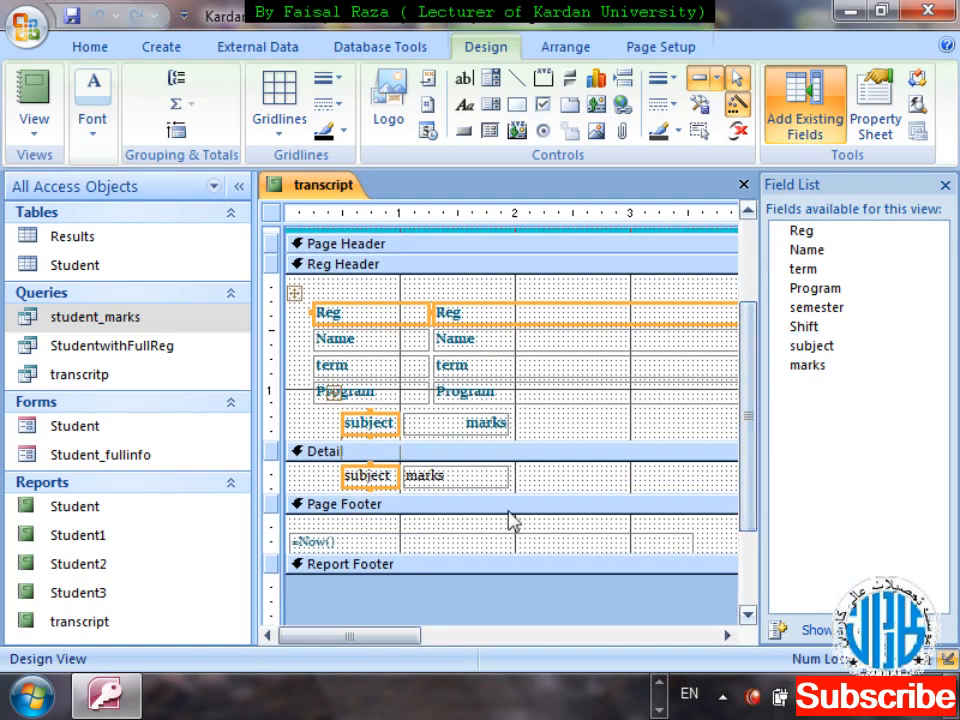
Add a little space beneath the subject and marks labels in the Reg Header section, then save and close the transcript report
click(422, 527)
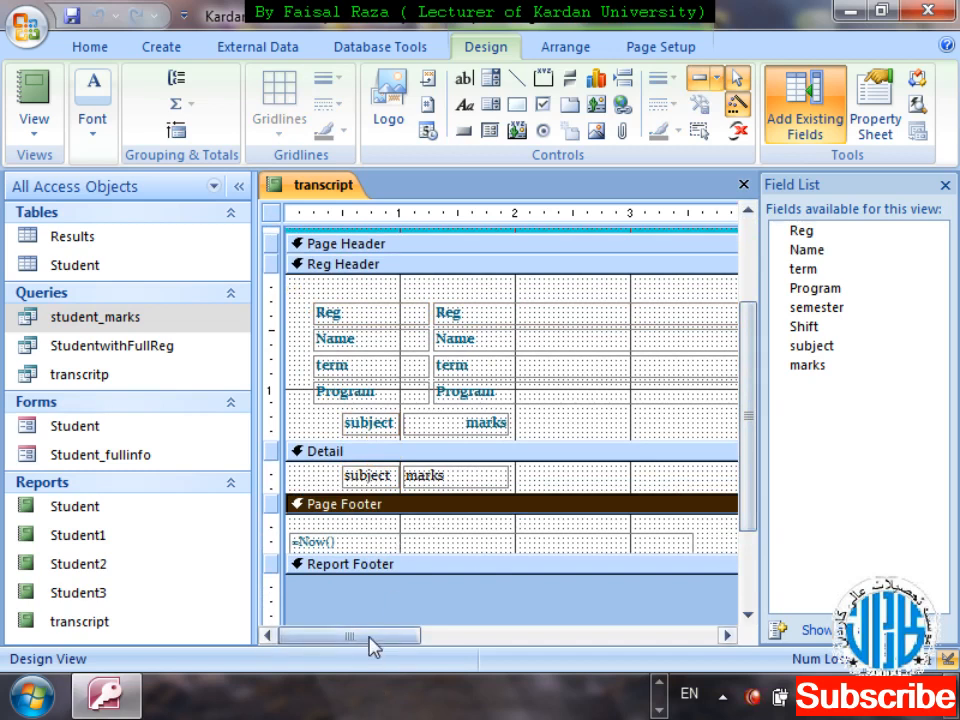
drag(369, 643, 407, 639)
scroll(752, 418, down, 1)
drag(752, 418, 754, 439)
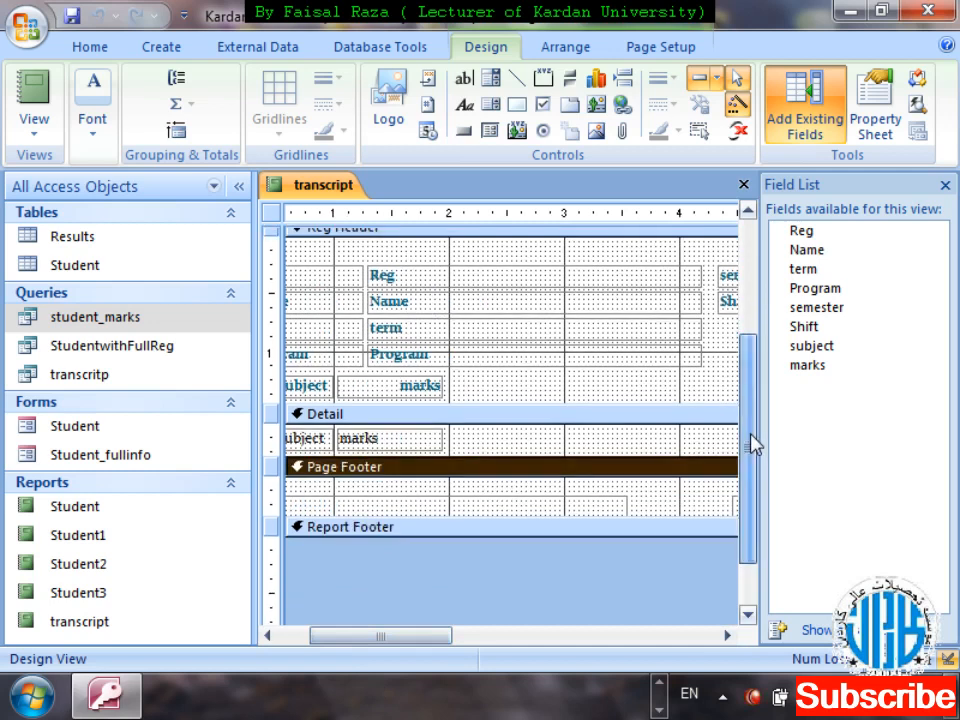
drag(422, 634, 375, 643)
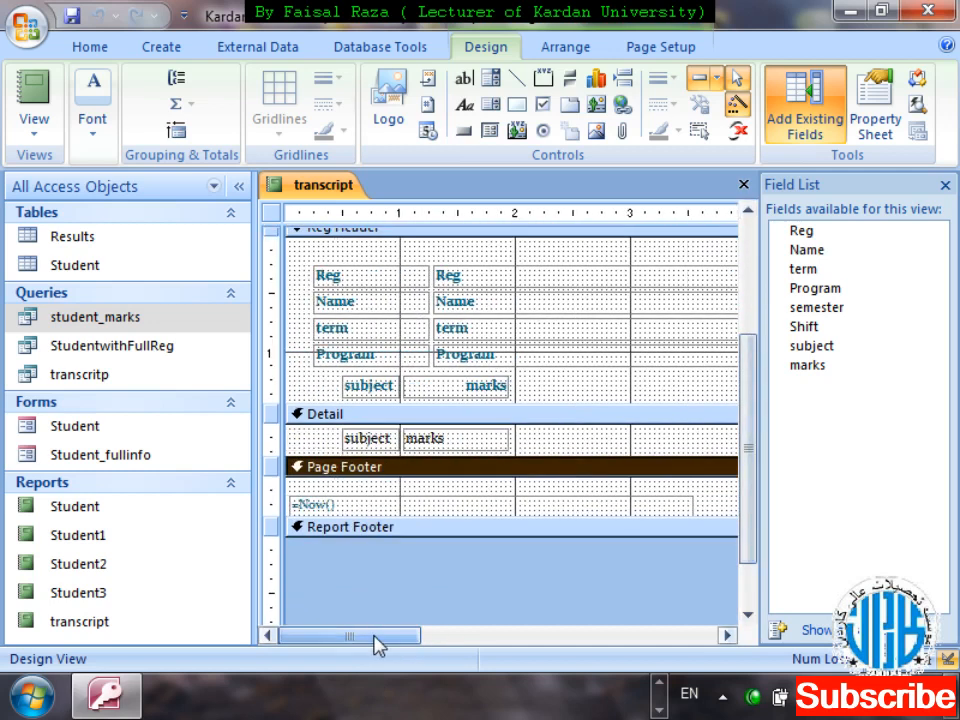
drag(409, 405, 411, 422)
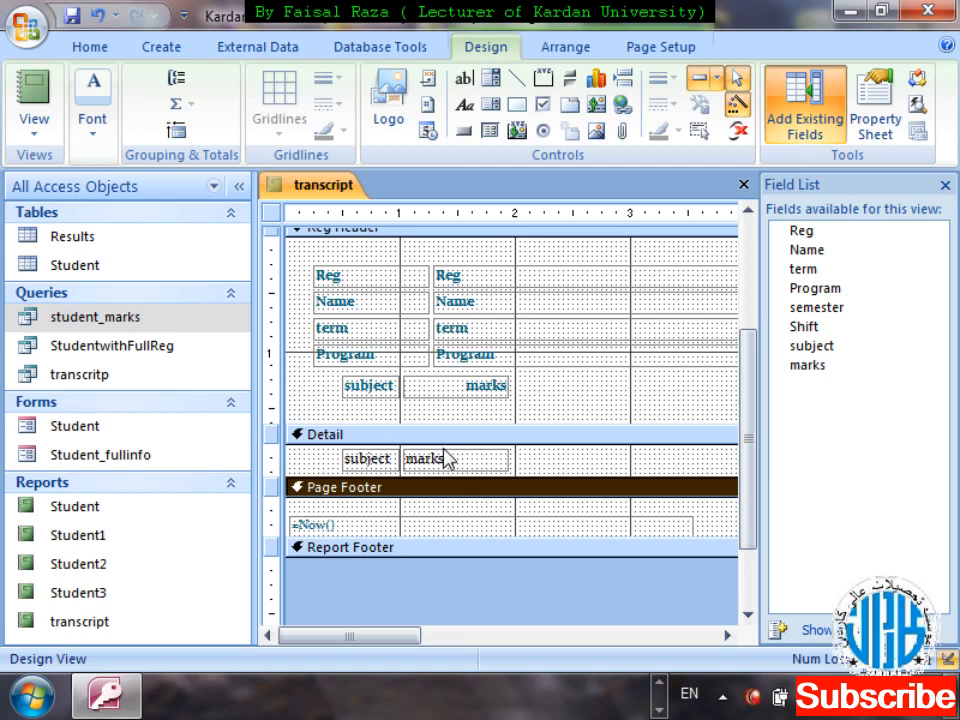
key(ctrl+w)
key(Return)
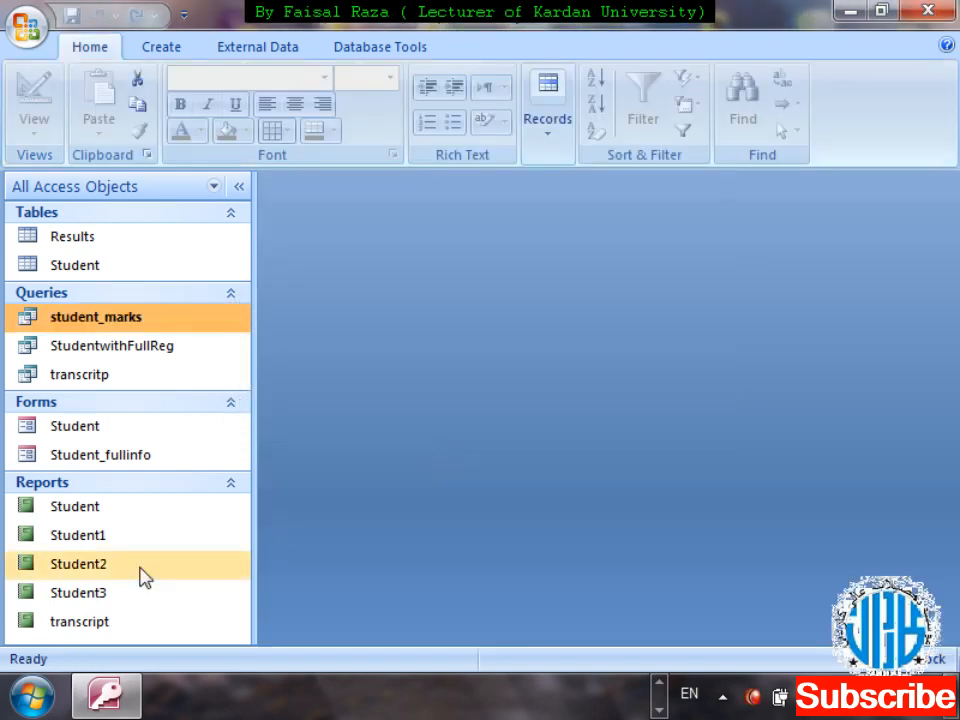
Open the Student3 report twice without supplying a registration number, examine its marks sheet layout, and close it
click(101, 594)
double_click(101, 594)
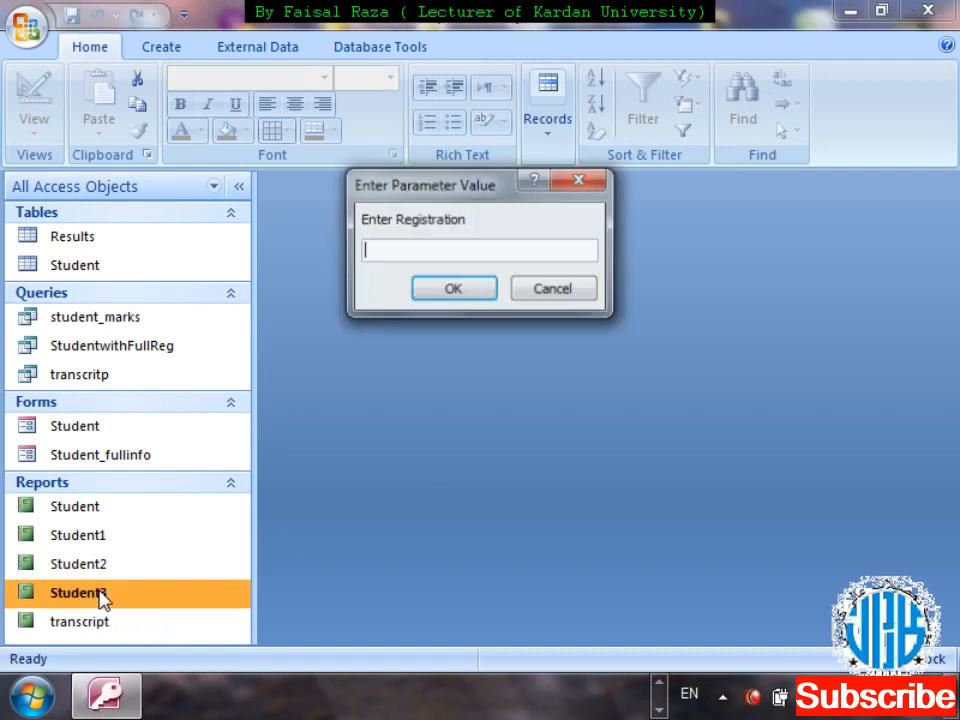
key(Return)
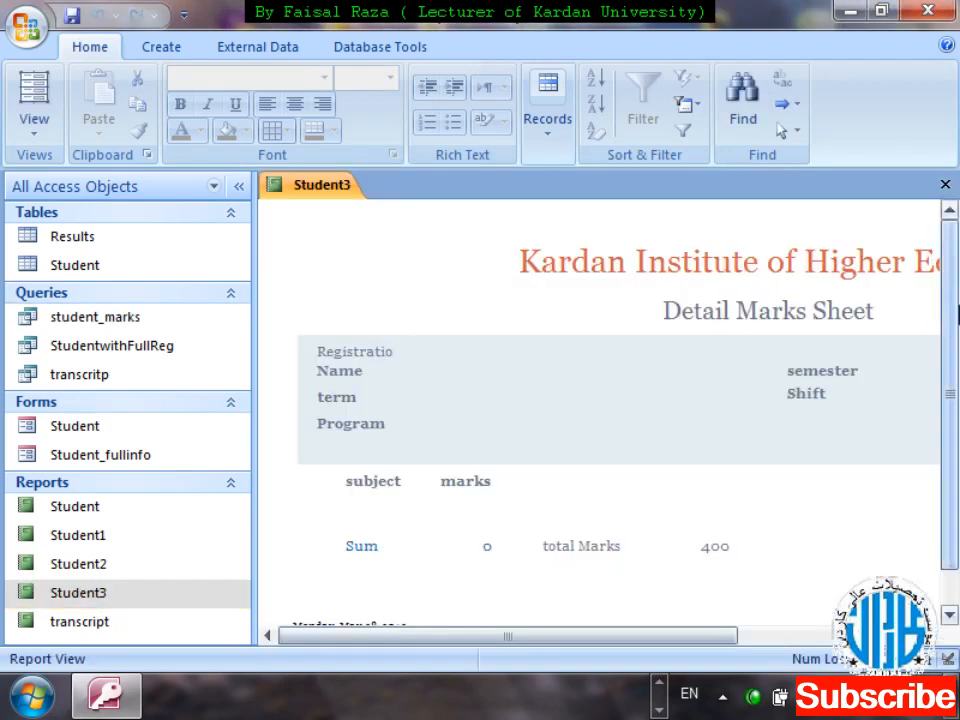
drag(957, 315, 957, 427)
key(ctrl+w)
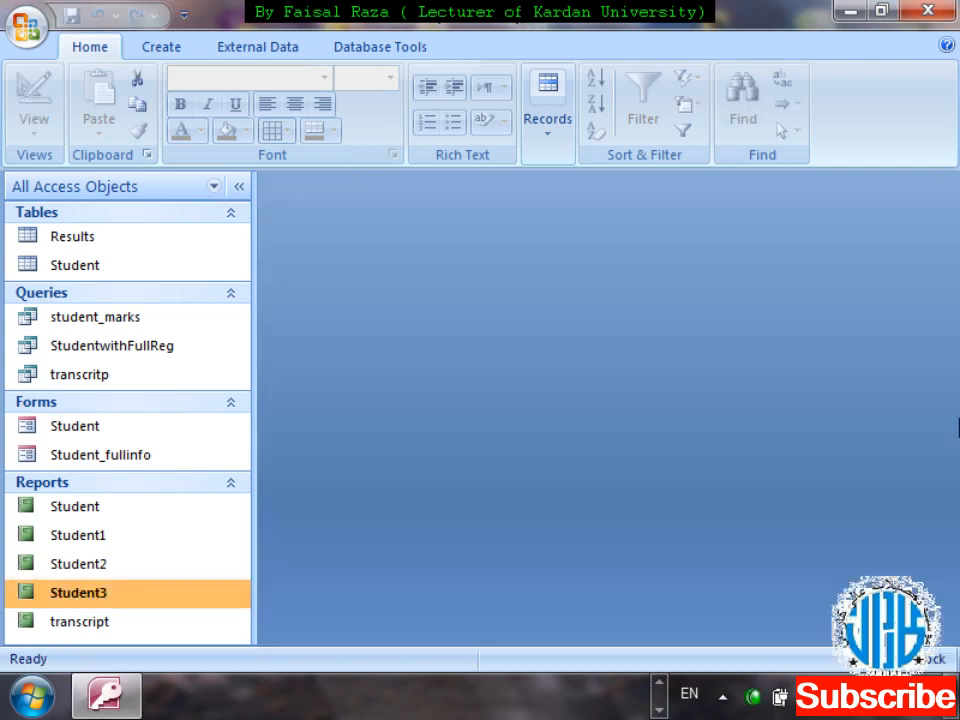
key(Return)
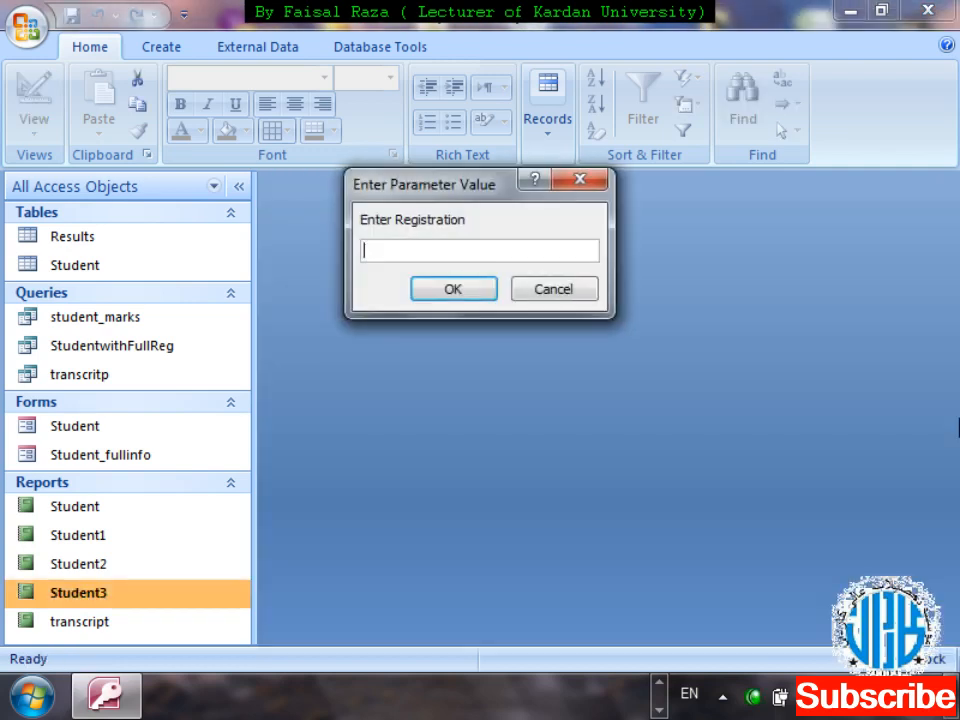
key(Return)
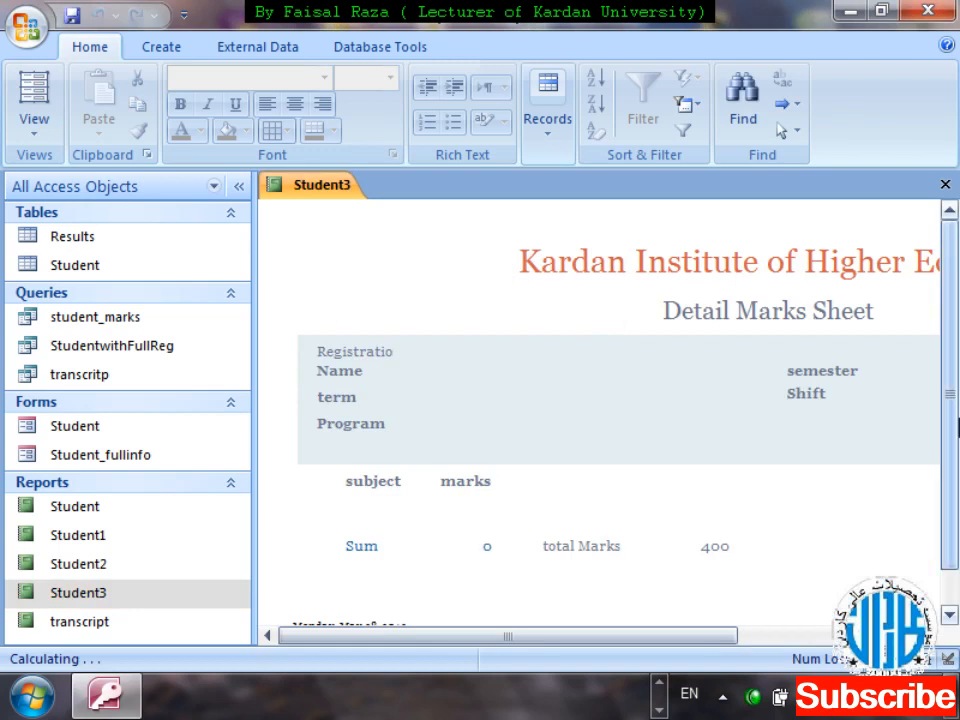
drag(952, 497, 957, 600)
key(ctrl+F4)
Open the existing Student report, examine its layout, and close it
key(Up)
key(Up)
key(Up)
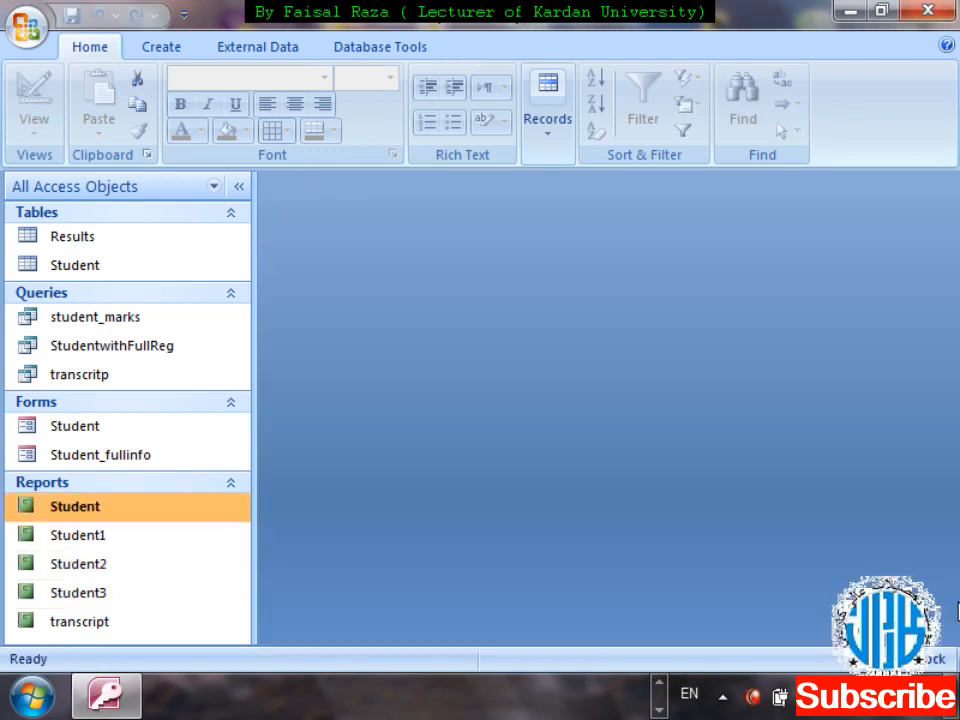
key(Return)
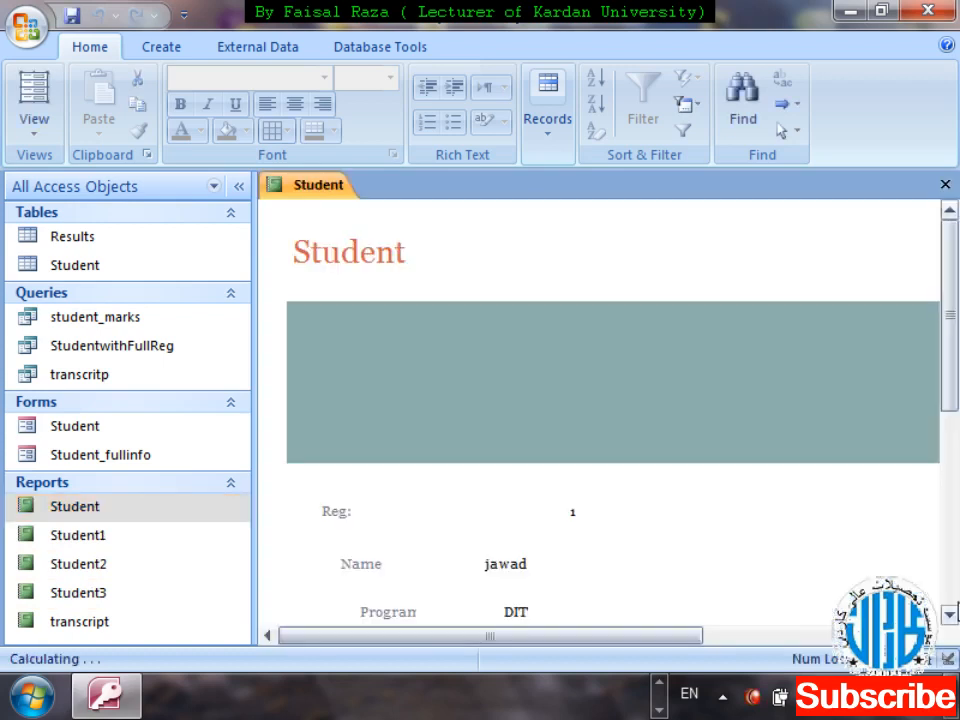
drag(954, 242, 955, 337)
key(ctrl+F4)
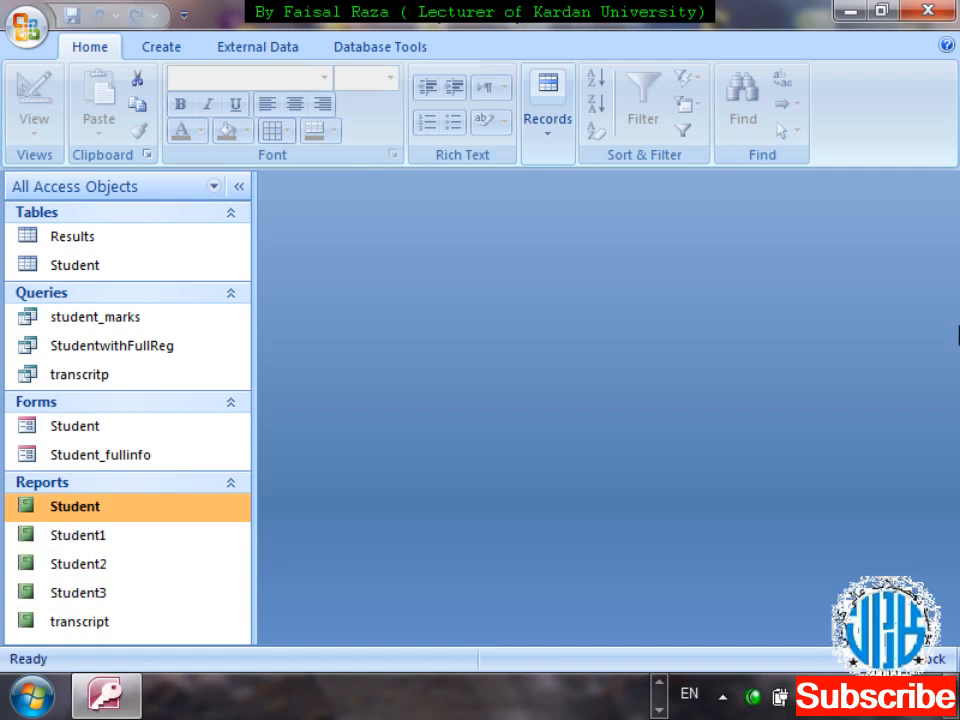
Open the Student2 report for a student's registration number, examine its layout down to the totals, and close it
double_click(124, 579)
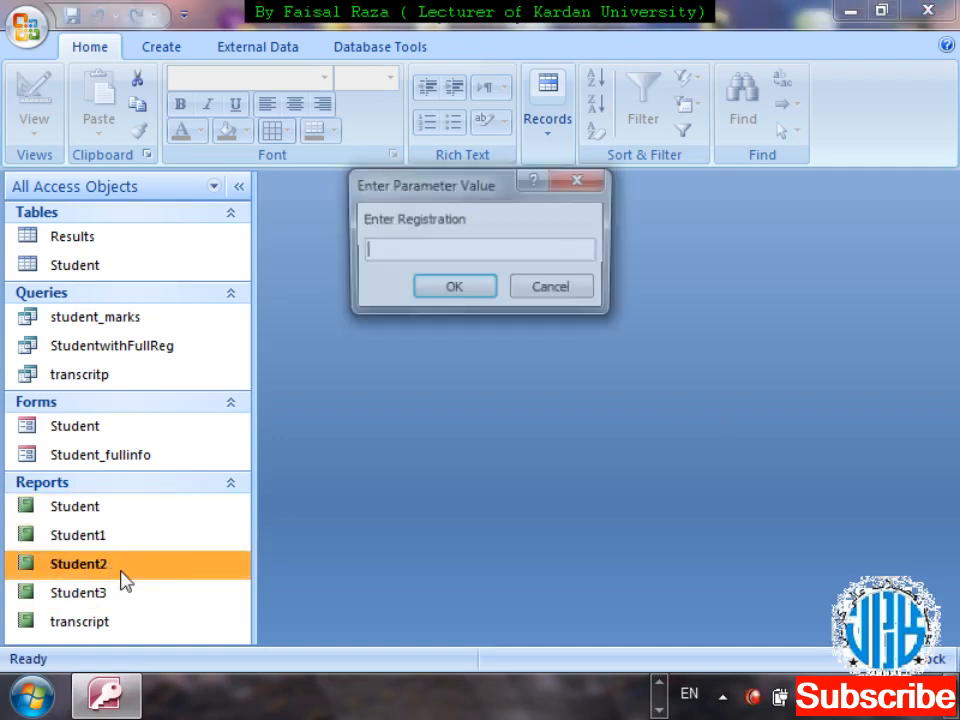
text(2)
key(Return)
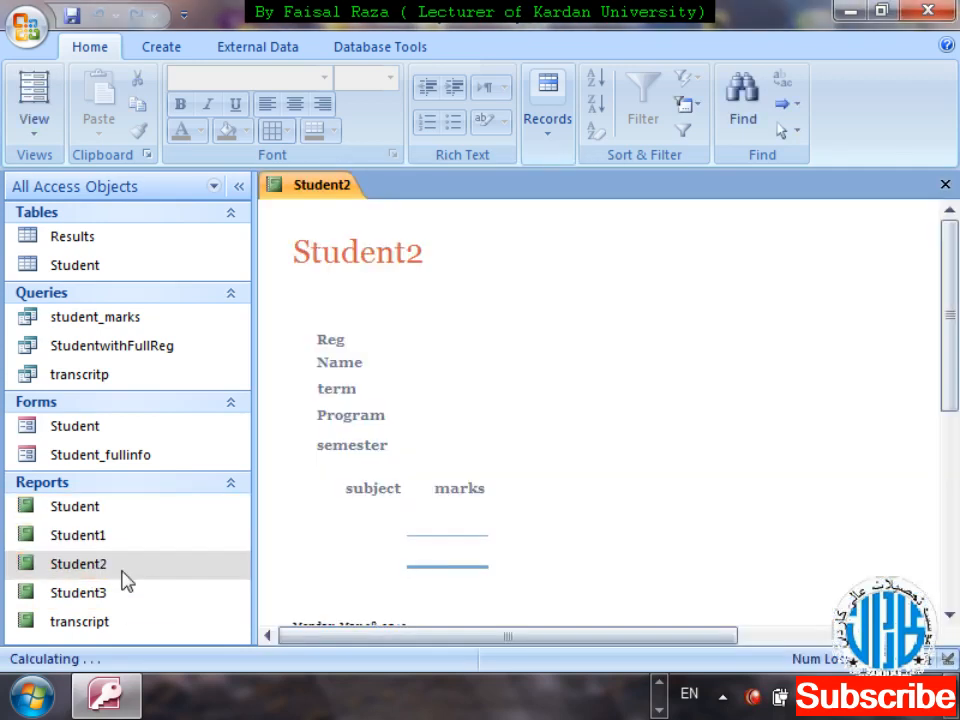
drag(956, 302, 957, 492)
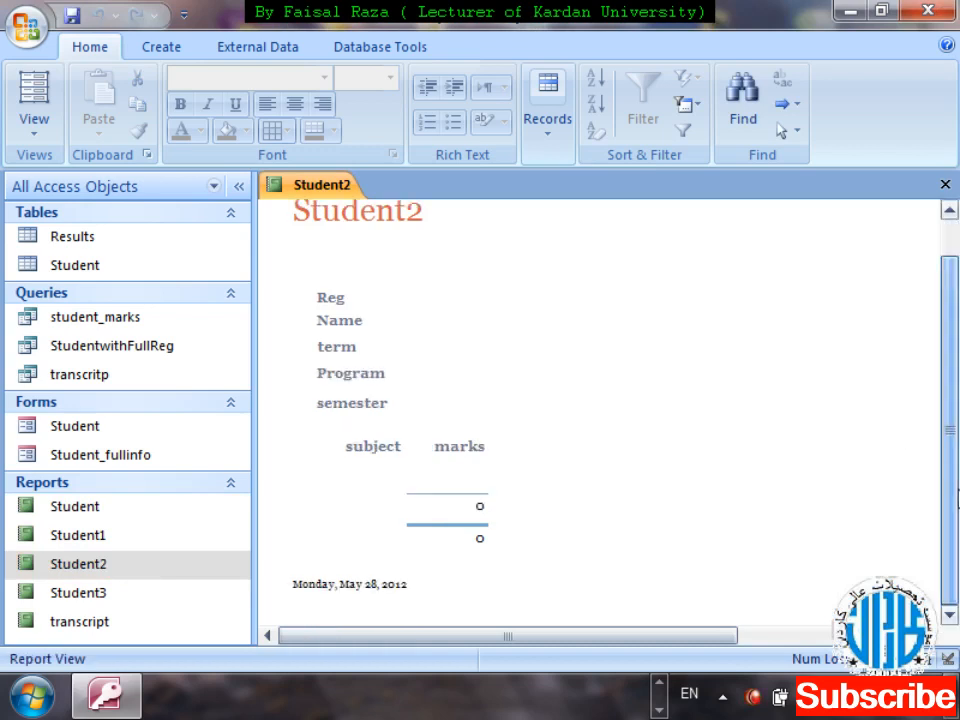
key(ctrl+w)
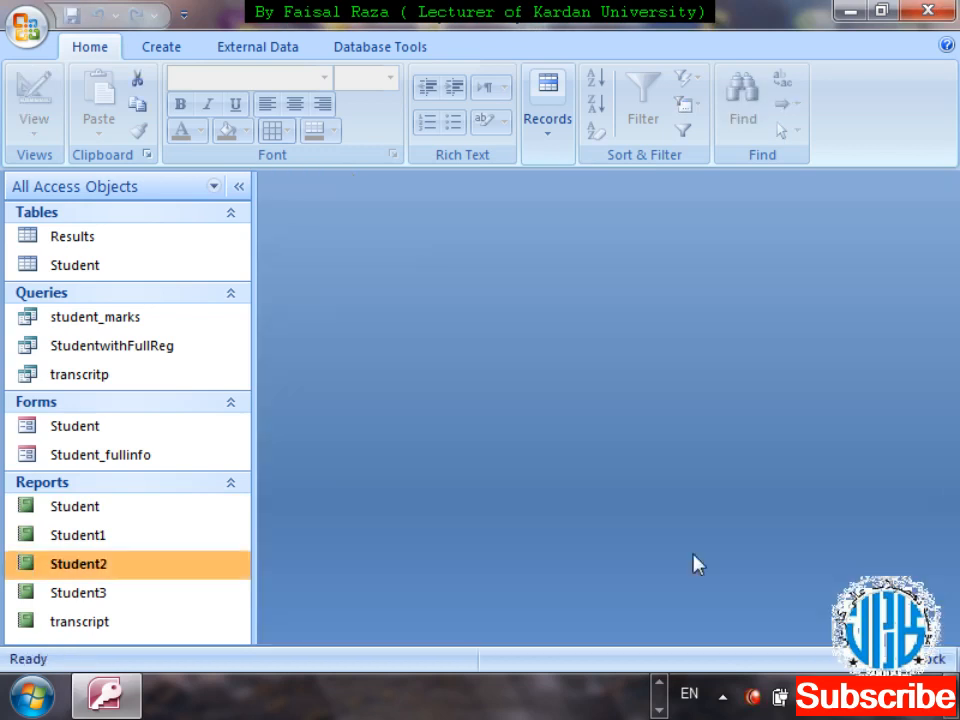
Open the Student1 report for a student's registration number, examine its tabular layout, and close it
click(90, 546)
double_click(90, 546)
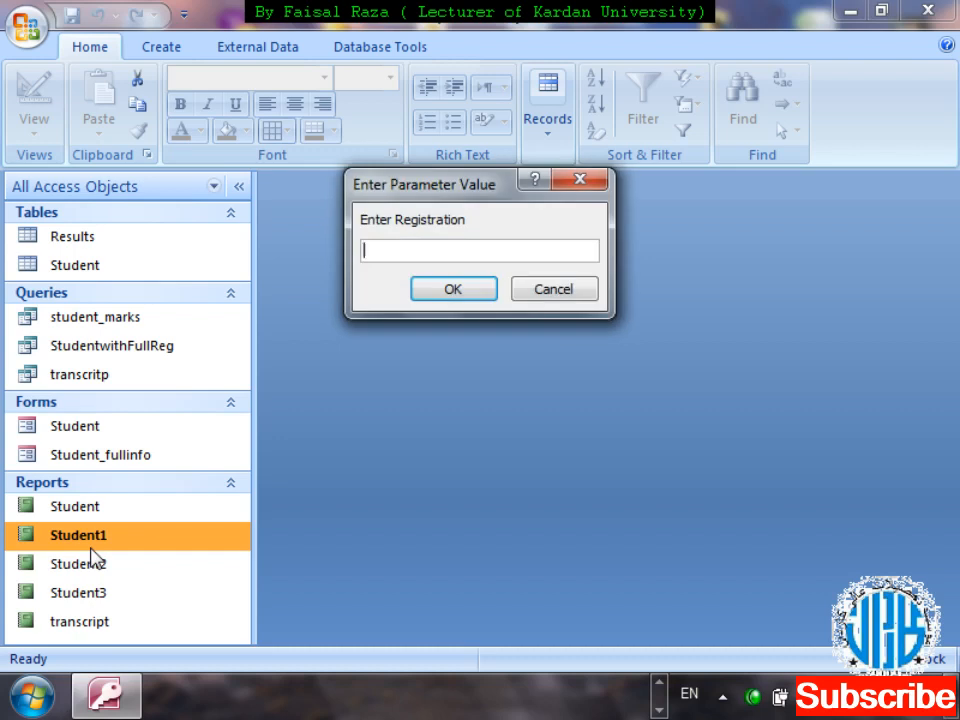
text(2)
key(Return)
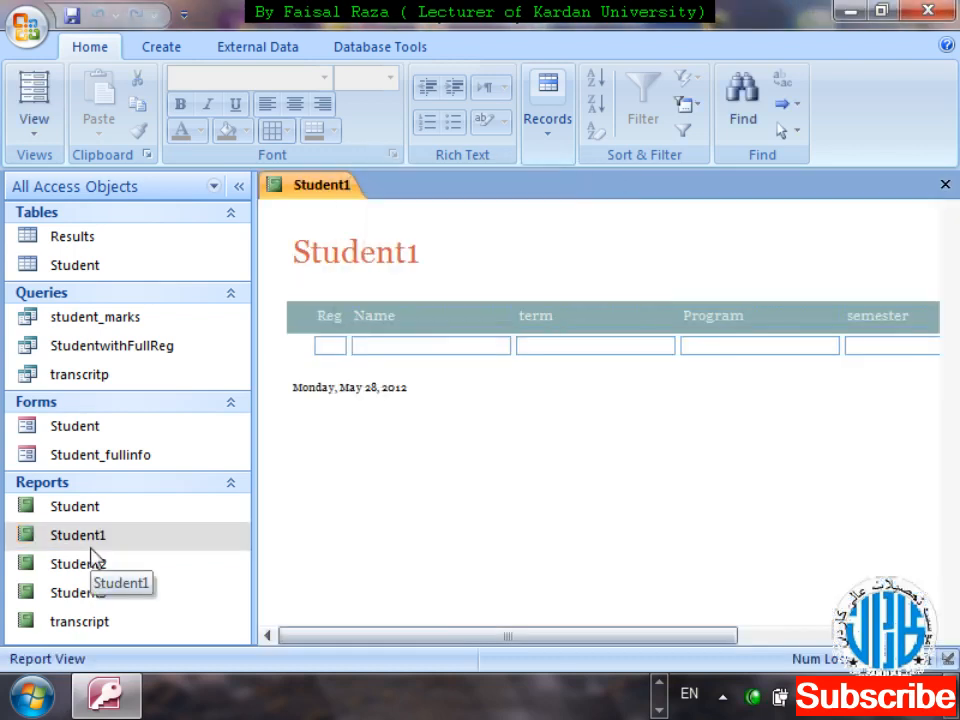
key(ctrl+w)
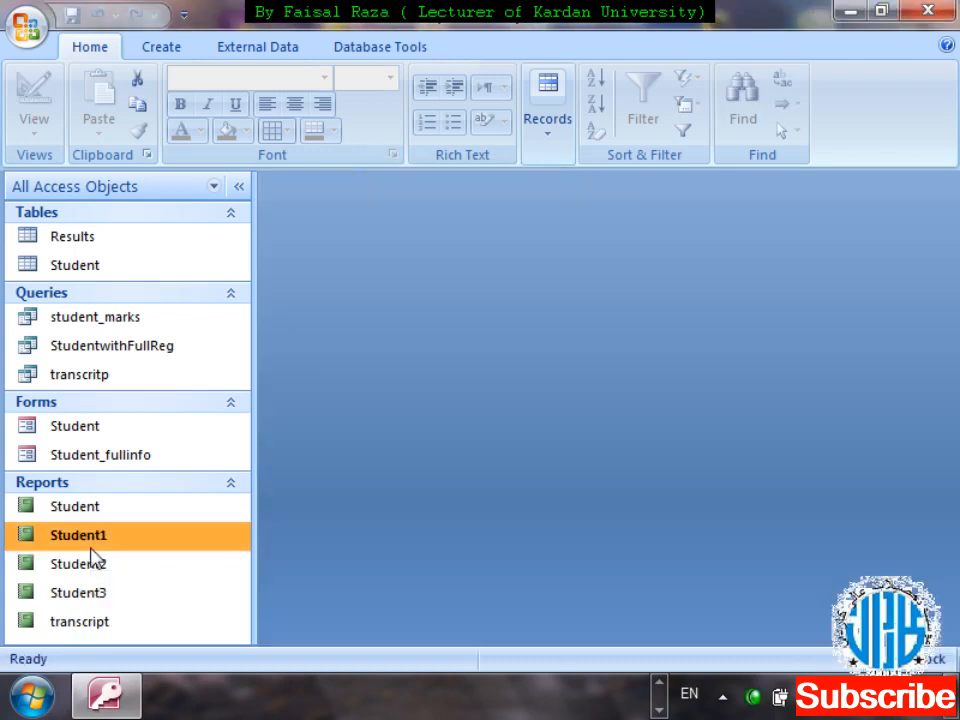
Start a new report with the Report Wizard from the student_marks query and include all of its fields
click(104, 623)
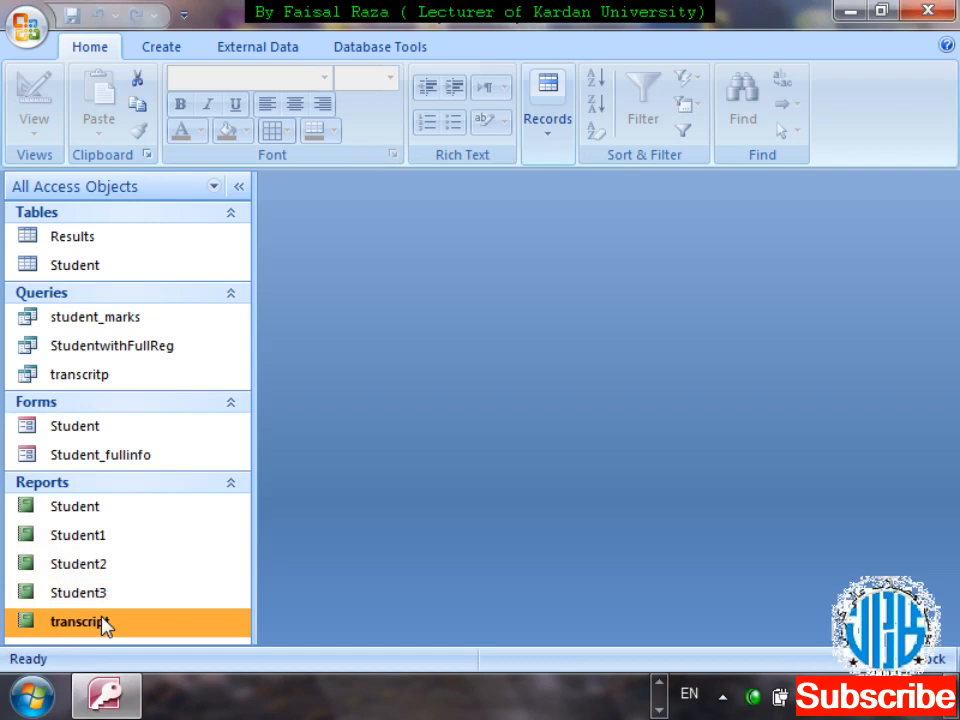
click(172, 54)
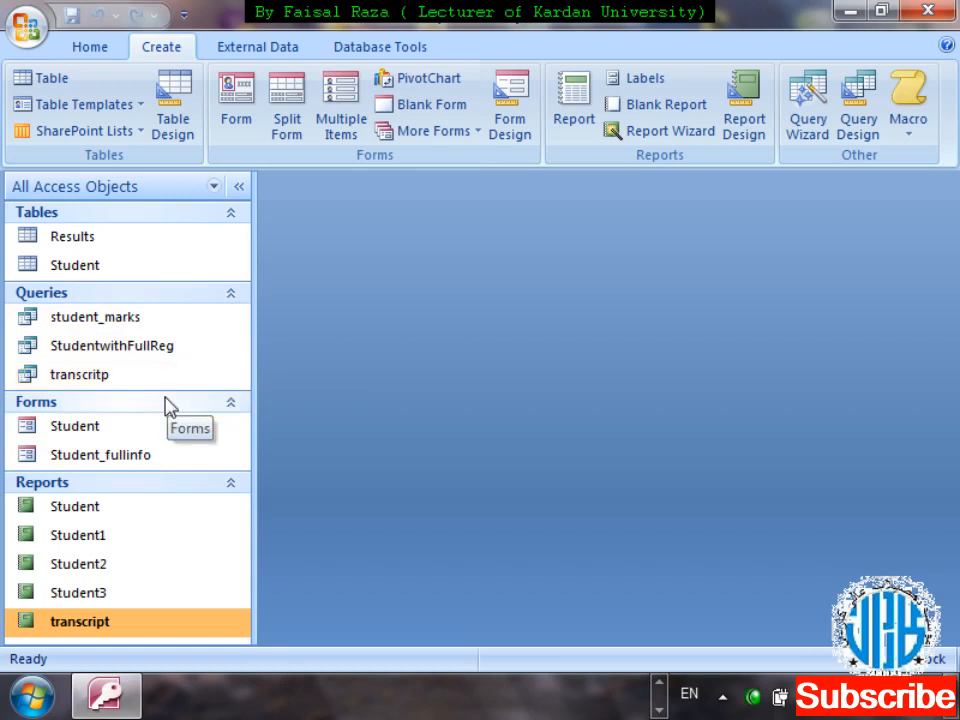
click(109, 326)
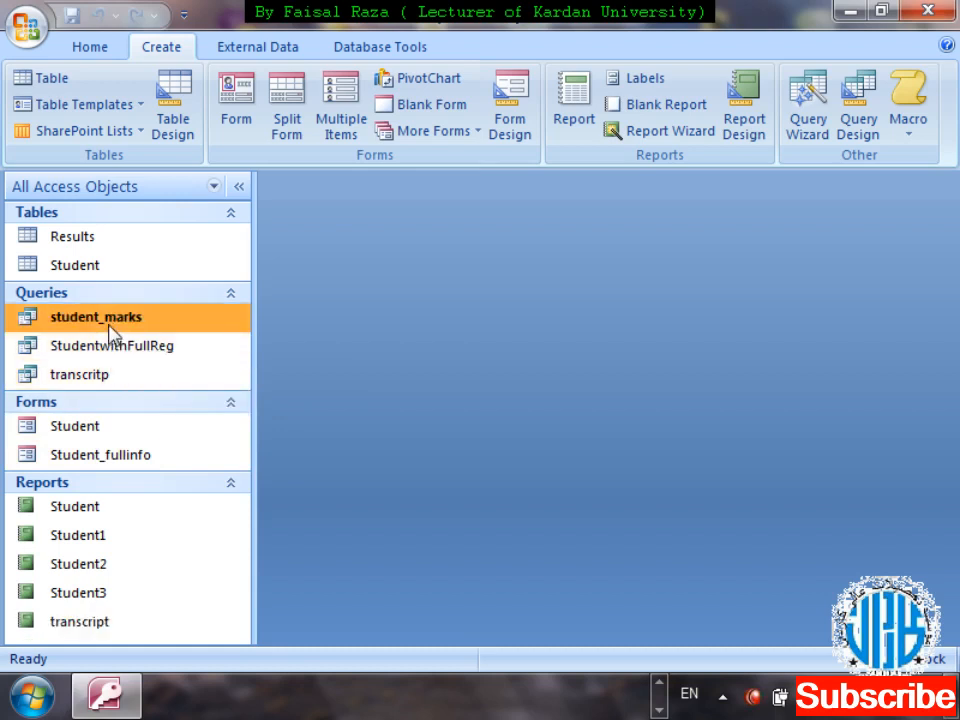
click(668, 131)
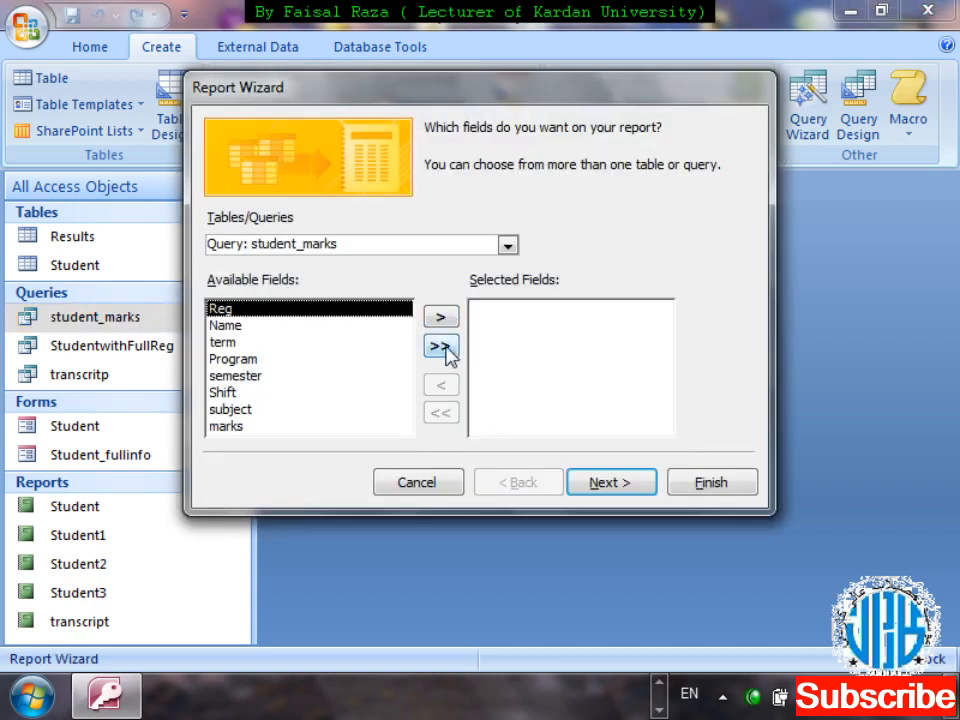
click(441, 346)
click(634, 492)
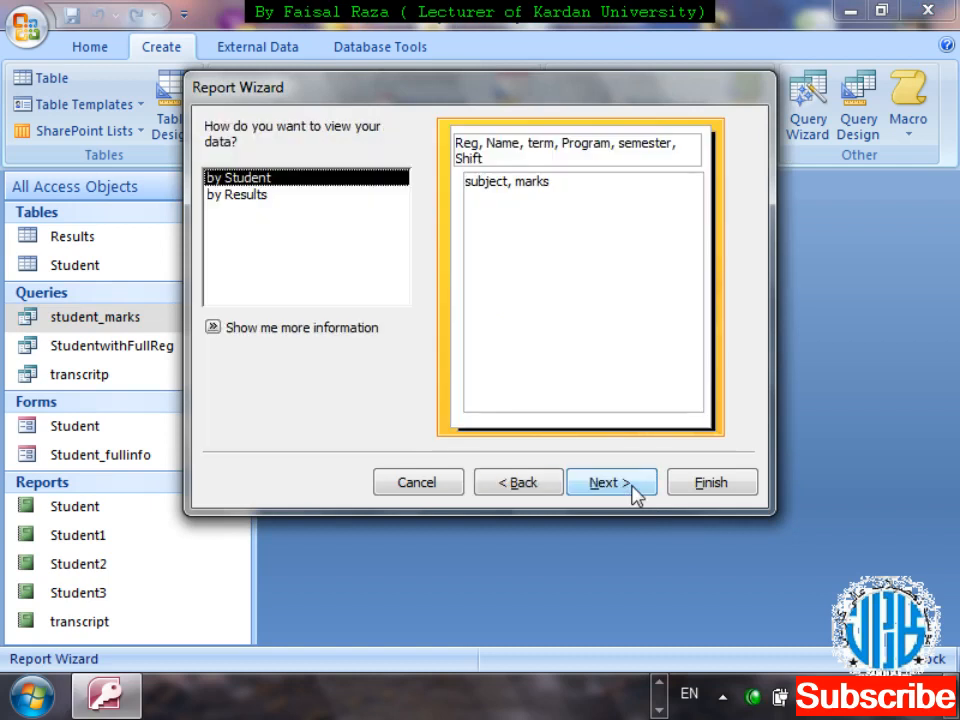
Read the wizard's tips on grouping and keep the data viewed by Student
click(212, 328)
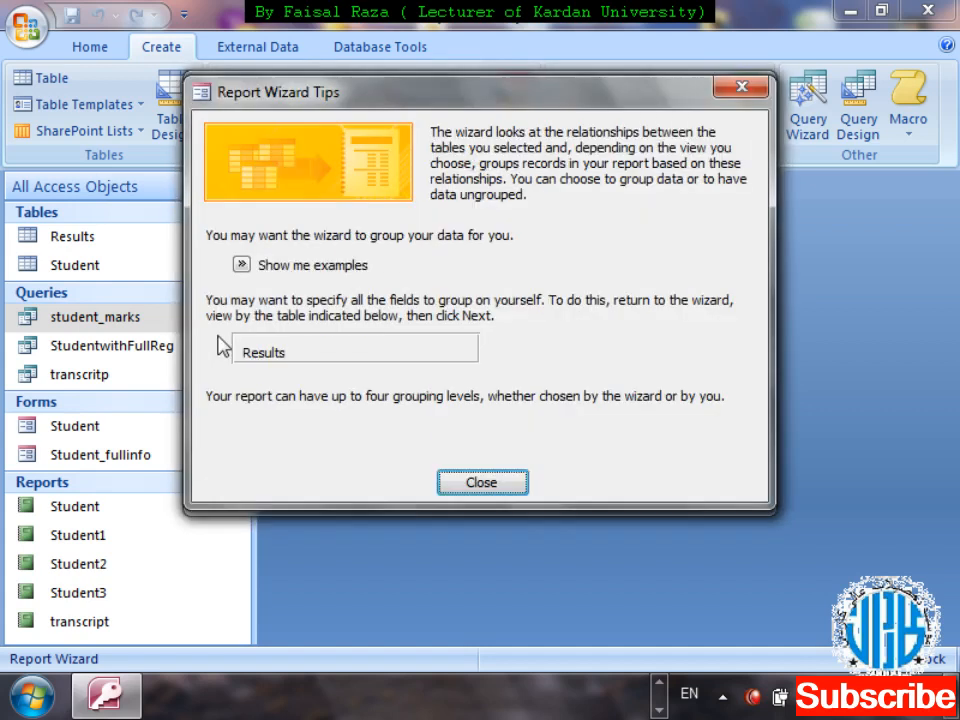
click(508, 487)
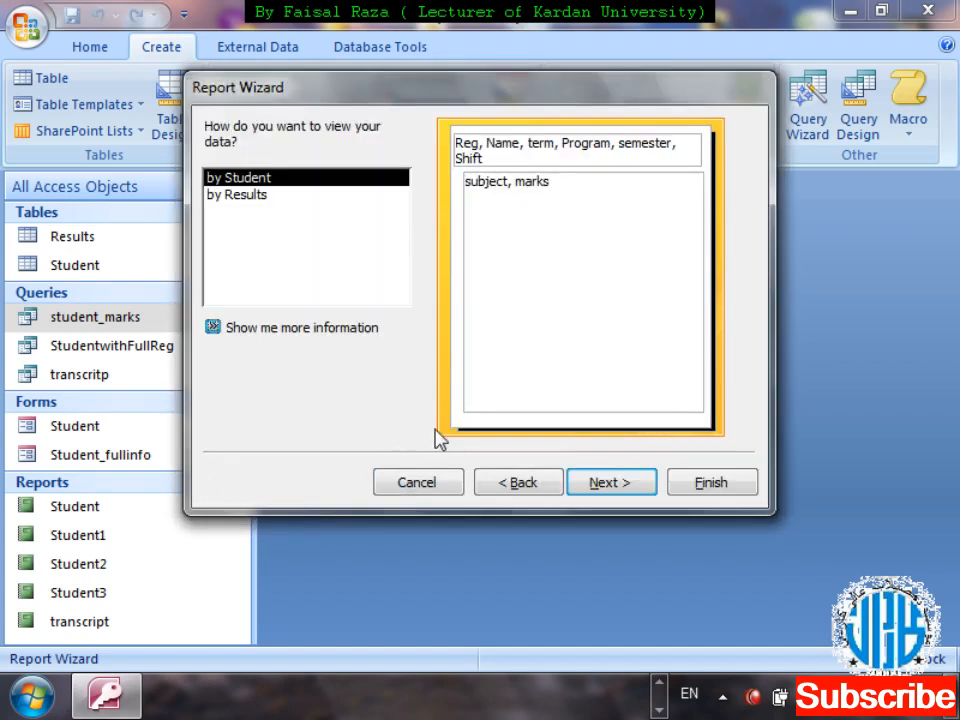
click(617, 483)
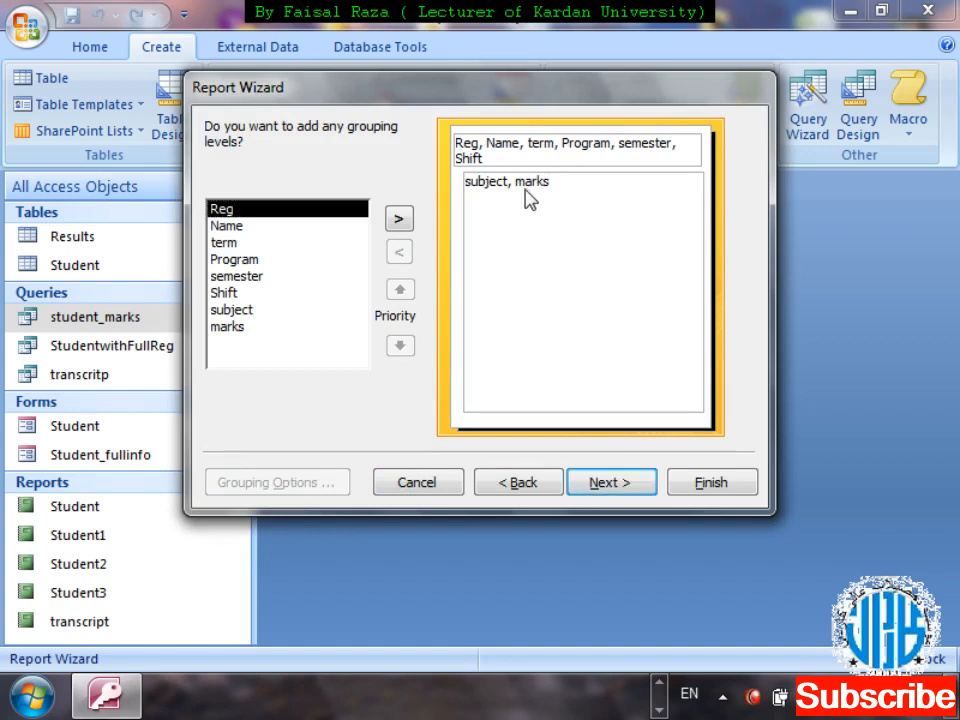
Try marks as a grouping level, remove it, and return from the sorting options to the grouping choices
click(230, 327)
double_click(245, 329)
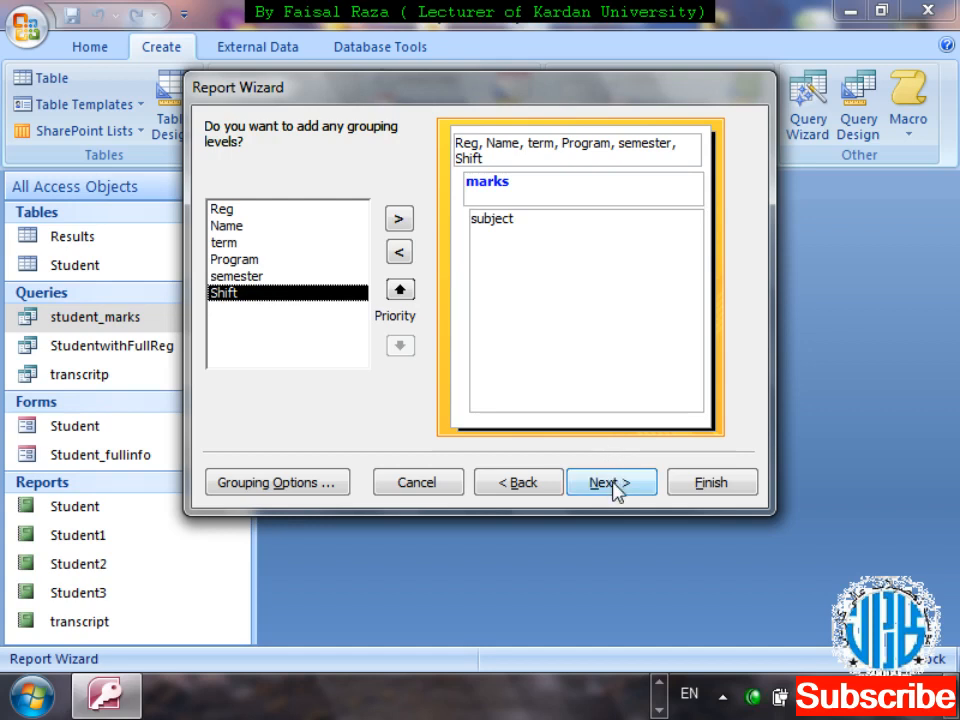
click(399, 252)
click(608, 483)
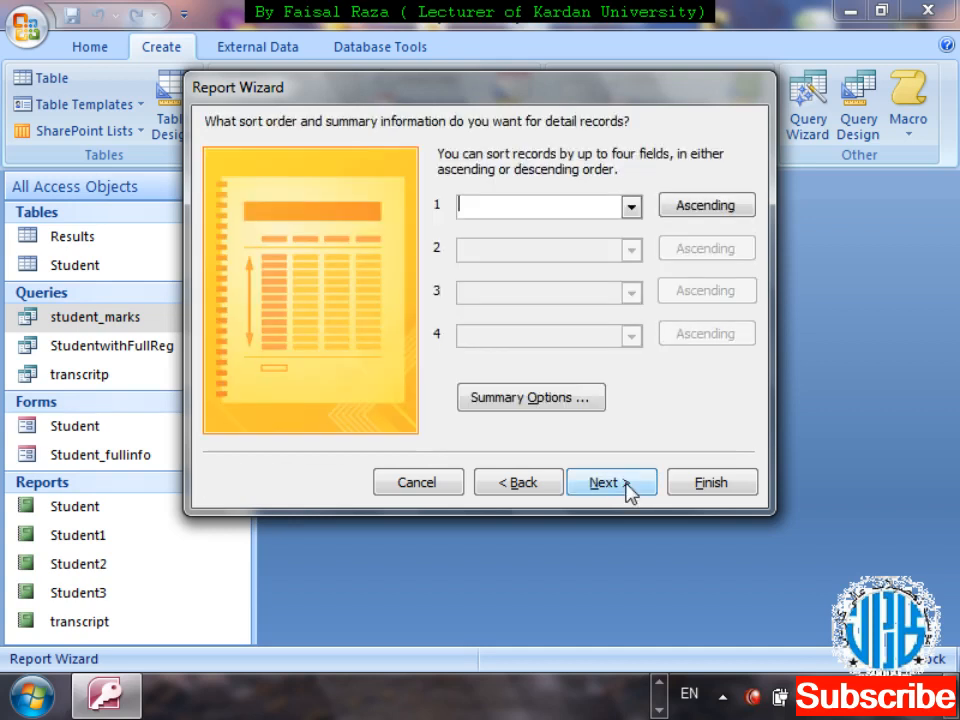
click(521, 482)
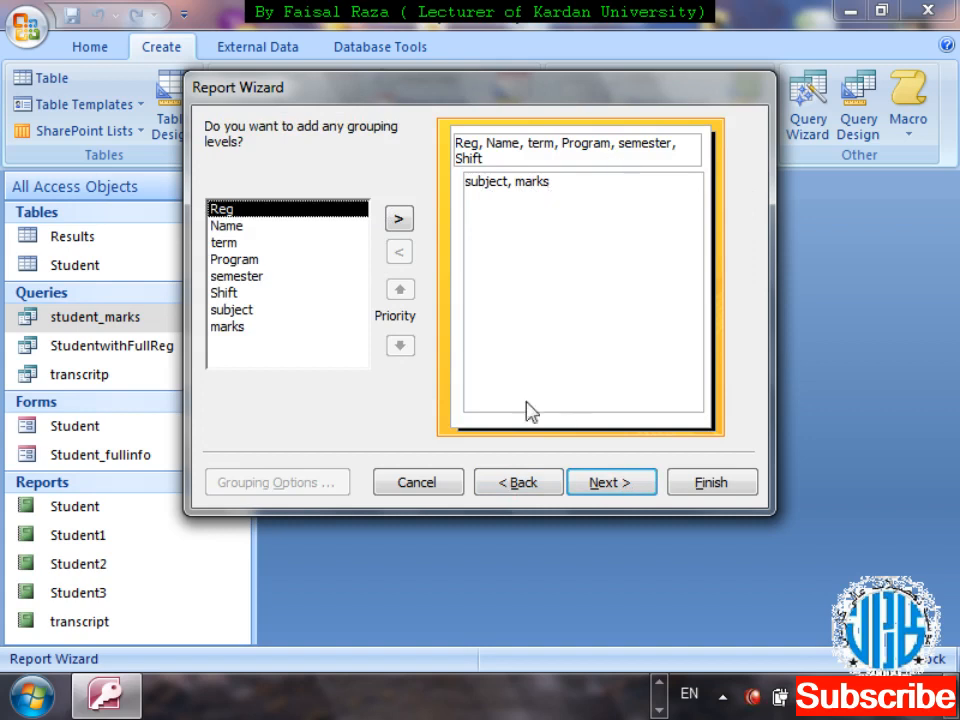
Group the report by subject with the Normal grouping interval and proceed to the sorting and summary options
double_click(232, 310)
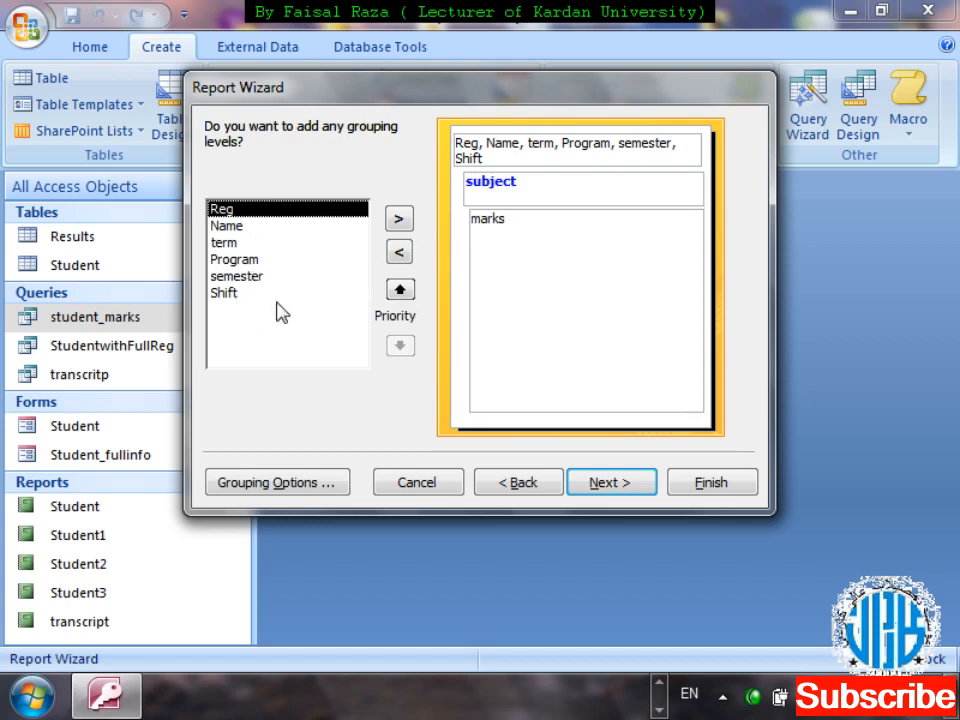
click(333, 485)
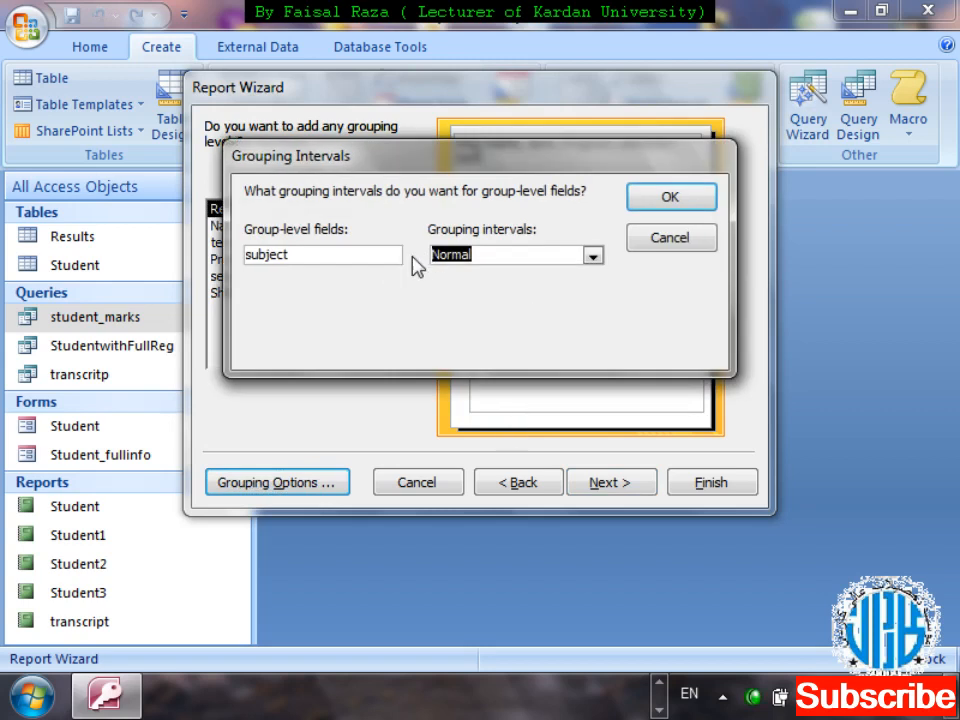
click(697, 205)
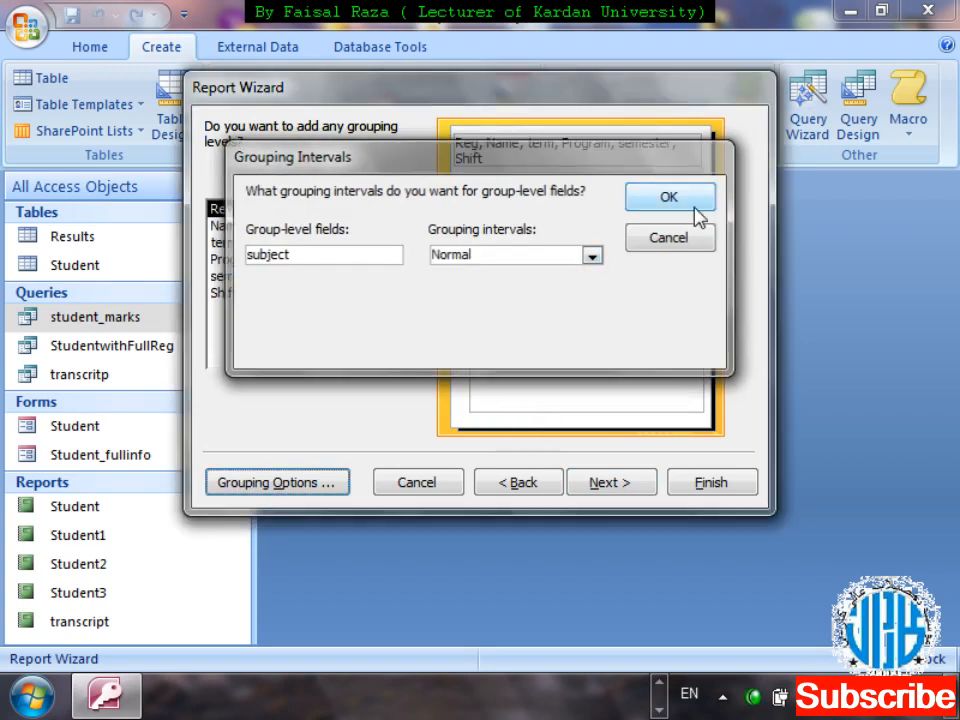
click(595, 483)
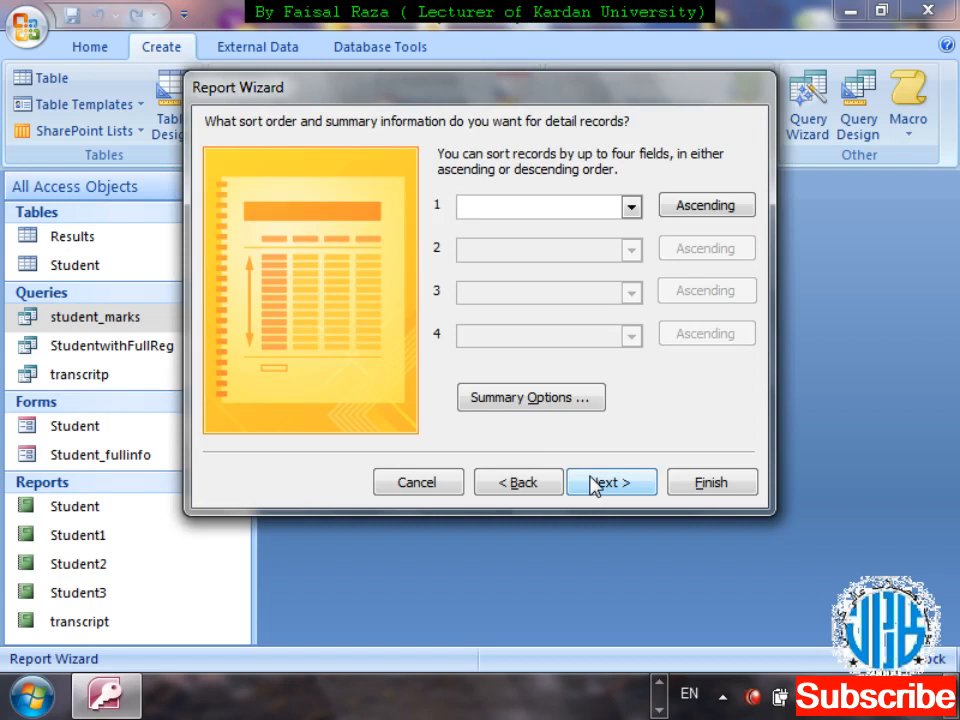
Finish the wizard without sorting, keeping the Stepped layout, Portrait orientation, Flow style, default title and report preview
click(632, 207)
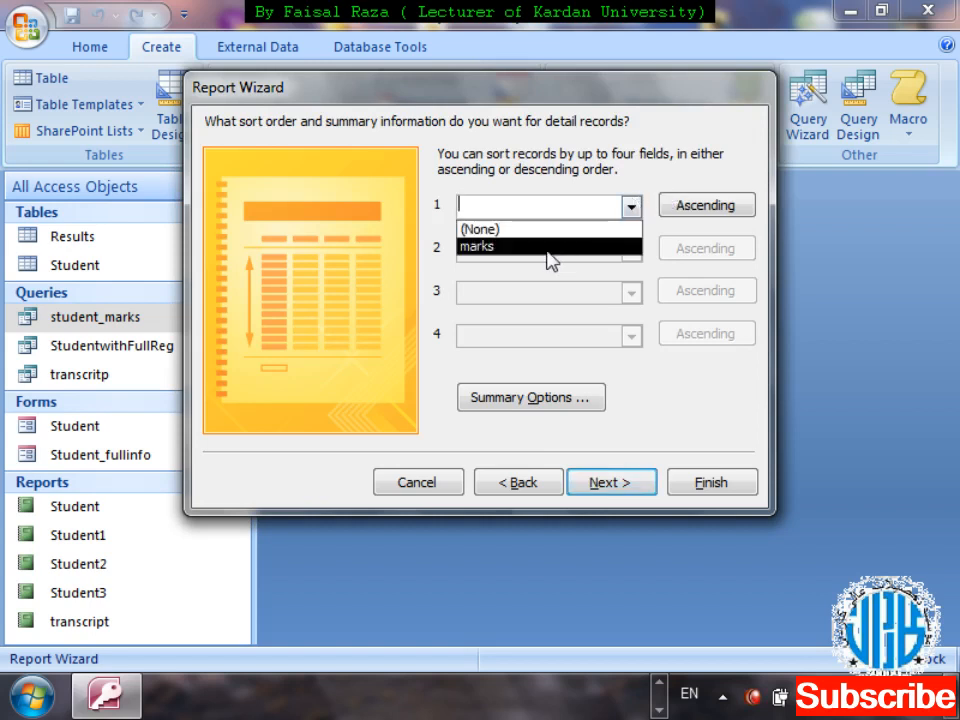
click(666, 206)
click(617, 482)
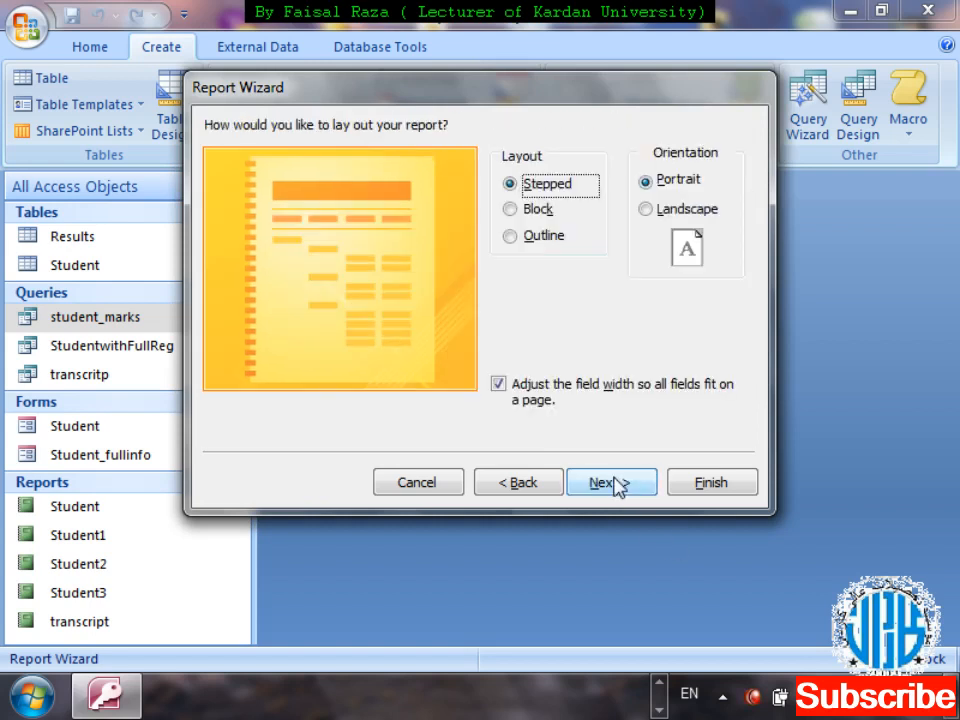
click(617, 484)
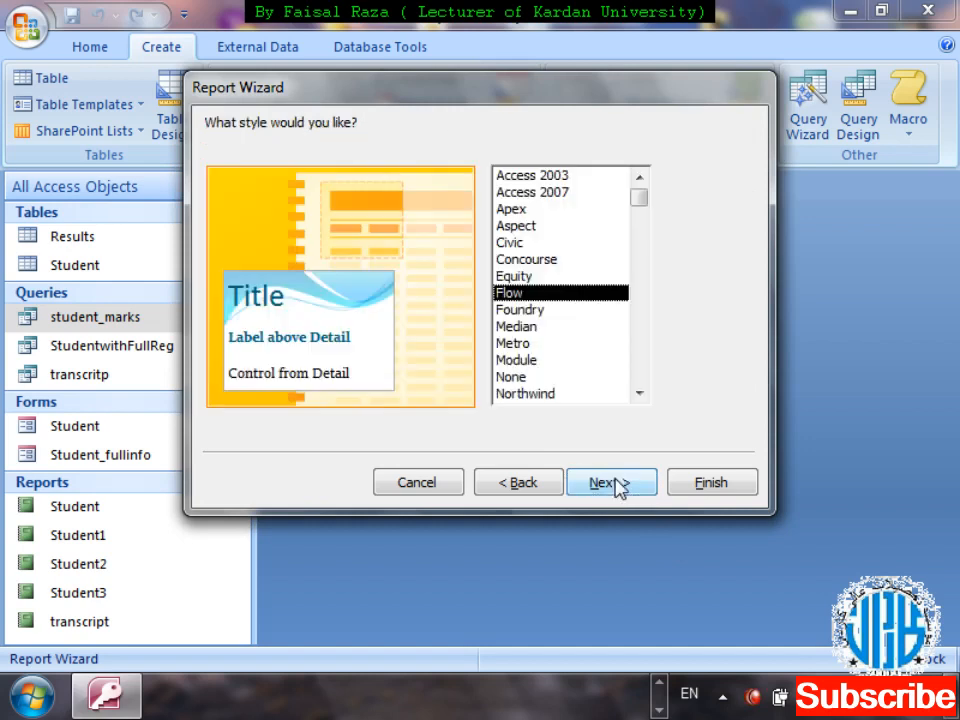
click(617, 484)
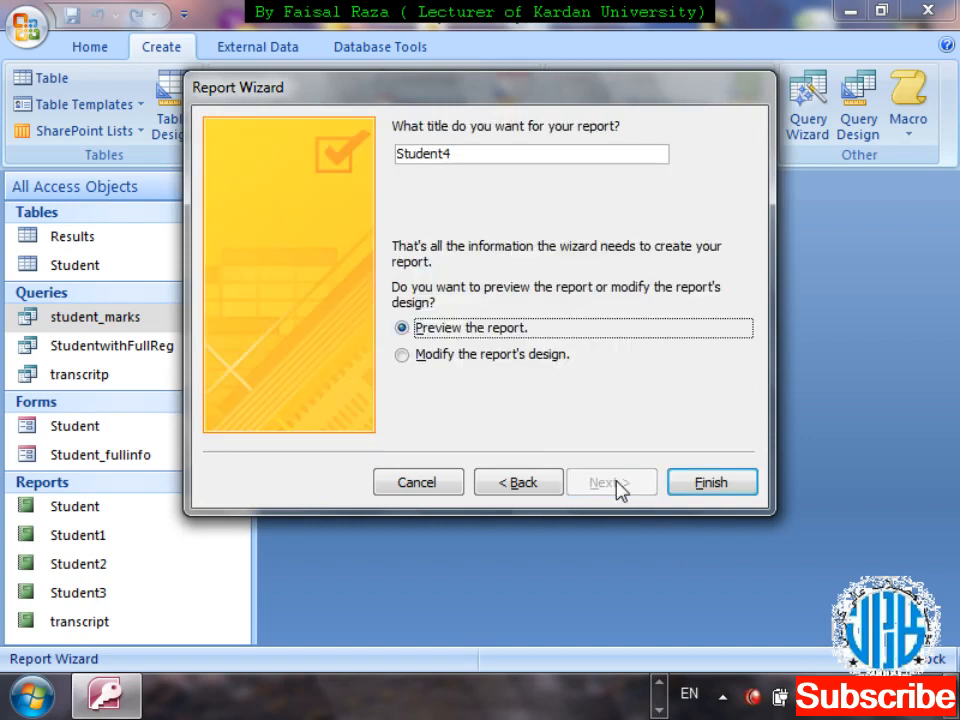
click(688, 490)
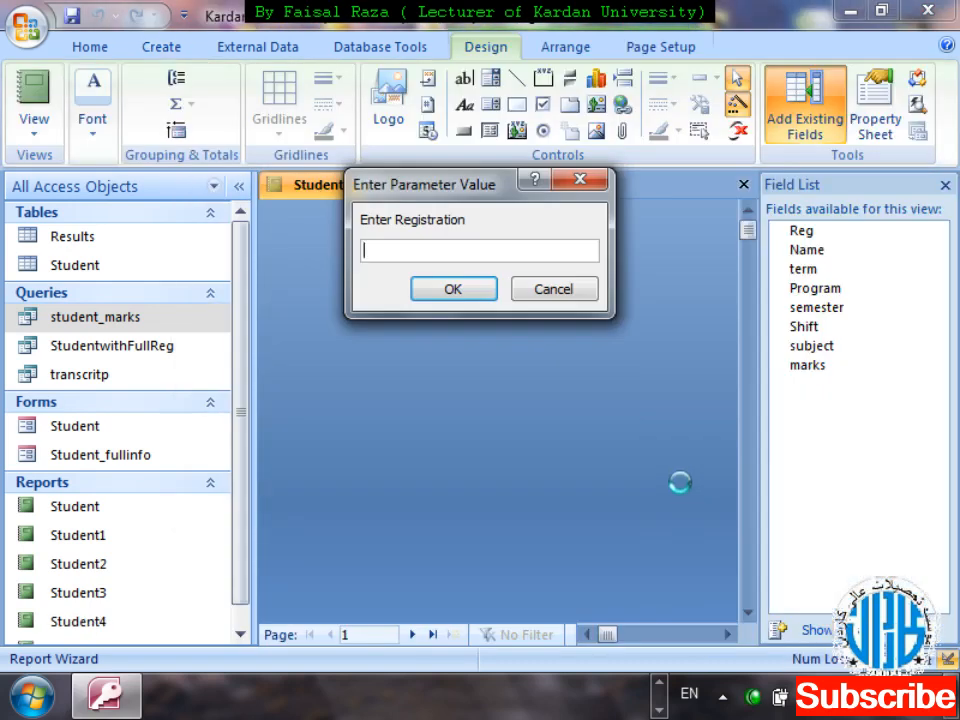
Preview the new report for registration 2 and check its columns across the page
text(2)
key(Return)
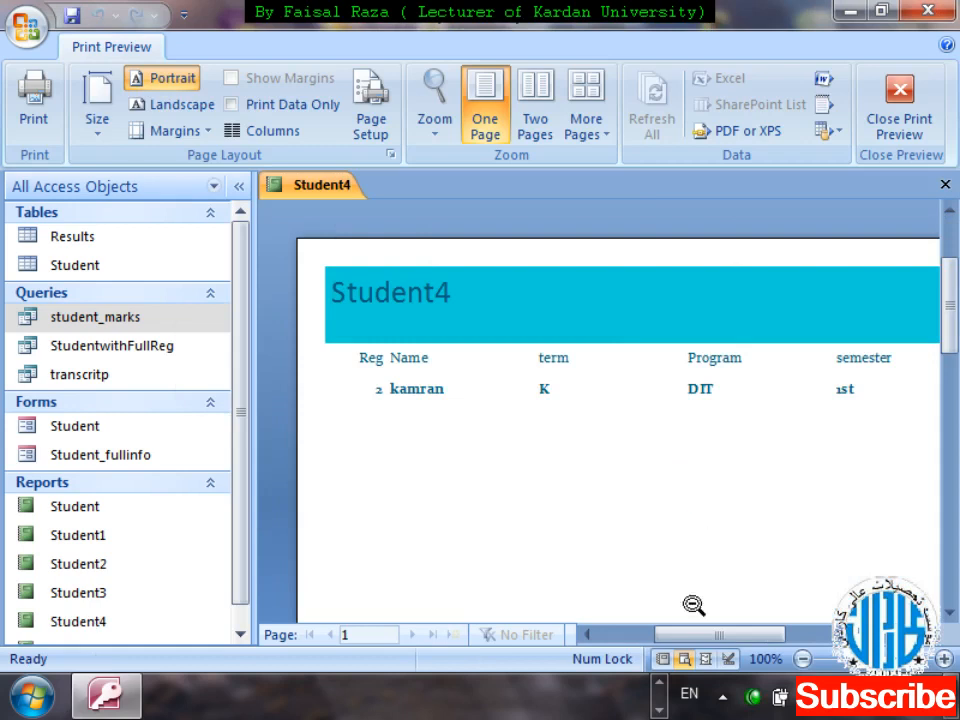
drag(684, 633, 800, 641)
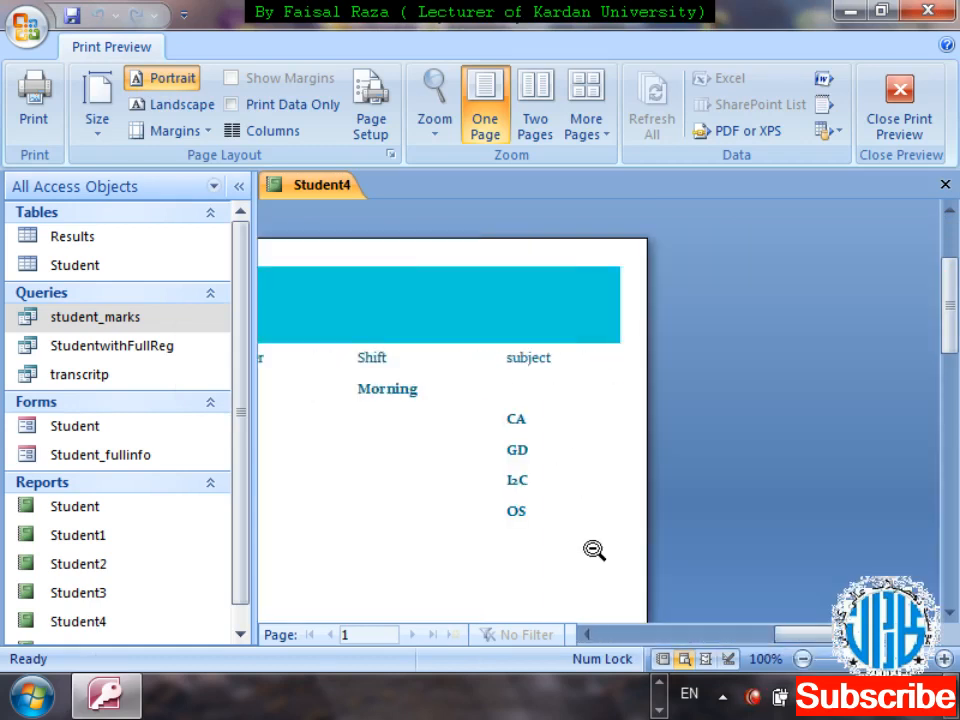
Switch the Student4 report to Design View and examine its field layout across the full width
right_click(332, 190)
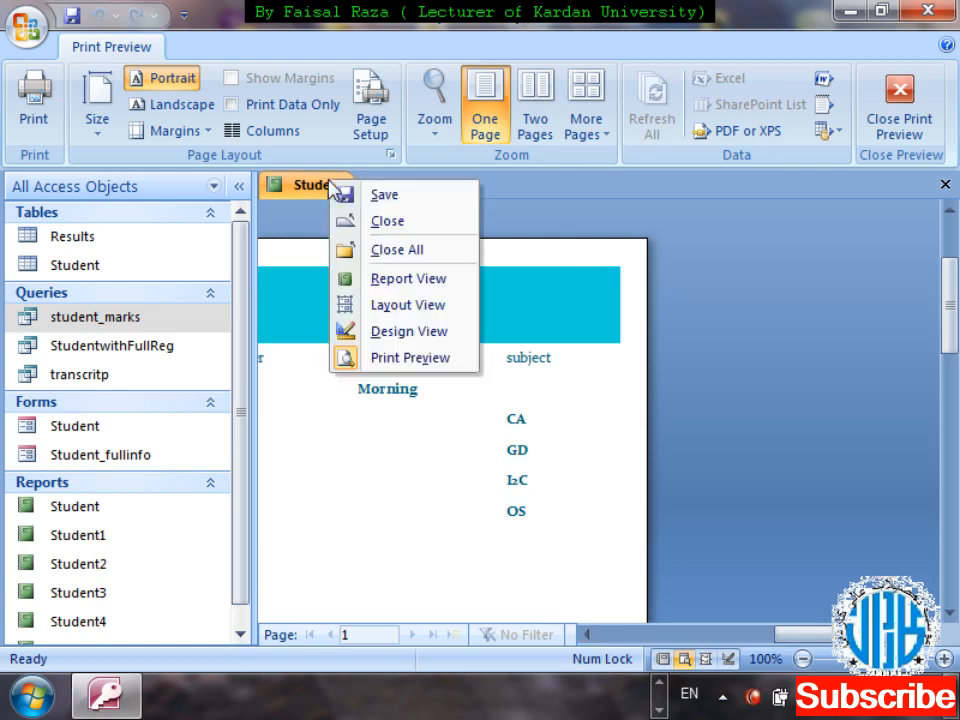
key(Down)
key(Down)
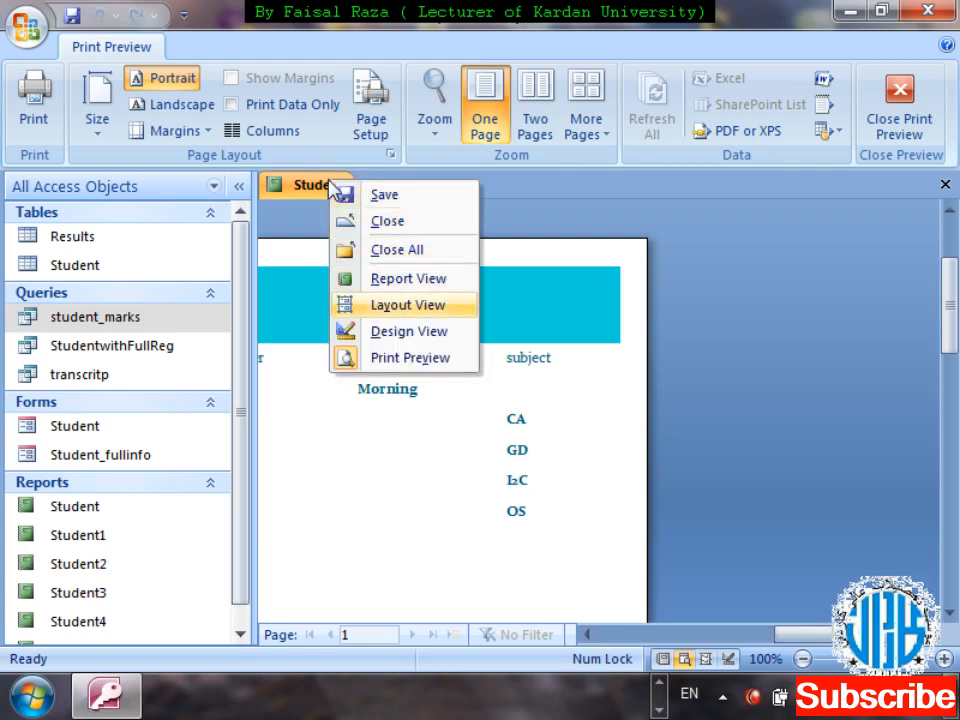
key(Return)
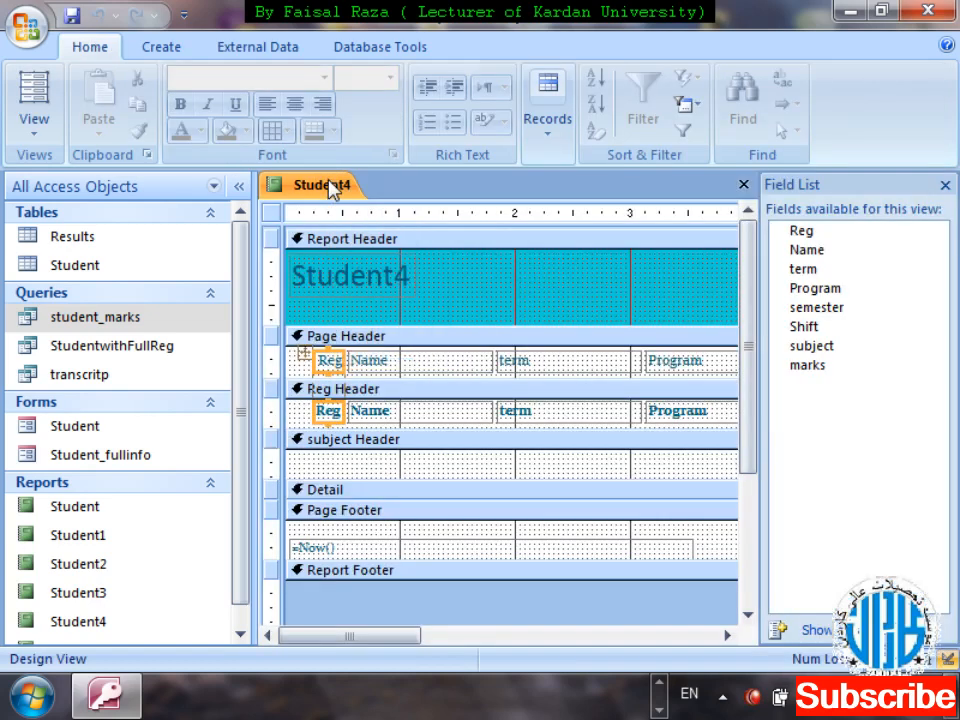
drag(392, 639, 735, 640)
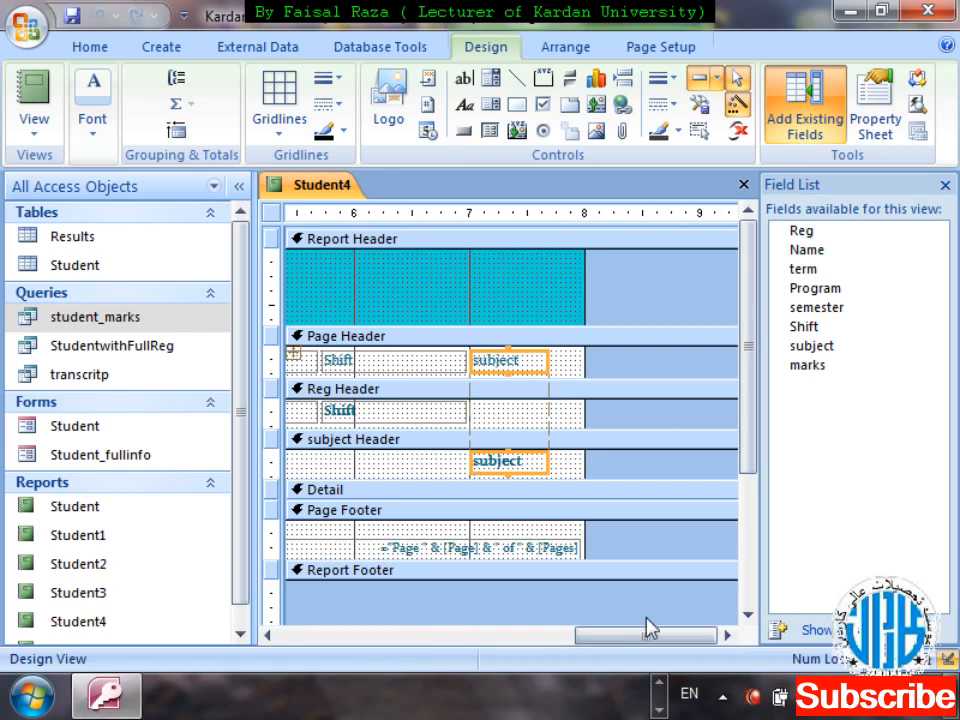
drag(654, 639, 476, 645)
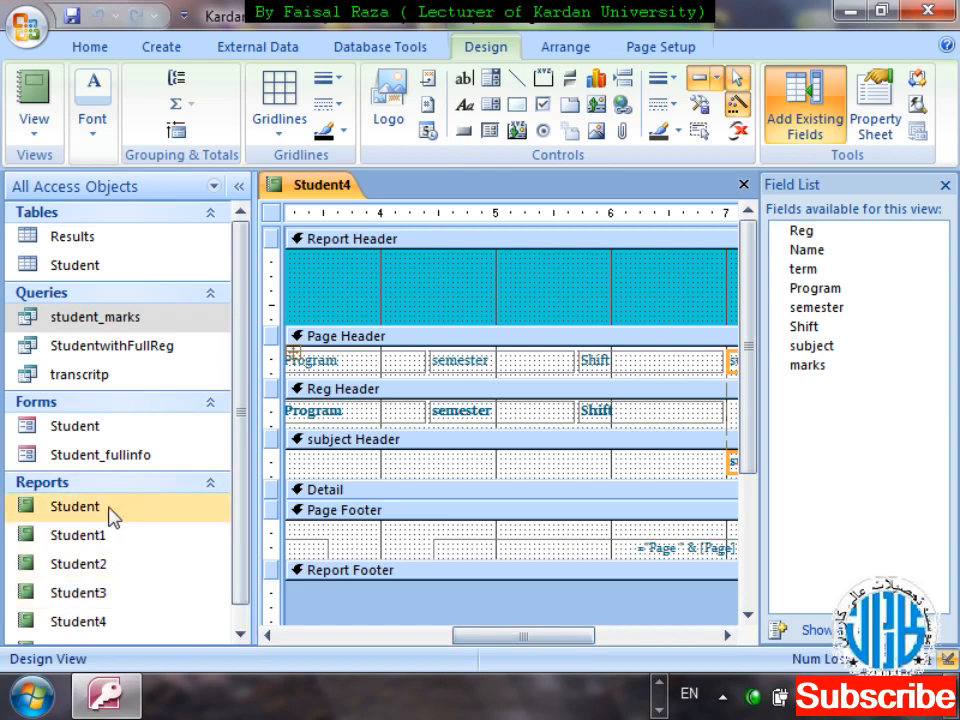
Open the existing transcript report for registration 1
scroll(245, 575, down, 1)
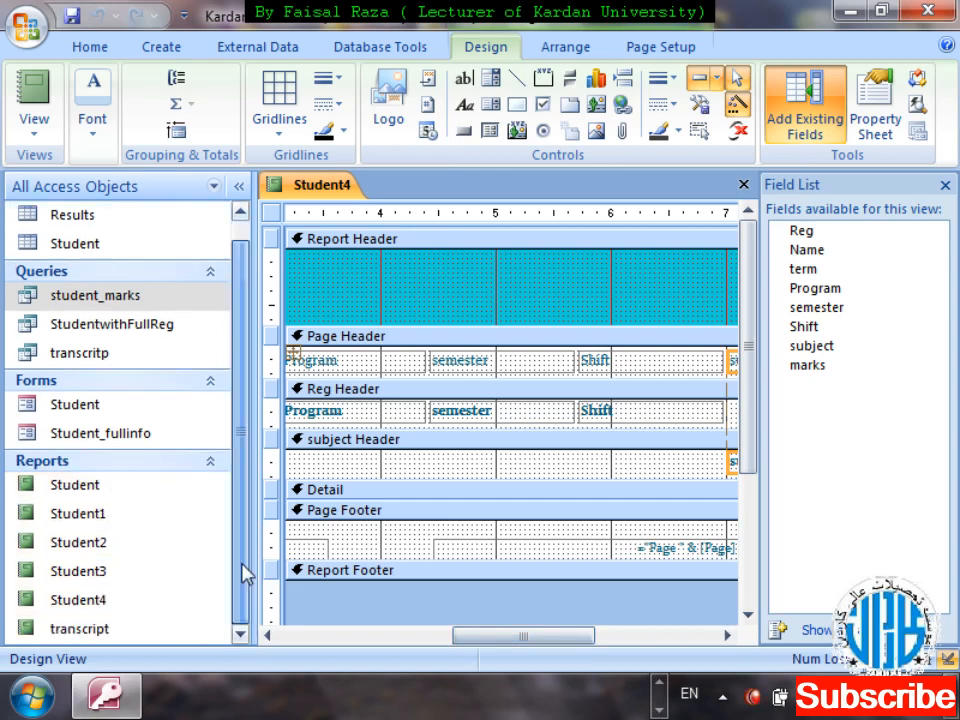
click(100, 632)
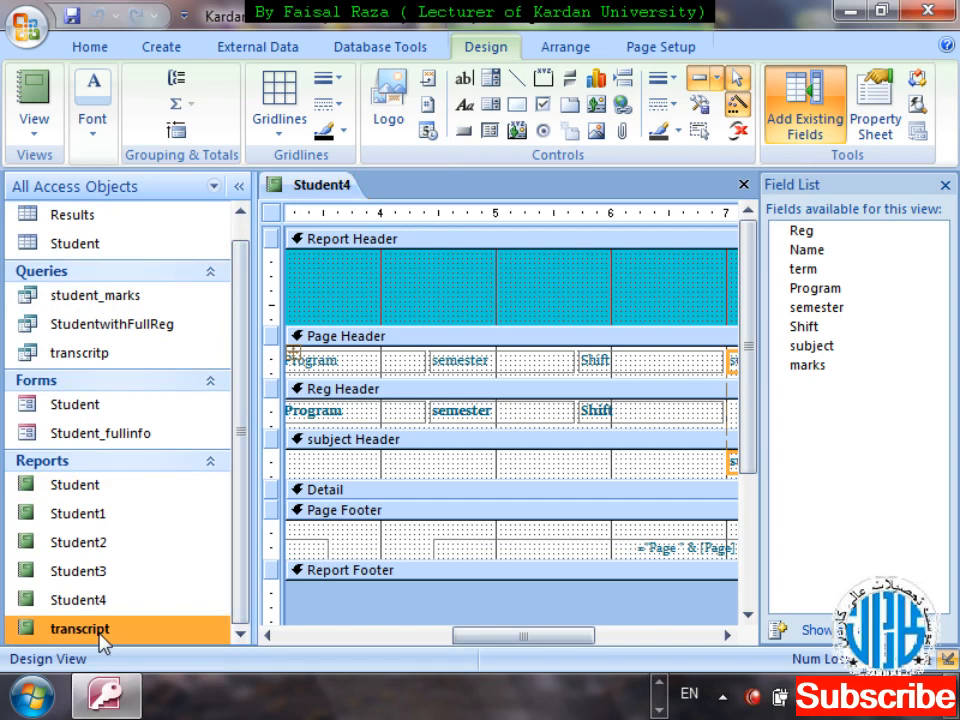
double_click(103, 638)
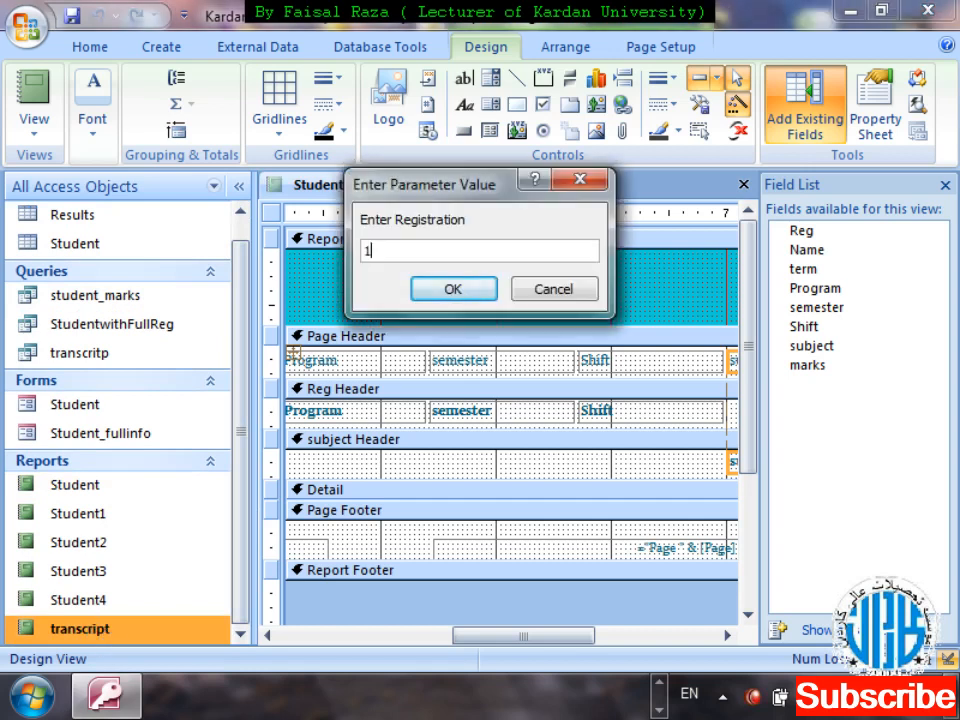
text(1)
key(Return)
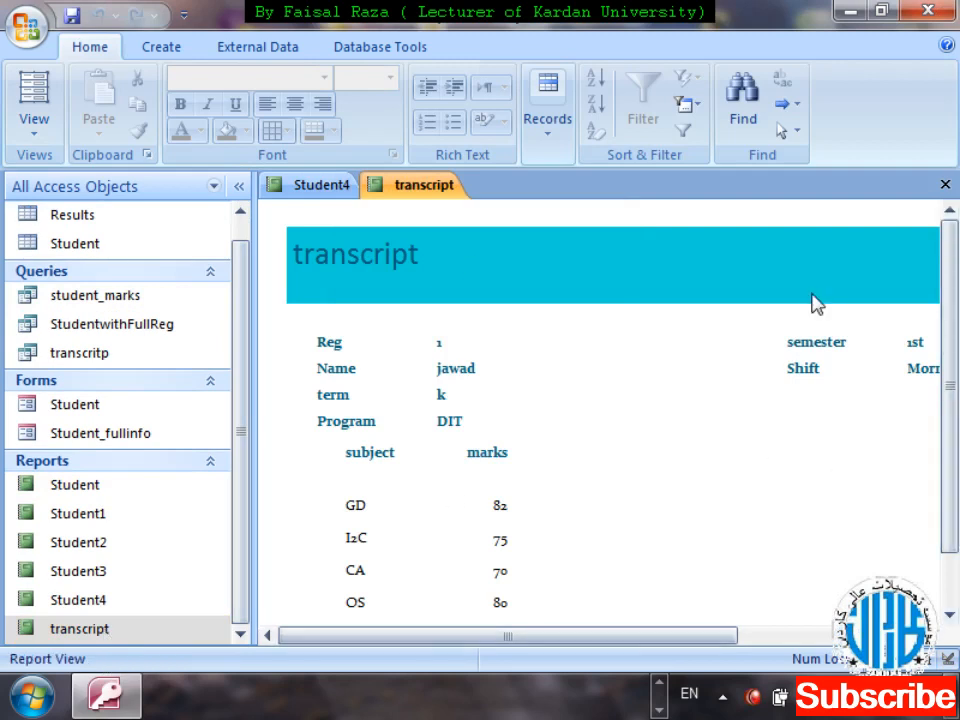
Show the transcript report in Design View and narrow the Reg, Name, term and Program text boxes to about 1.2 inches
right_click(423, 189)
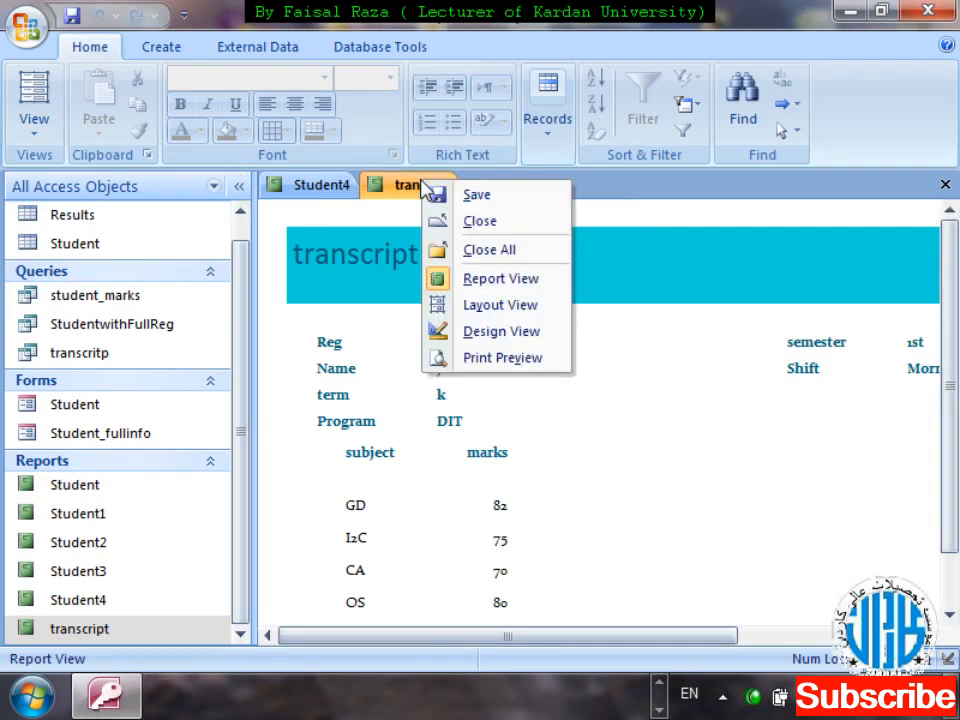
key(Return)
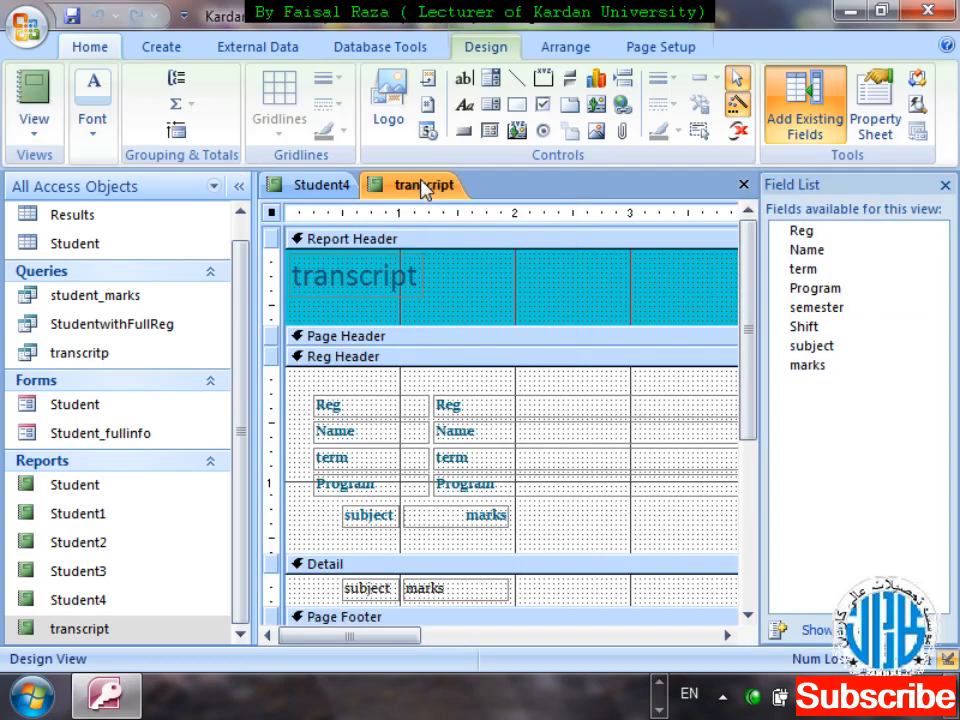
drag(398, 638, 432, 638)
drag(533, 381, 548, 510)
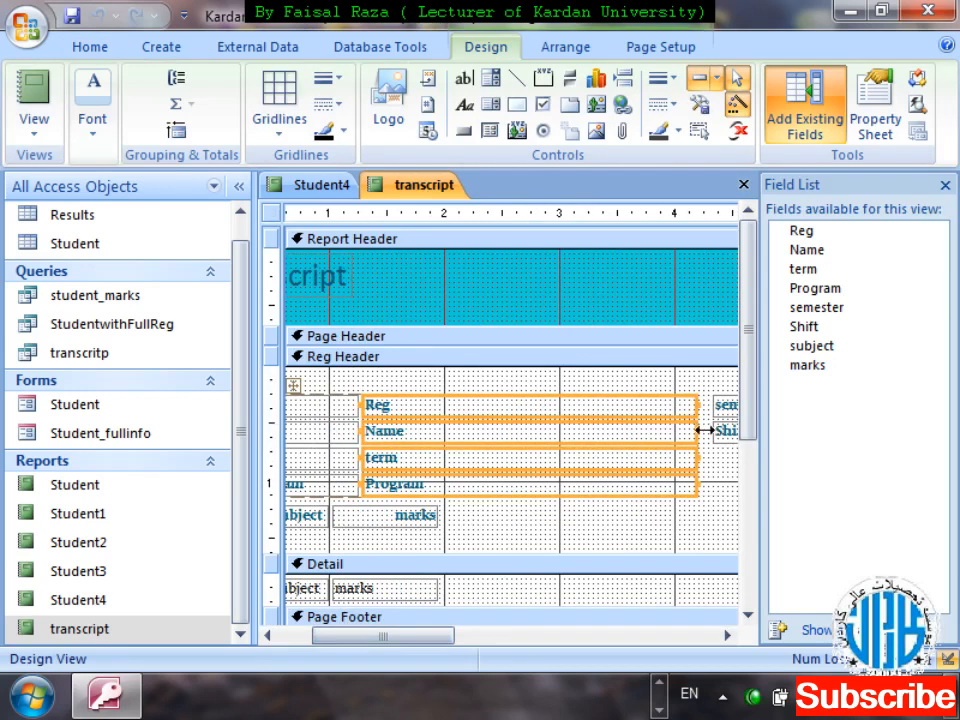
drag(696, 433, 501, 439)
Narrow the semester and Shift text boxes in the Reg Header to about 1 inch
drag(444, 641, 690, 619)
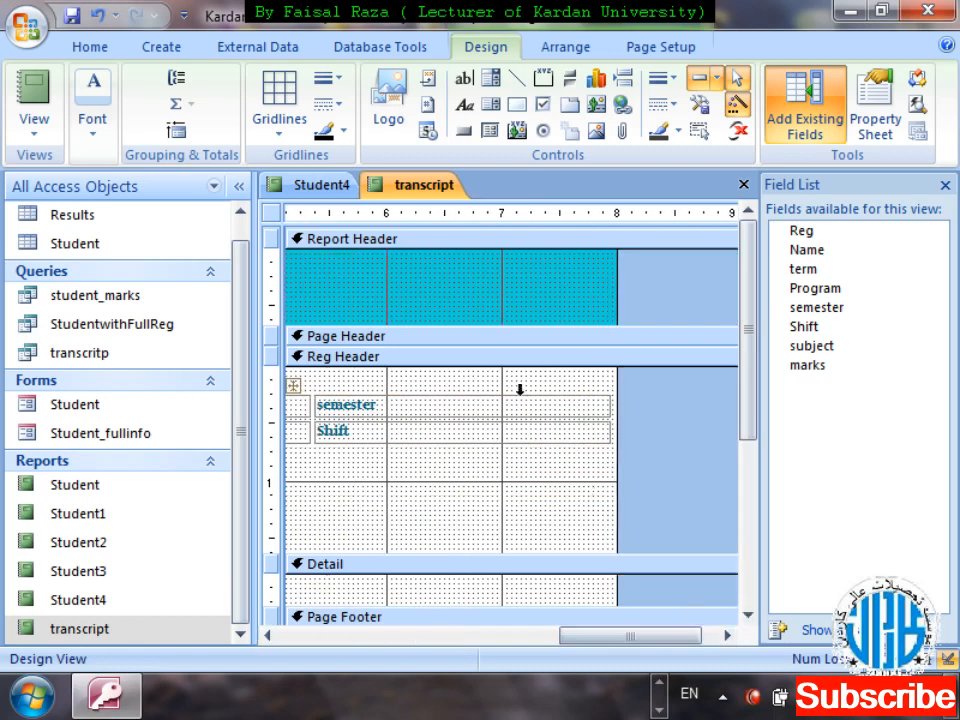
drag(522, 382, 542, 452)
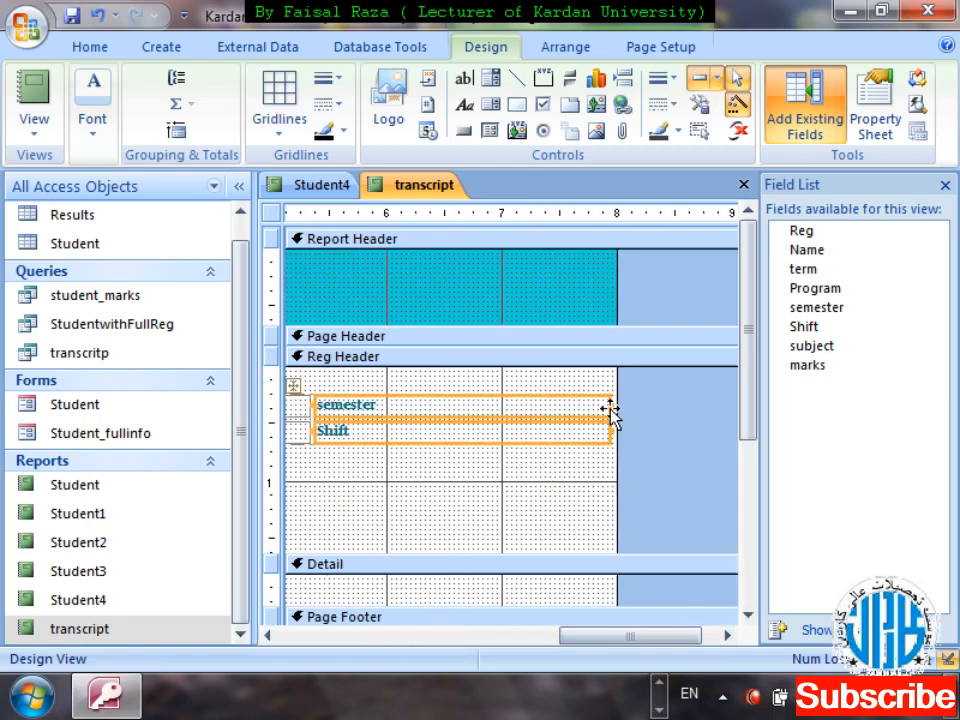
drag(613, 407, 445, 428)
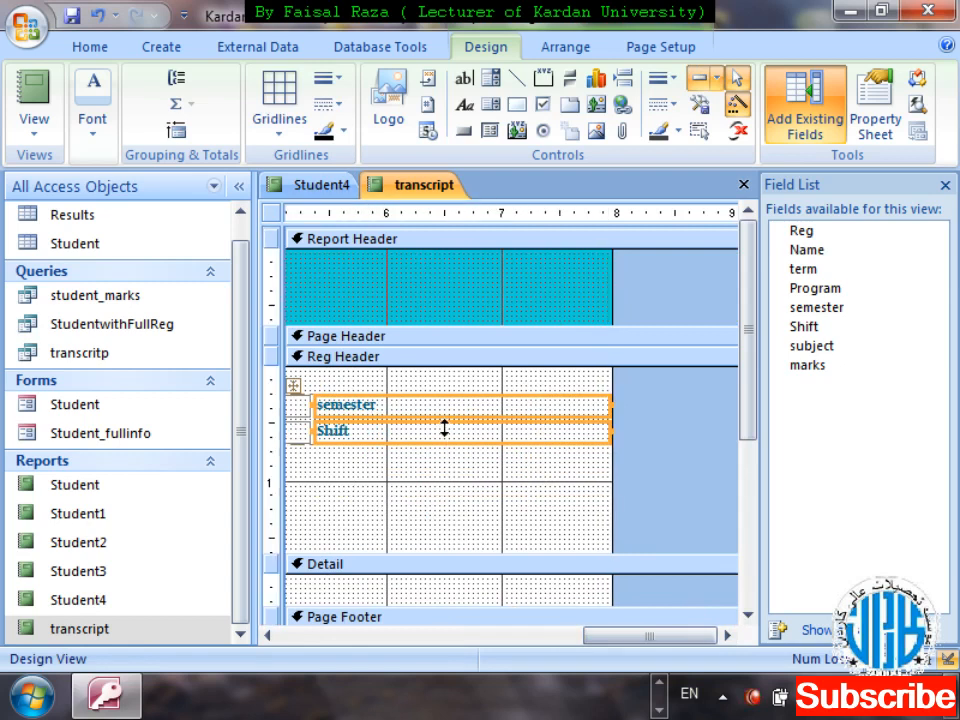
drag(608, 404, 426, 405)
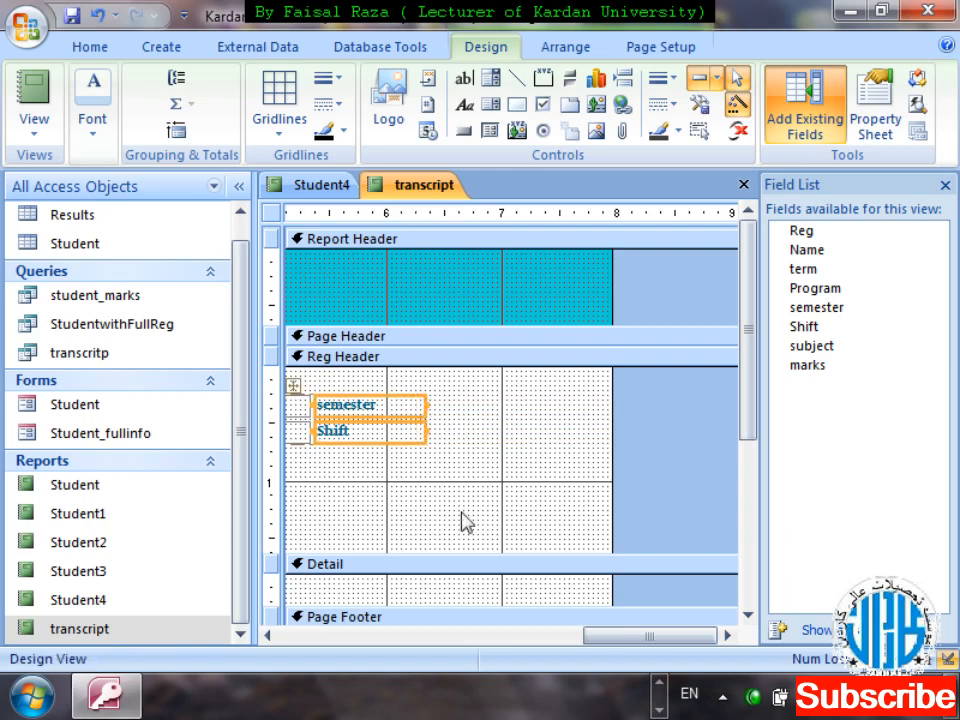
click(566, 453)
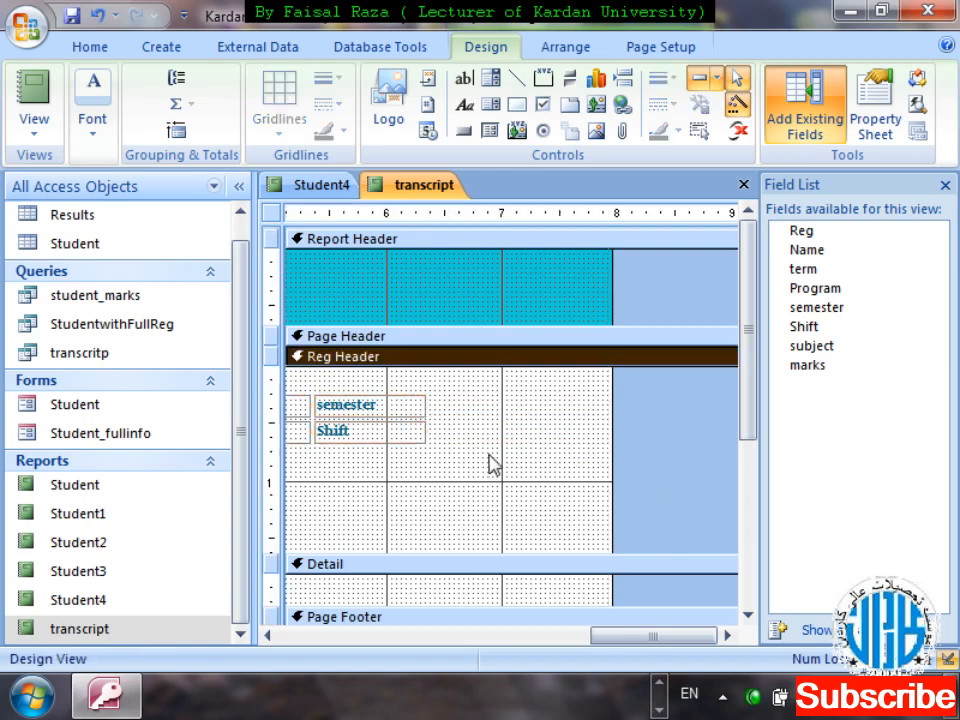
Move the page number text box in the Page Footer leftward until it ends at about 4.75 inches on the ruler
drag(754, 392, 757, 541)
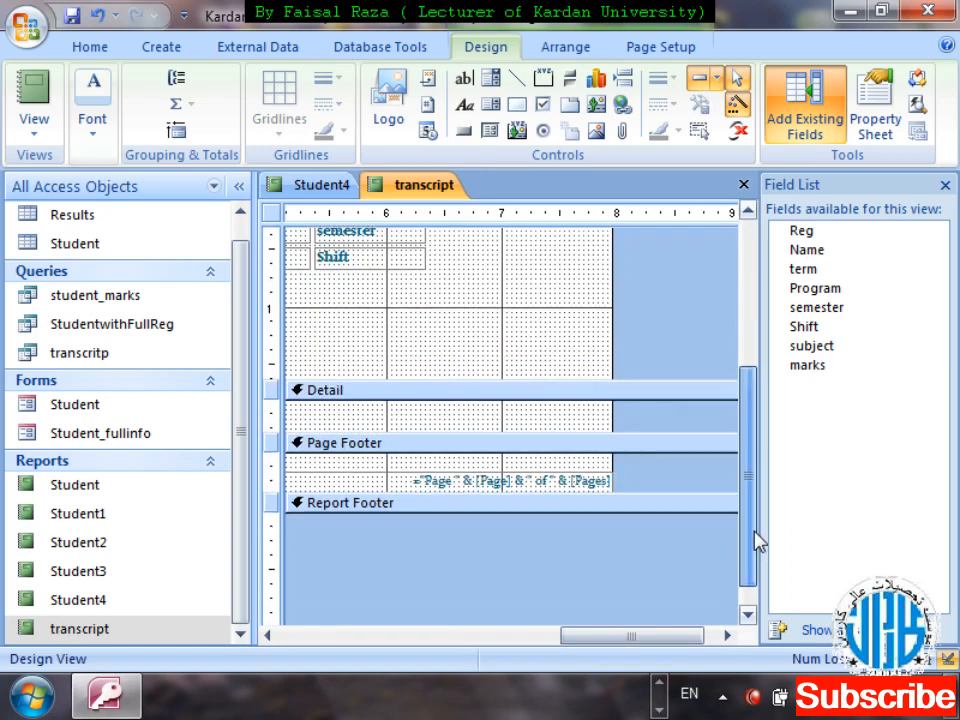
click(444, 482)
drag(443, 484, 443, 484)
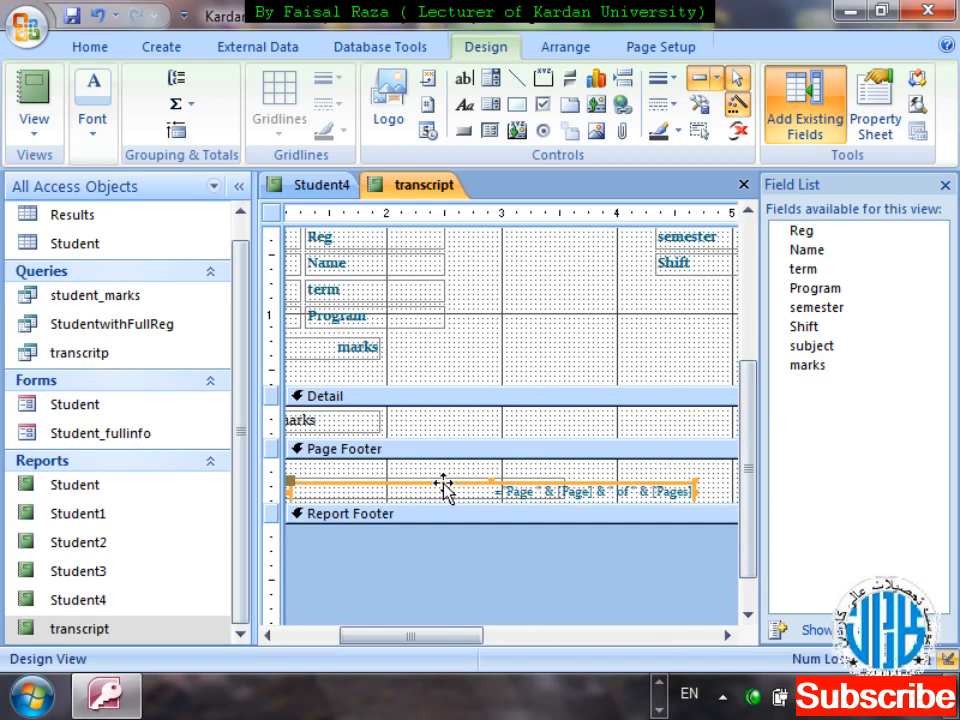
key(Right)
key(Right)
Reduce the transcript report's width to about 6.4 inches, flush with the semester and Shift boxes
drag(456, 636, 700, 635)
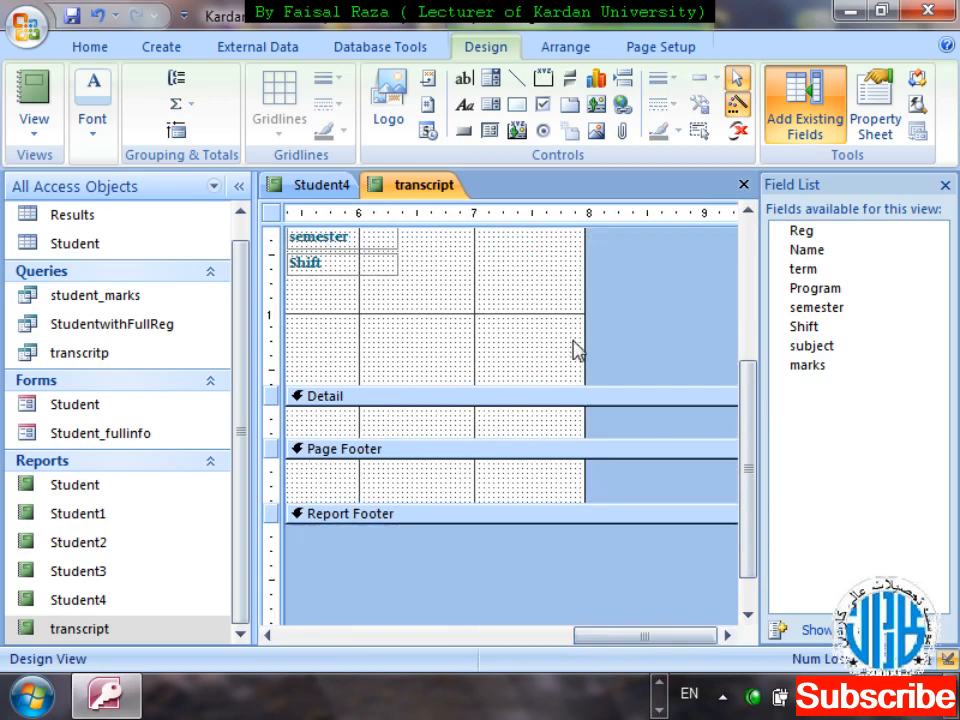
drag(583, 339, 431, 340)
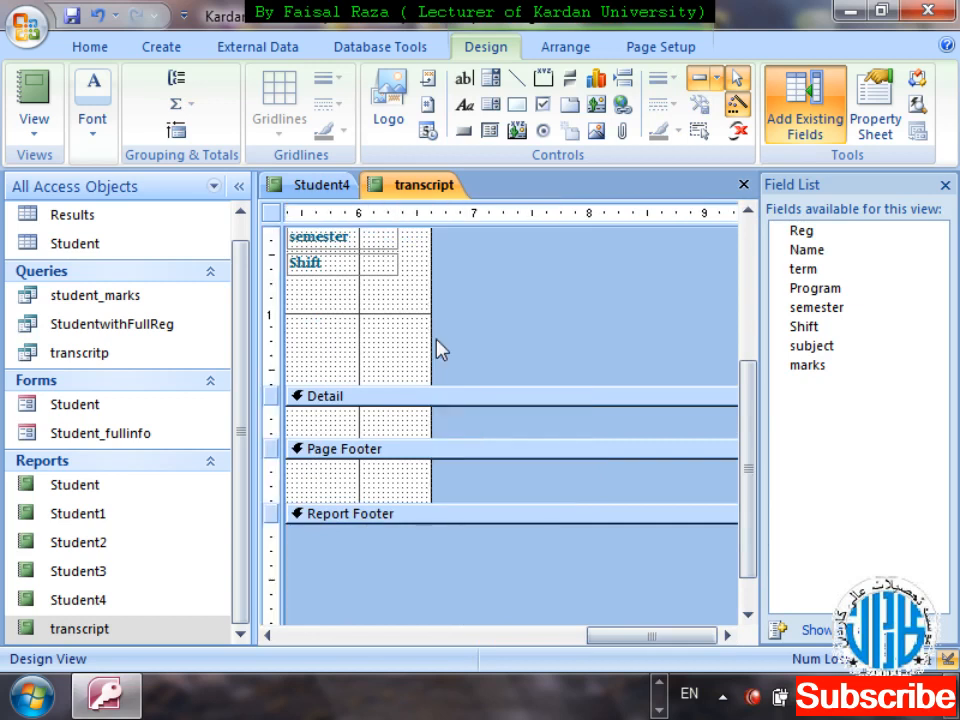
drag(705, 643, 610, 643)
drag(645, 324, 615, 349)
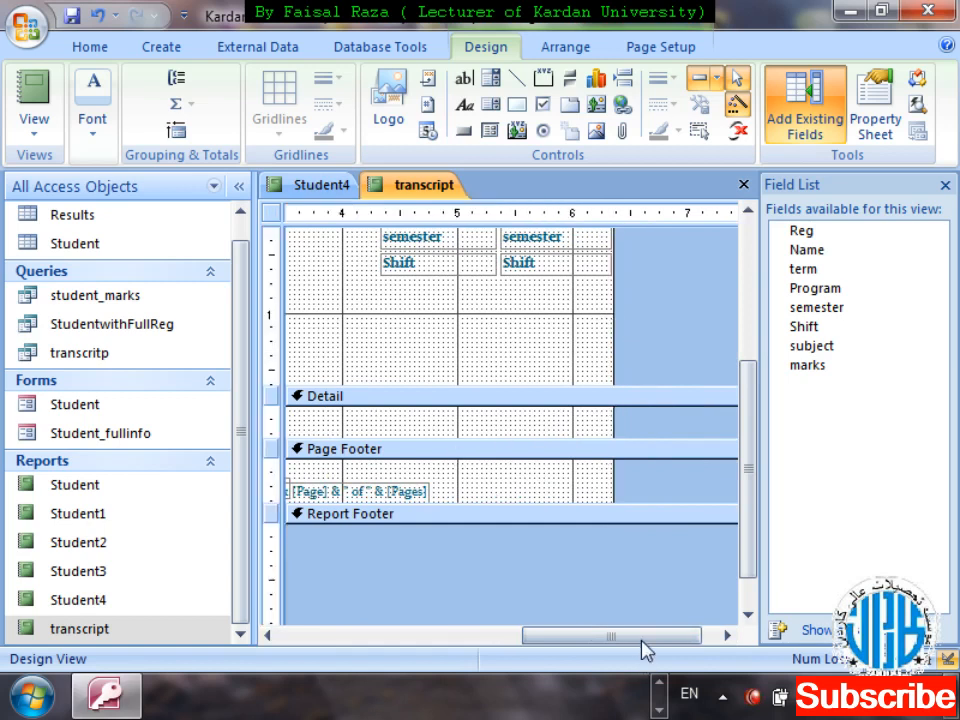
Shorten the Reg Header section to just below the subject and marks labels, and close the Field List
drag(643, 645, 411, 645)
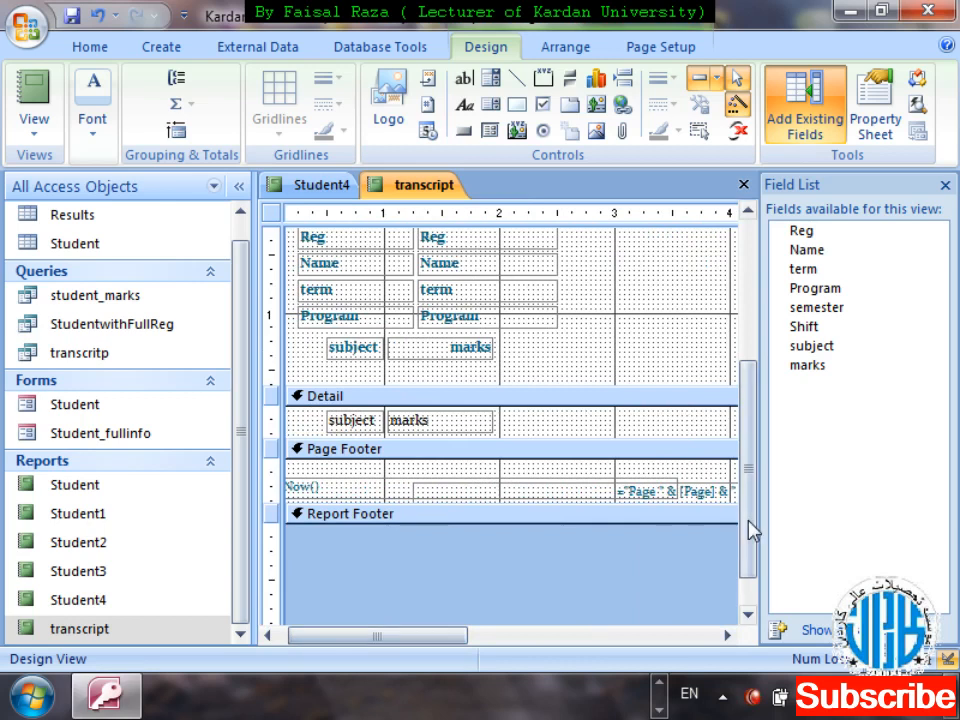
drag(752, 530, 754, 422)
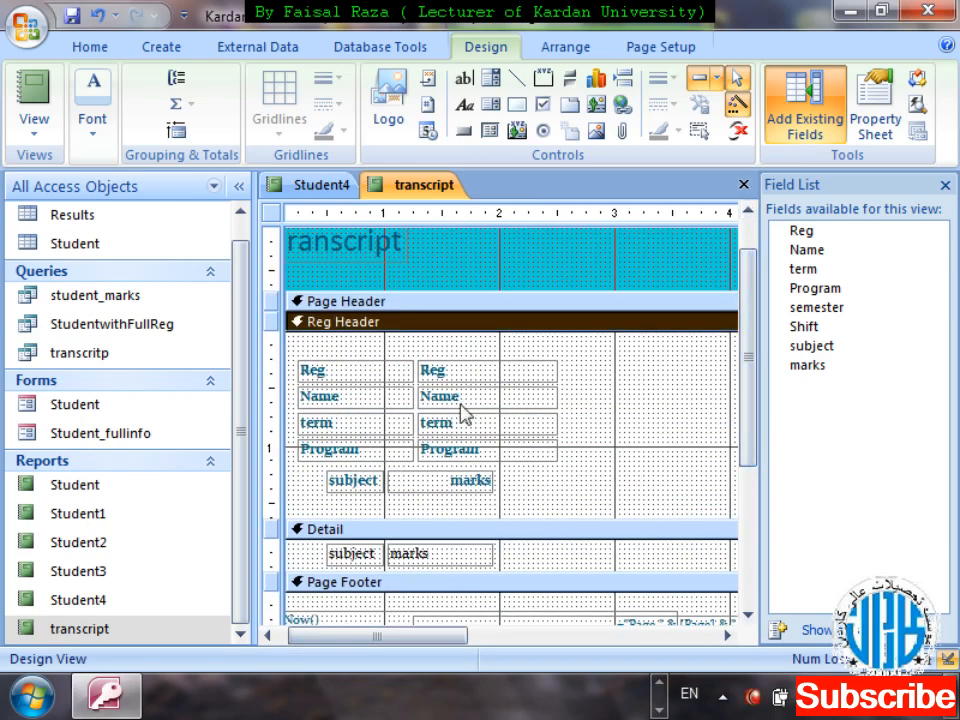
drag(389, 519, 393, 499)
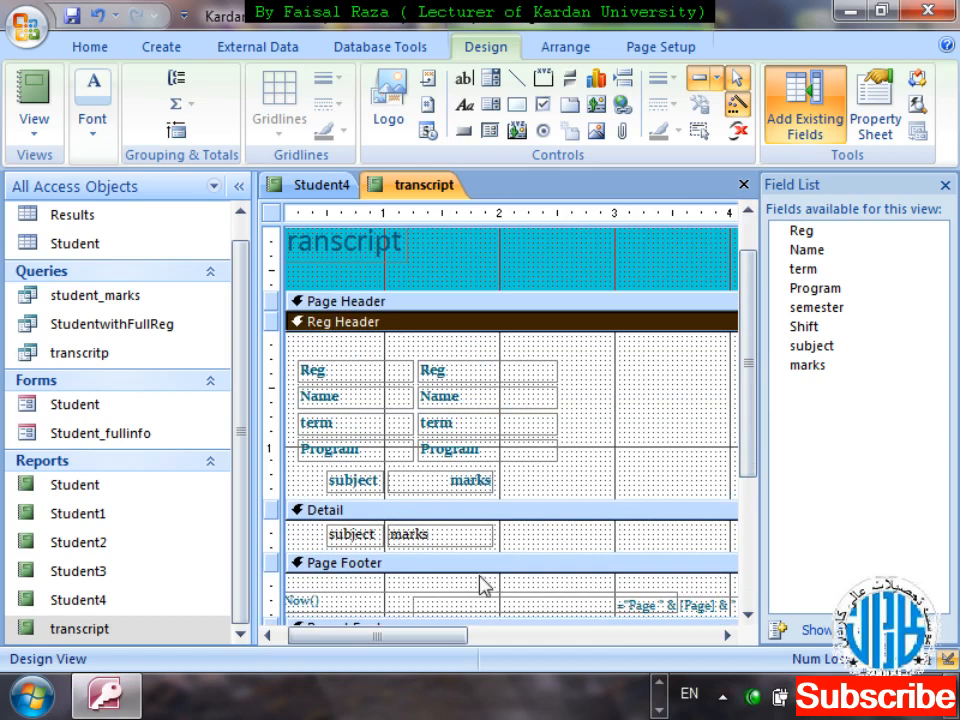
click(945, 185)
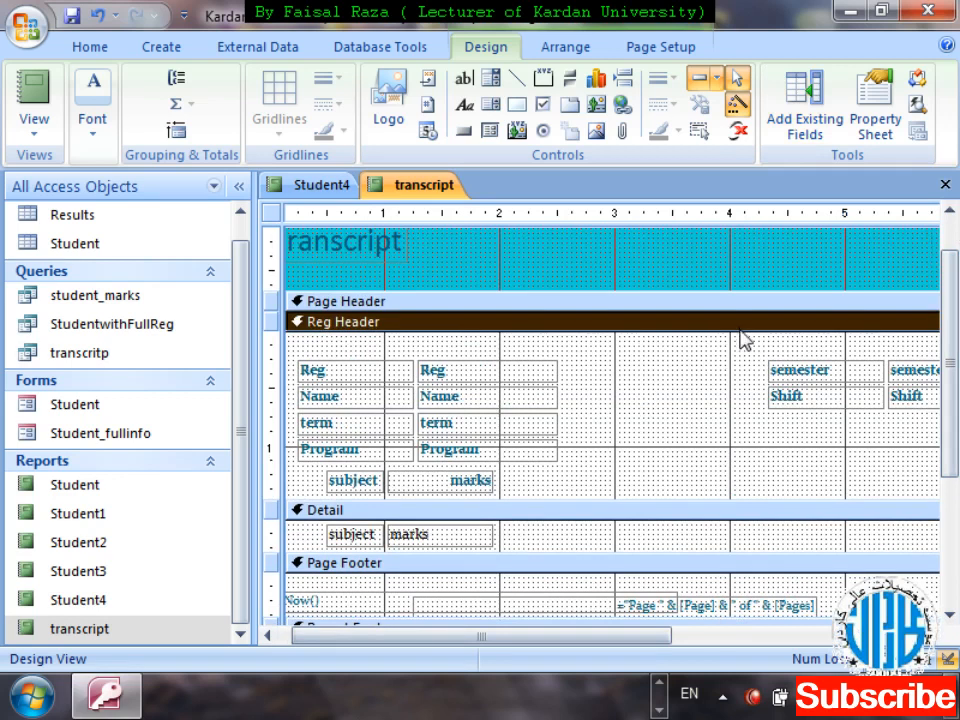
Try to move the semester and Shift fields with their labels within the Reg Header, and undo the move
drag(766, 352, 902, 418)
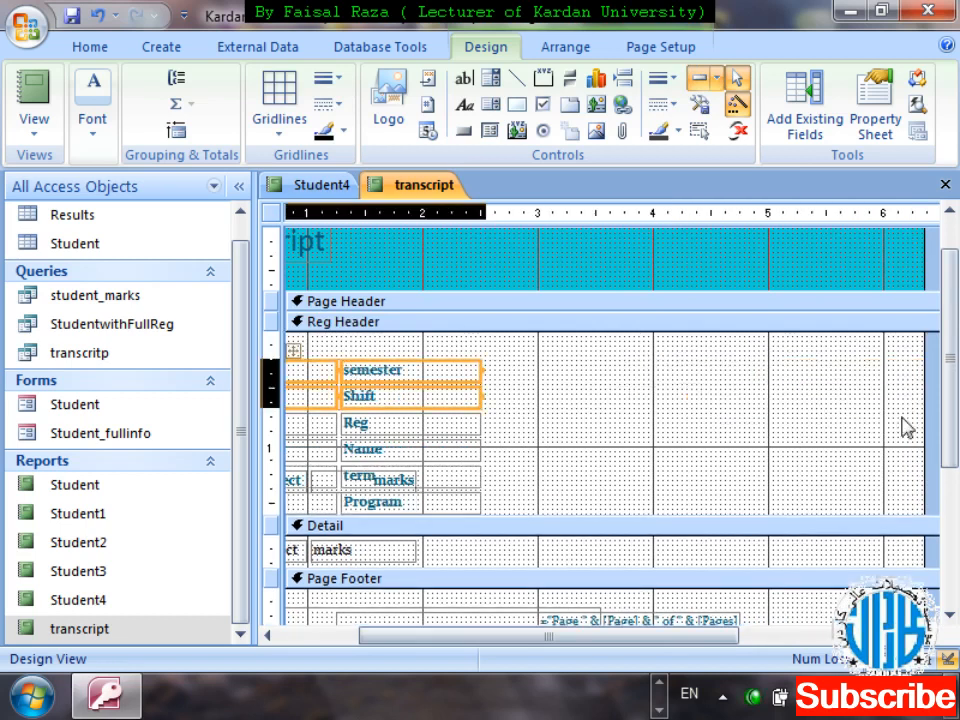
key(ctrl+z)
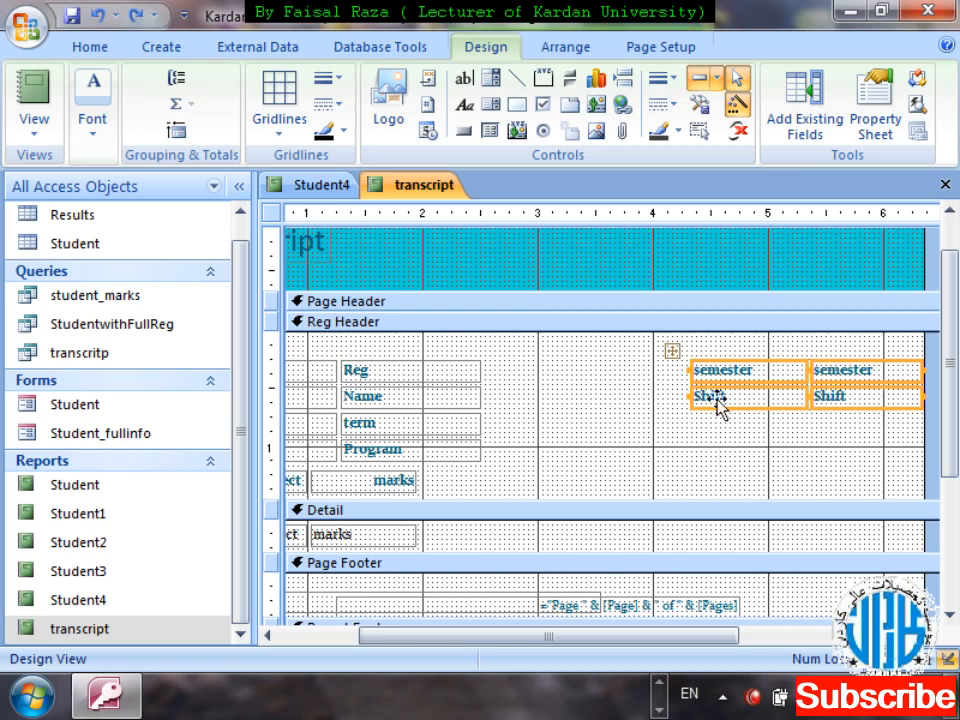
Move the semester and Shift fields and labels leftward to end at about 5.2 inches, and narrow the report to about 5.25 inches
drag(672, 352, 538, 356)
click(891, 422)
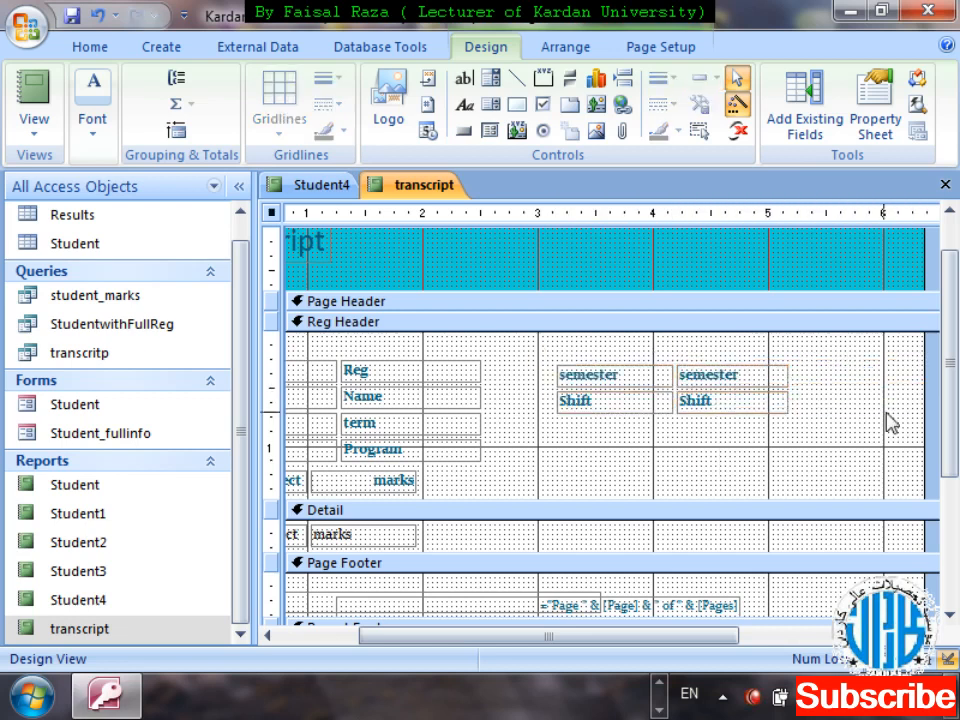
drag(789, 408, 797, 410)
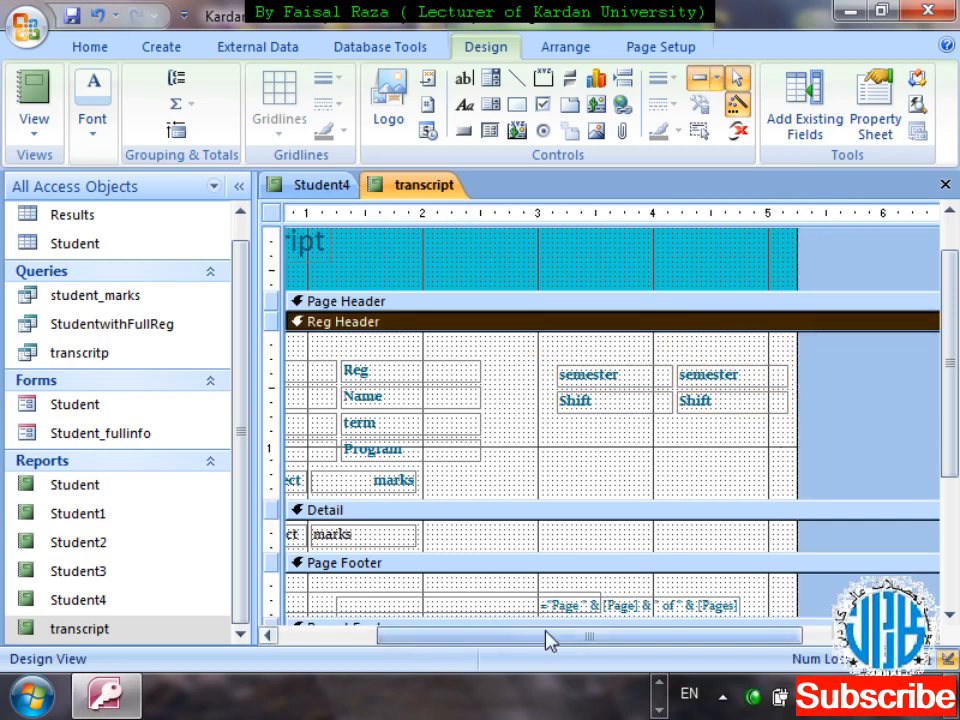
Draw a rectangle about 5 inches wide around all the Reg Header fields and labels, and send it to the back
drag(549, 639, 422, 643)
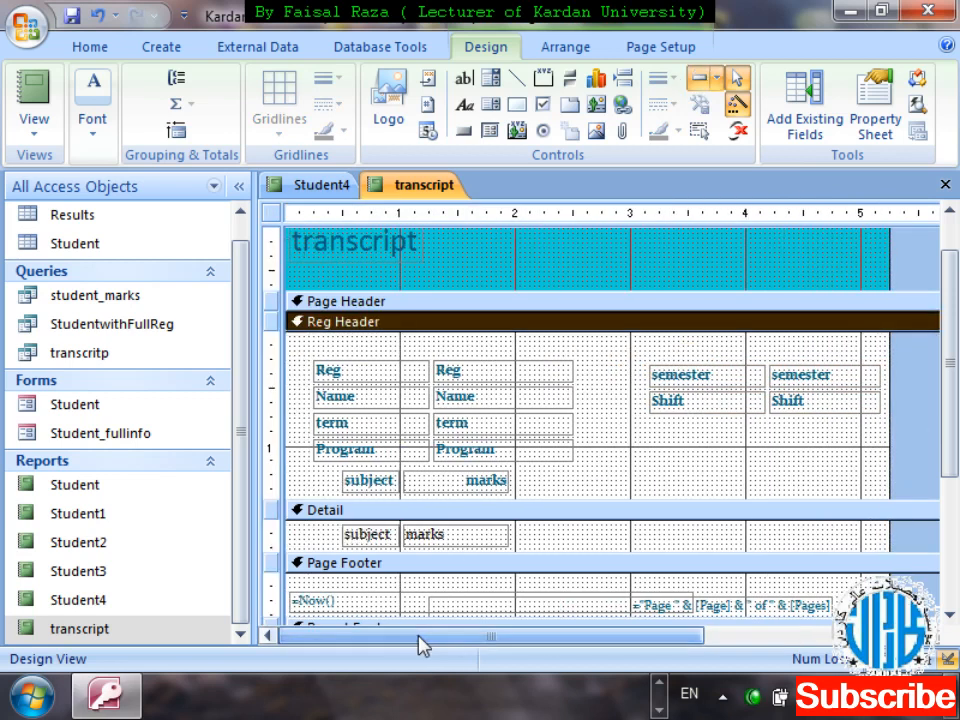
click(516, 104)
drag(305, 350, 886, 497)
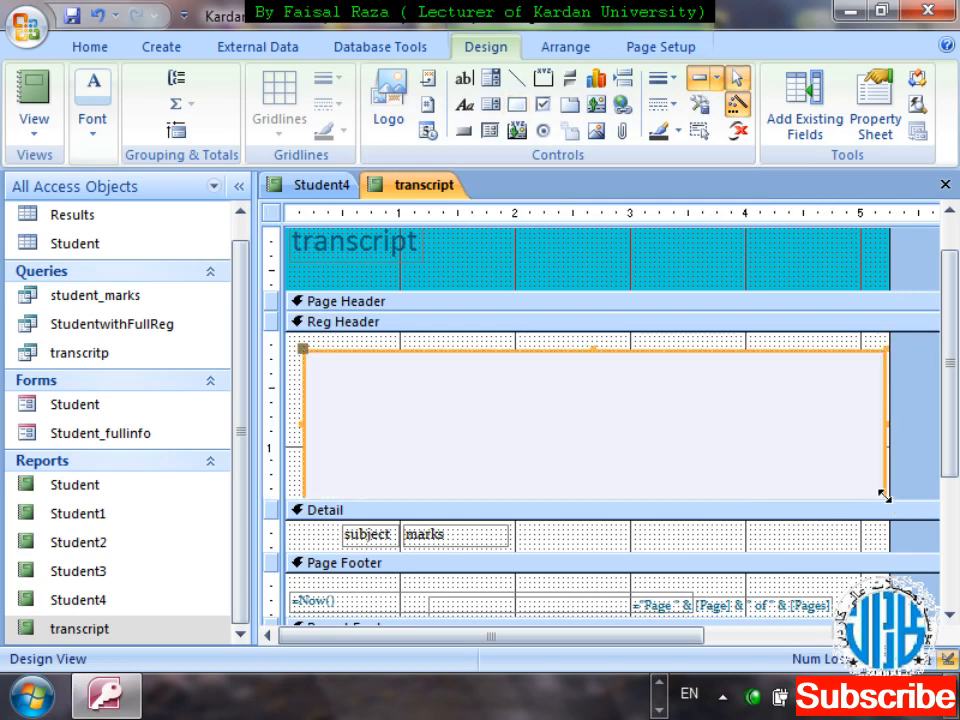
right_click(722, 487)
mouse_move(768, 487)
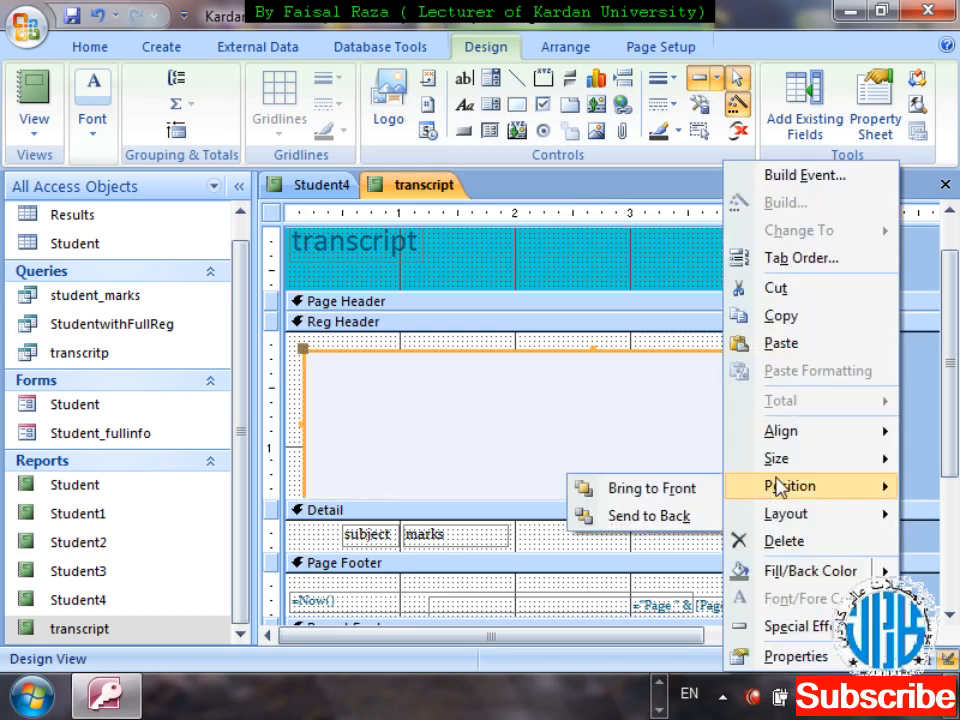
click(639, 522)
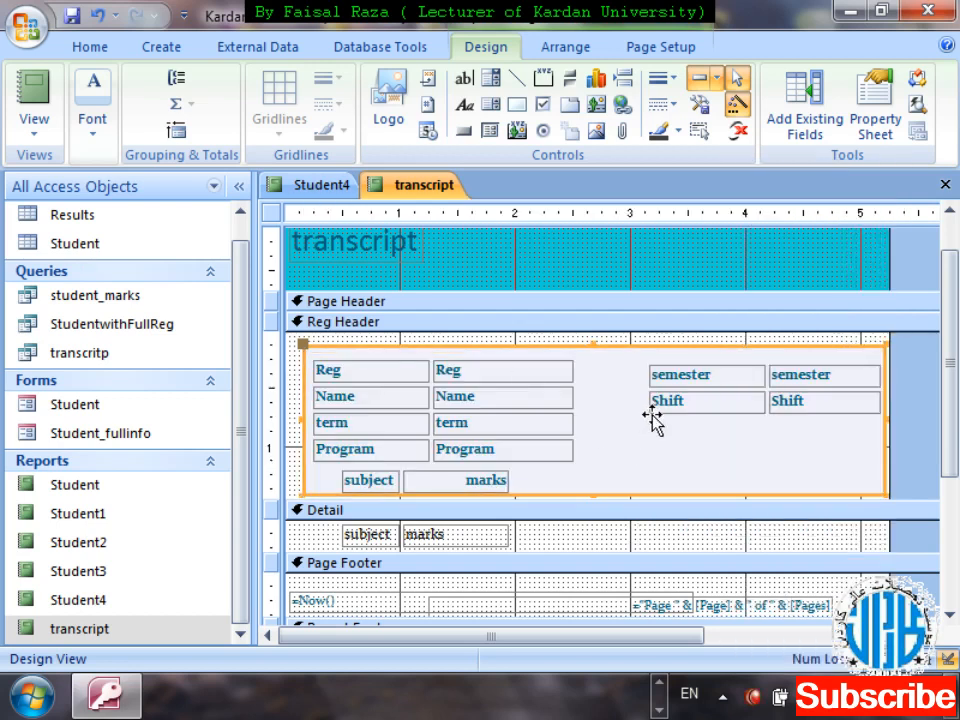
Draw a rectangle about 1.6 inches wide around the subject and marks fields in the Detail section, and send it to the back
drag(955, 425, 955, 500)
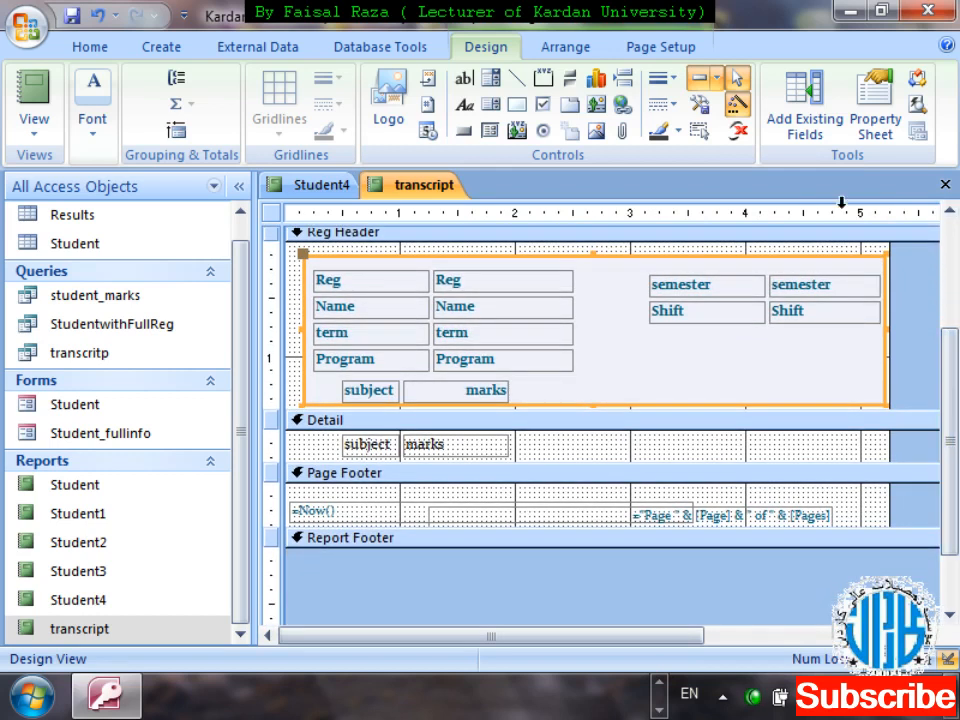
click(517, 105)
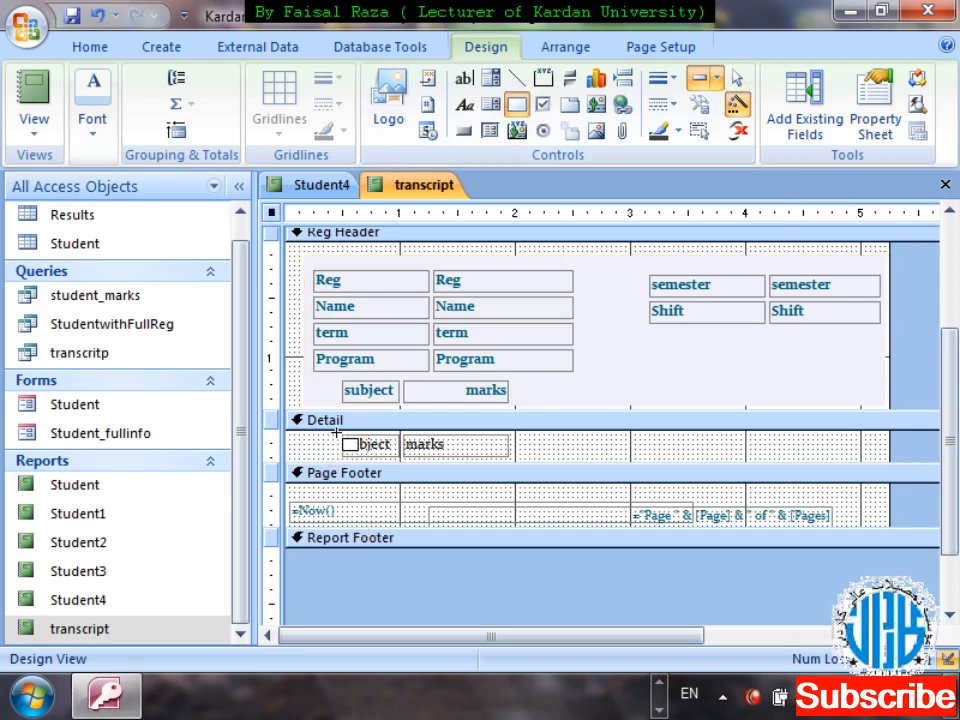
drag(337, 432, 517, 462)
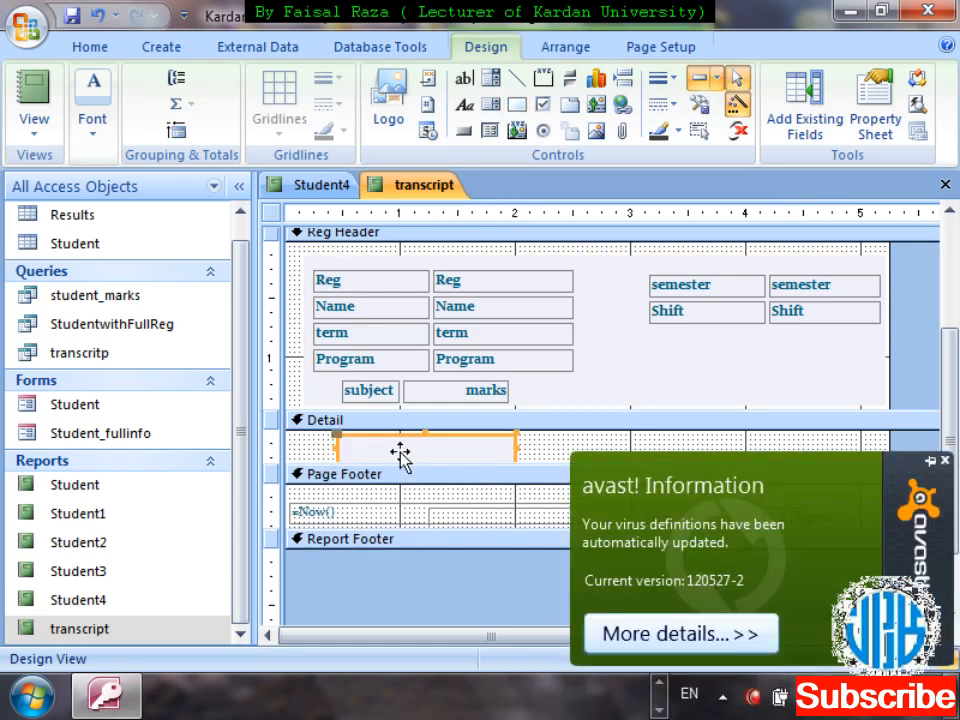
right_click(400, 455)
mouse_move(465, 457)
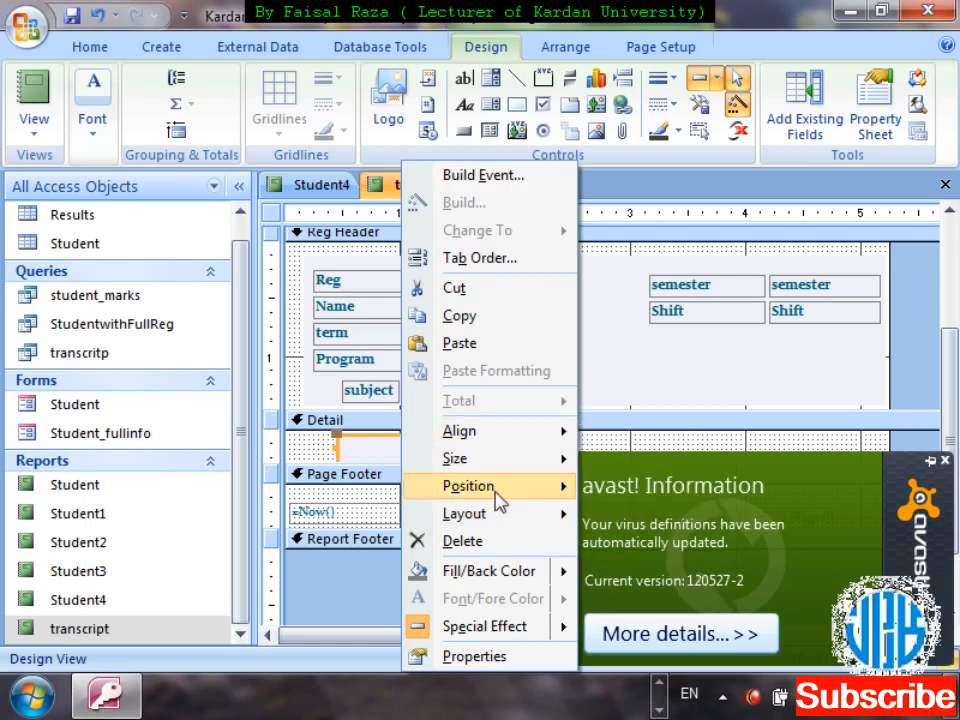
mouse_move(497, 501)
click(600, 515)
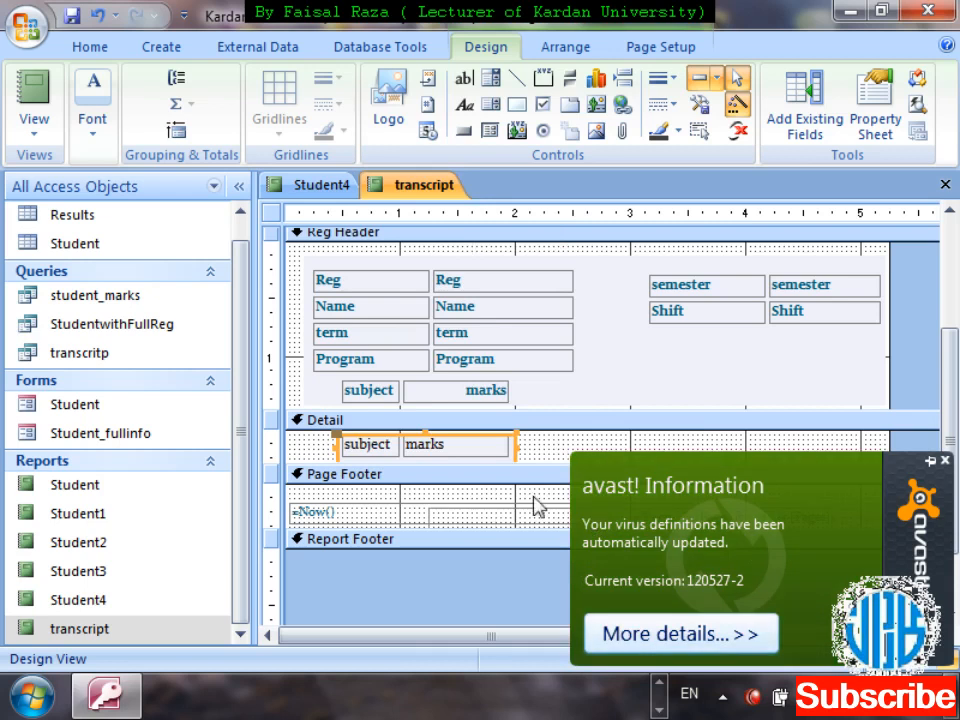
Dismiss the antivirus notification, make the Detail section slightly taller, and nudge its rectangle up around the subject and marks fields
click(945, 461)
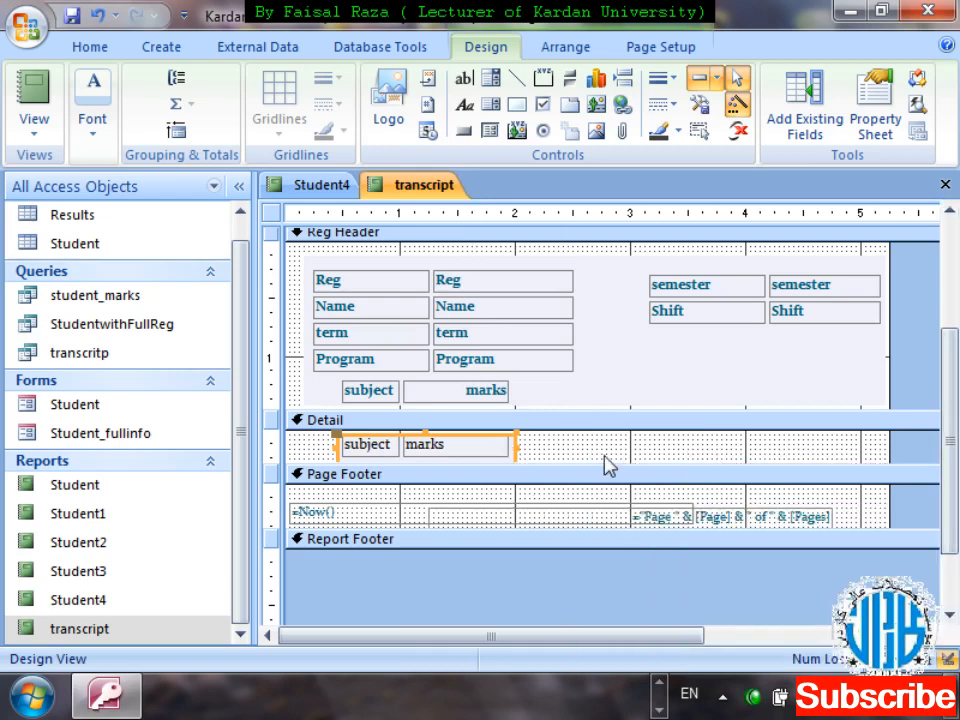
drag(522, 464, 523, 474)
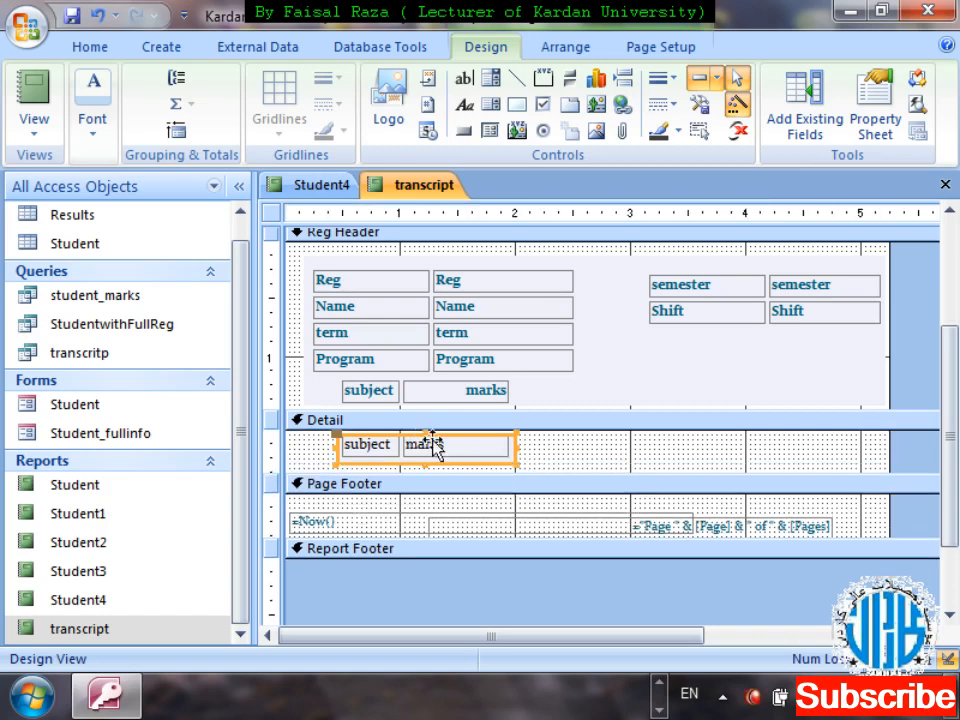
key(Up)
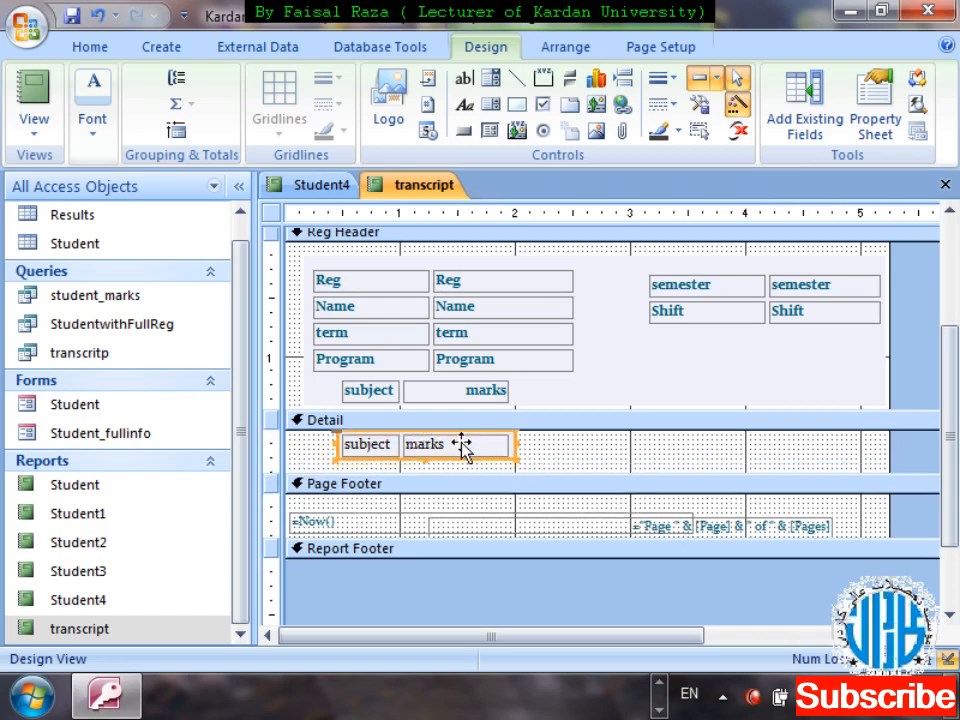
Show the transcript in Report View for registration 2 and check the shaded header and marks rows down to the page footer
click(30, 92)
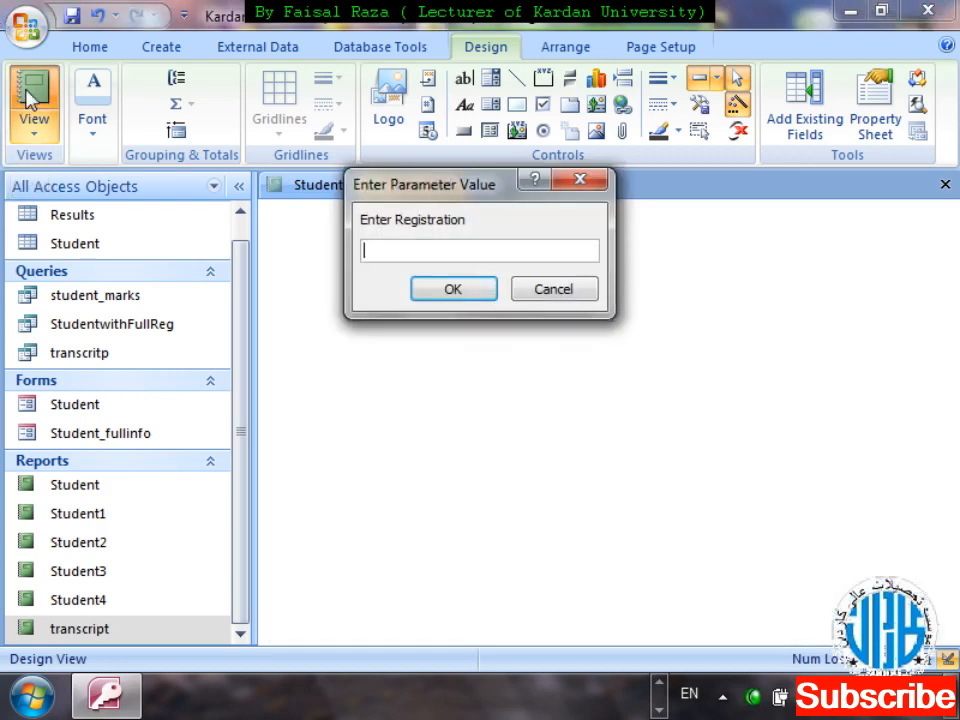
text(2)
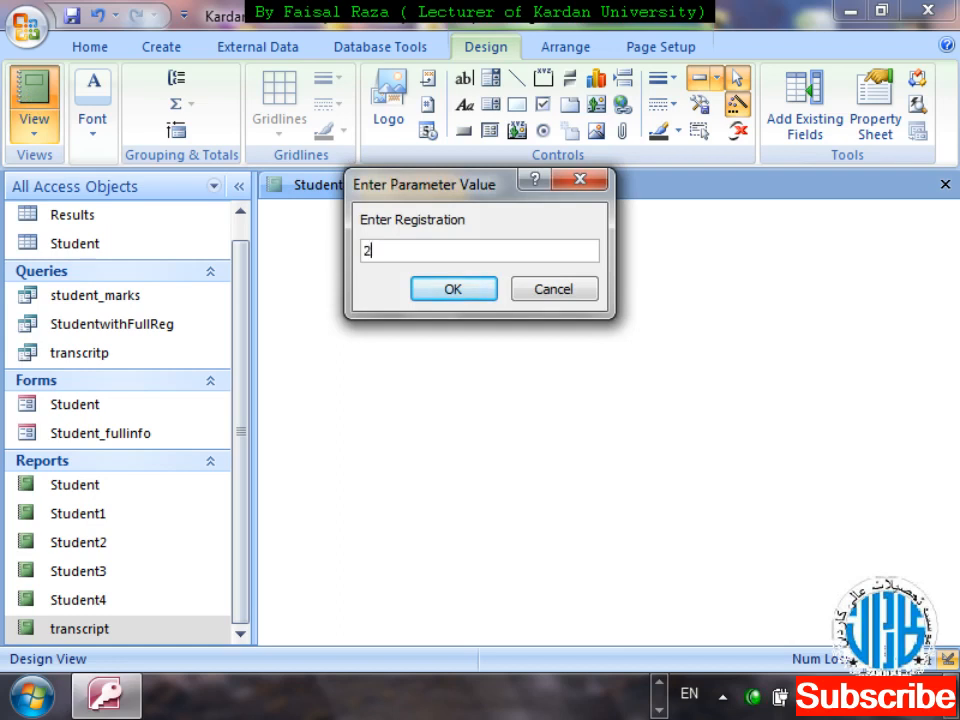
key(Return)
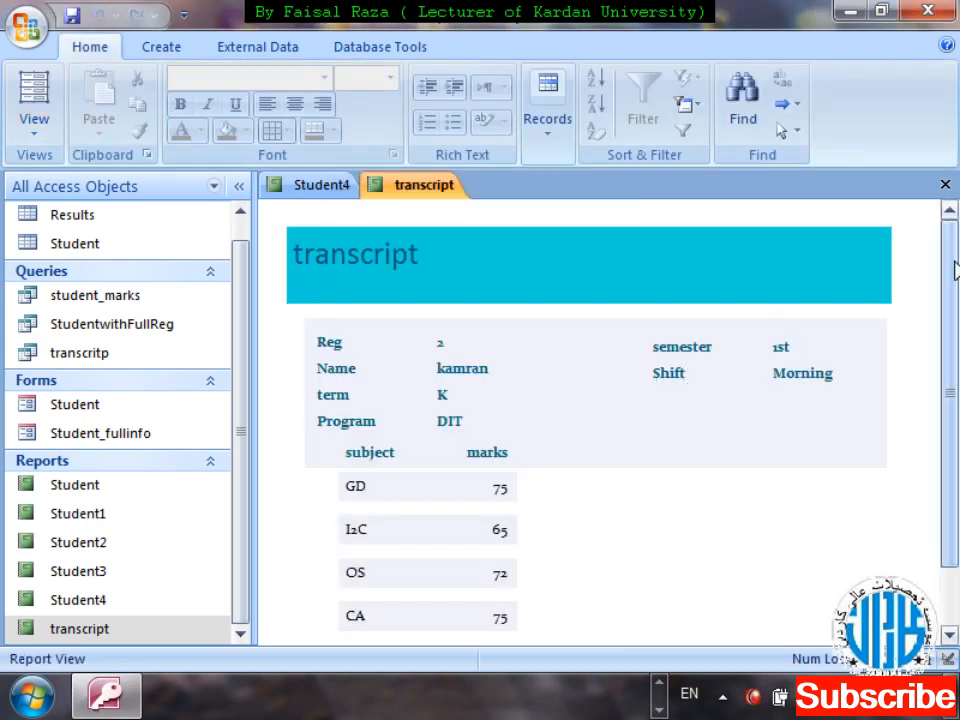
drag(954, 270, 957, 337)
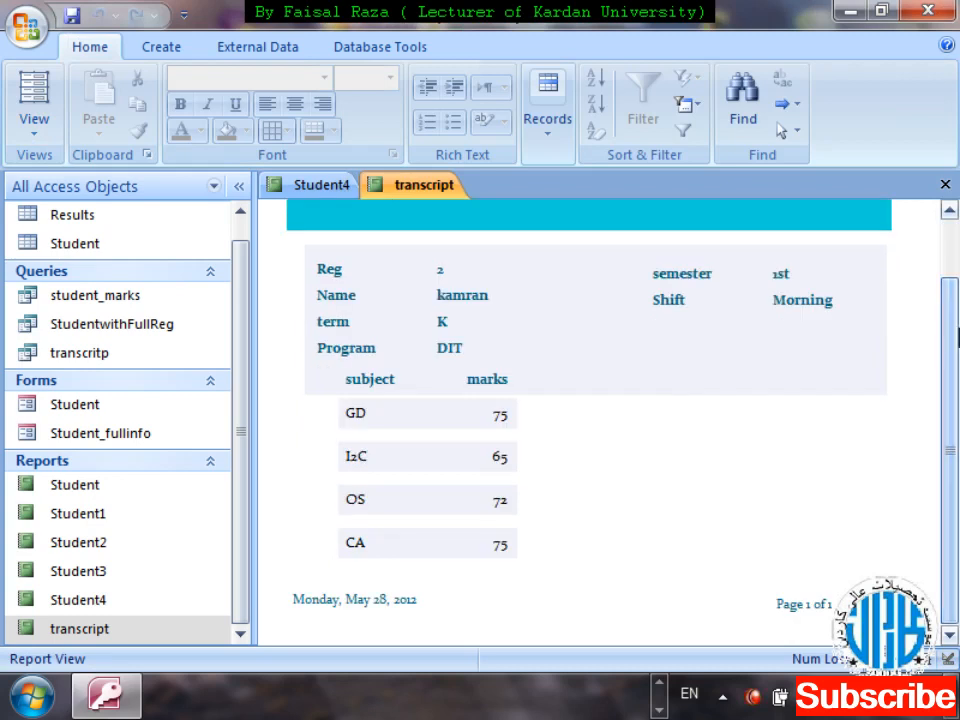